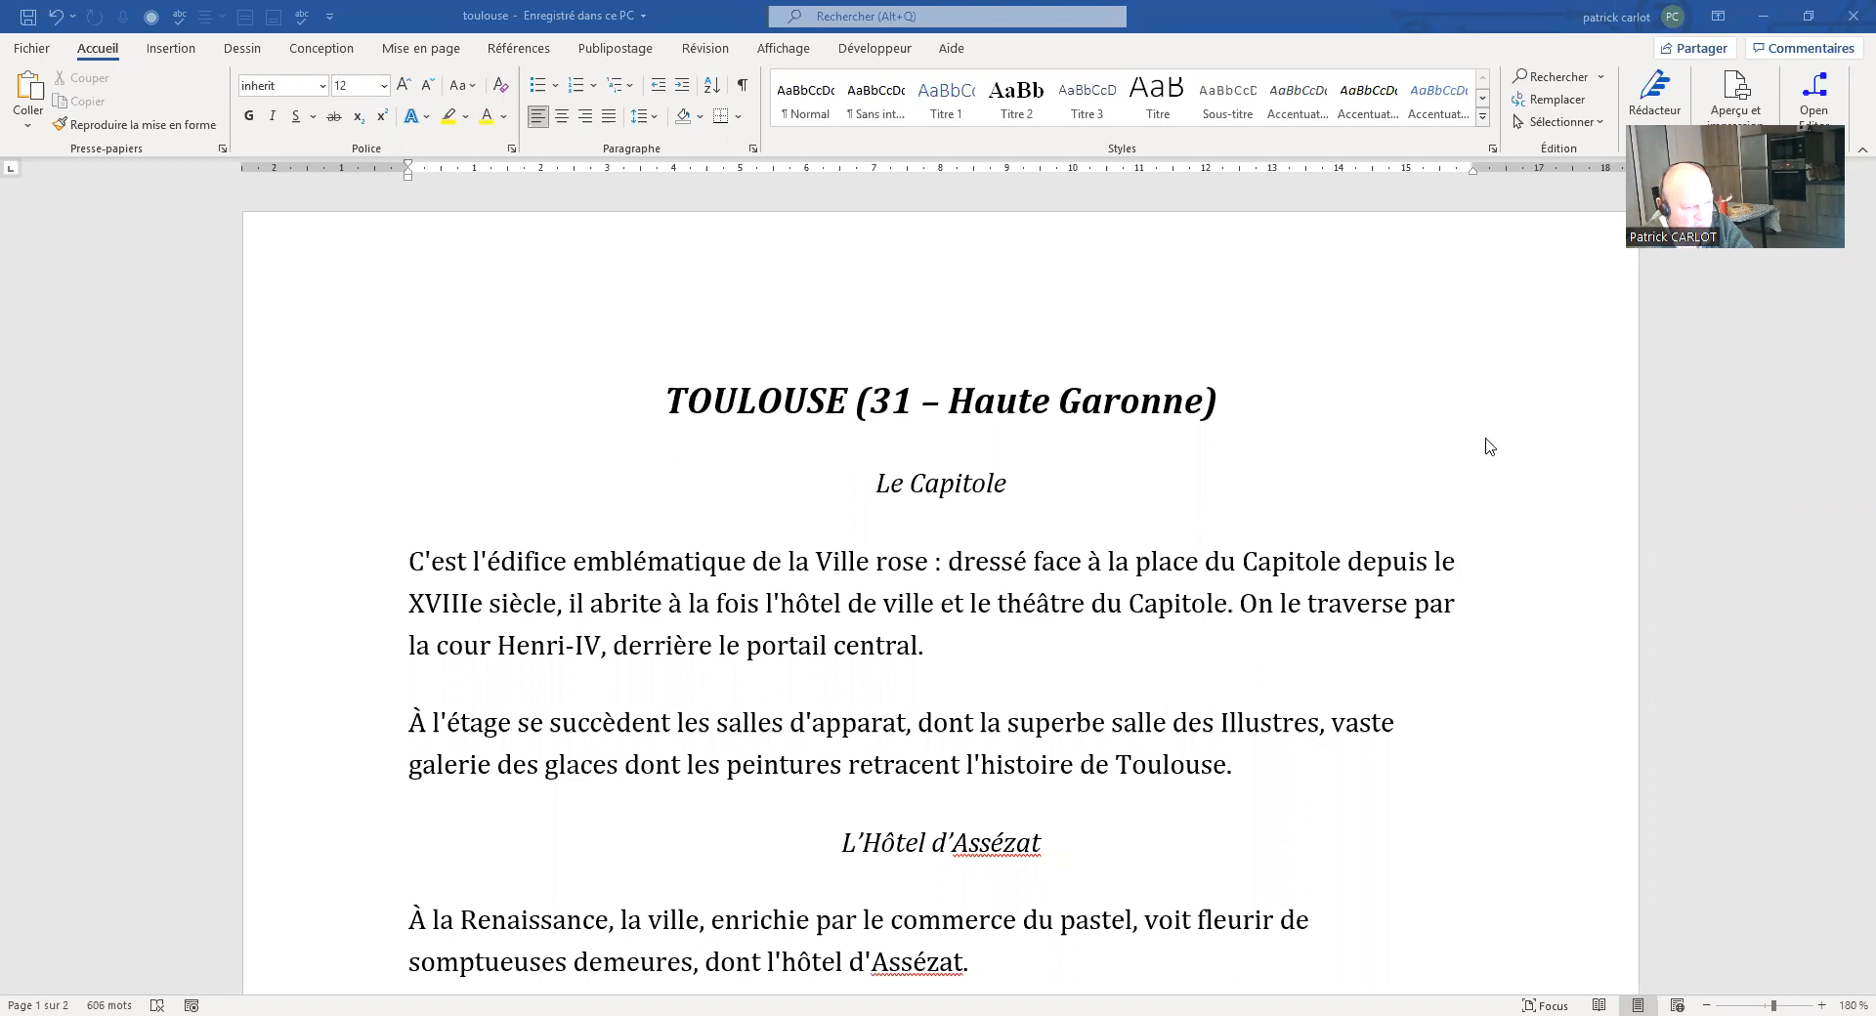
Step: Look through both pages of the document, from the TOULOUSE title to the end of the CASTRES section and back
click(1231, 414)
scroll(1269, 427, down, 3)
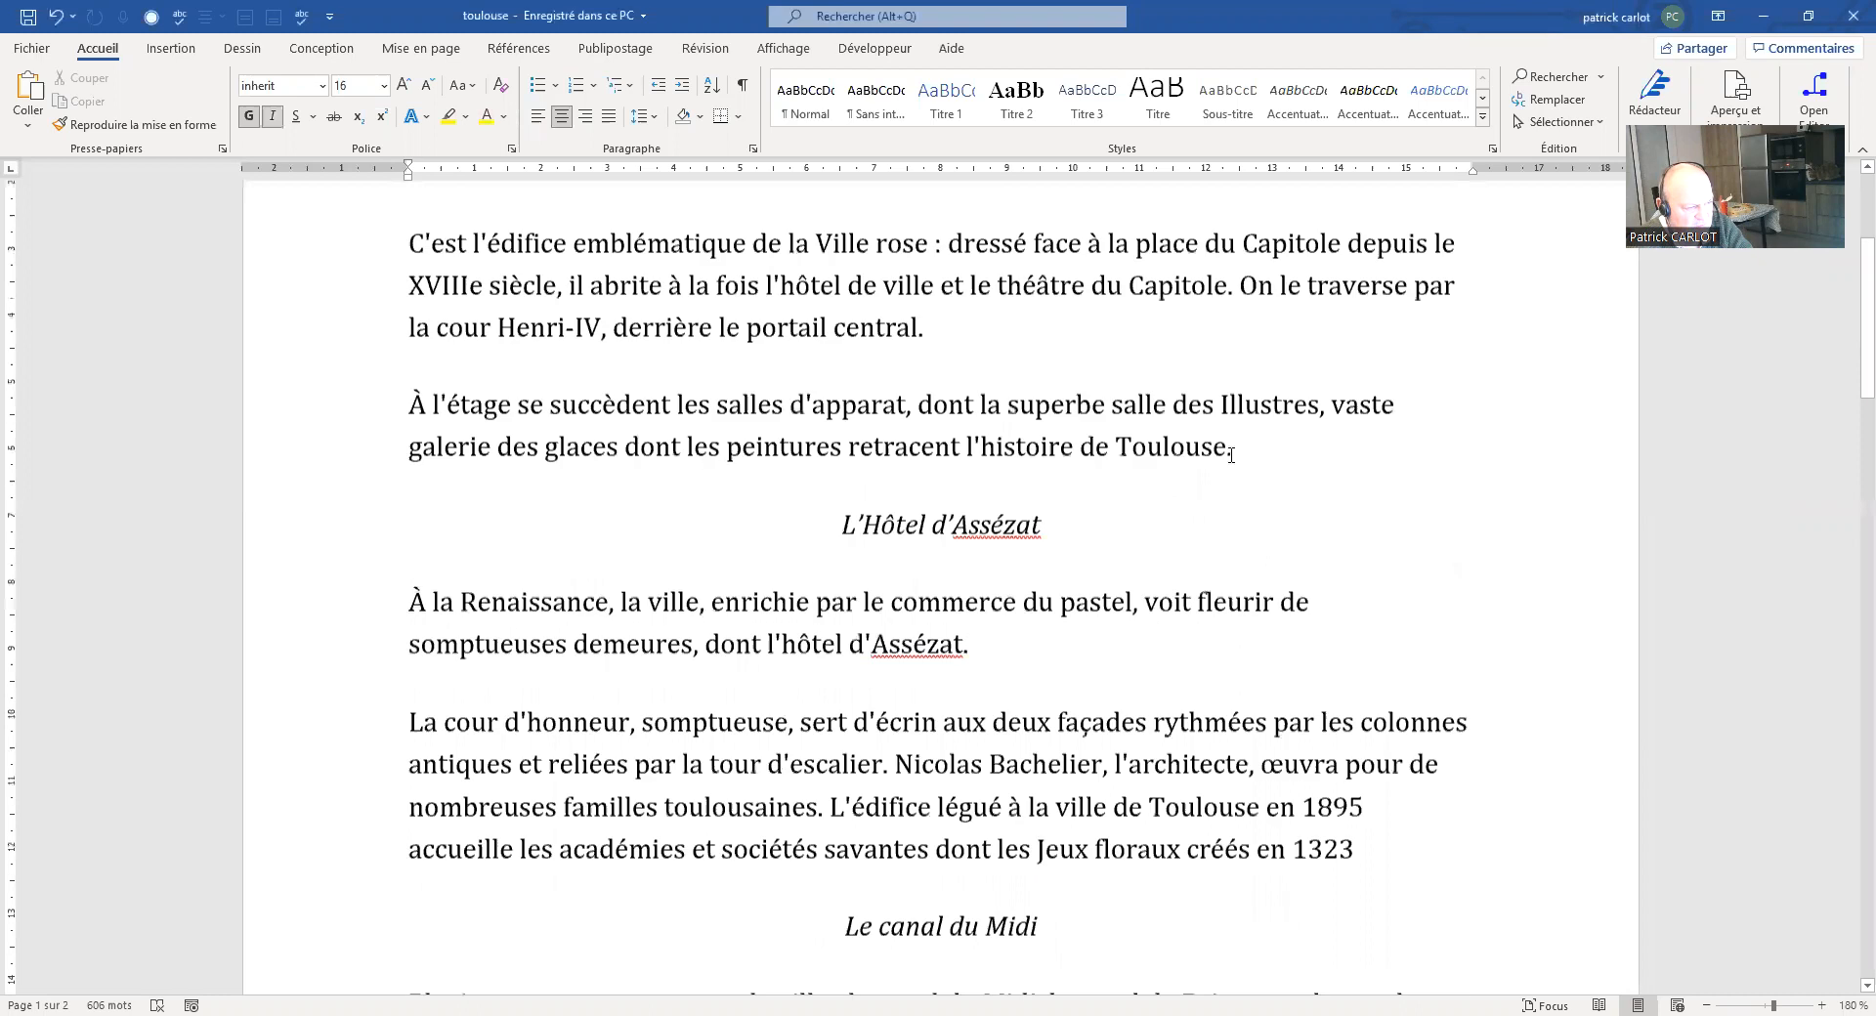
scroll(1231, 454, down, 15)
scroll(1219, 471, down, 12)
scroll(1237, 471, up, 10)
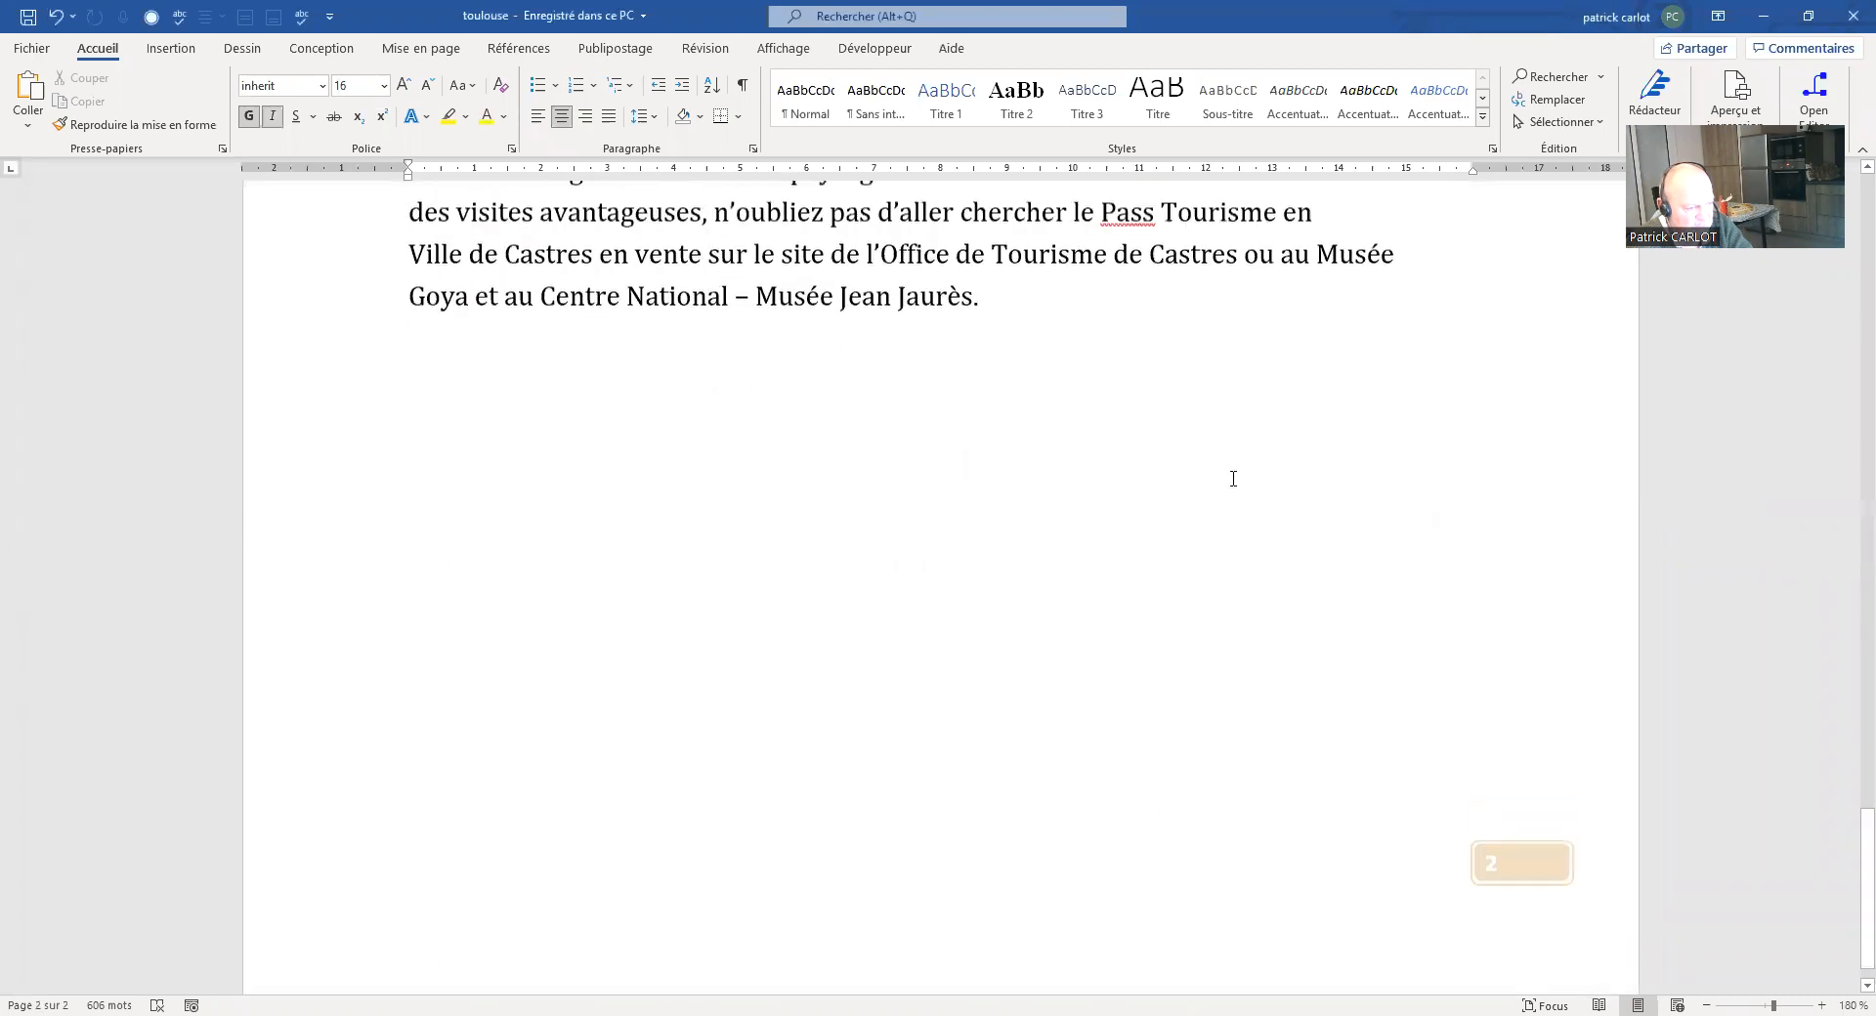
scroll(1235, 469, up, 12)
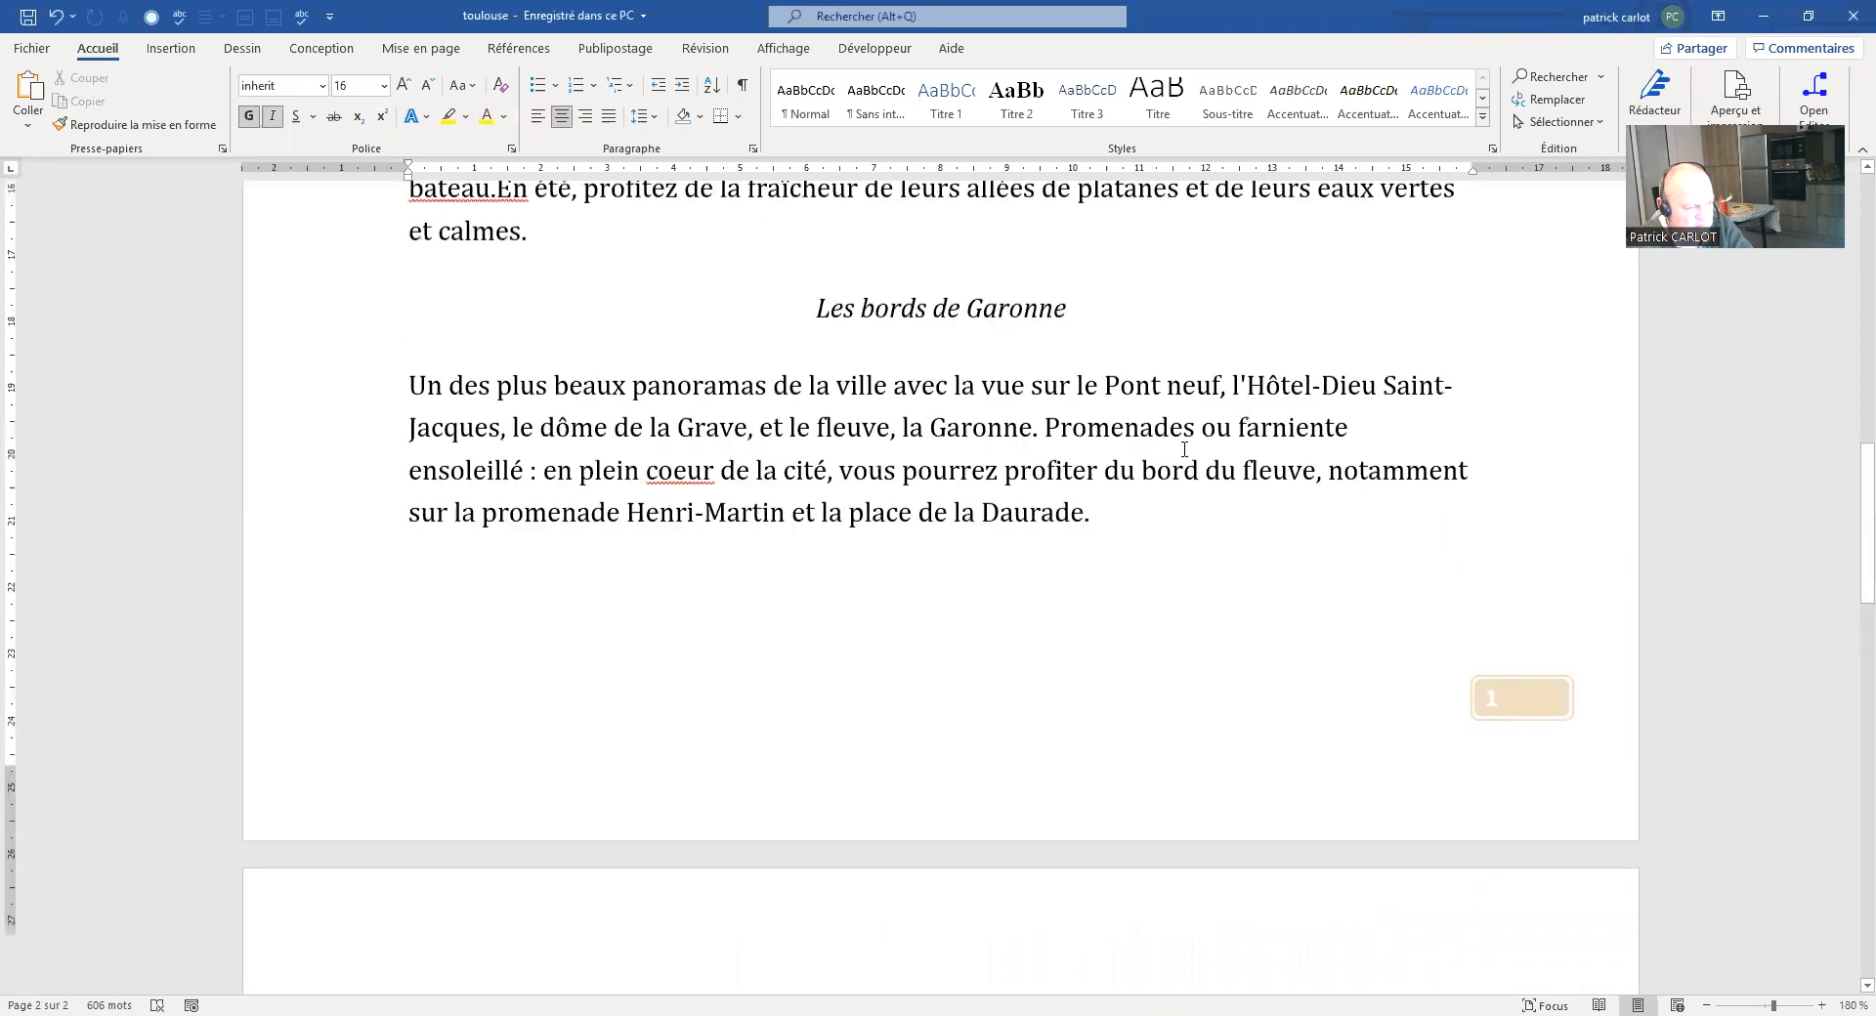
scroll(1164, 445, up, 7)
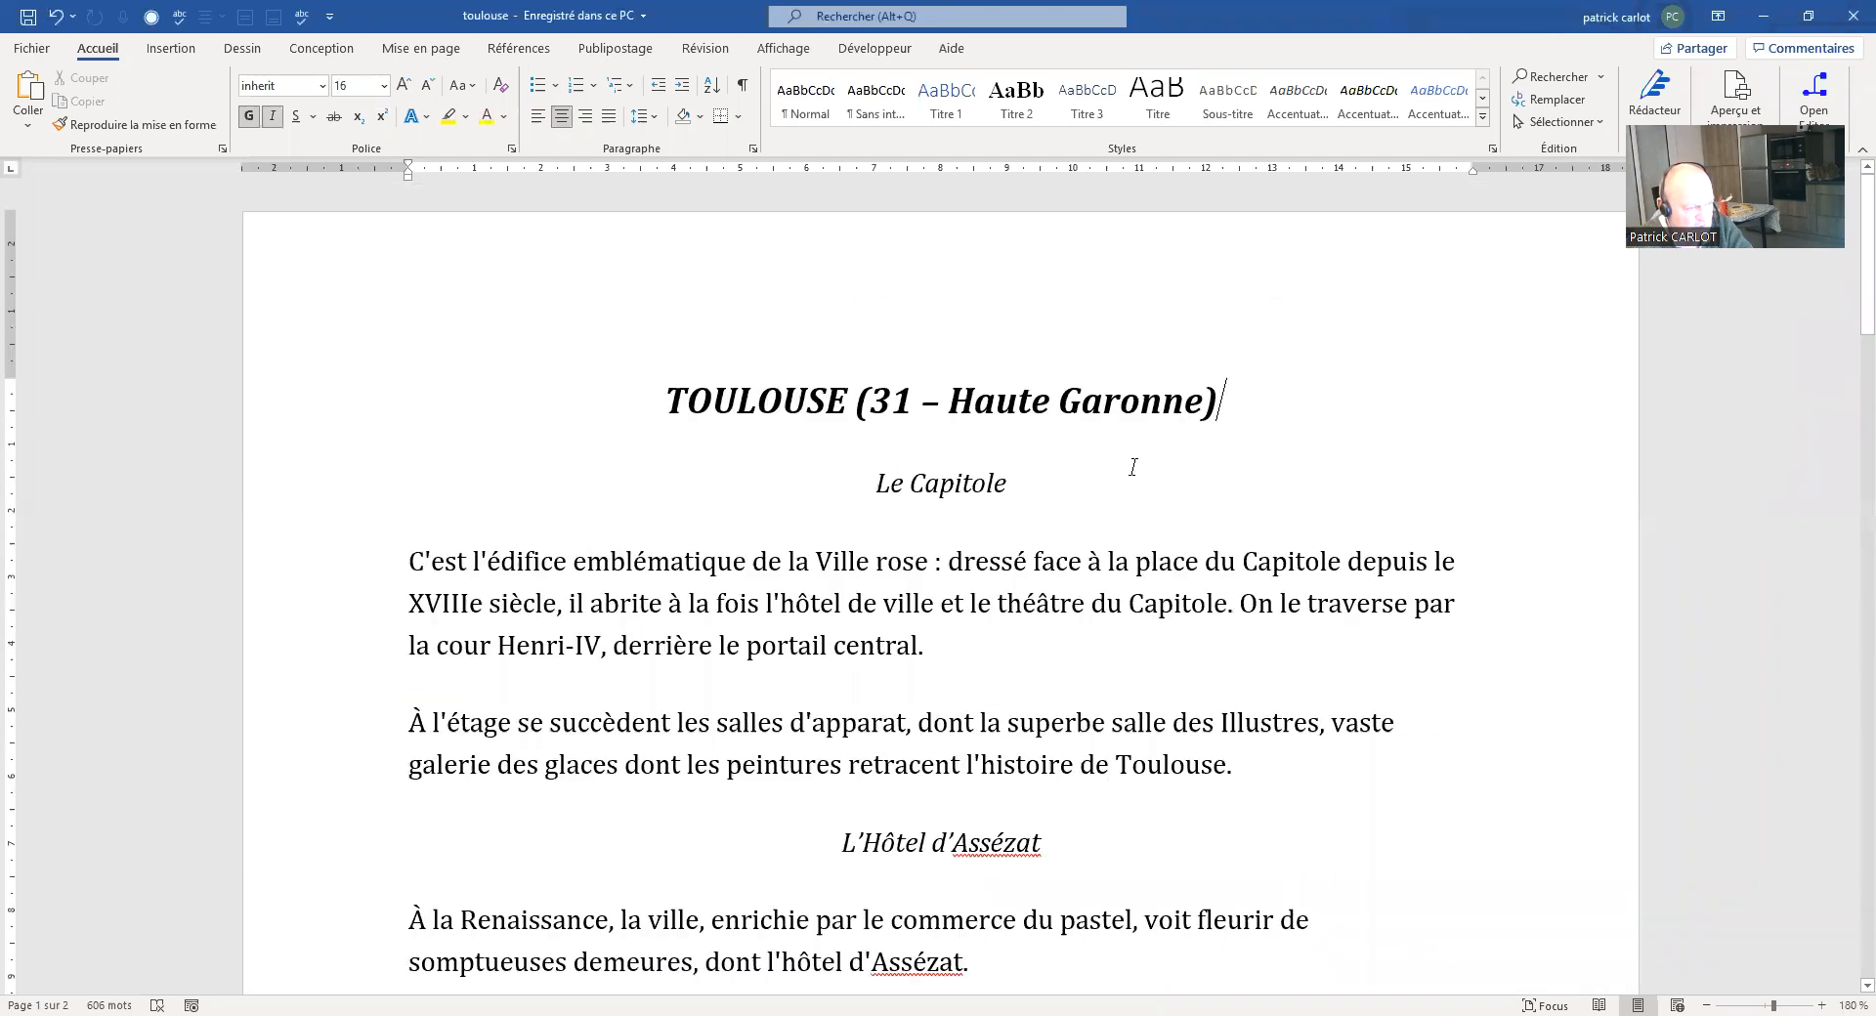
scroll(1143, 474, down, 5)
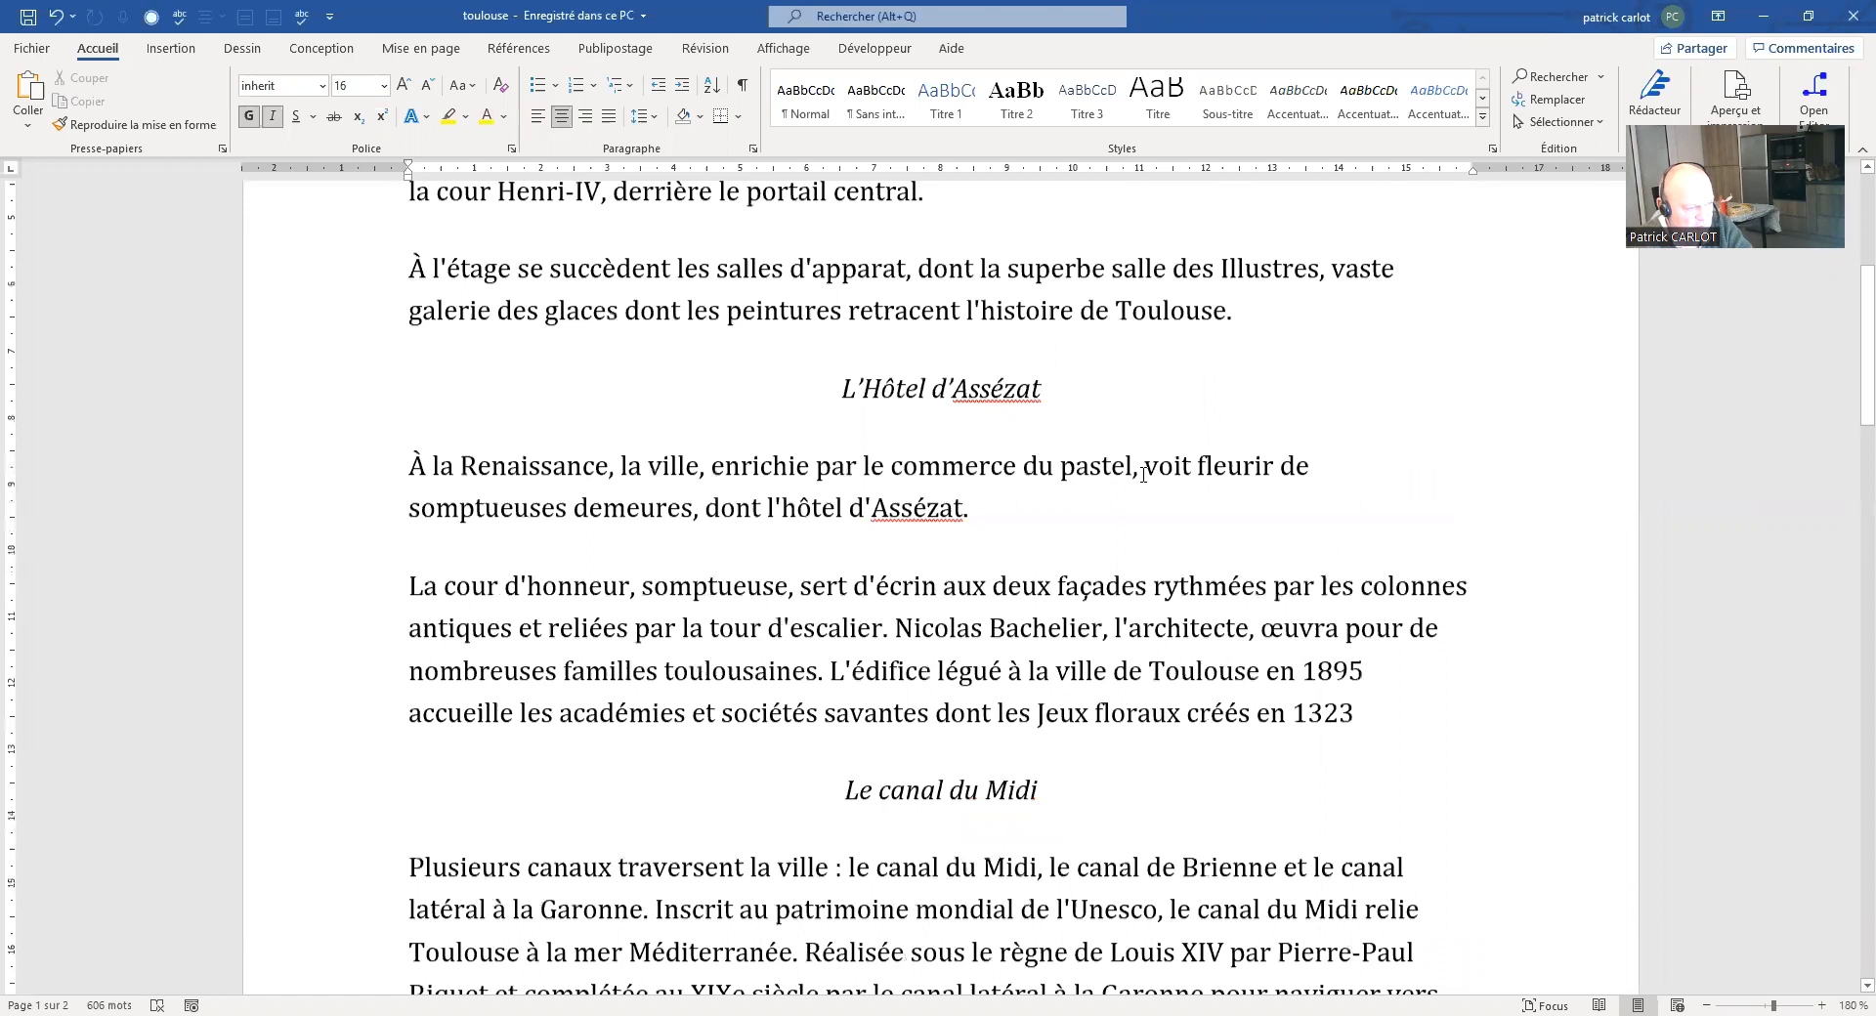
scroll(1142, 481, down, 10)
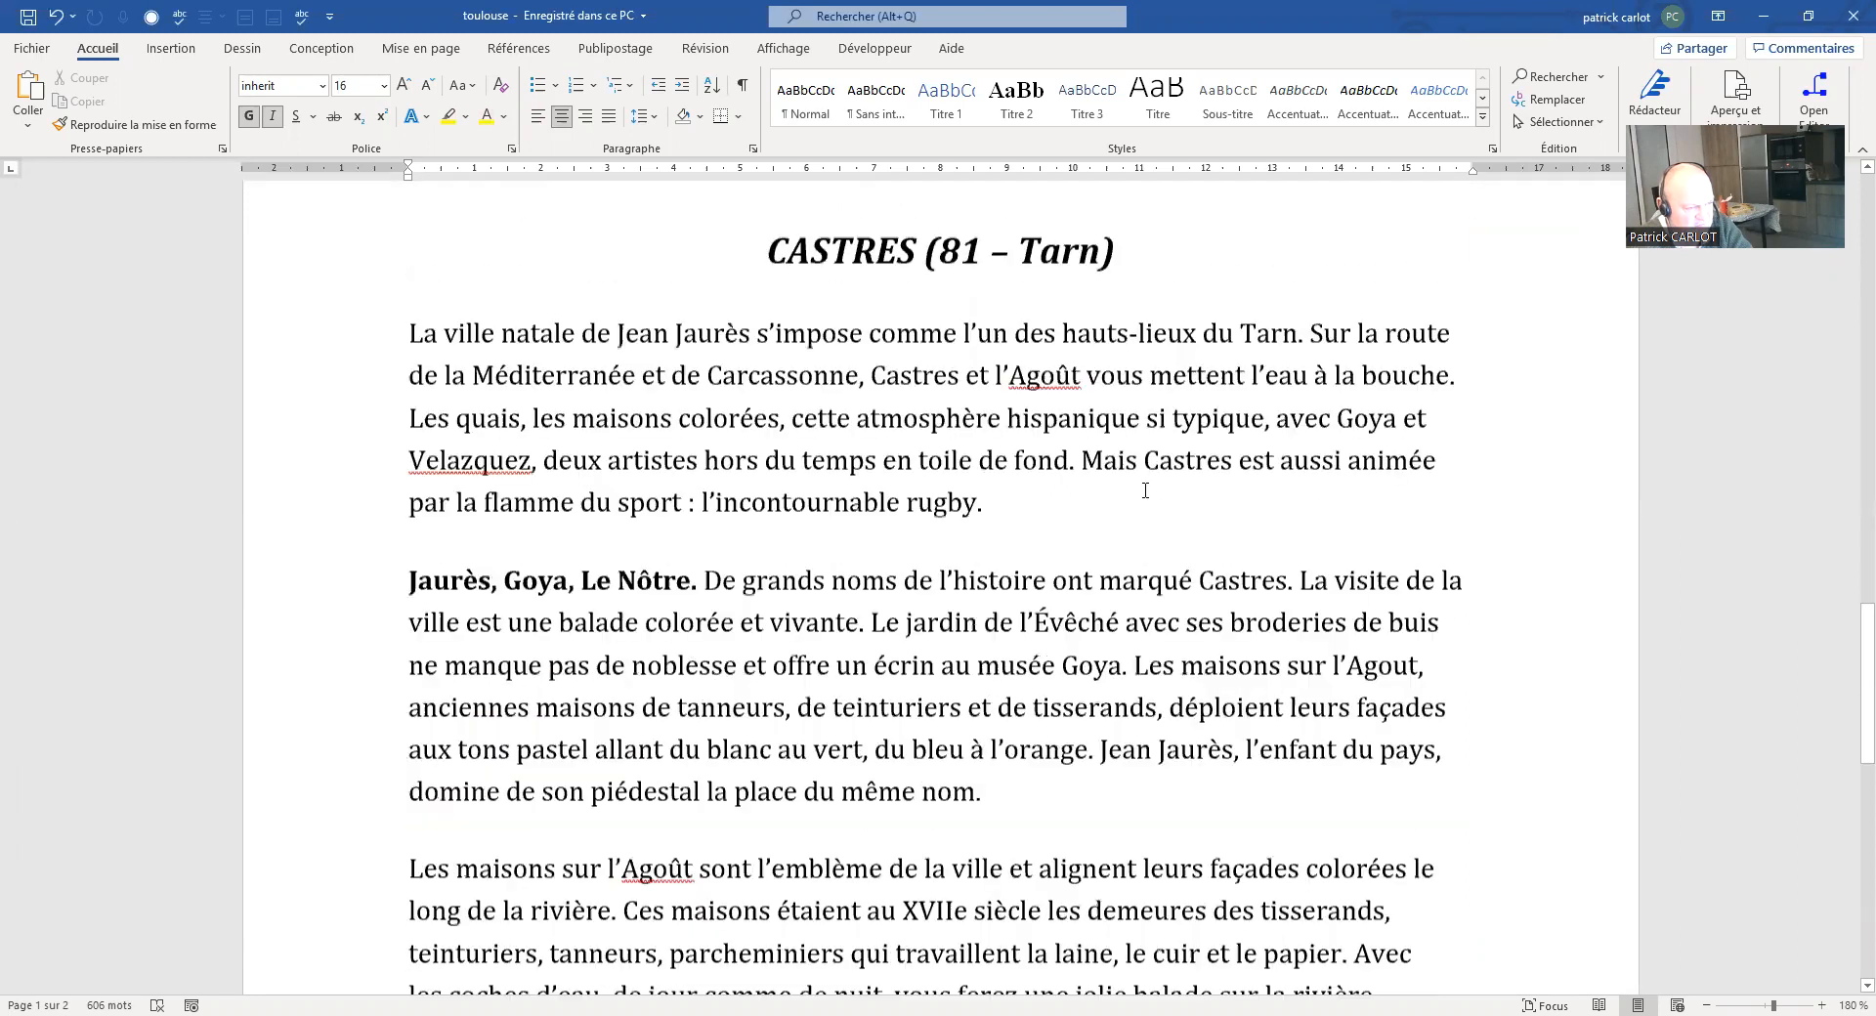
scroll(1147, 500, down, 10)
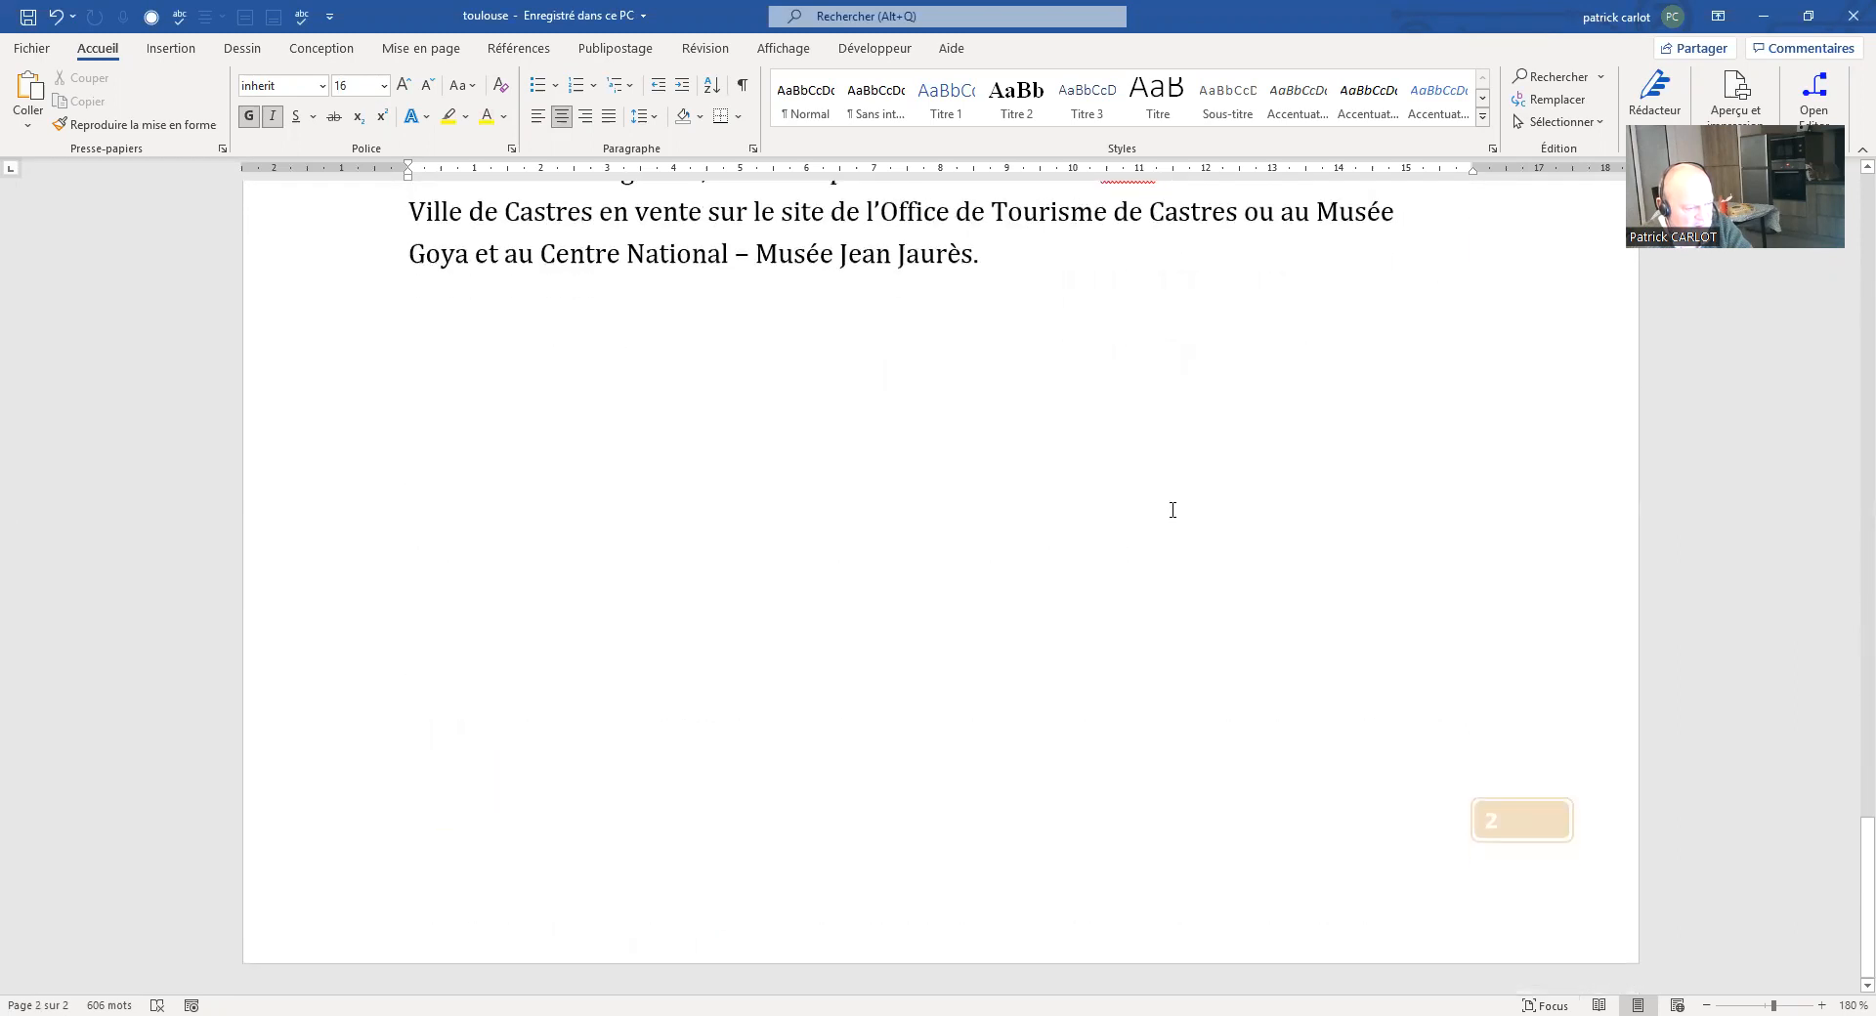
scroll(1177, 504, up, 3)
scroll(1181, 500, up, 20)
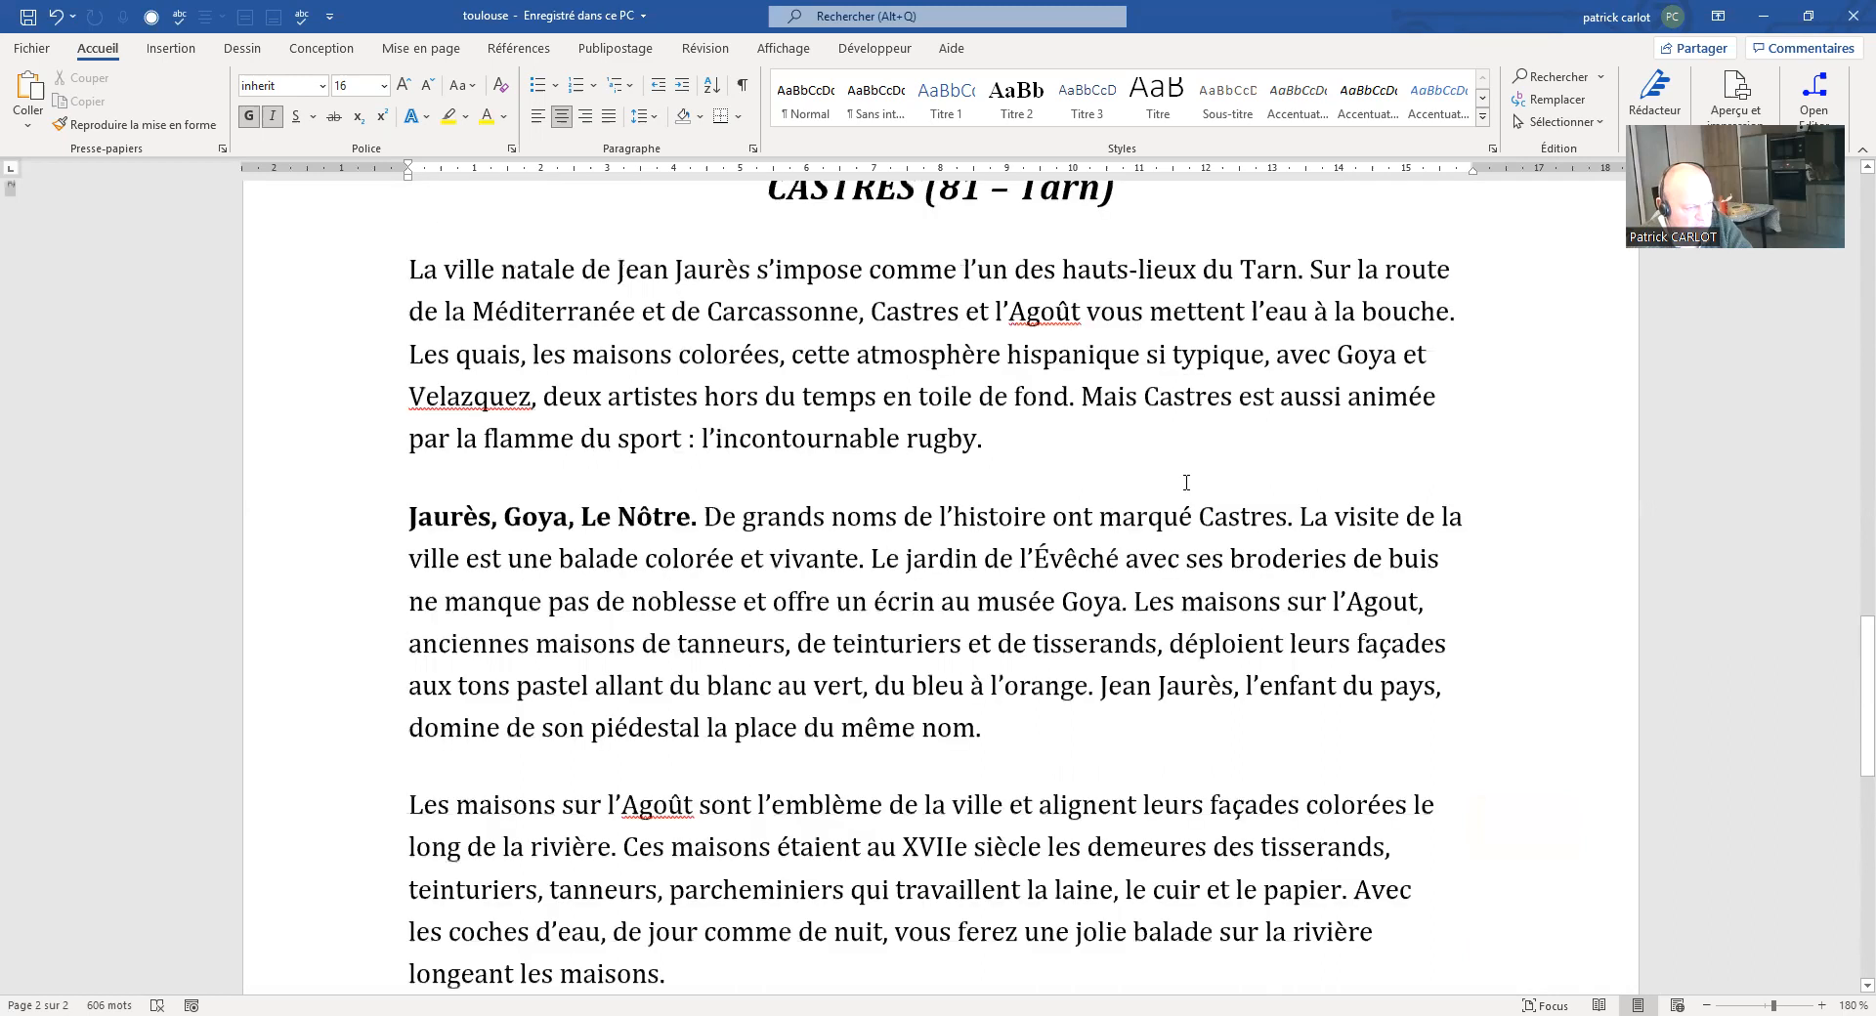
click(1167, 458)
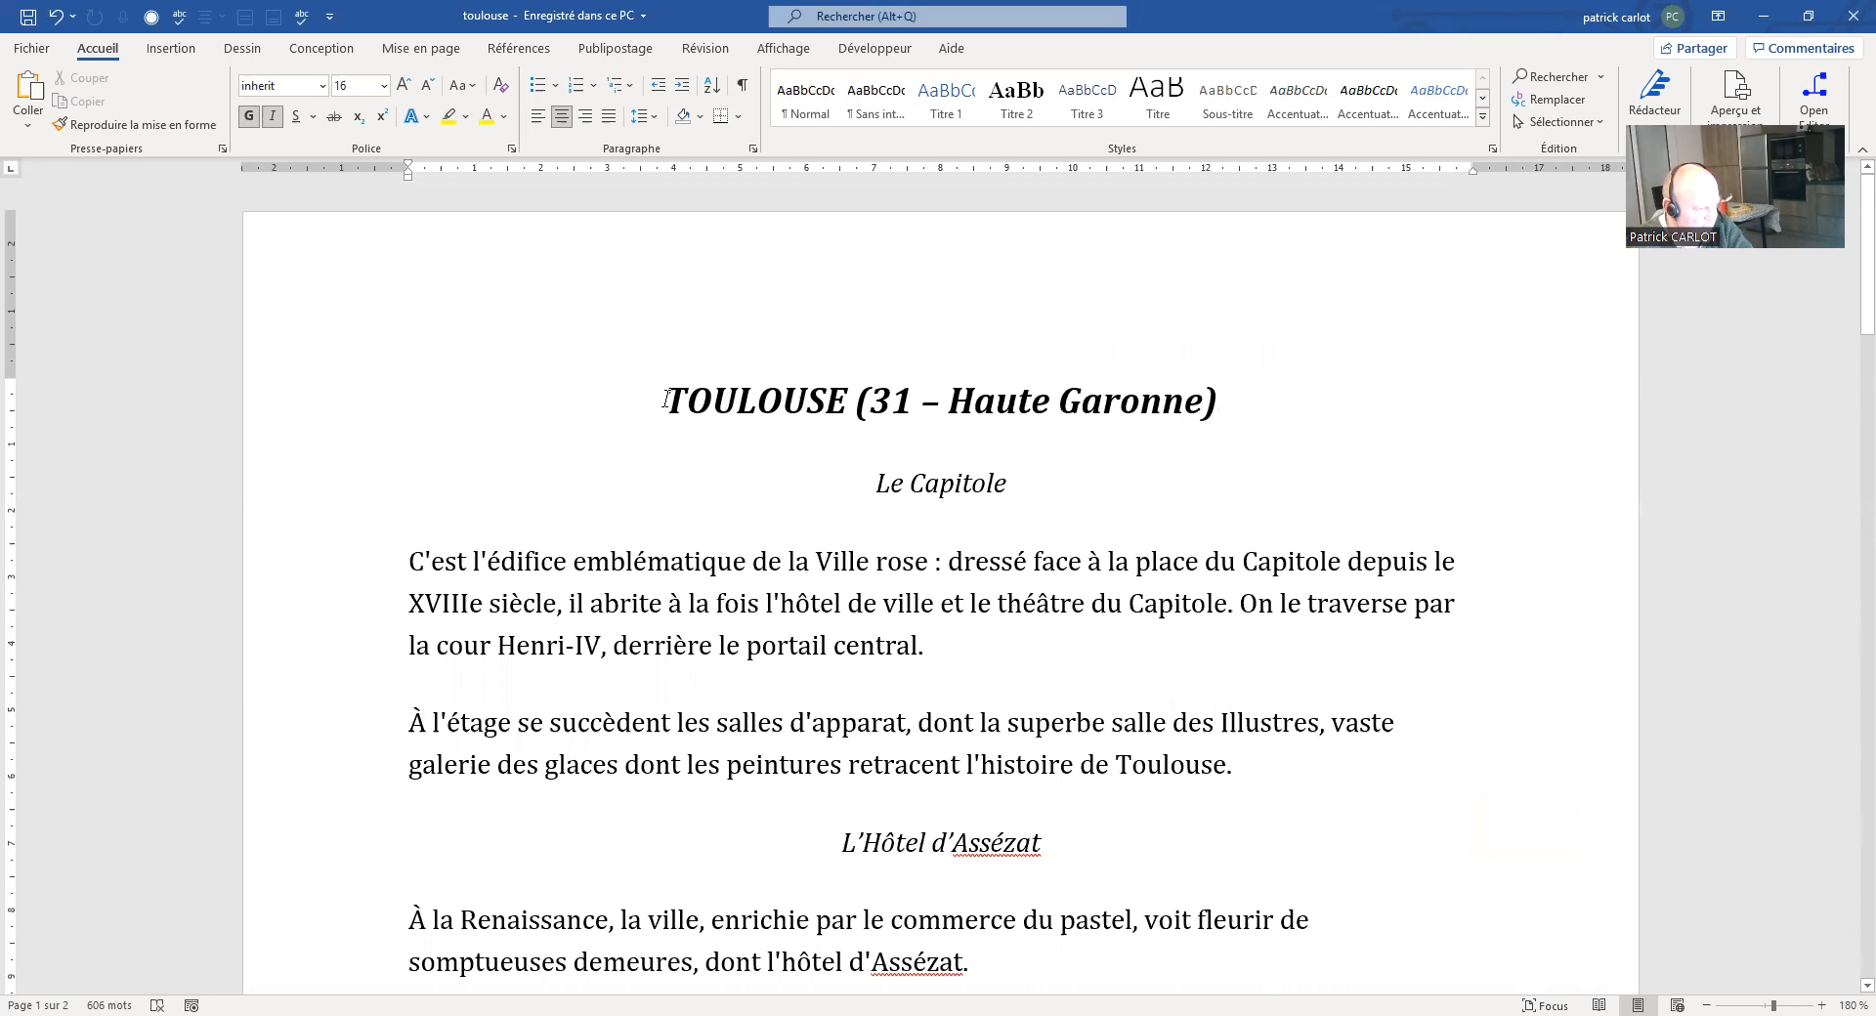
Step: Preview the available fonts on the word TOULOUSE in the title without applying one
drag(666, 400, 851, 393)
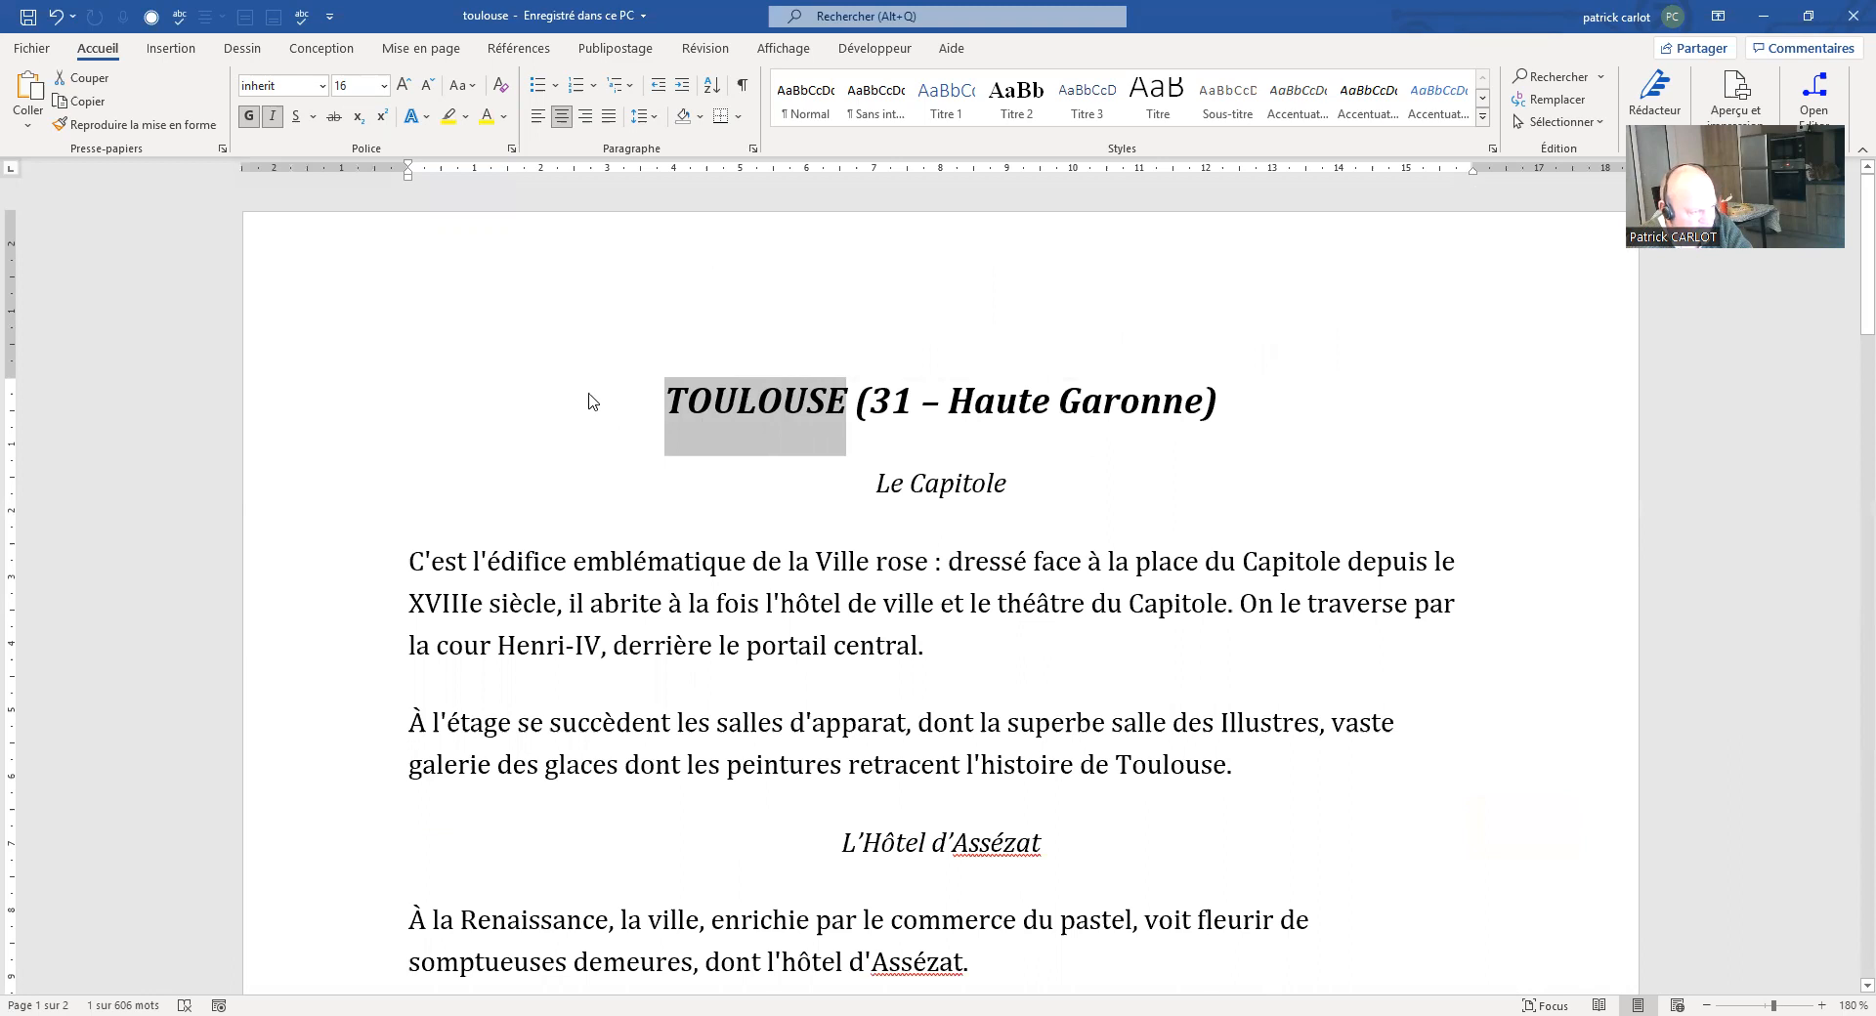
click(322, 93)
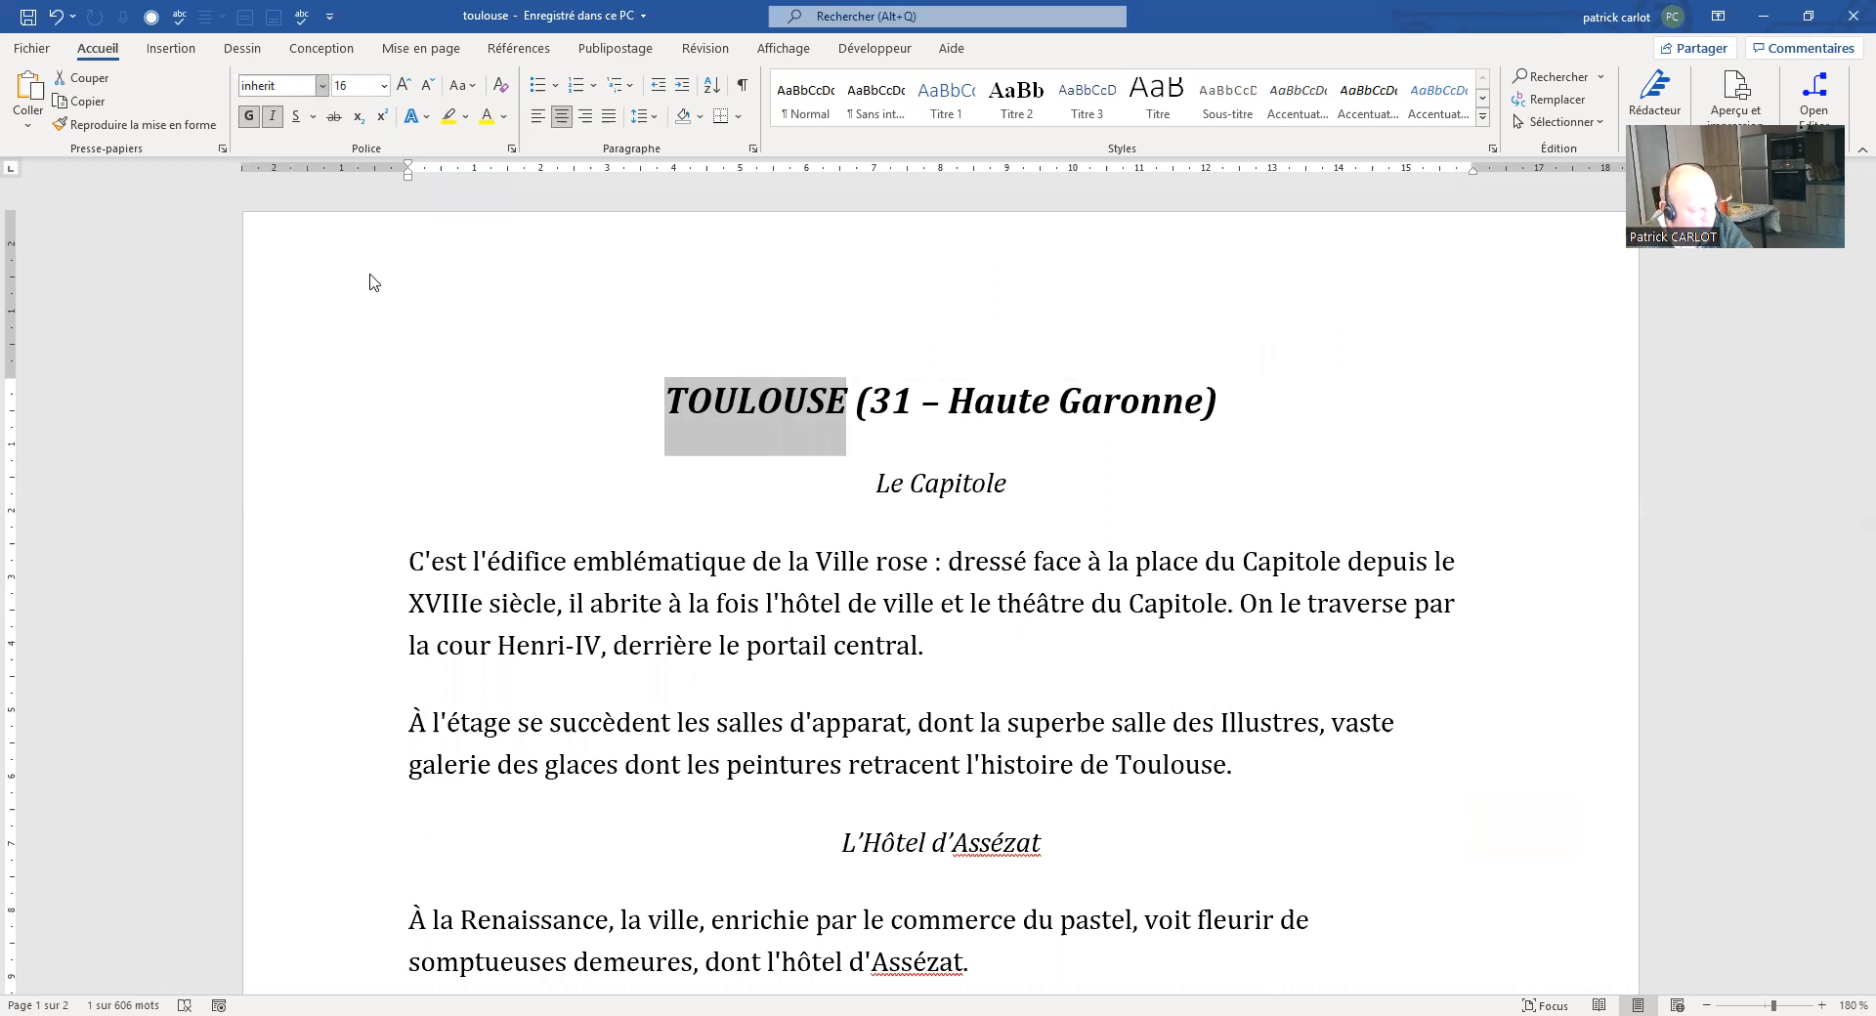
scroll(381, 286, down, 8)
scroll(381, 286, down, 15)
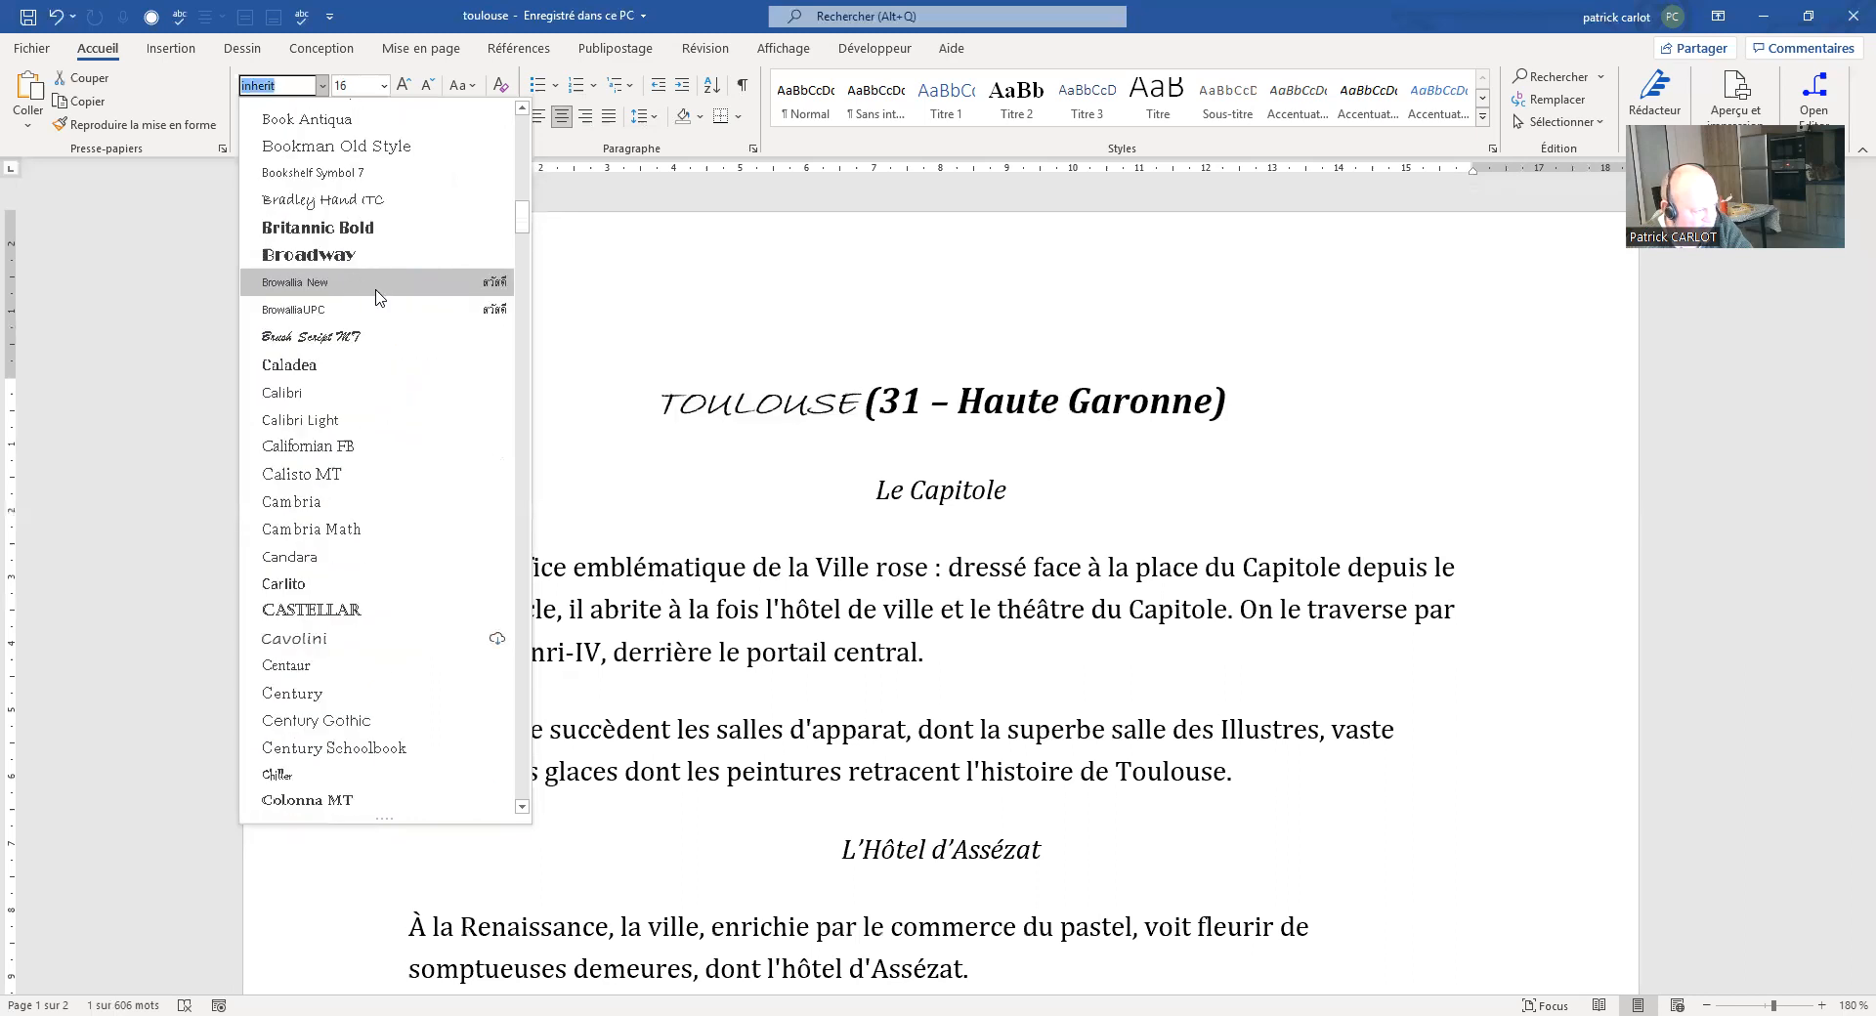
scroll(376, 298, down, 9)
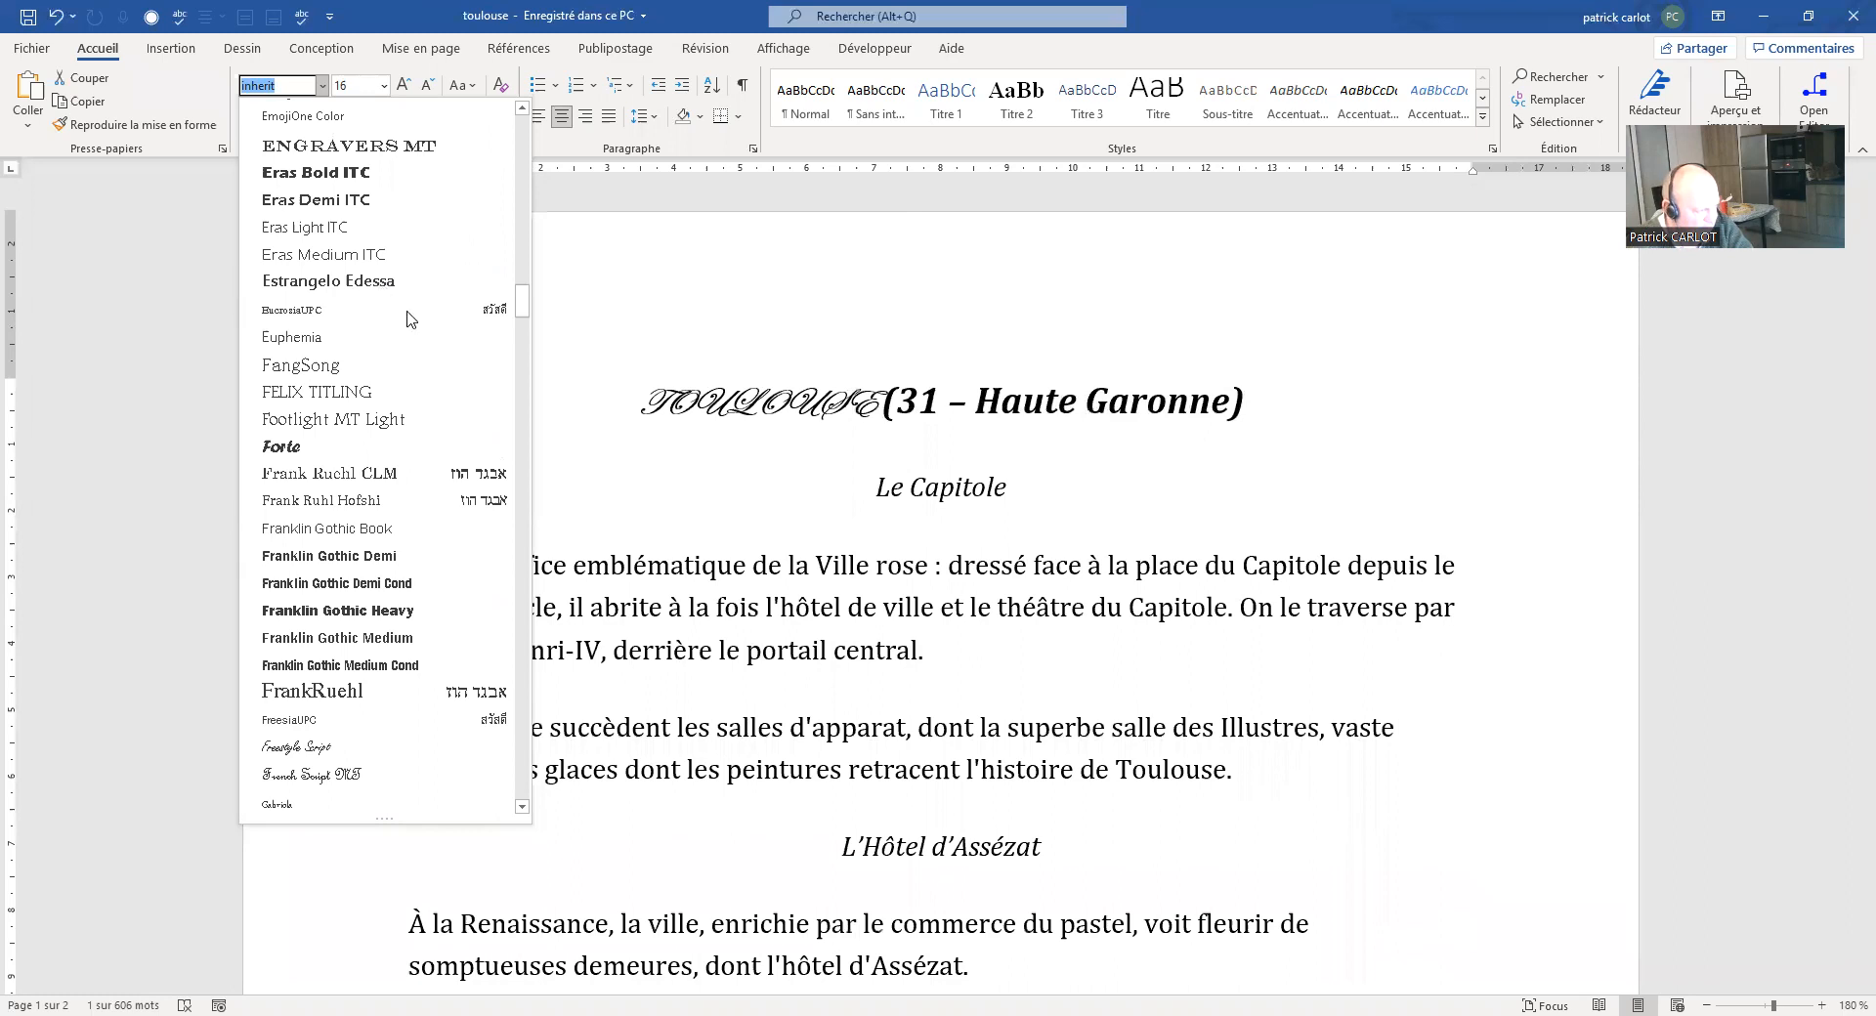
scroll(409, 323, down, 2)
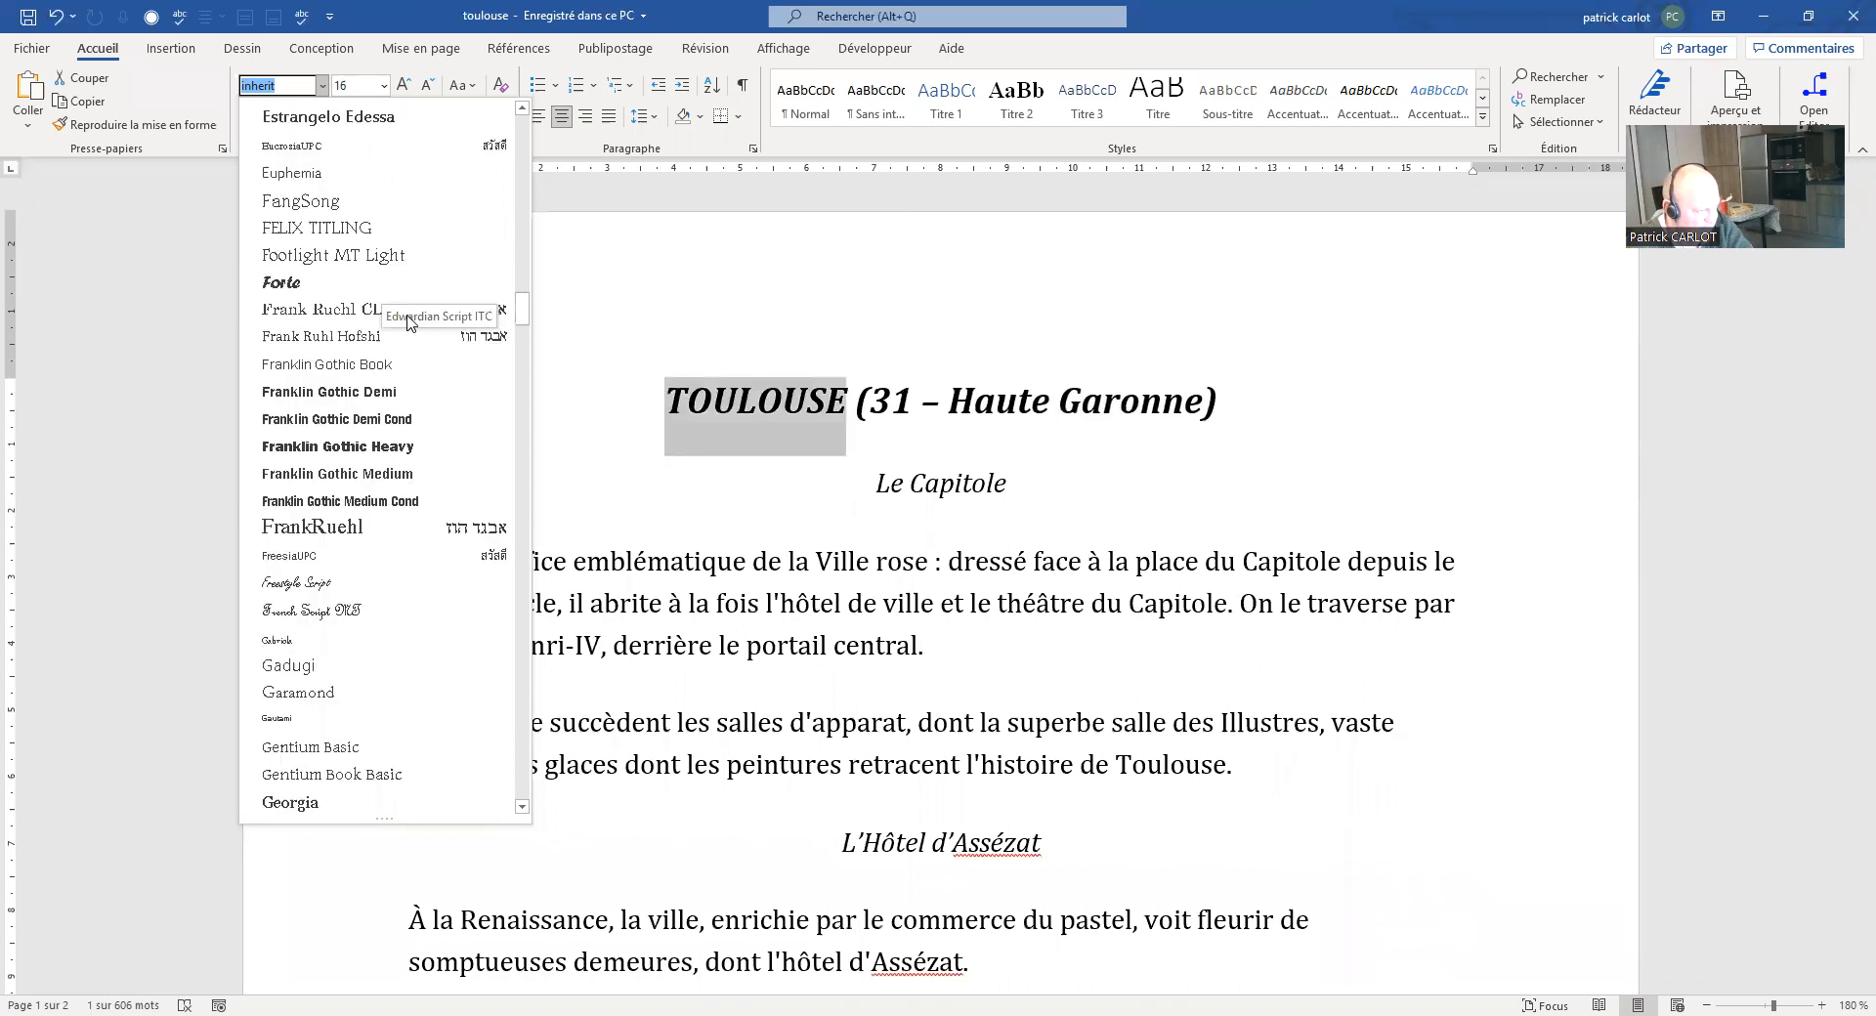
scroll(402, 327, down, 3)
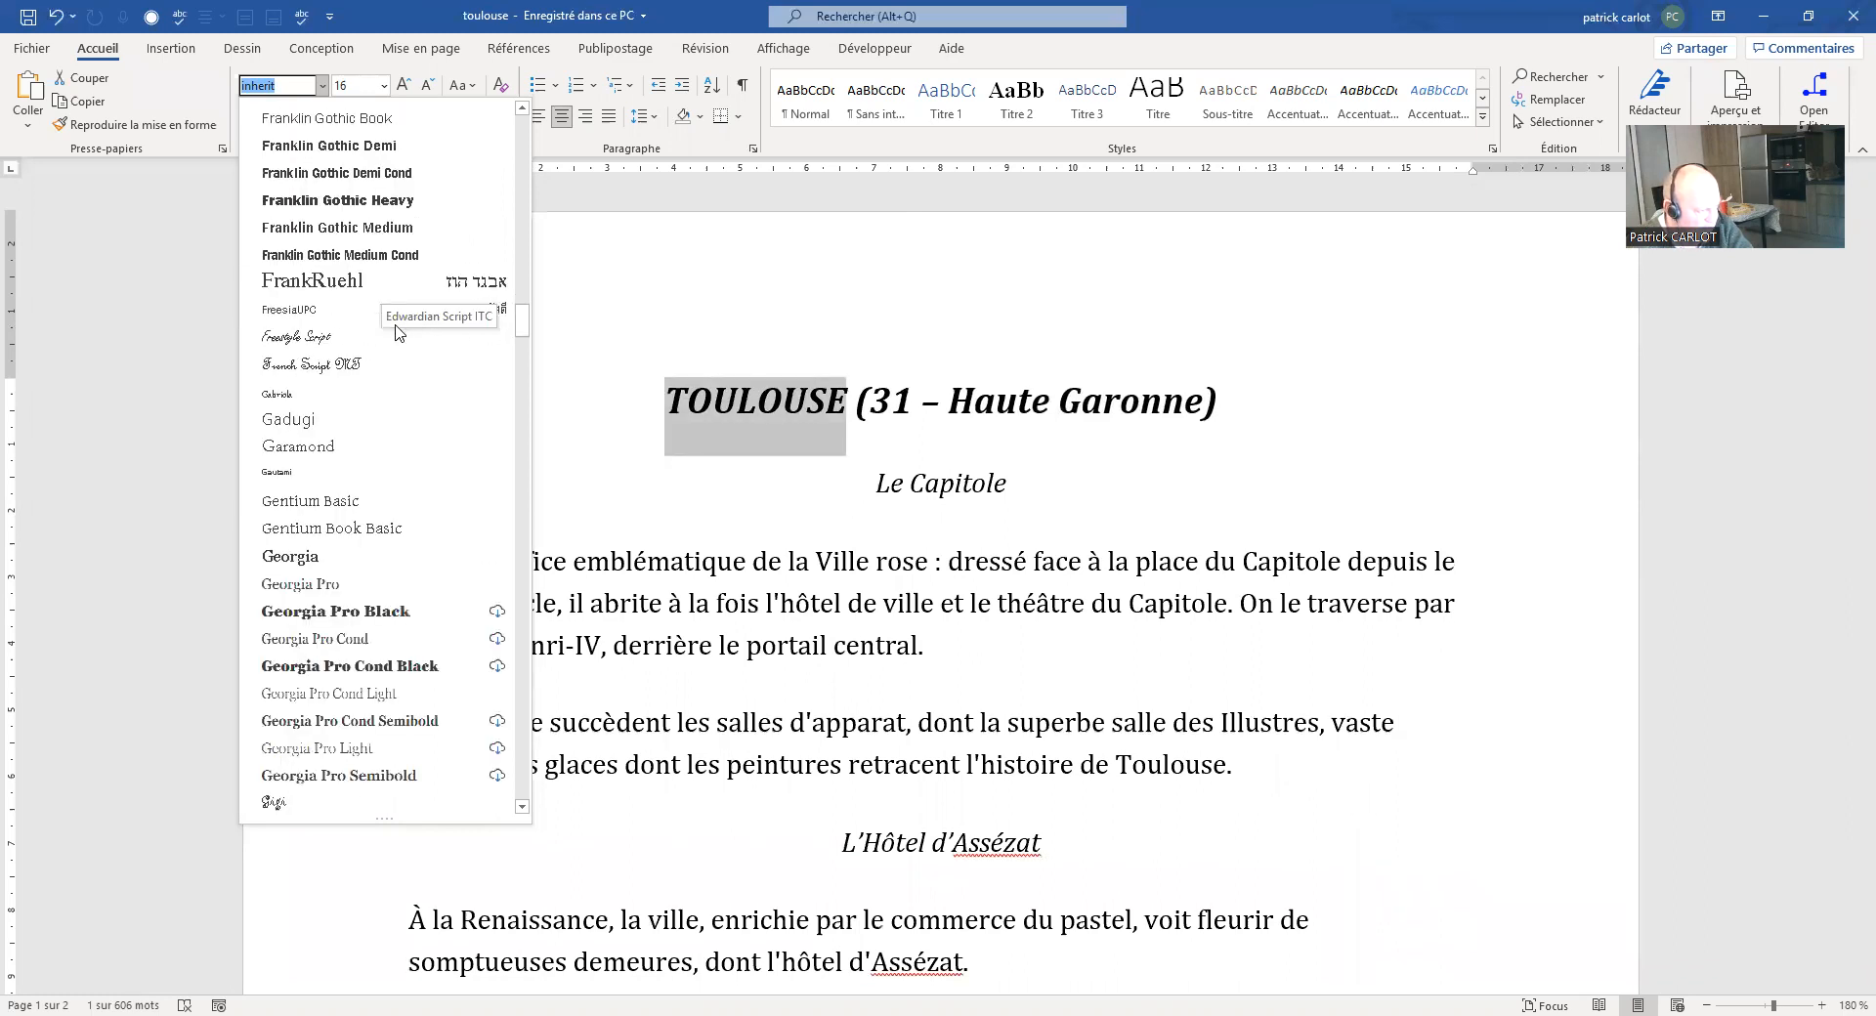
scroll(395, 333, down, 2)
scroll(393, 330, up, 1)
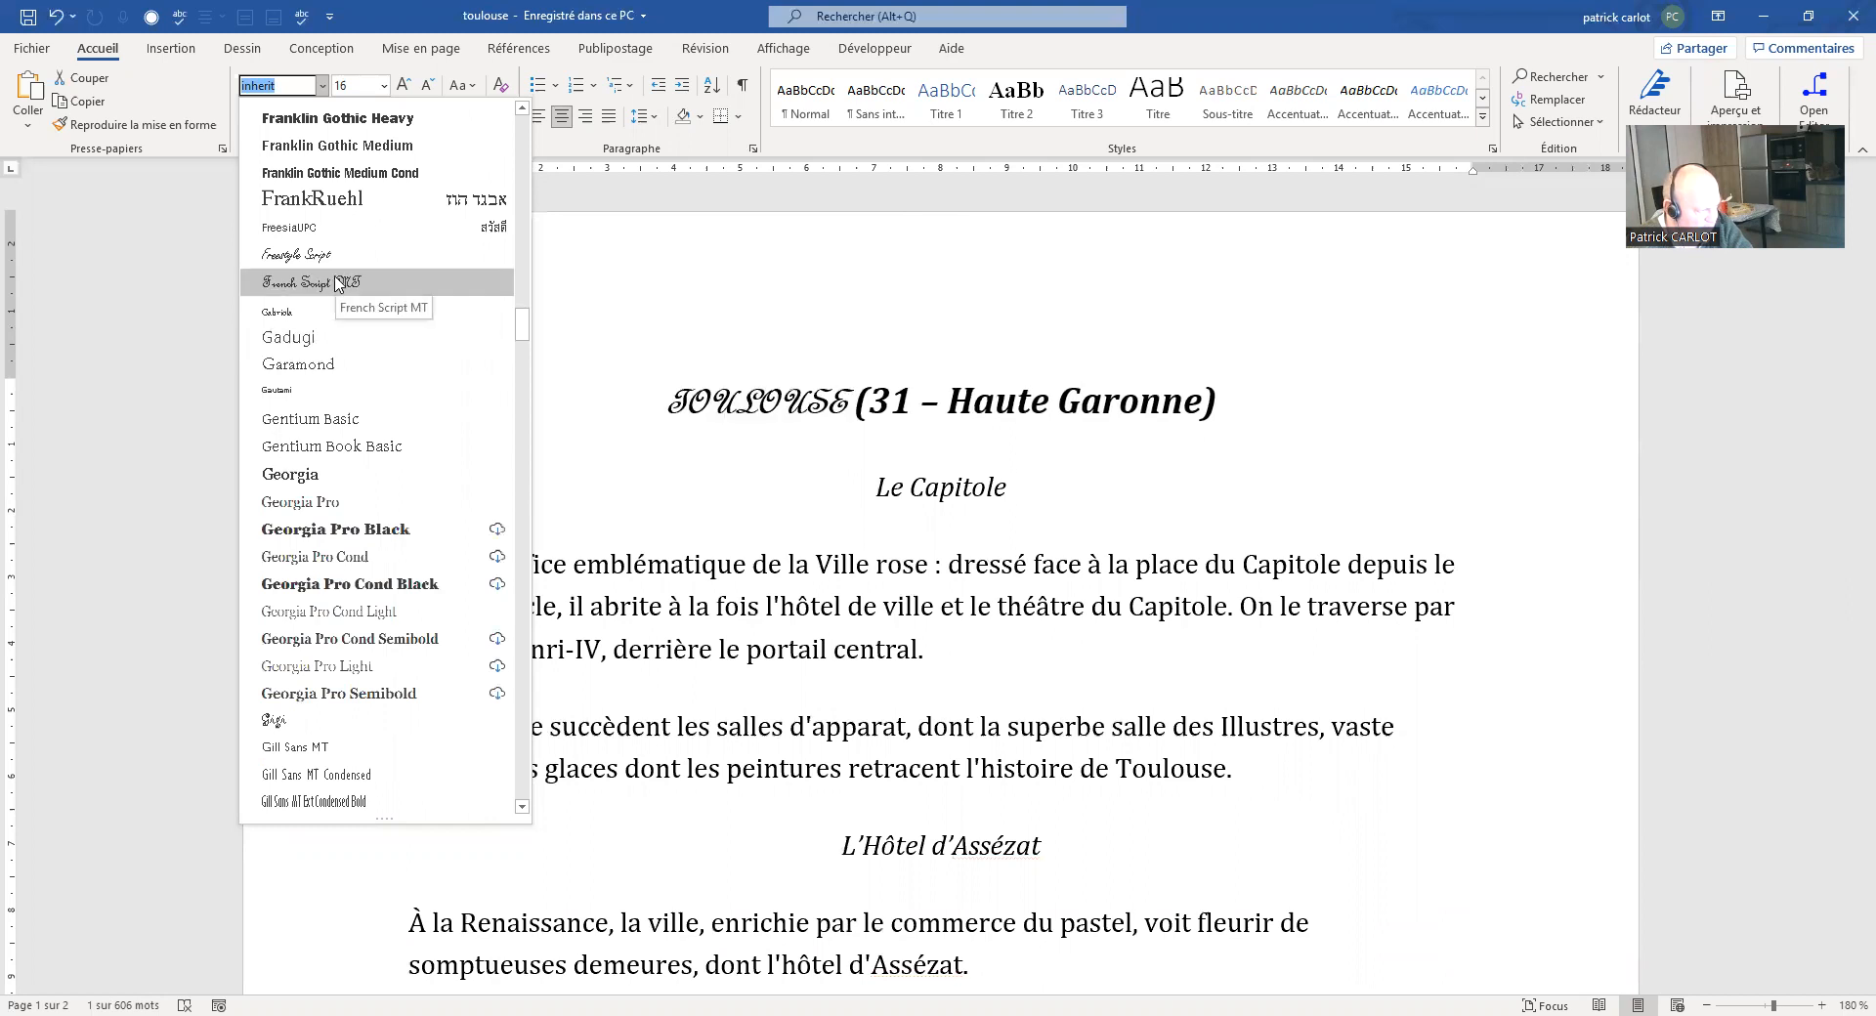
scroll(337, 283, down, 3)
scroll(339, 288, down, 7)
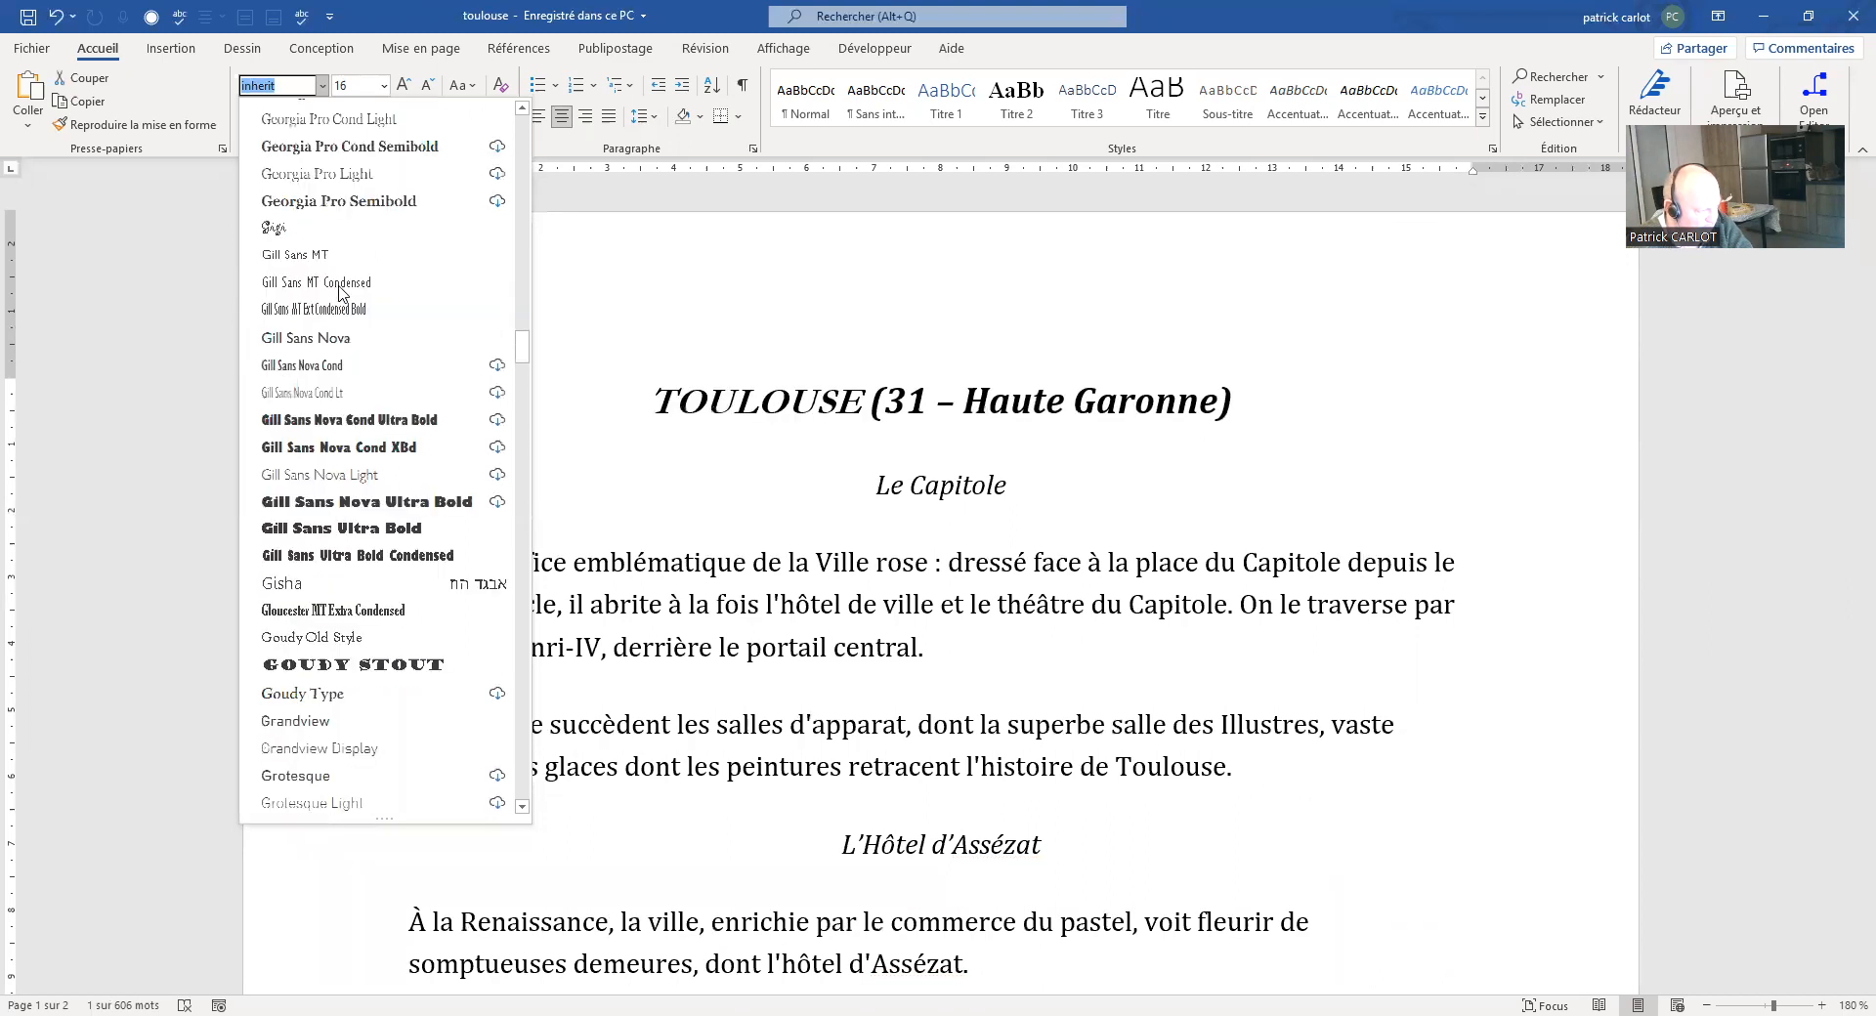
scroll(339, 293, down, 3)
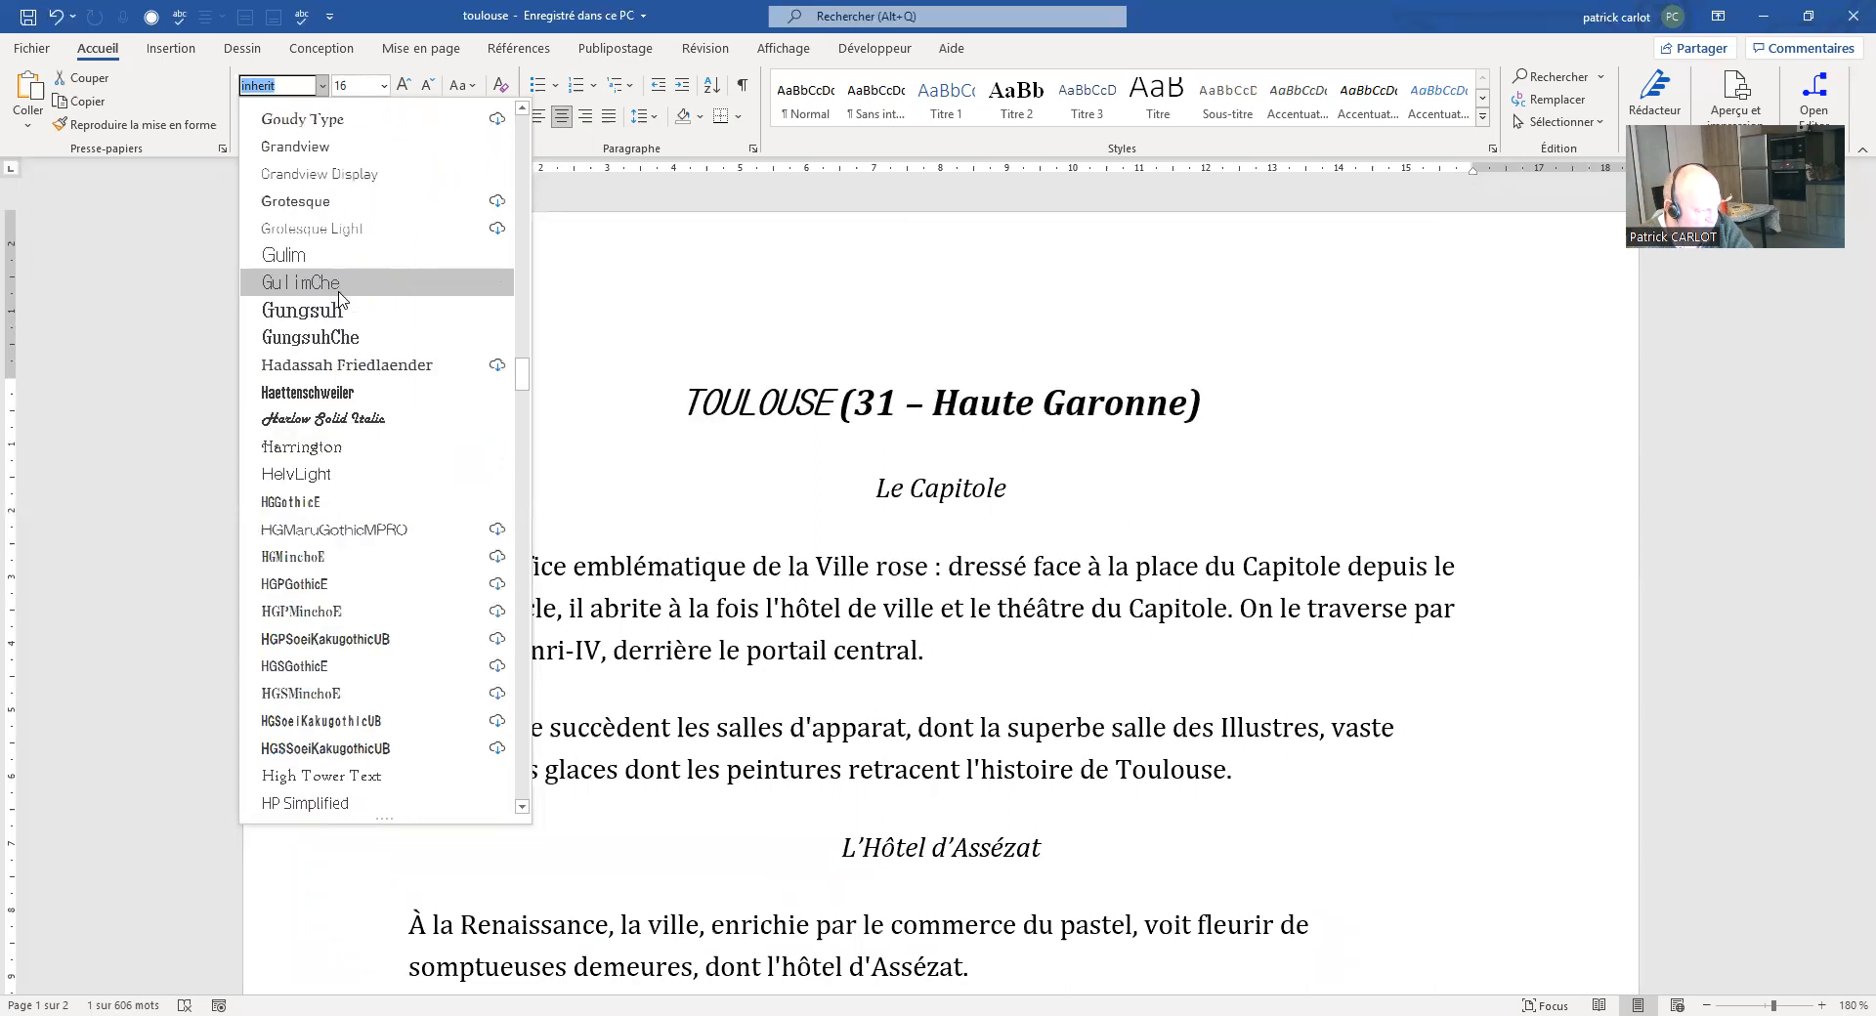
scroll(340, 301, down, 6)
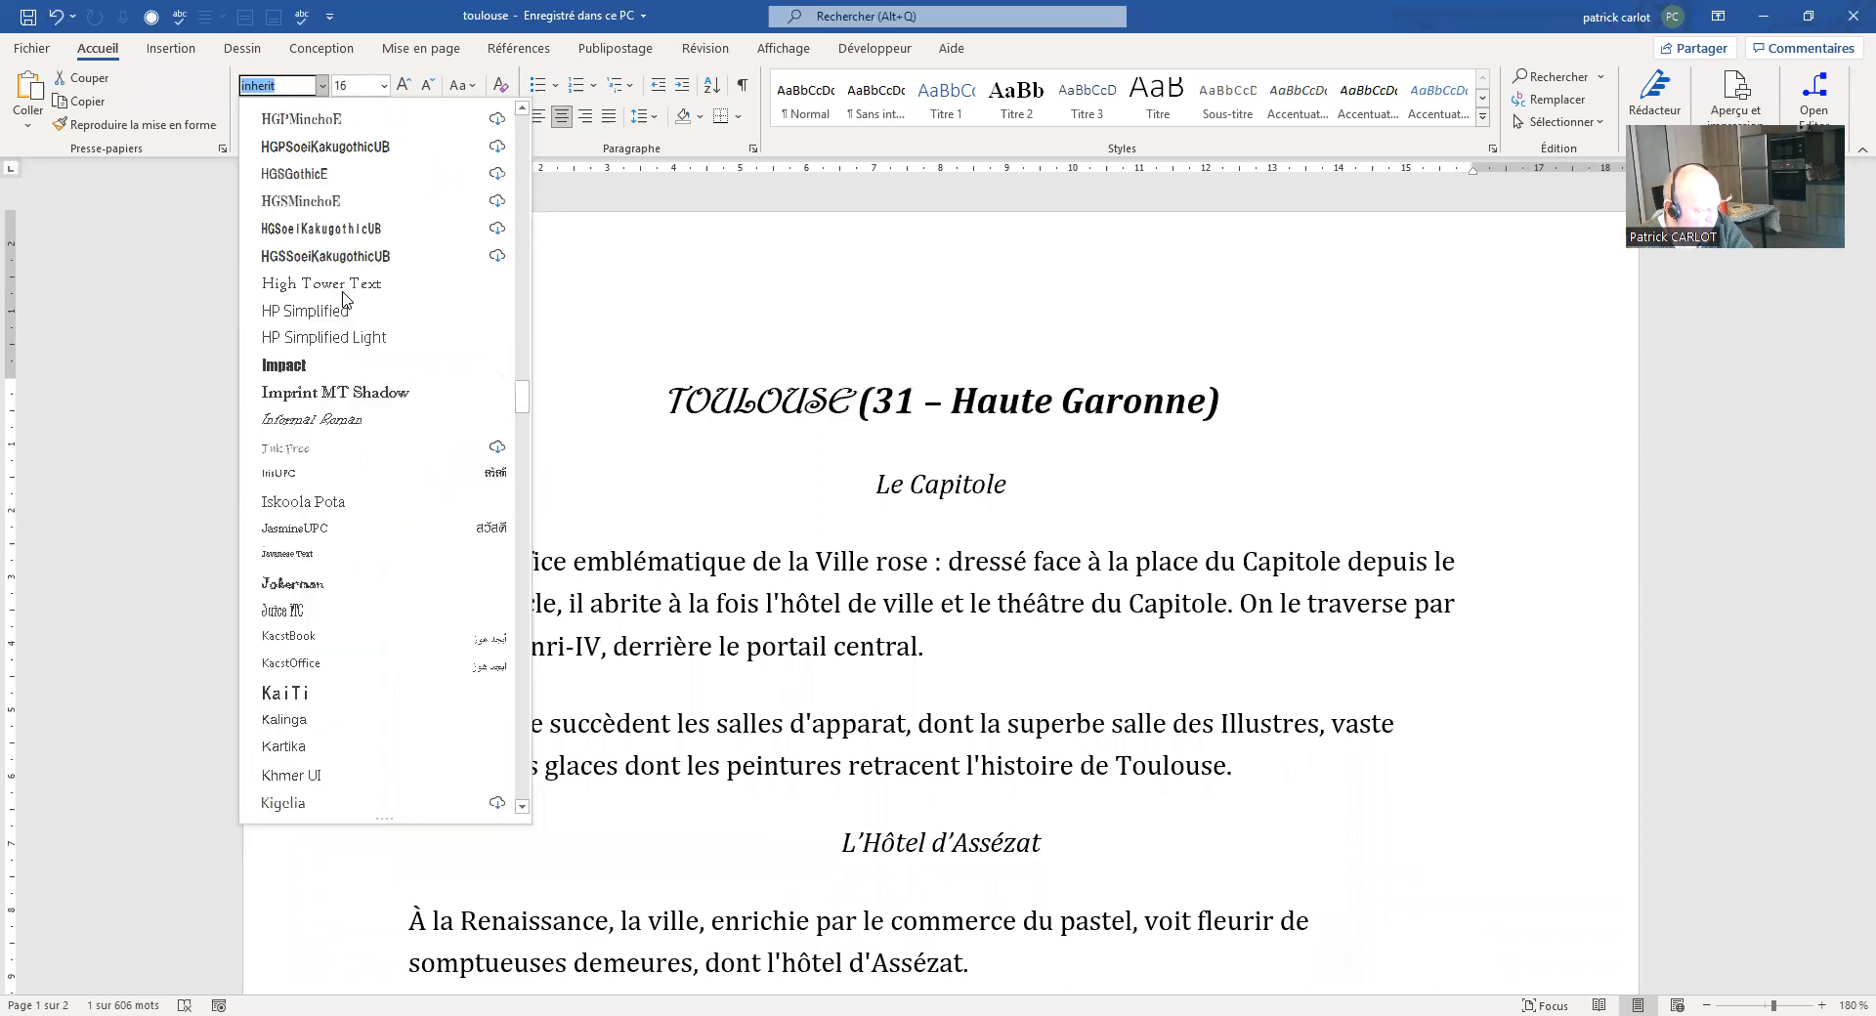
scroll(356, 335, down, 2)
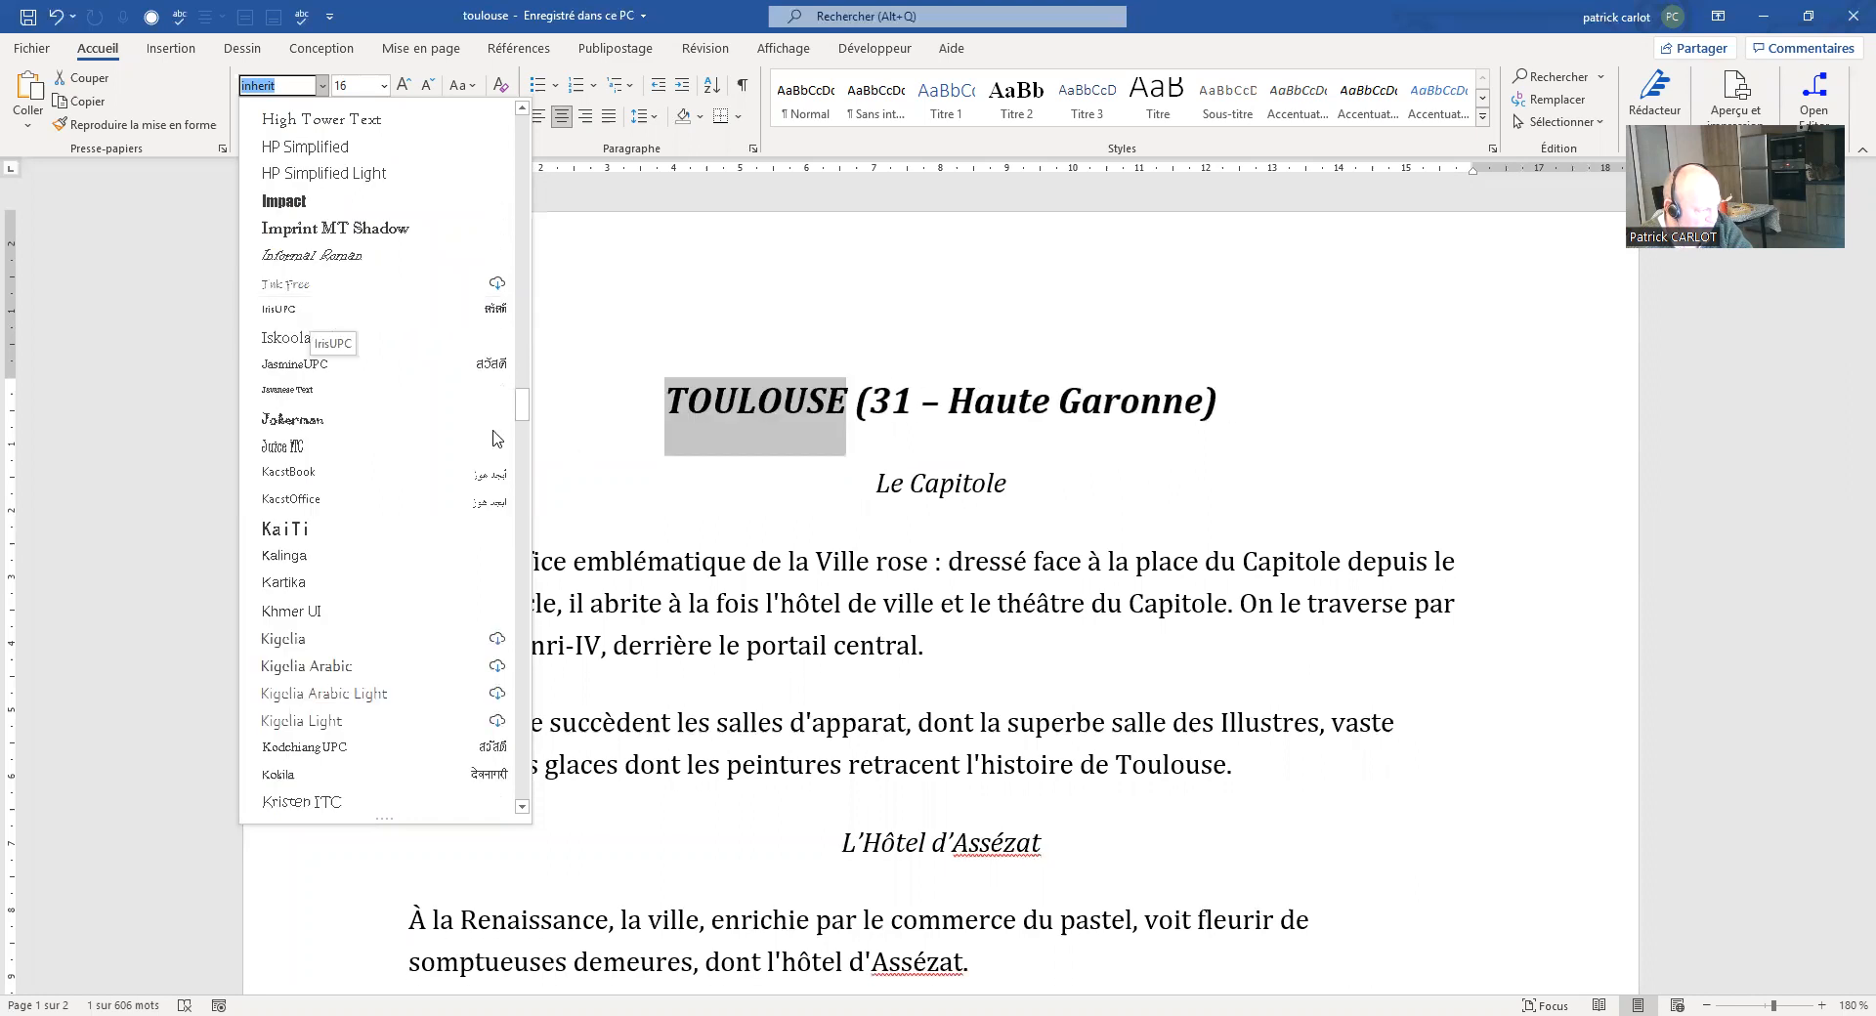
click(750, 350)
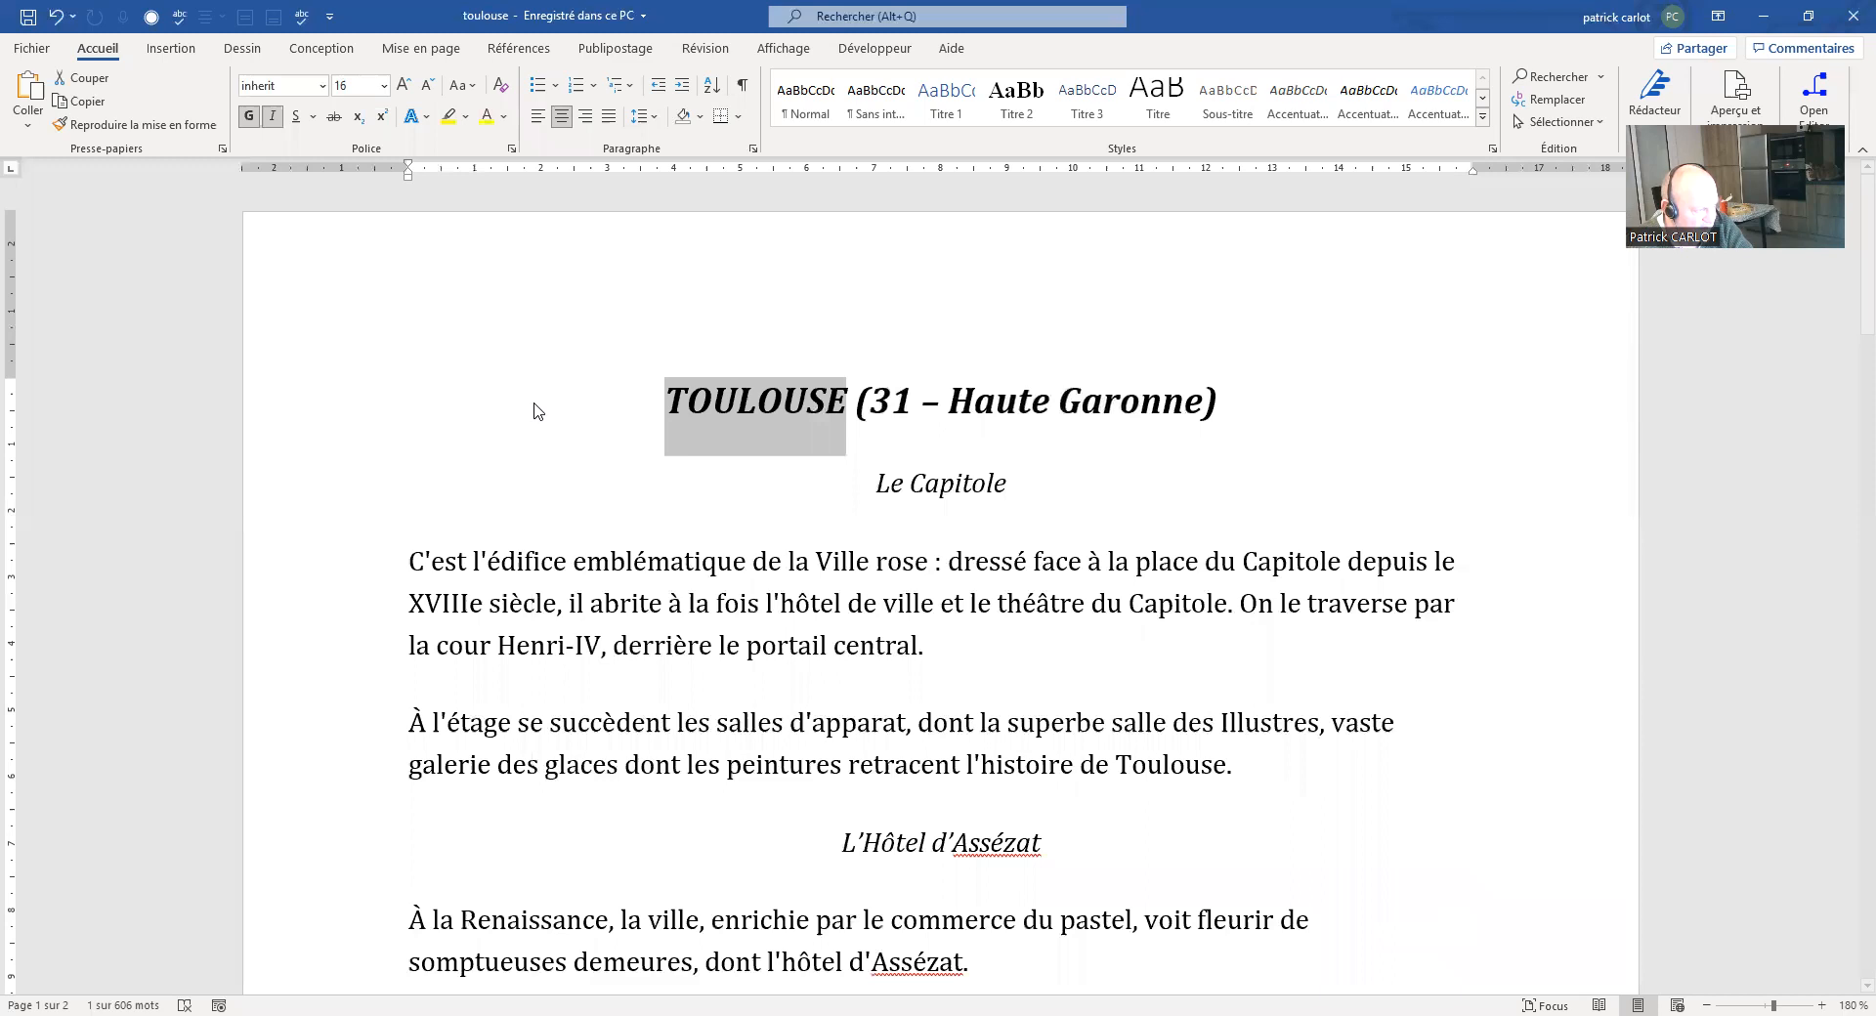
click(505, 117)
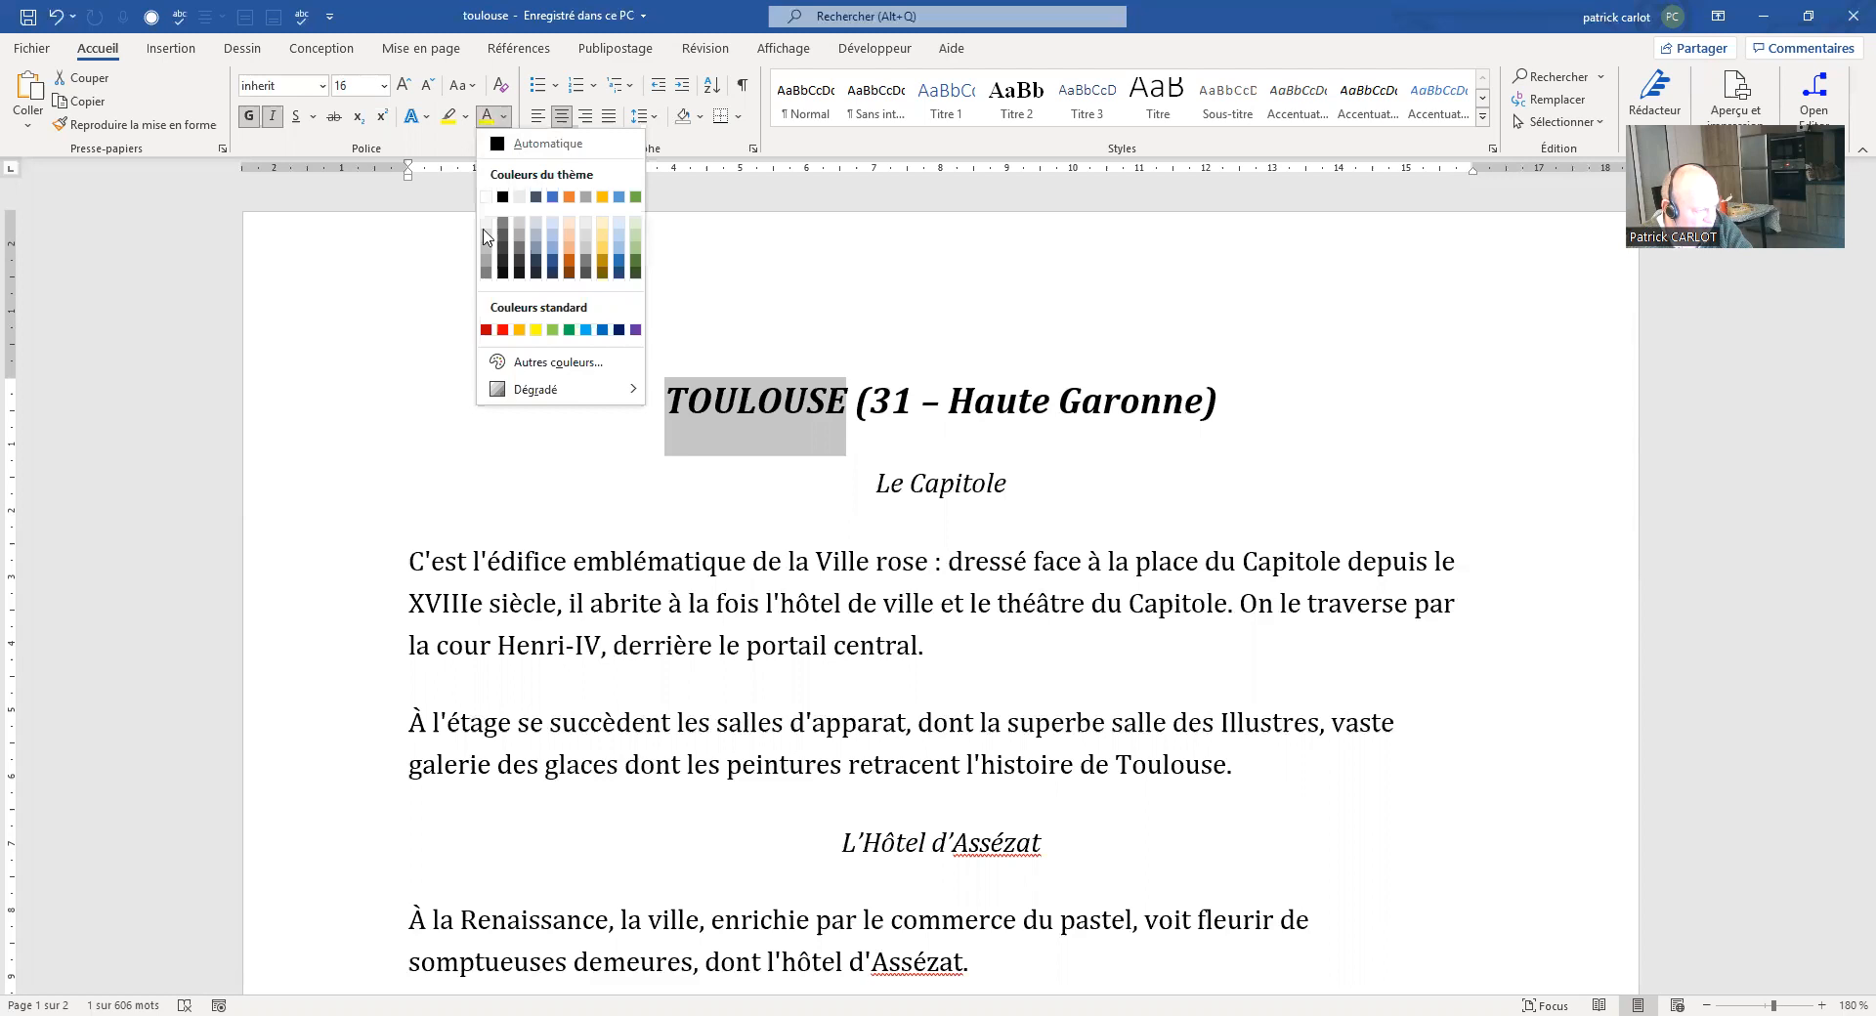
click(420, 417)
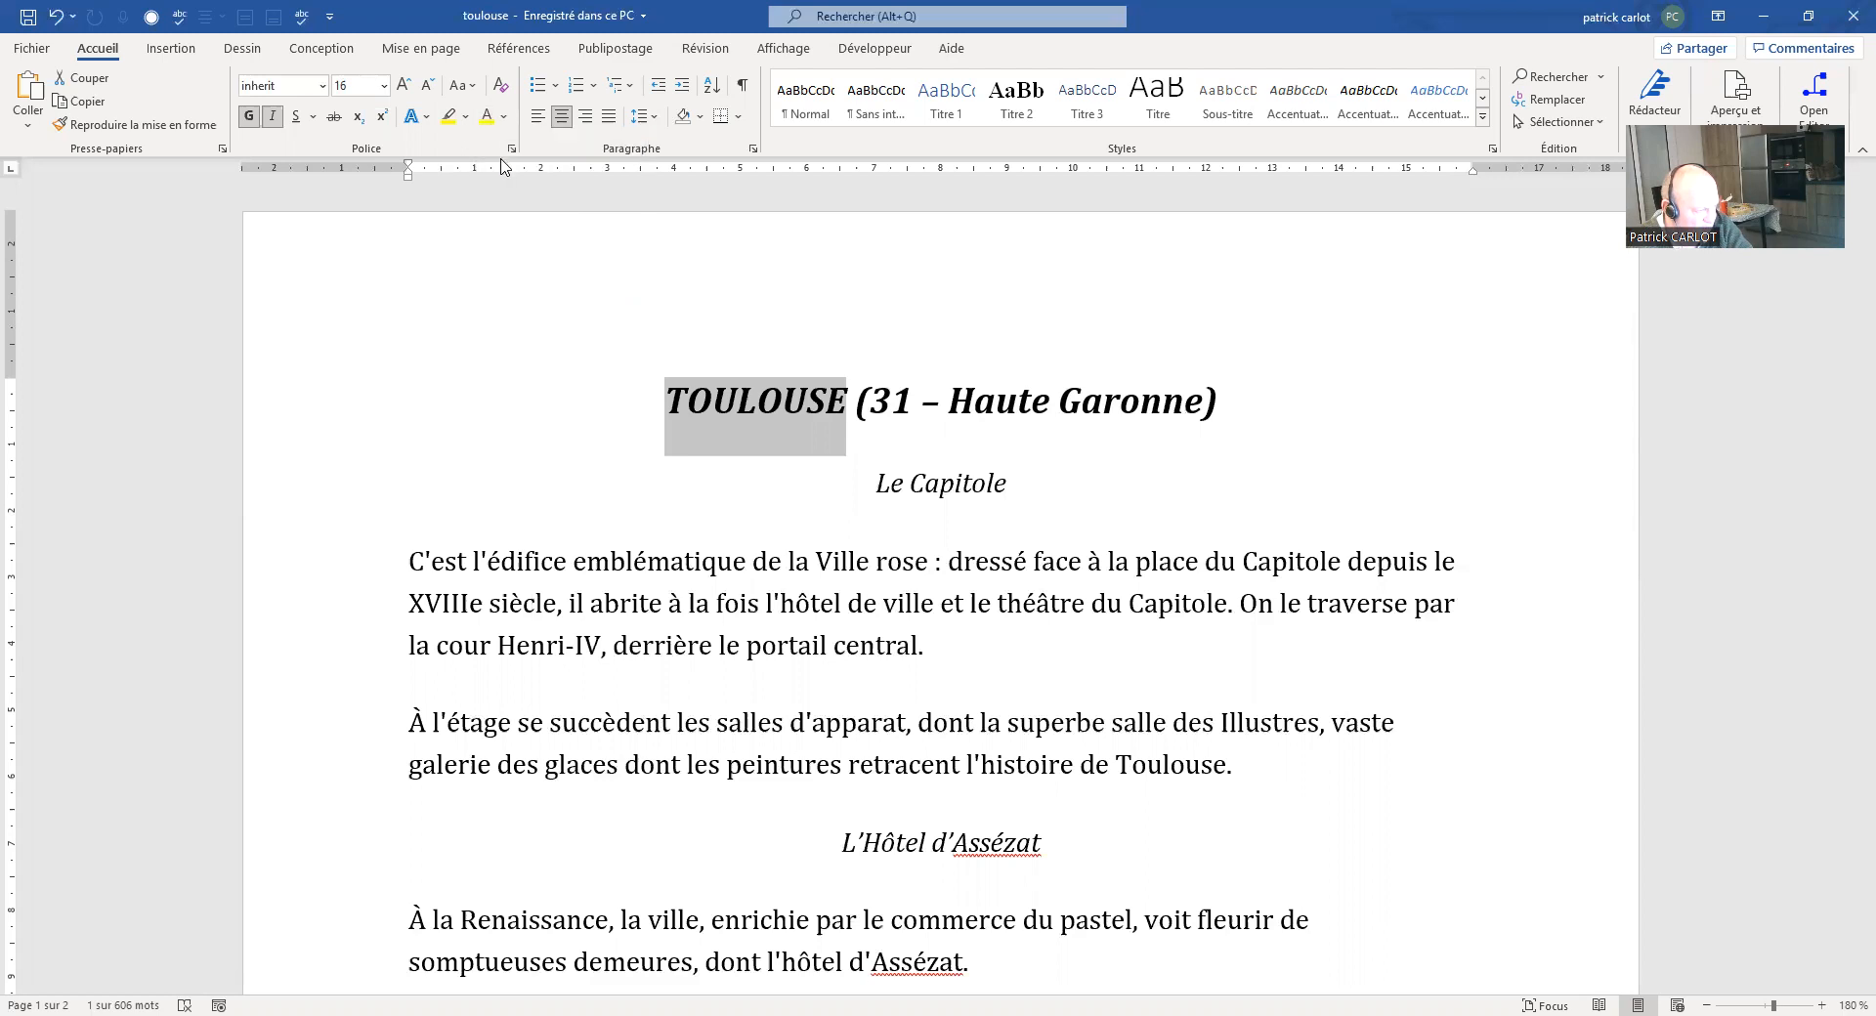
click(791, 440)
key(Right)
key(Right)
key(Right)
drag(760, 389, 670, 398)
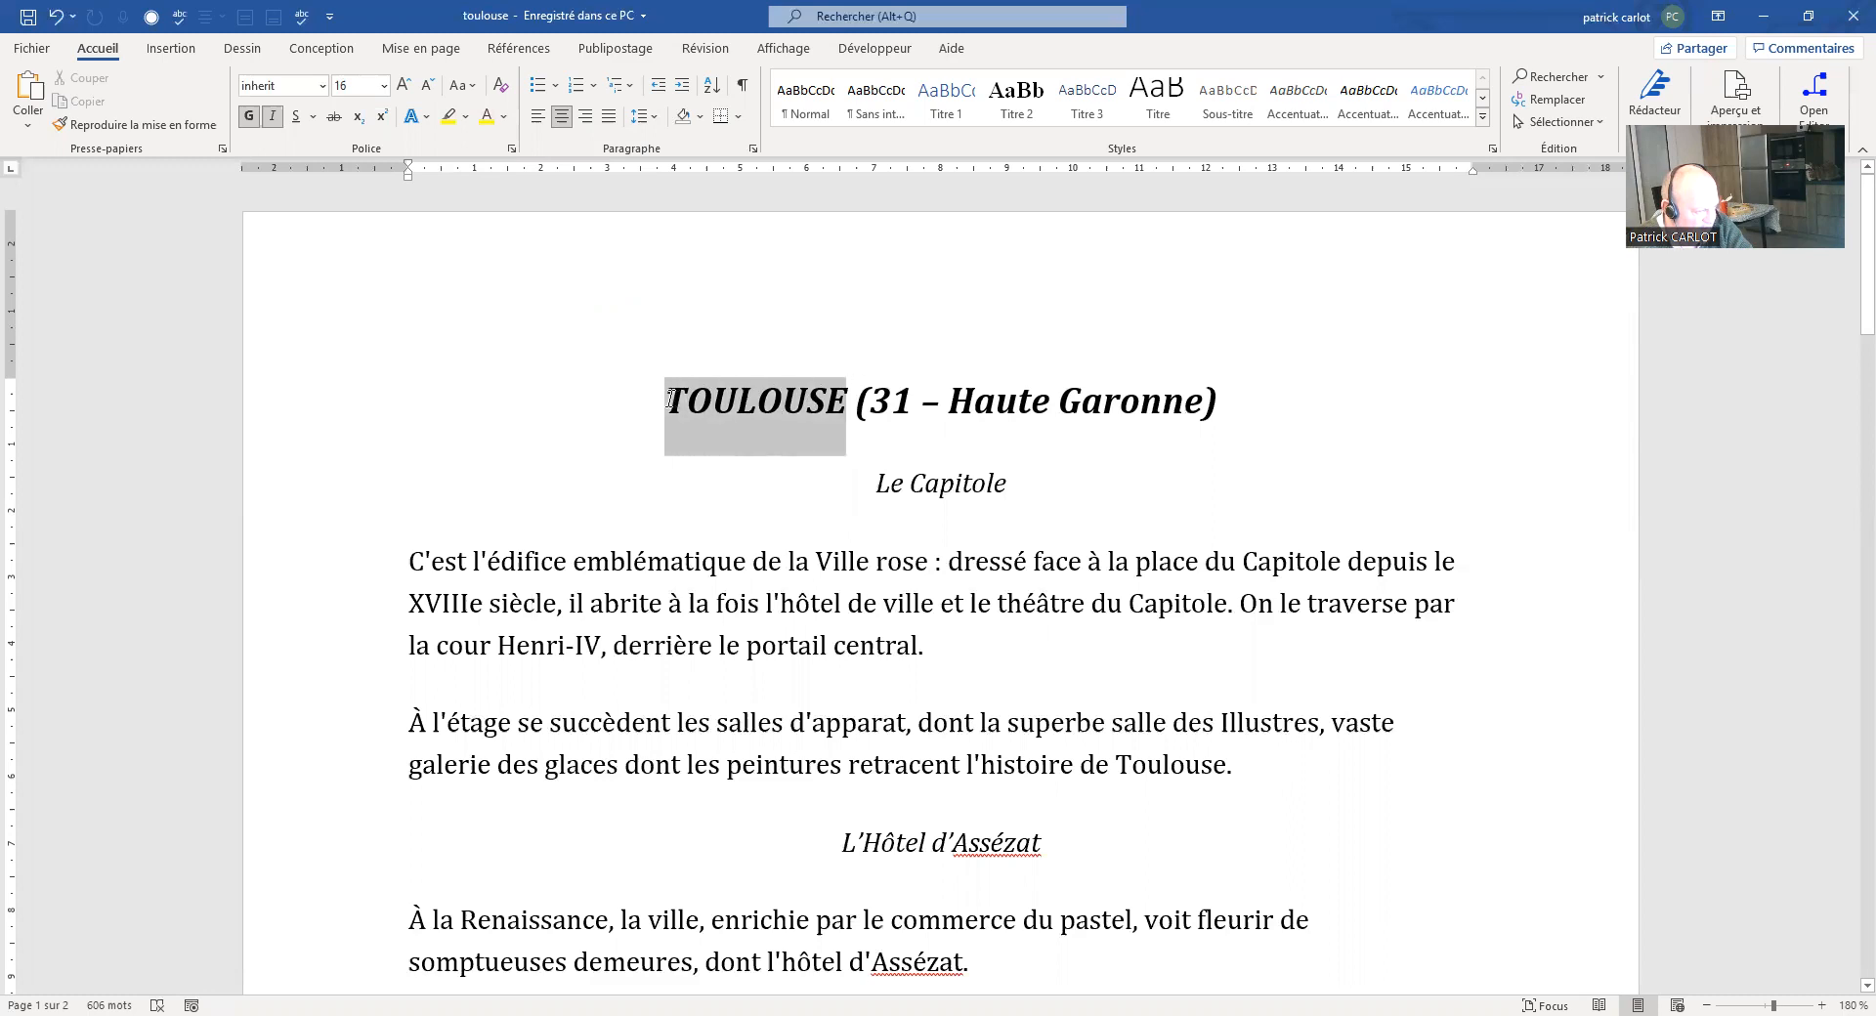
Step: Try a yellow font colour on the first paragraph under Le Capitole and undo the change
click(947, 641)
drag(921, 640, 445, 567)
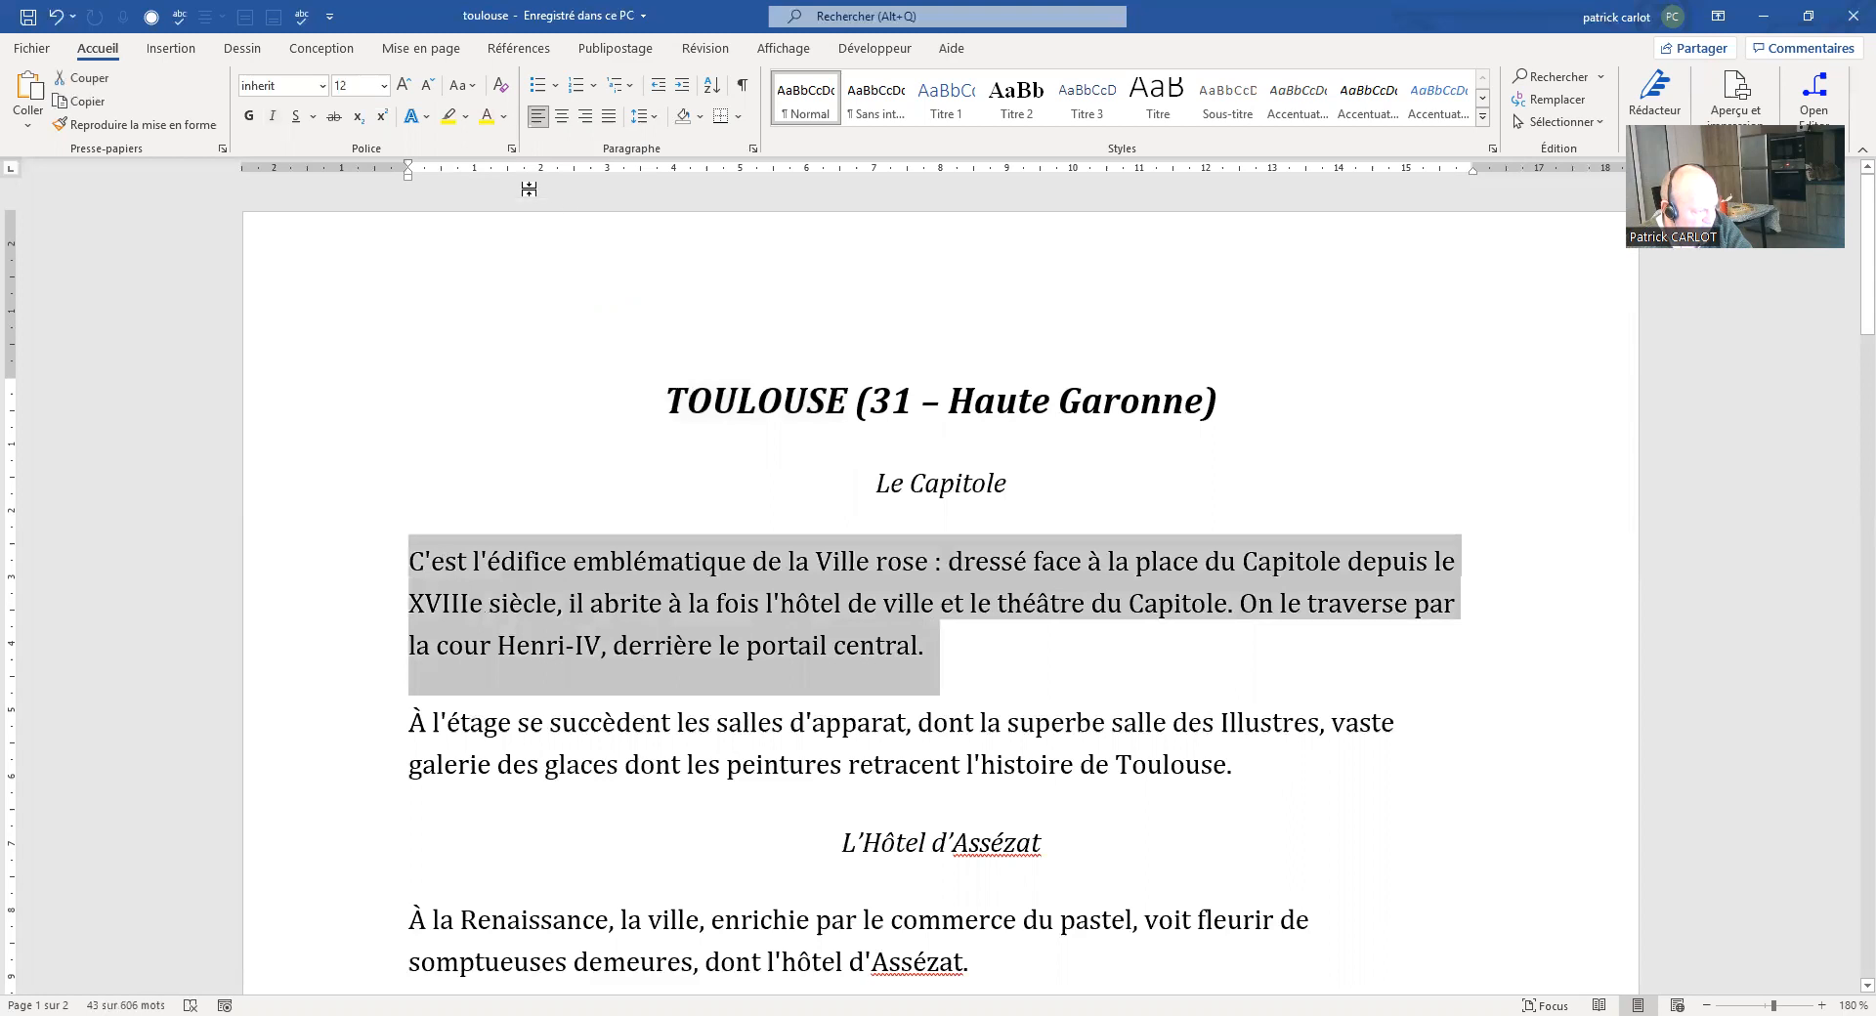
click(485, 117)
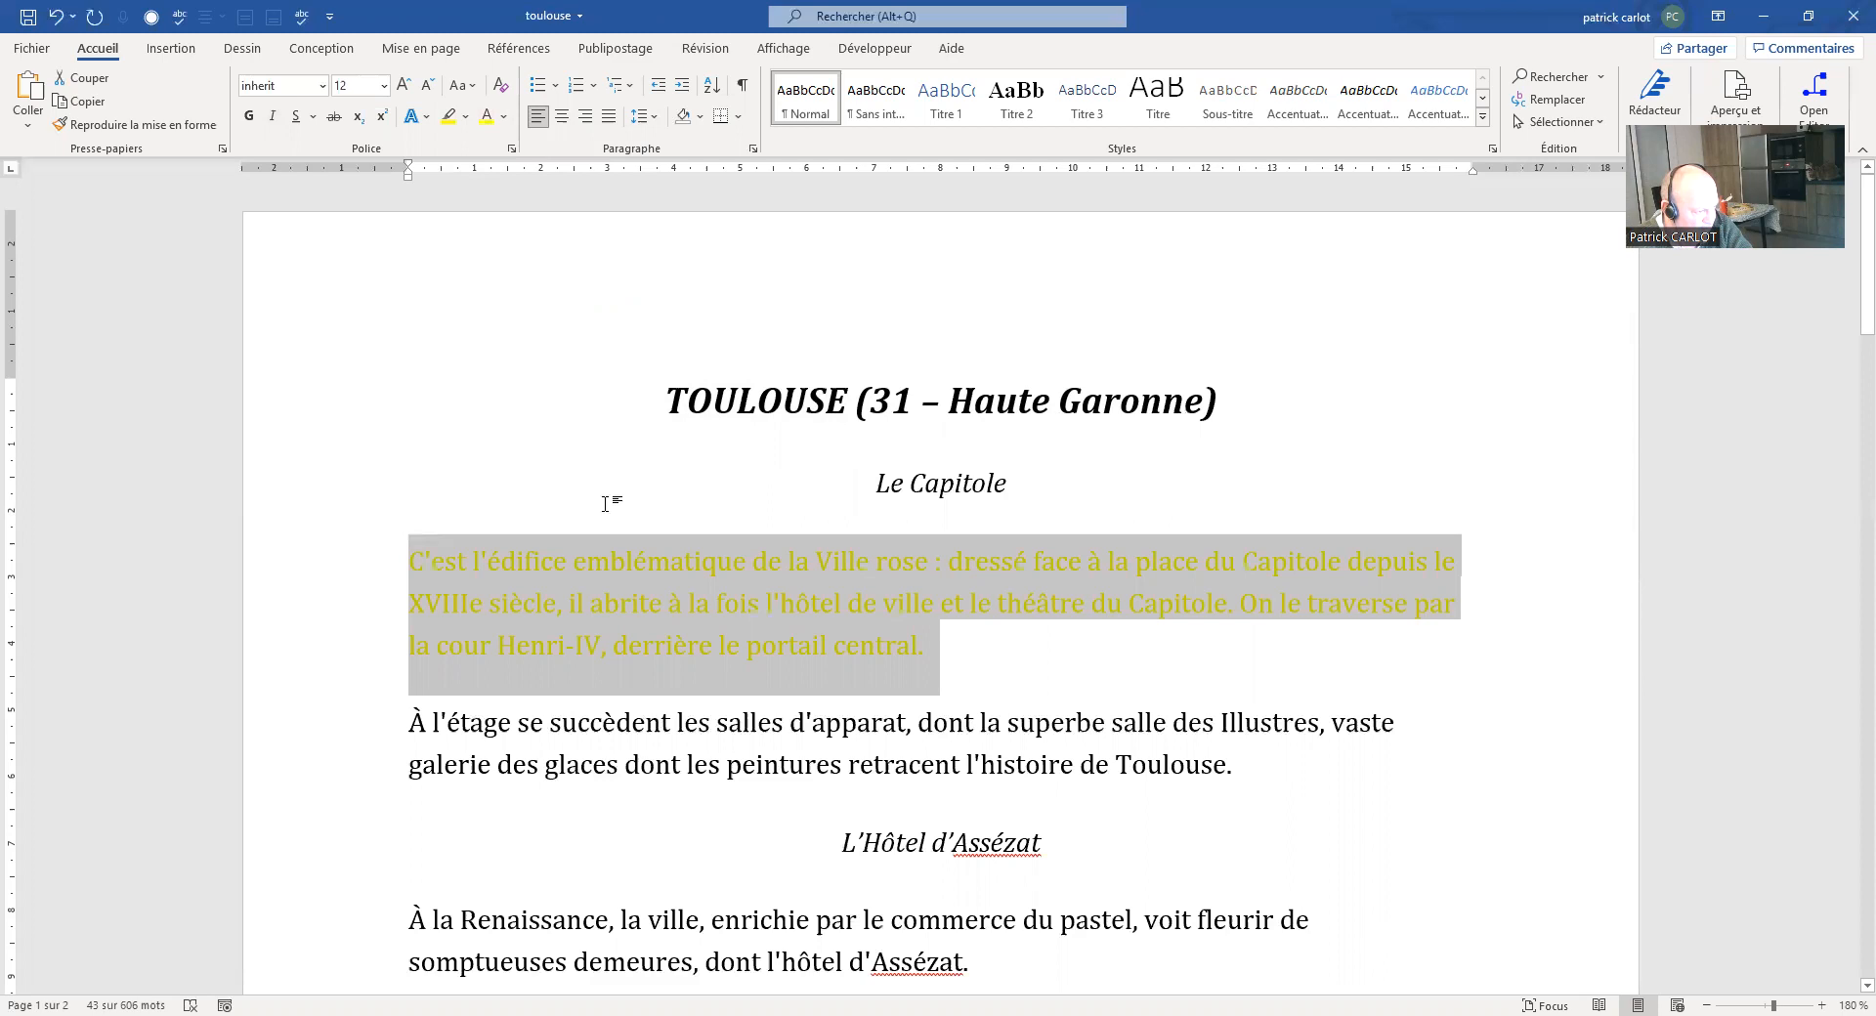
click(615, 507)
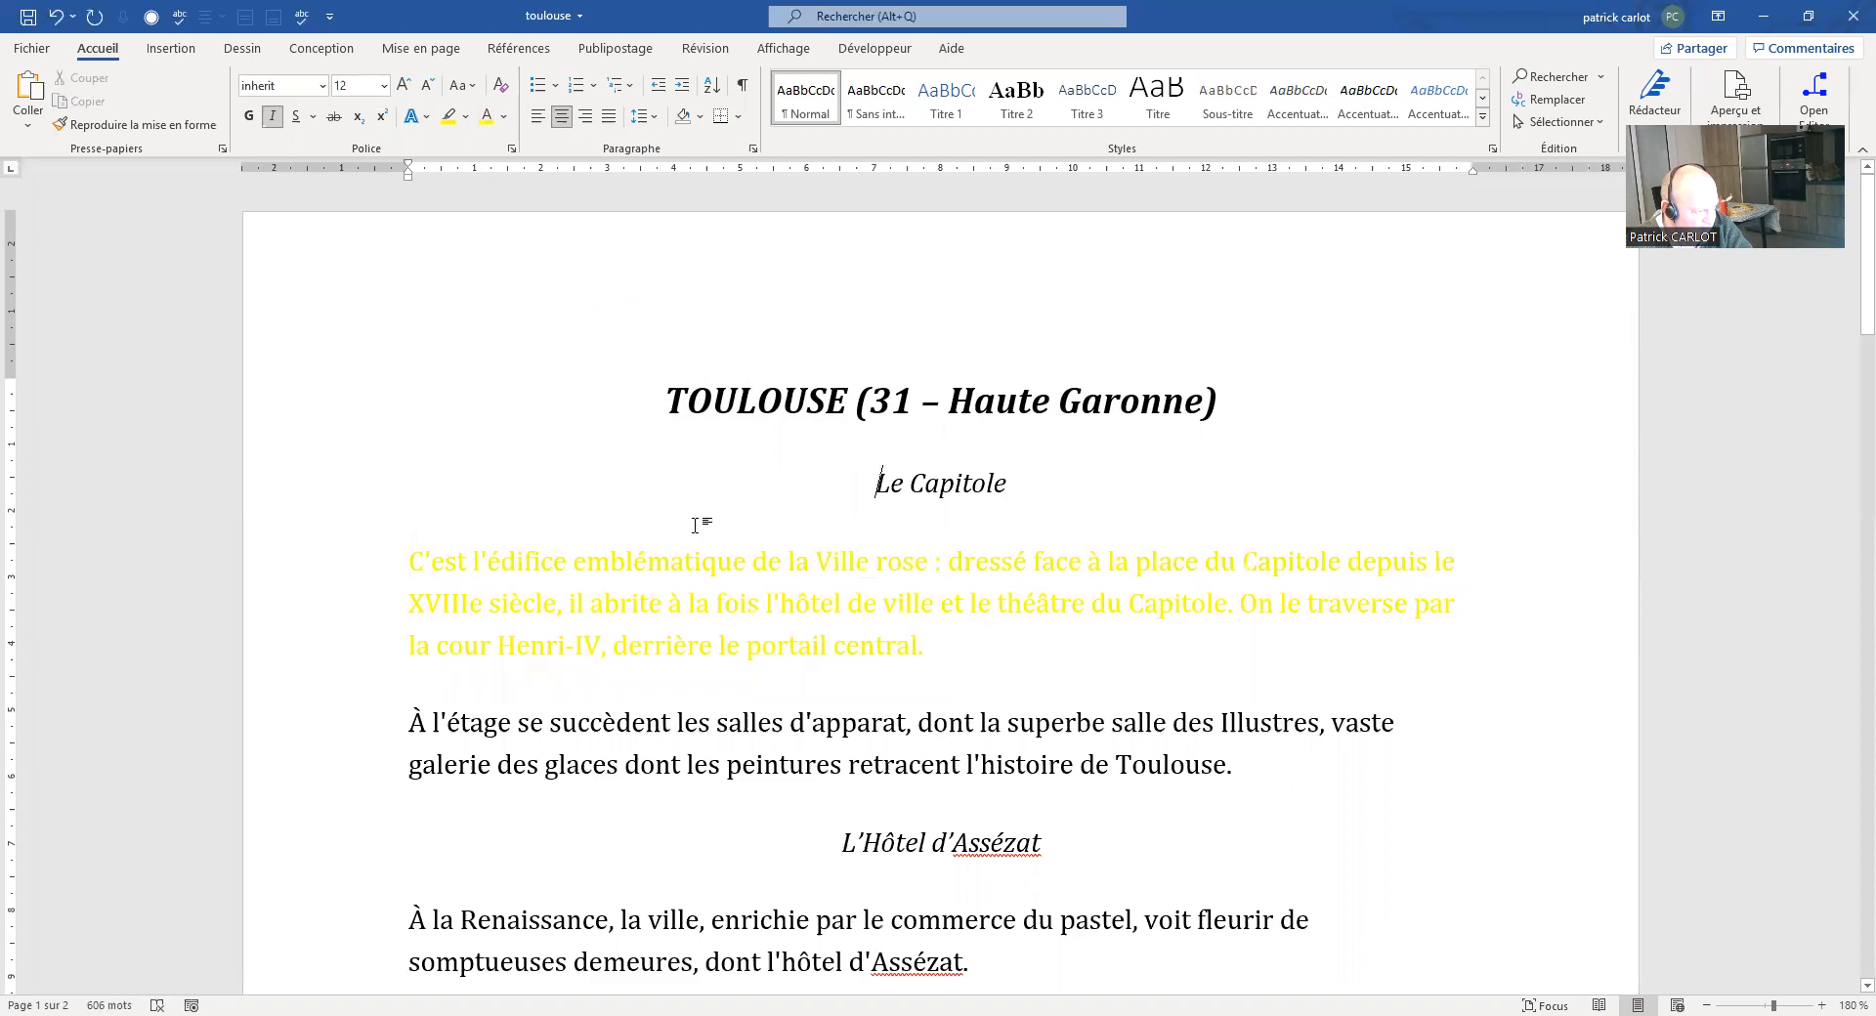
click(56, 17)
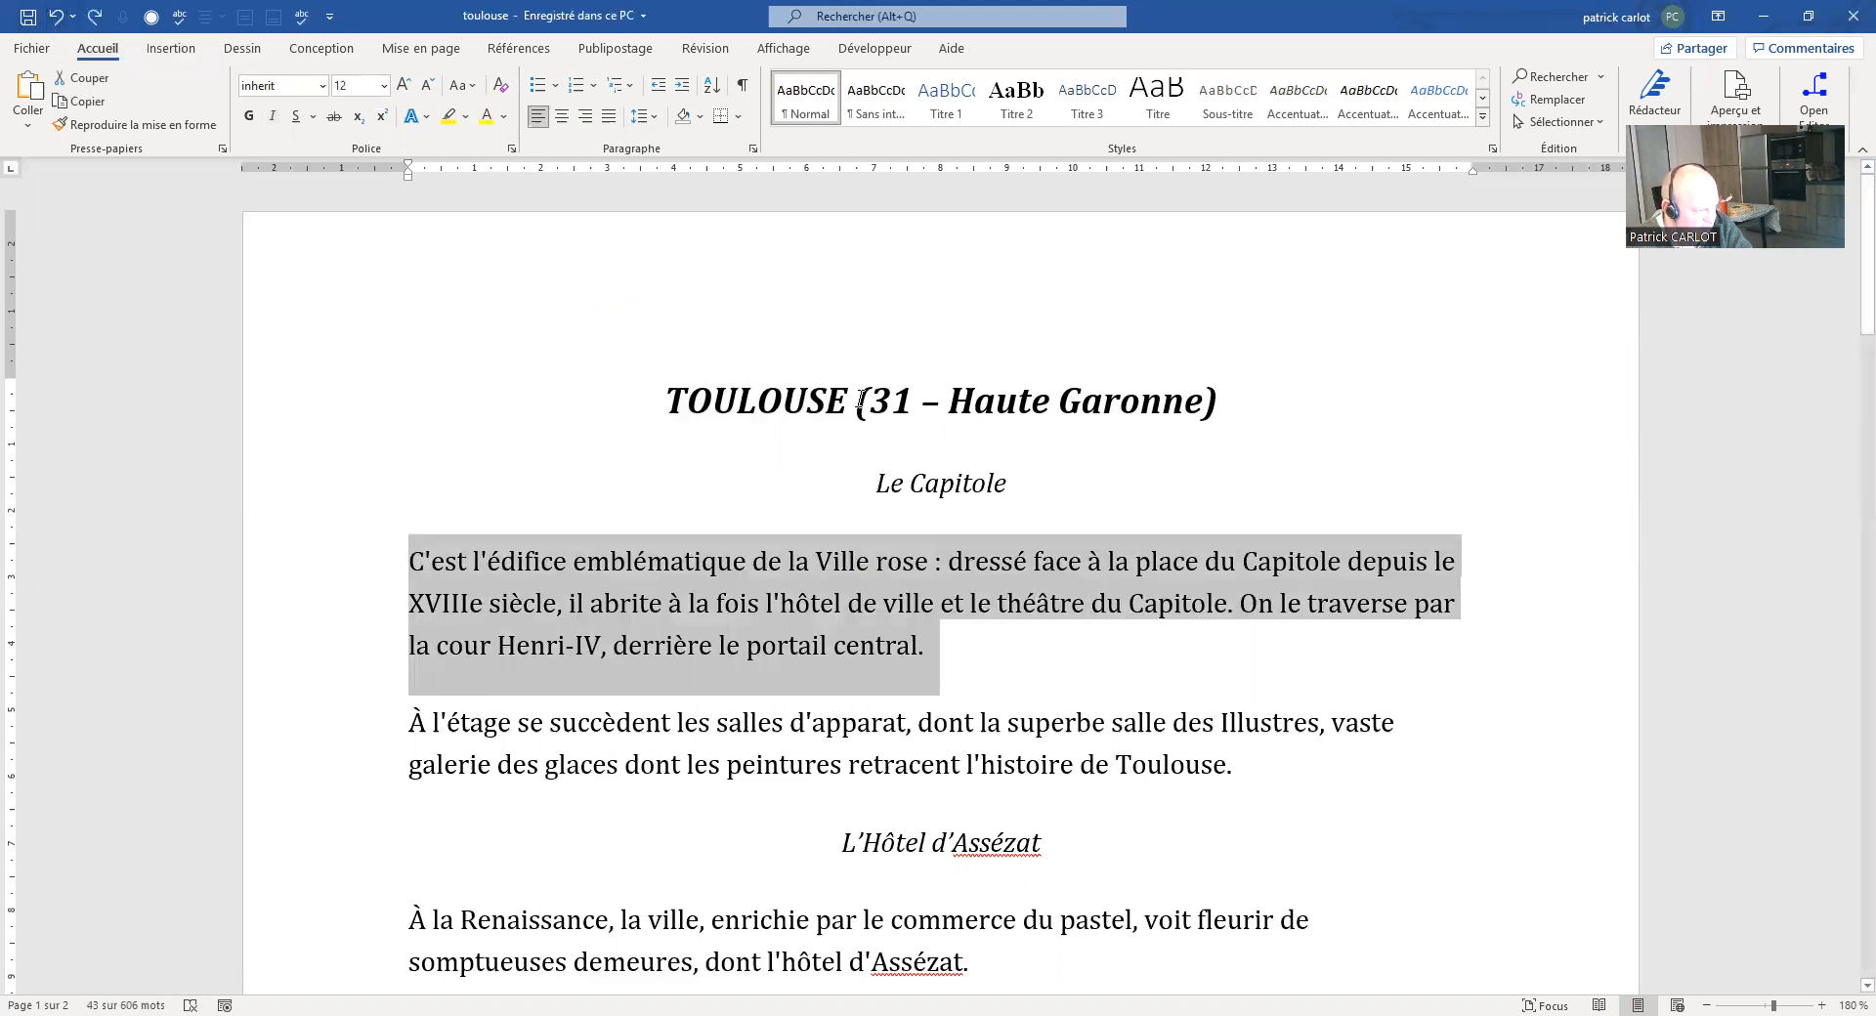
Step: Colour the word TOULOUSE in the title with standard red
drag(850, 401, 671, 398)
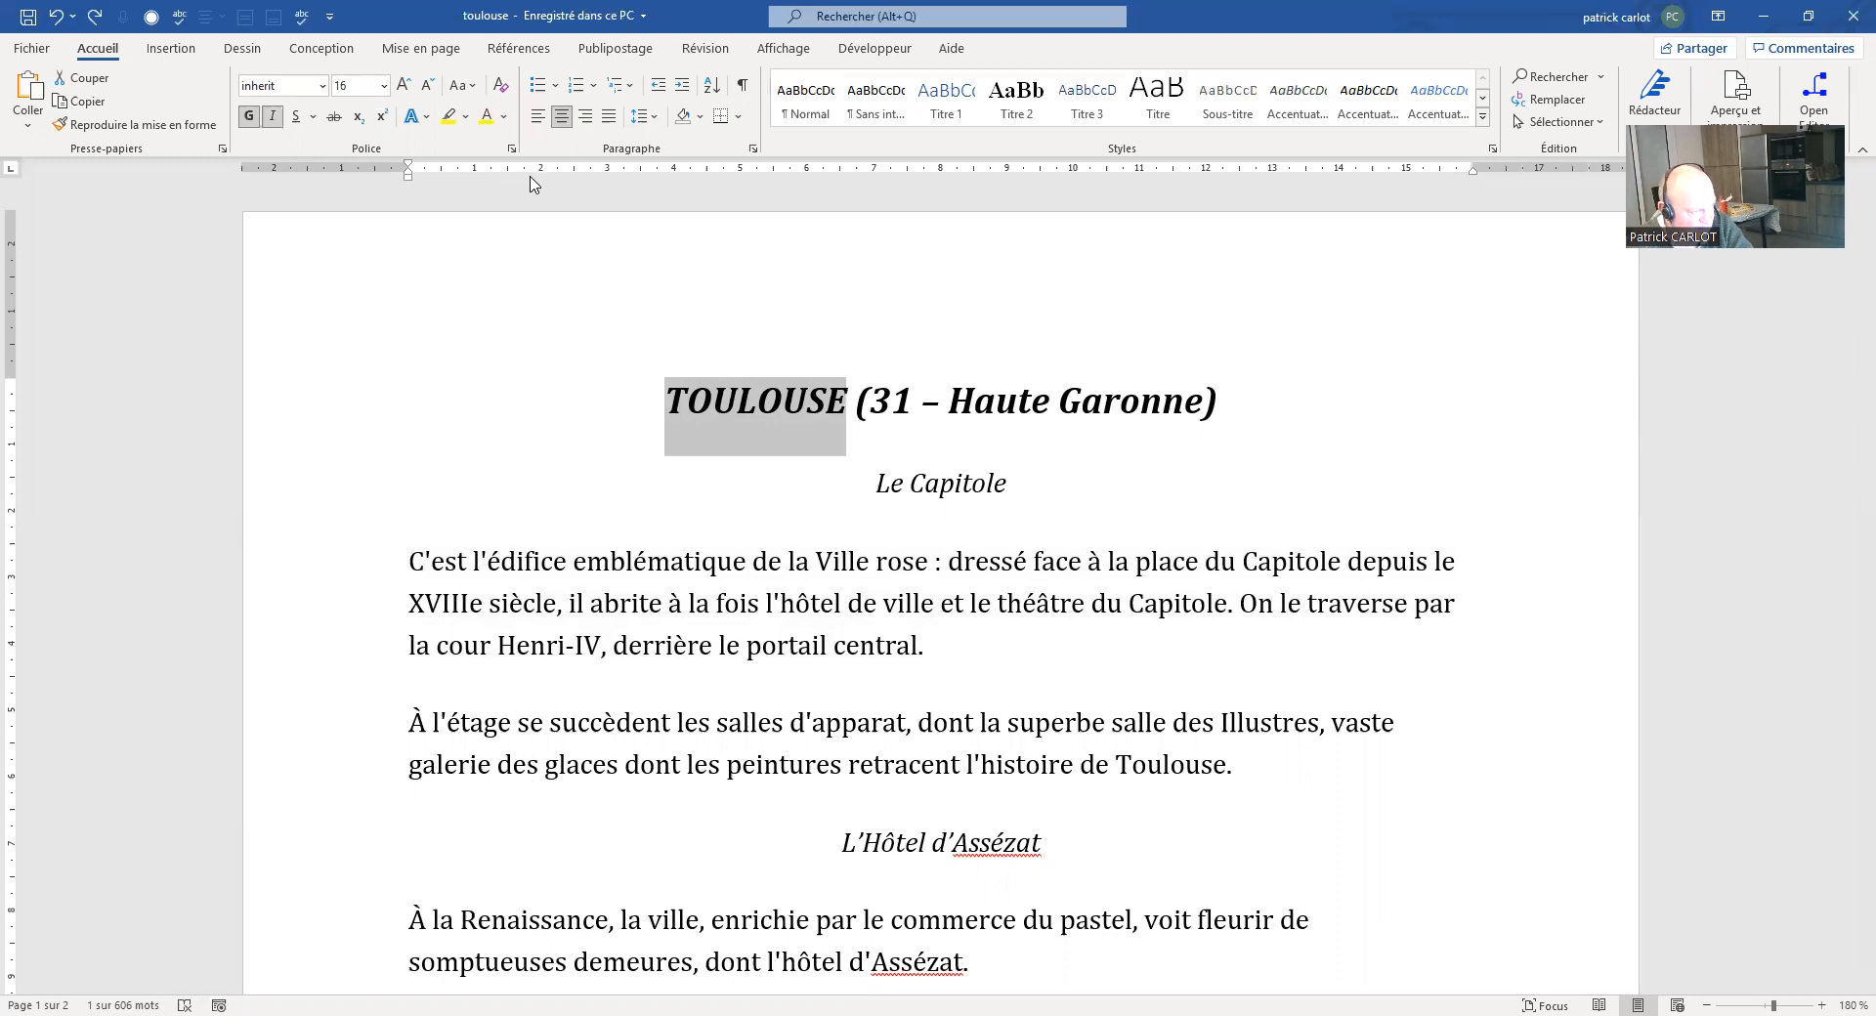
click(505, 117)
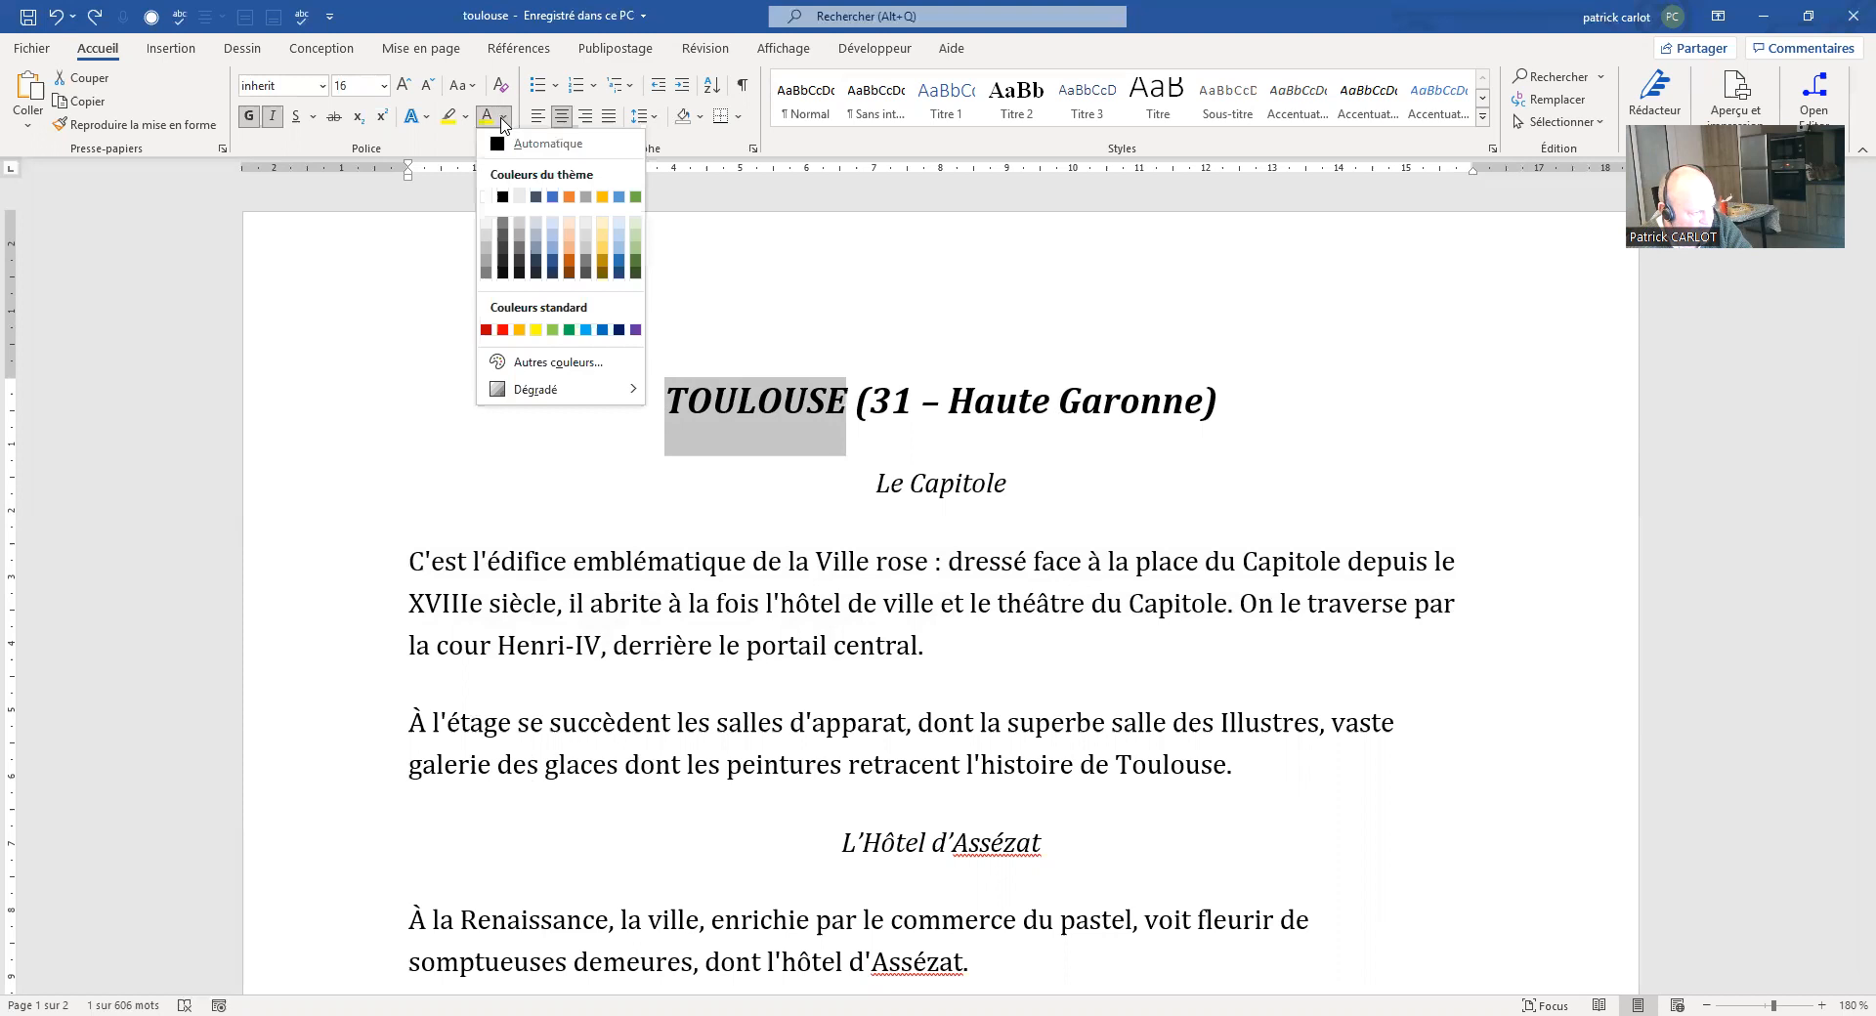
click(503, 330)
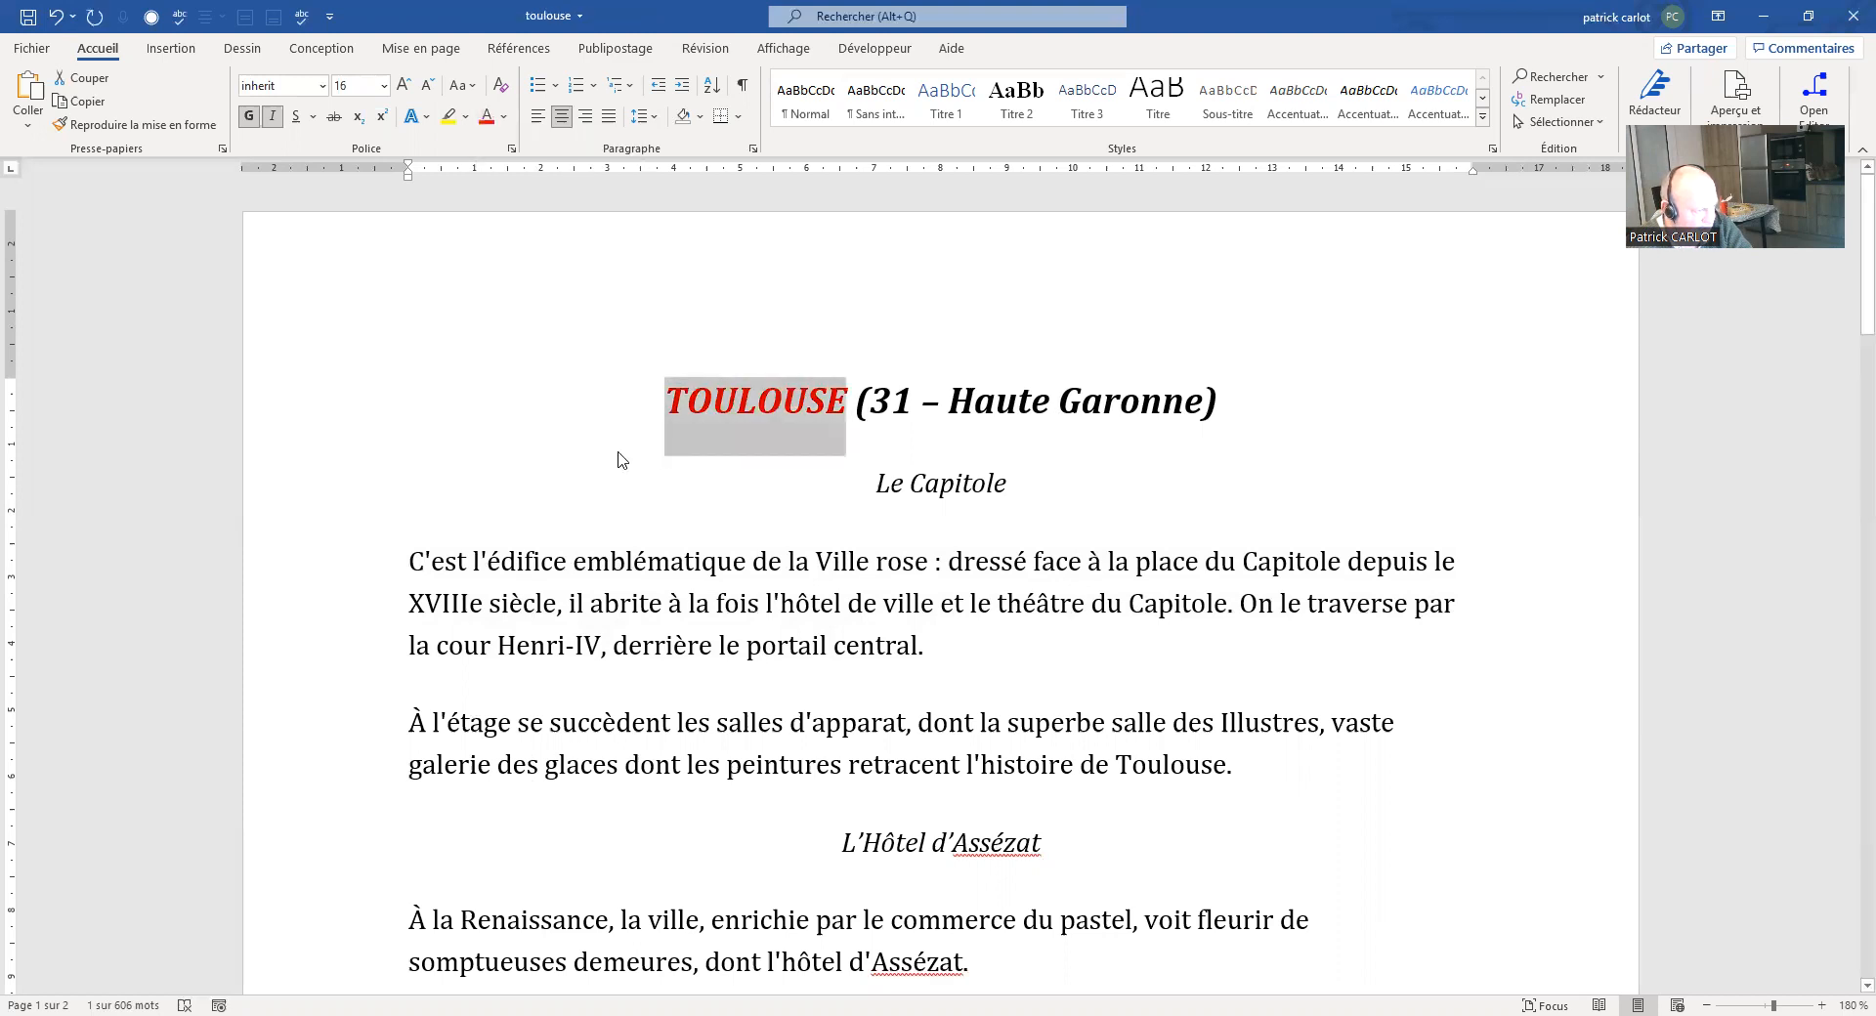
click(384, 87)
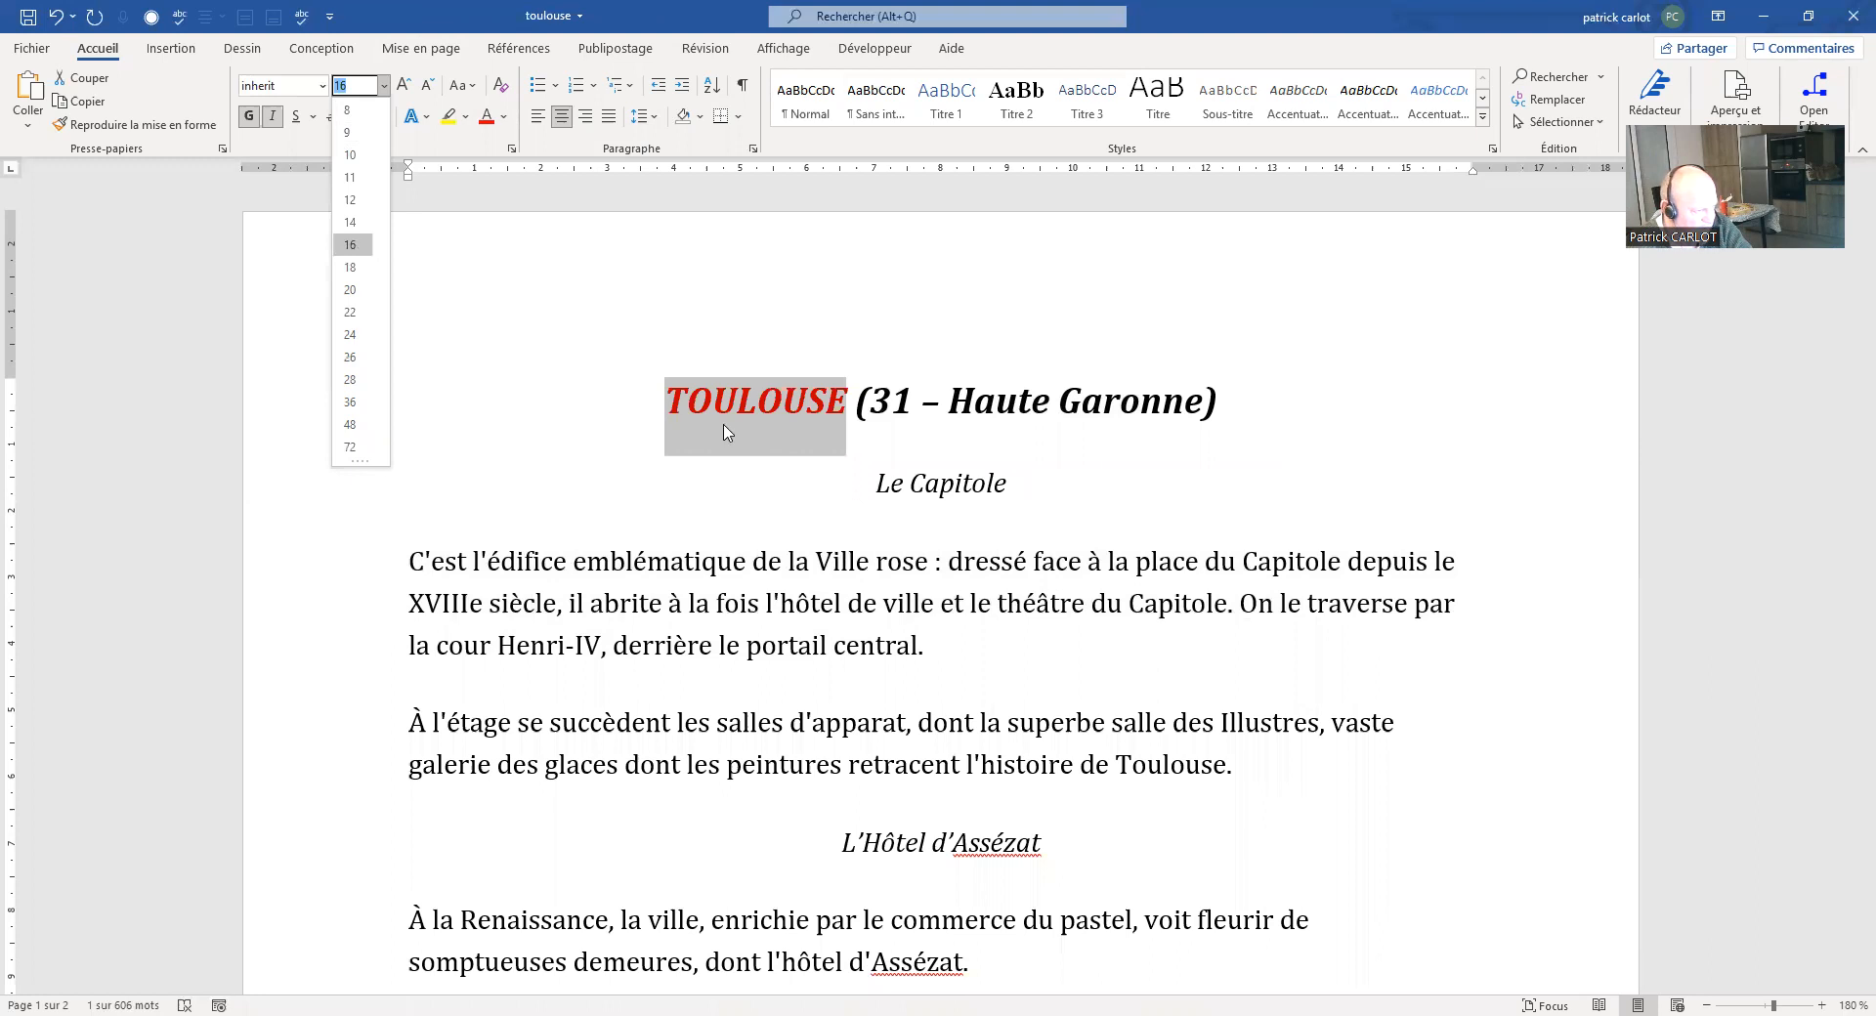
click(605, 391)
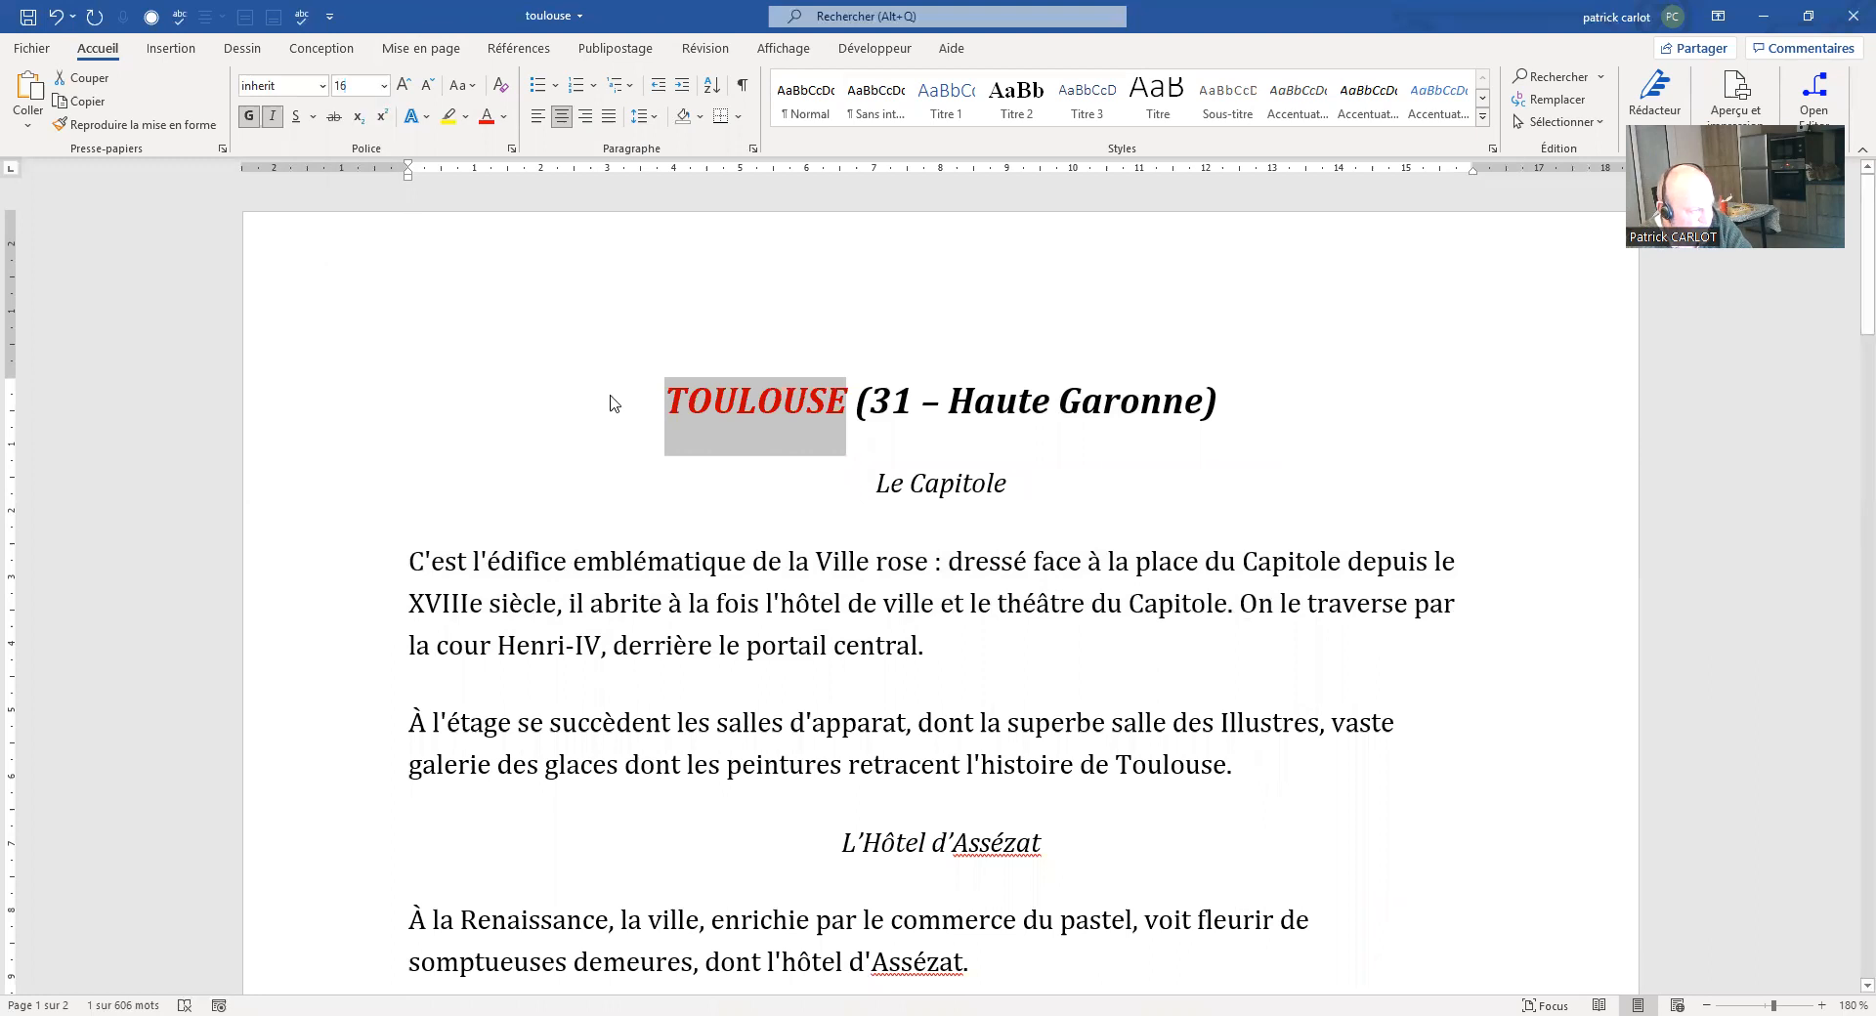
Step: Copy the formatting of the title word TOULOUSE onto the words À l'étage under Le Capitole with Format Painter
click(153, 130)
click(152, 125)
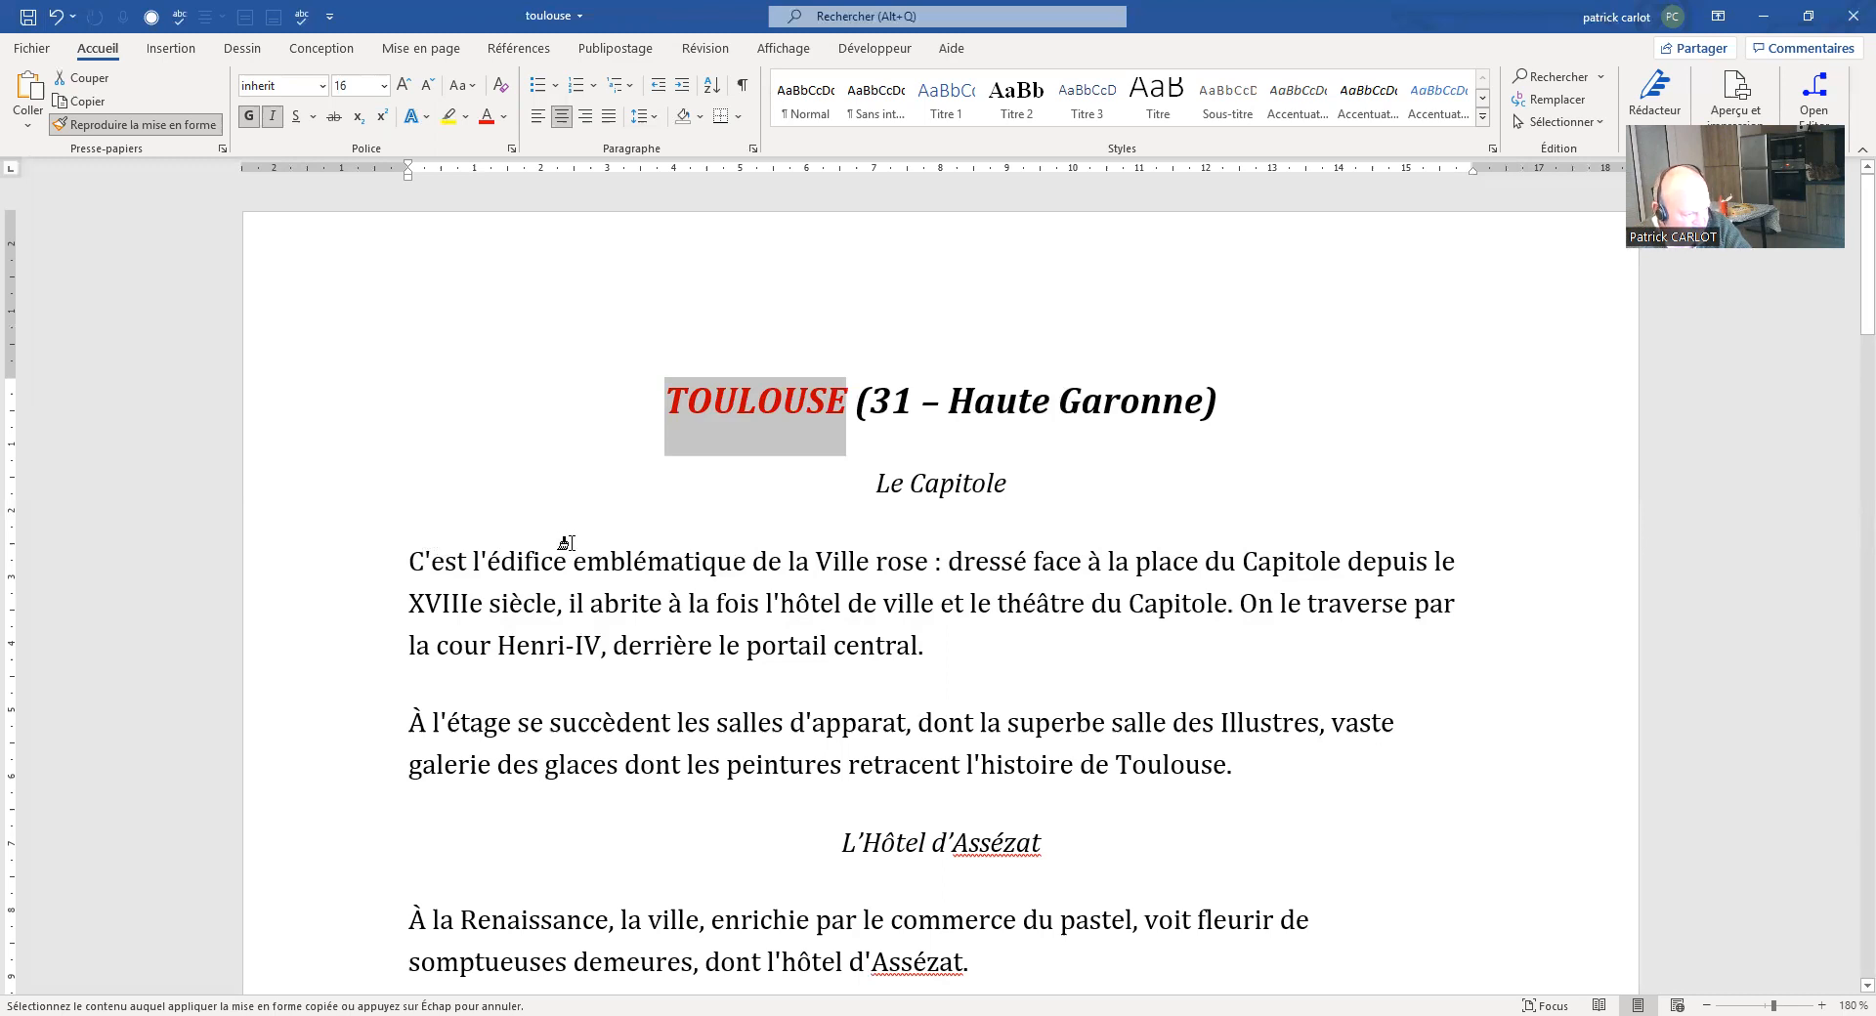
scroll(565, 539, down, 2)
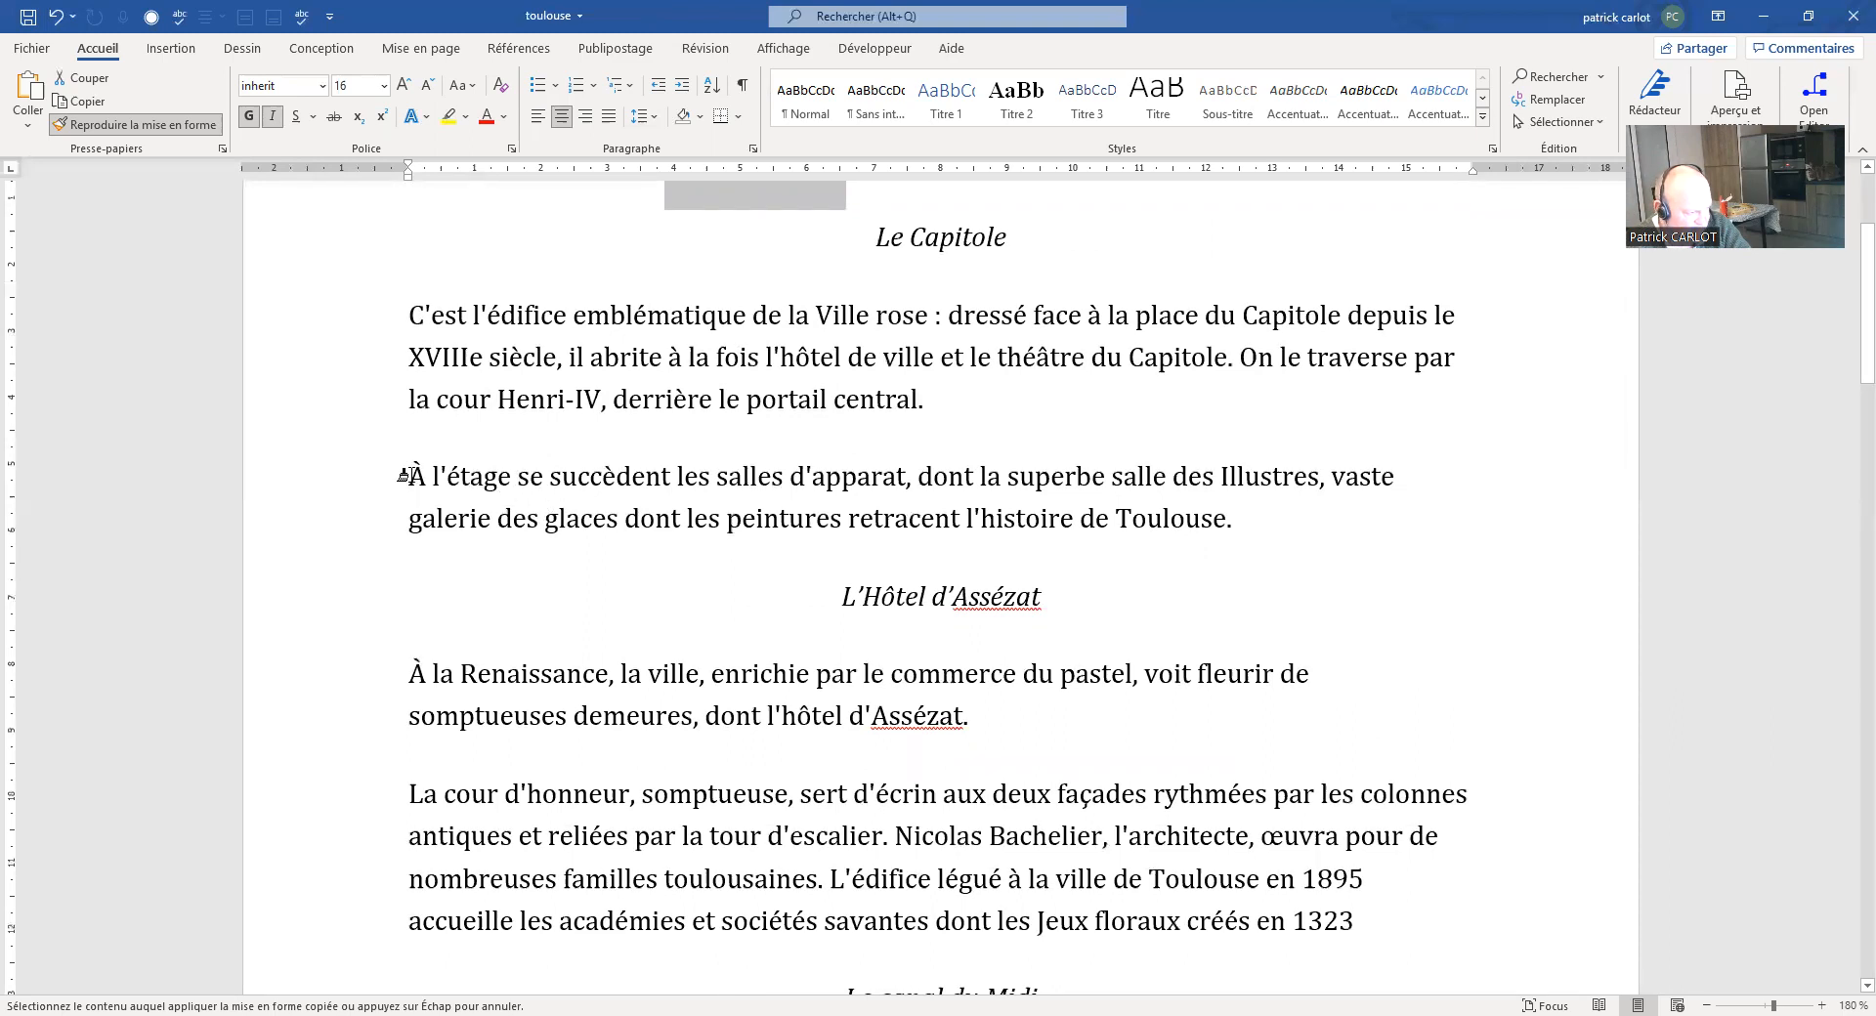
drag(410, 481, 510, 487)
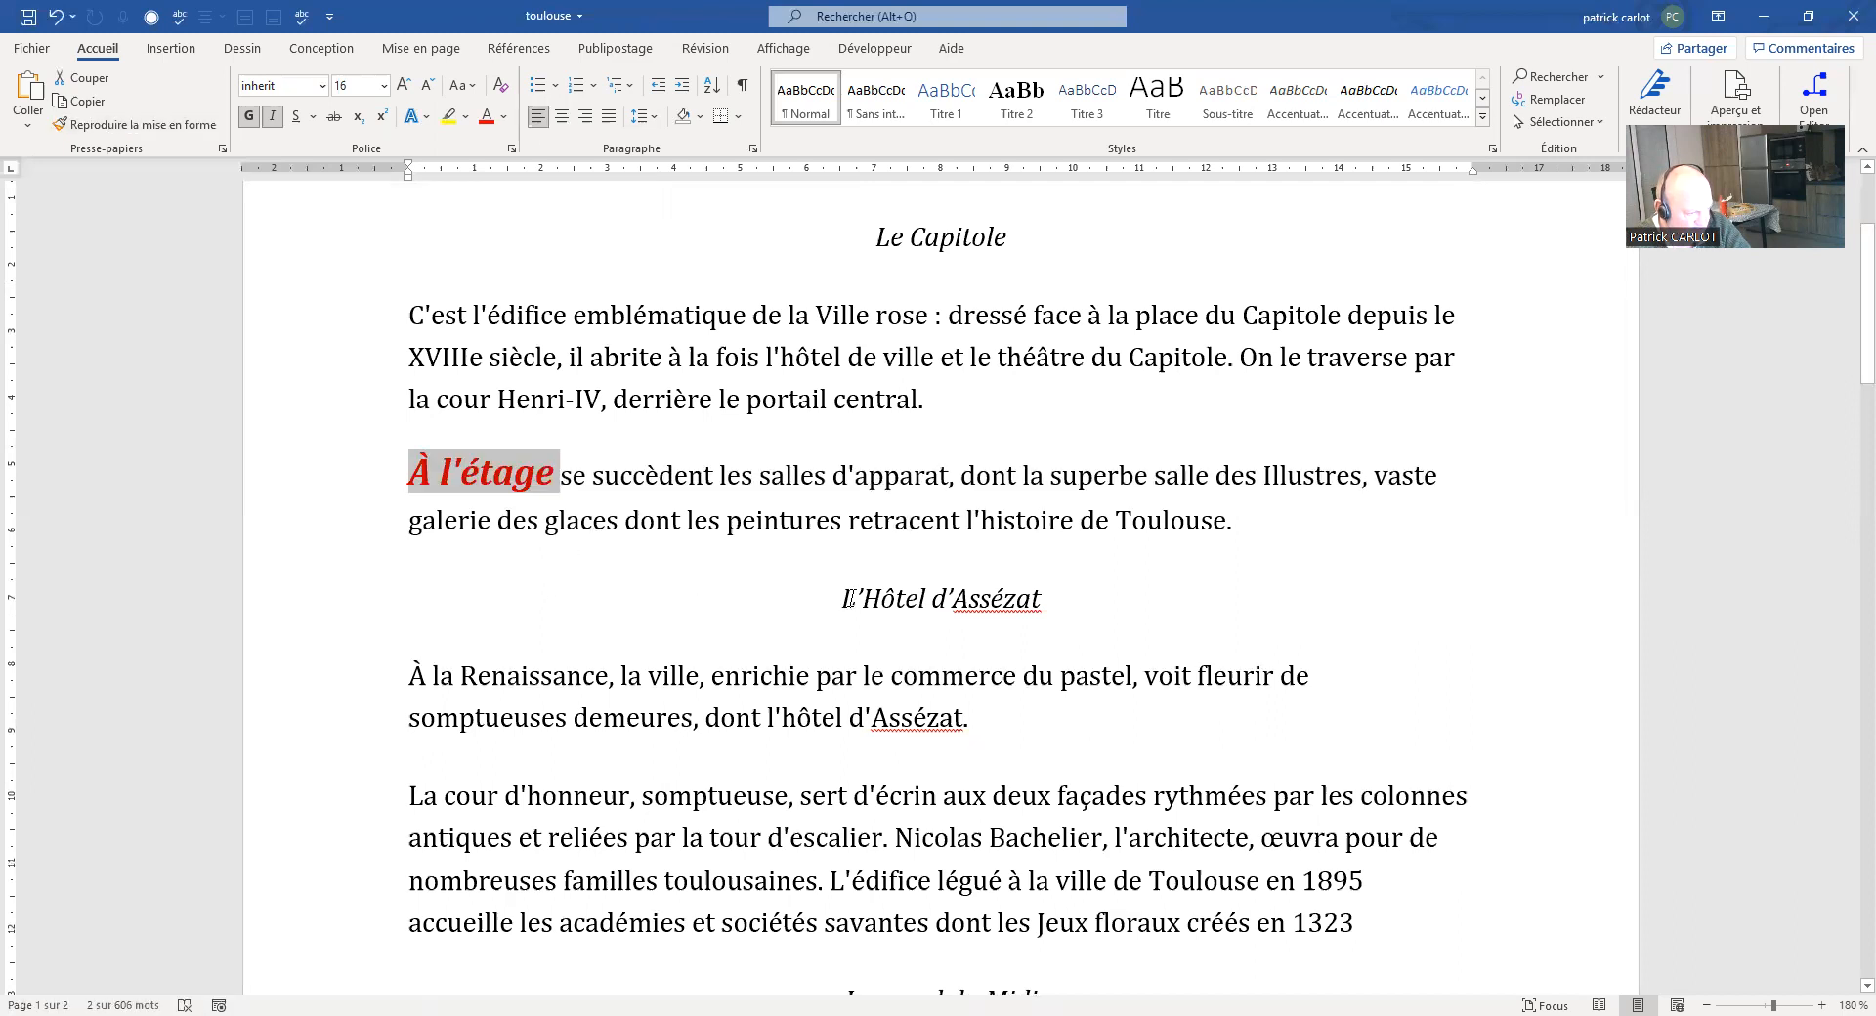
Step: Copy the formatting of the words À l'étage onto the heading L'Hôtel d'Assézat with Format Painter
drag(897, 599, 1058, 610)
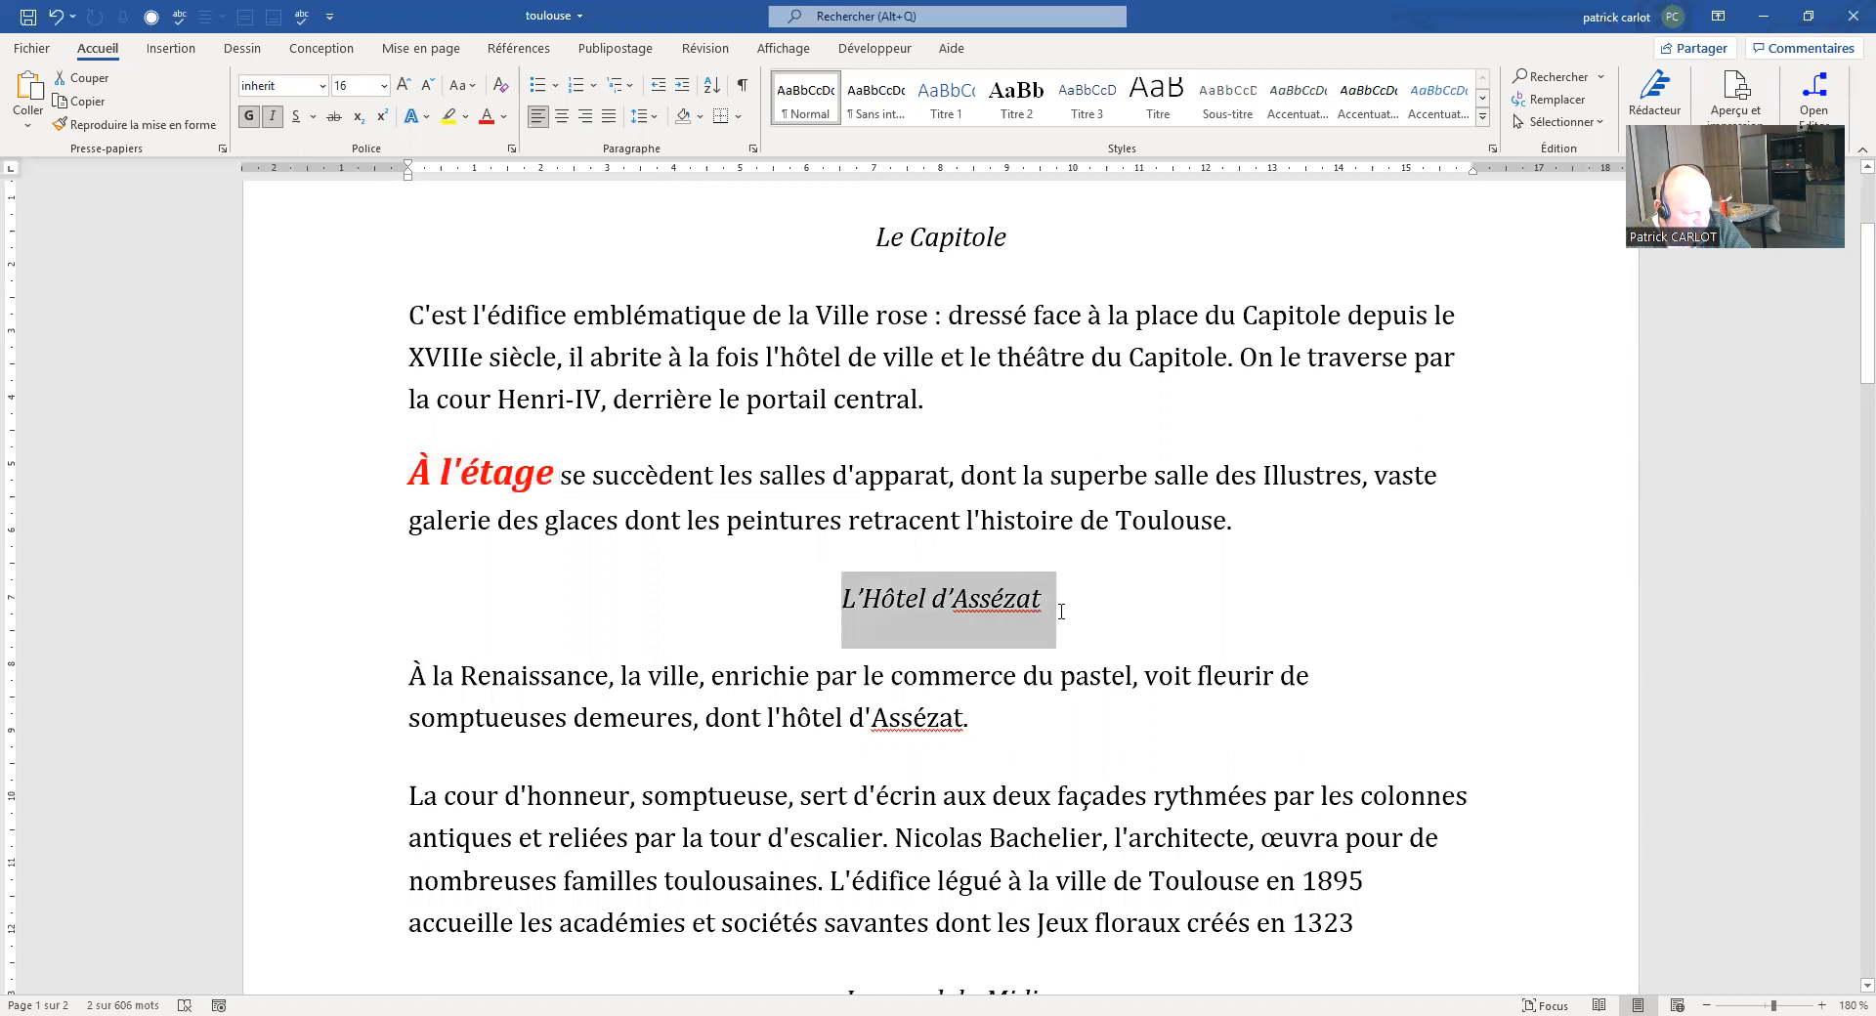
click(547, 589)
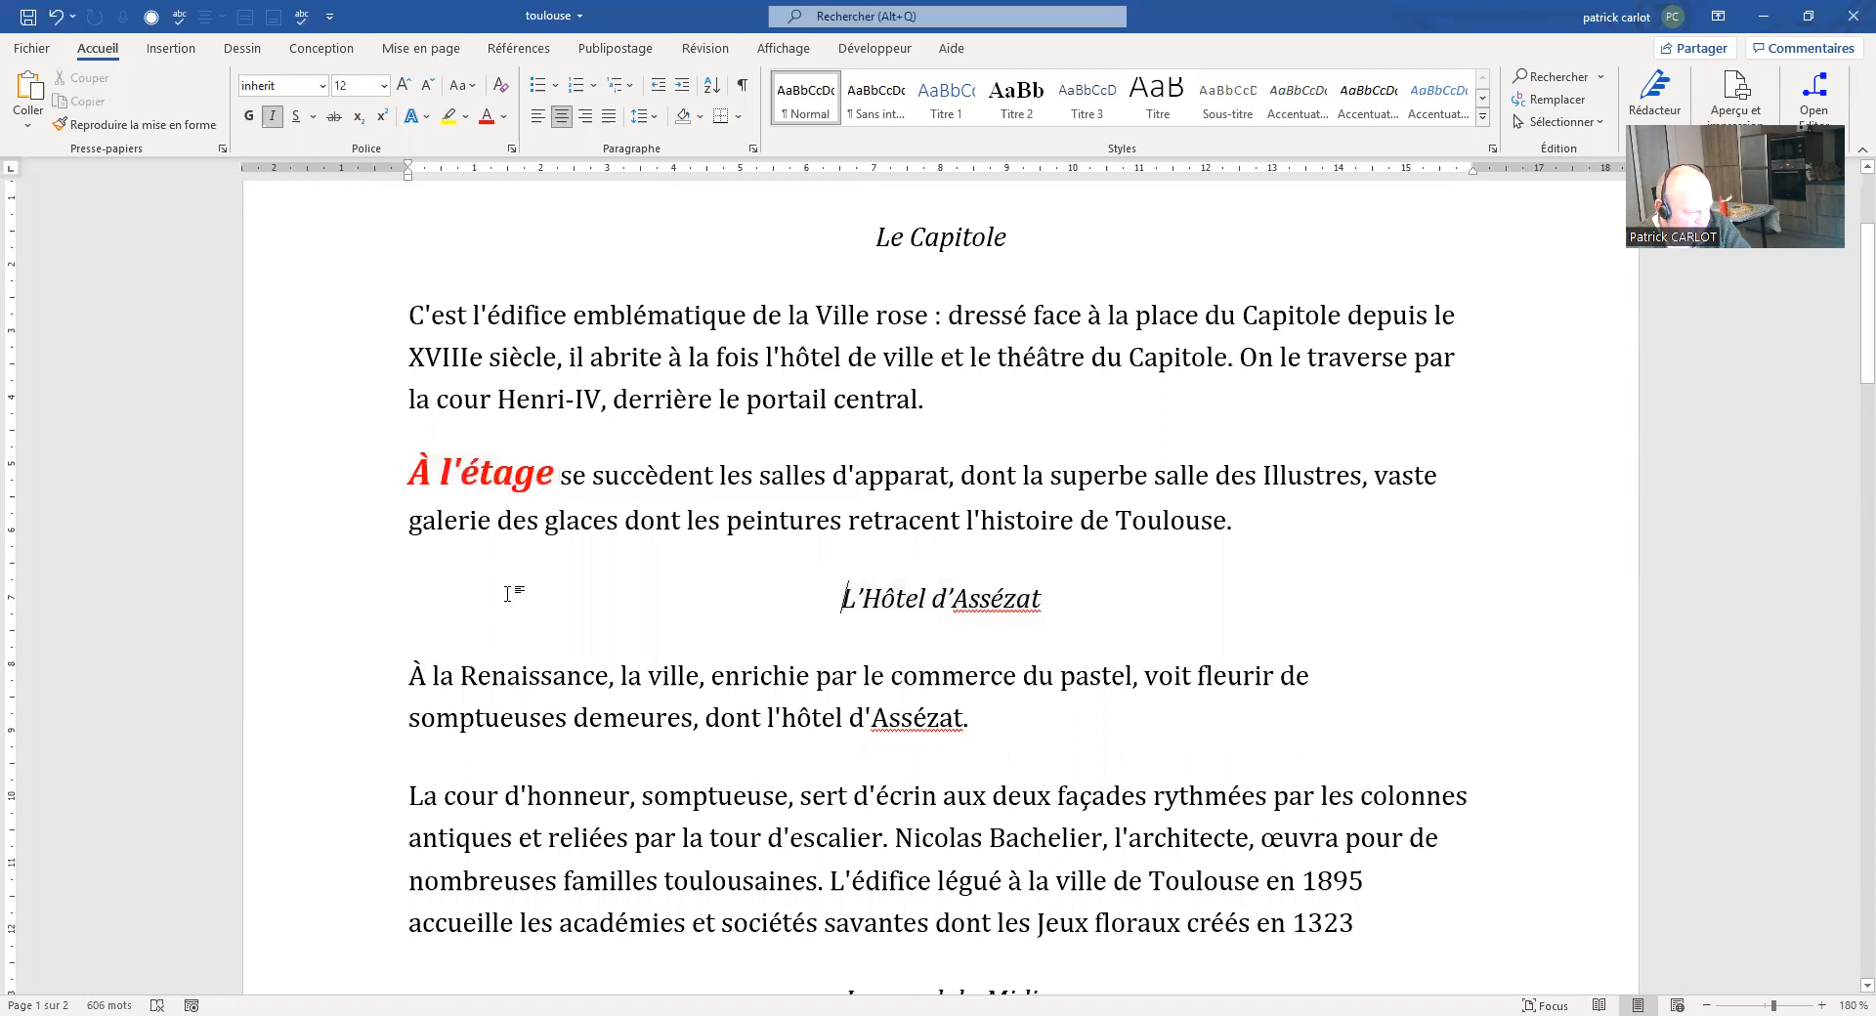
drag(415, 461, 731, 472)
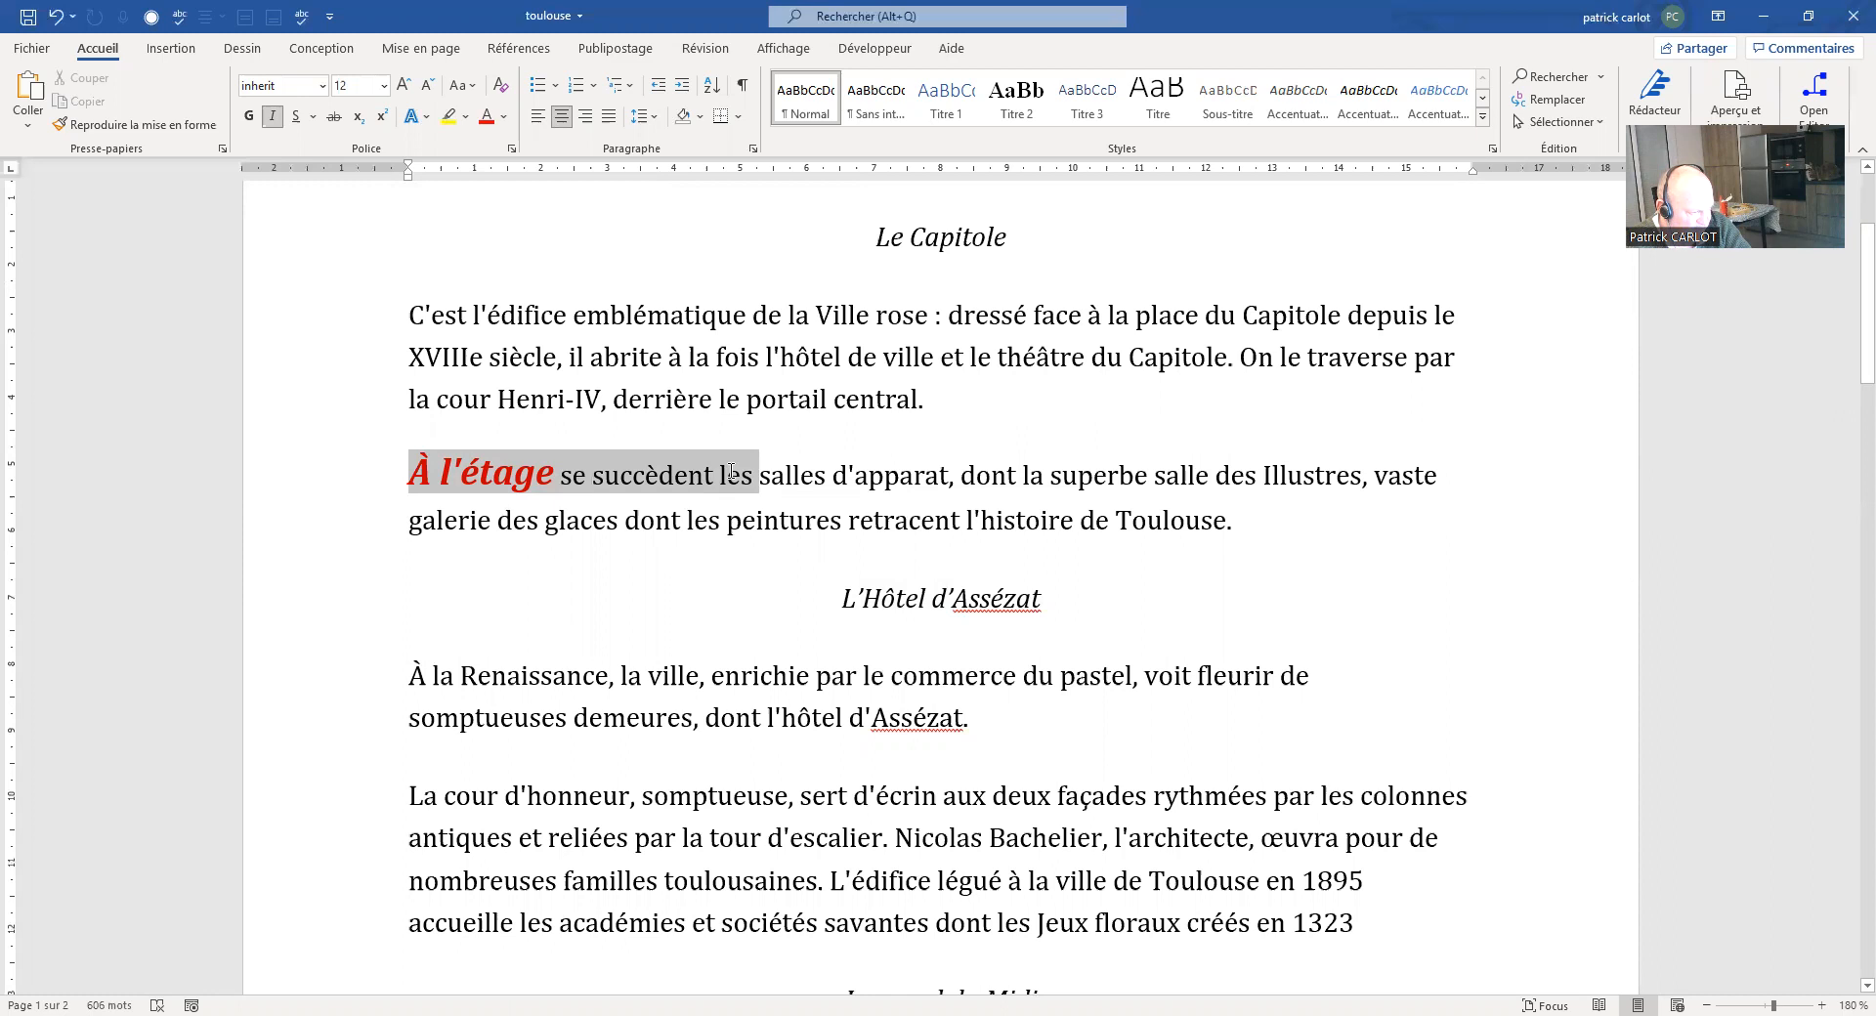
drag(669, 475, 549, 469)
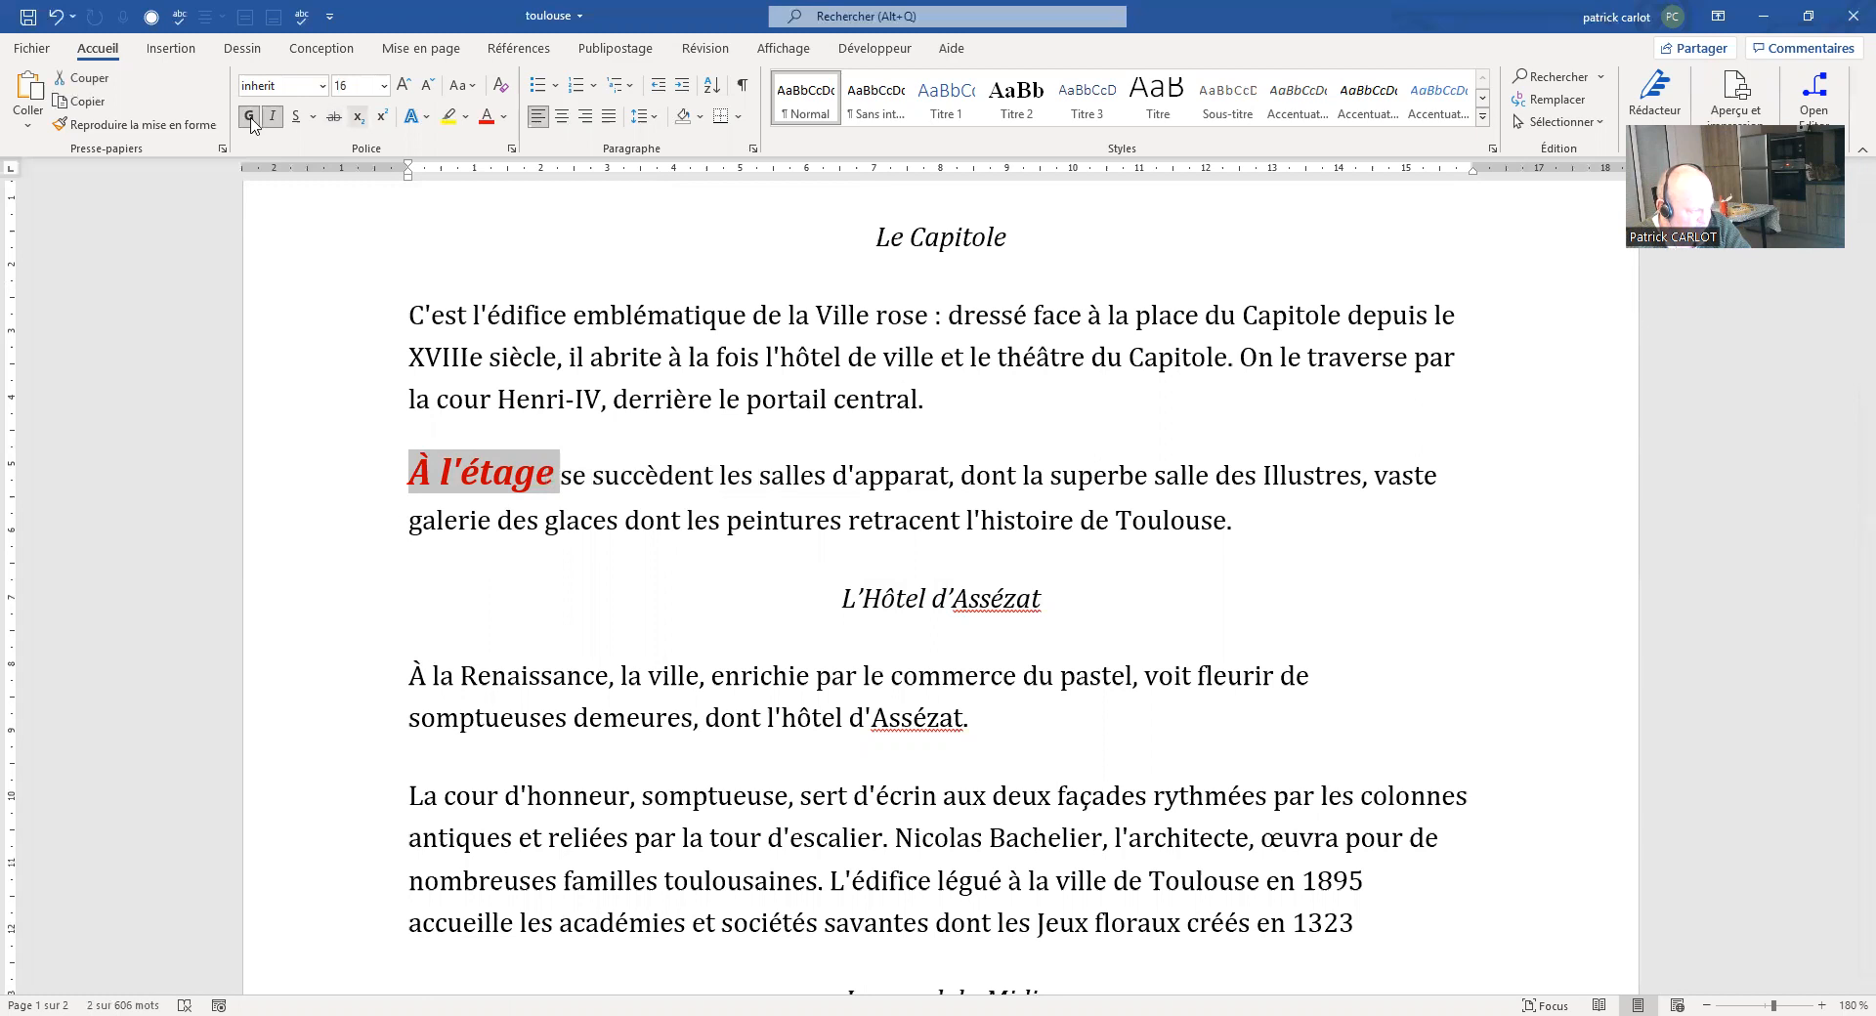
click(109, 125)
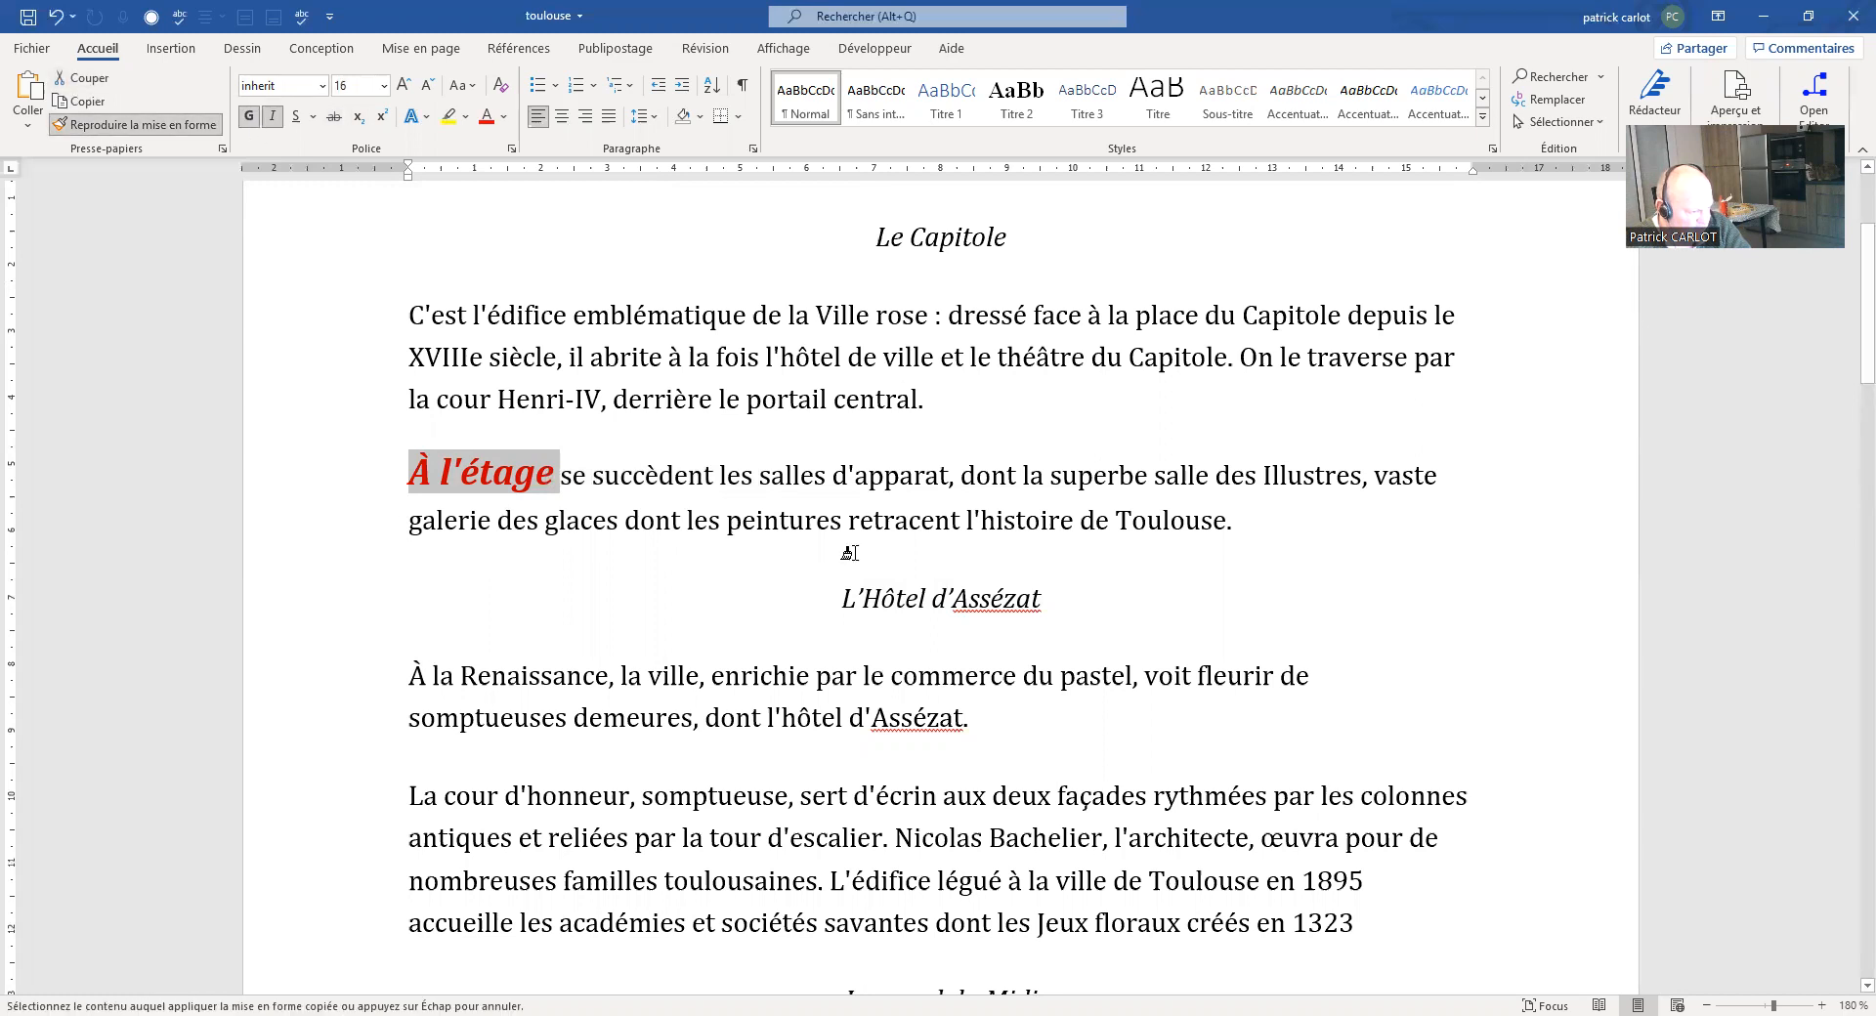
mouse_move(889, 598)
mouse_down()
mouse_move(1045, 598)
mouse_move(1026, 591)
mouse_up()
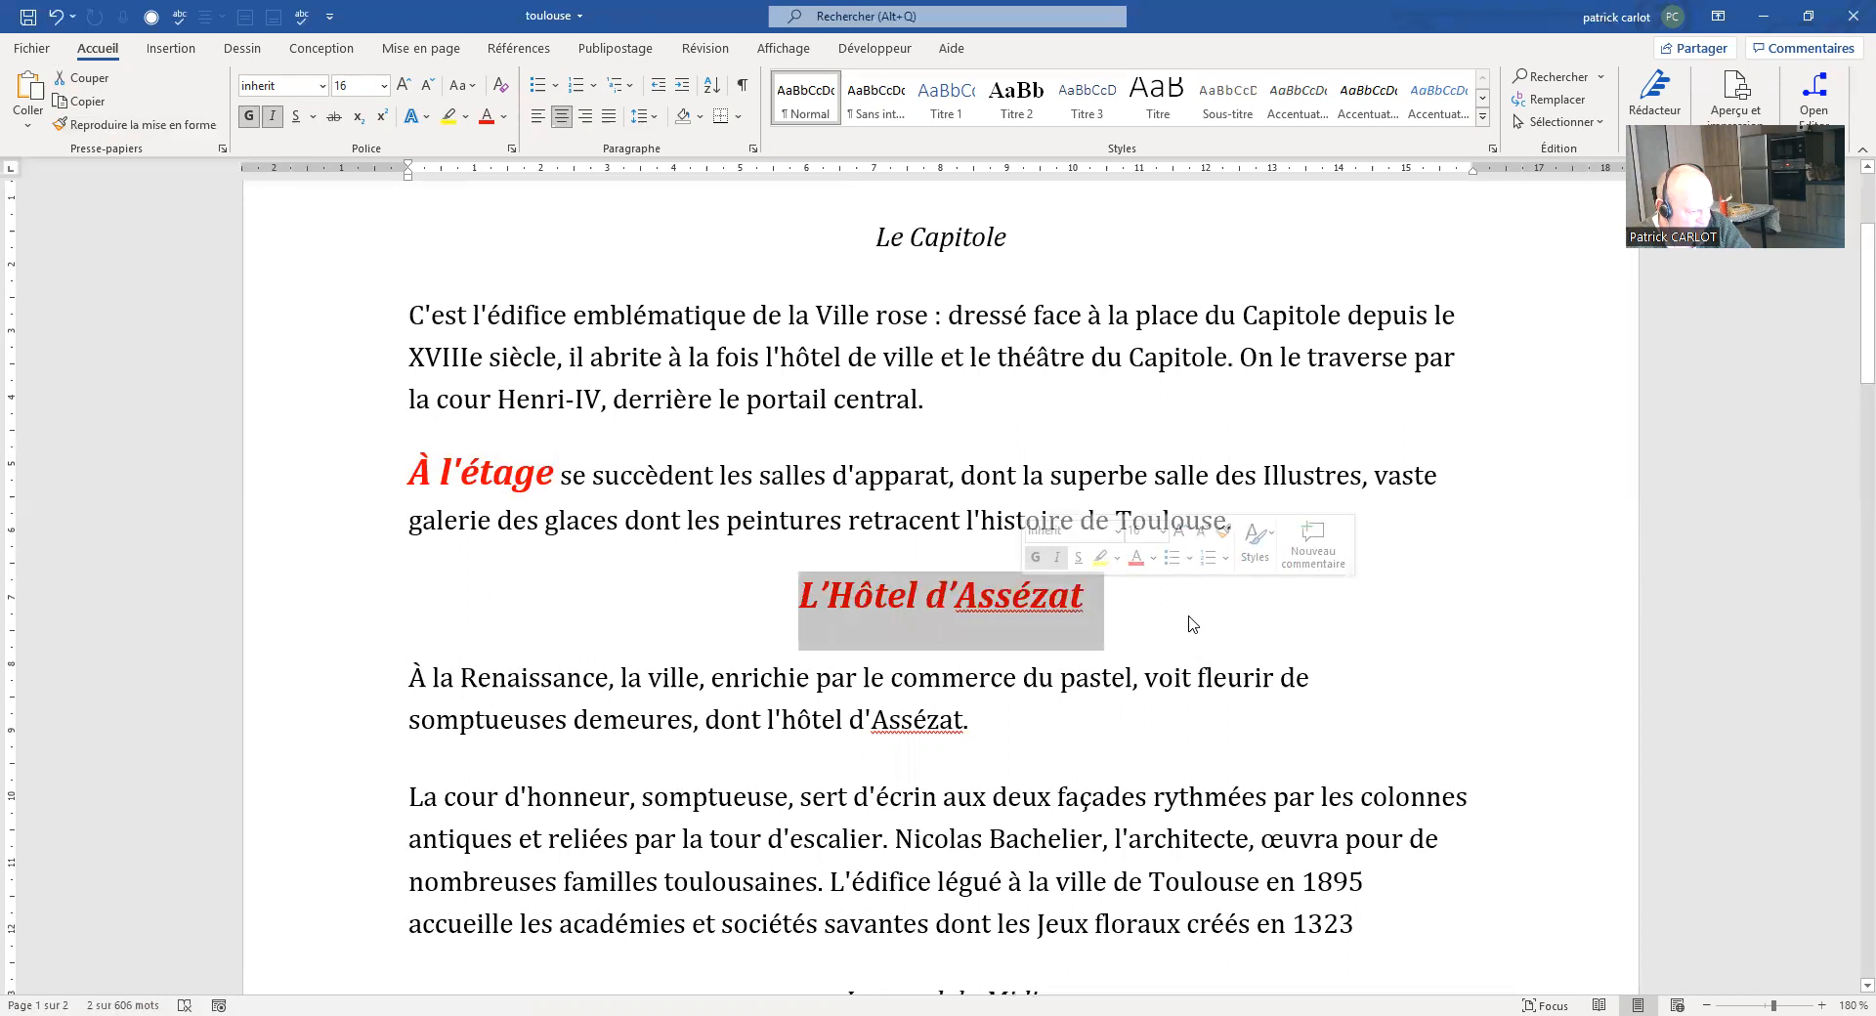
click(1146, 593)
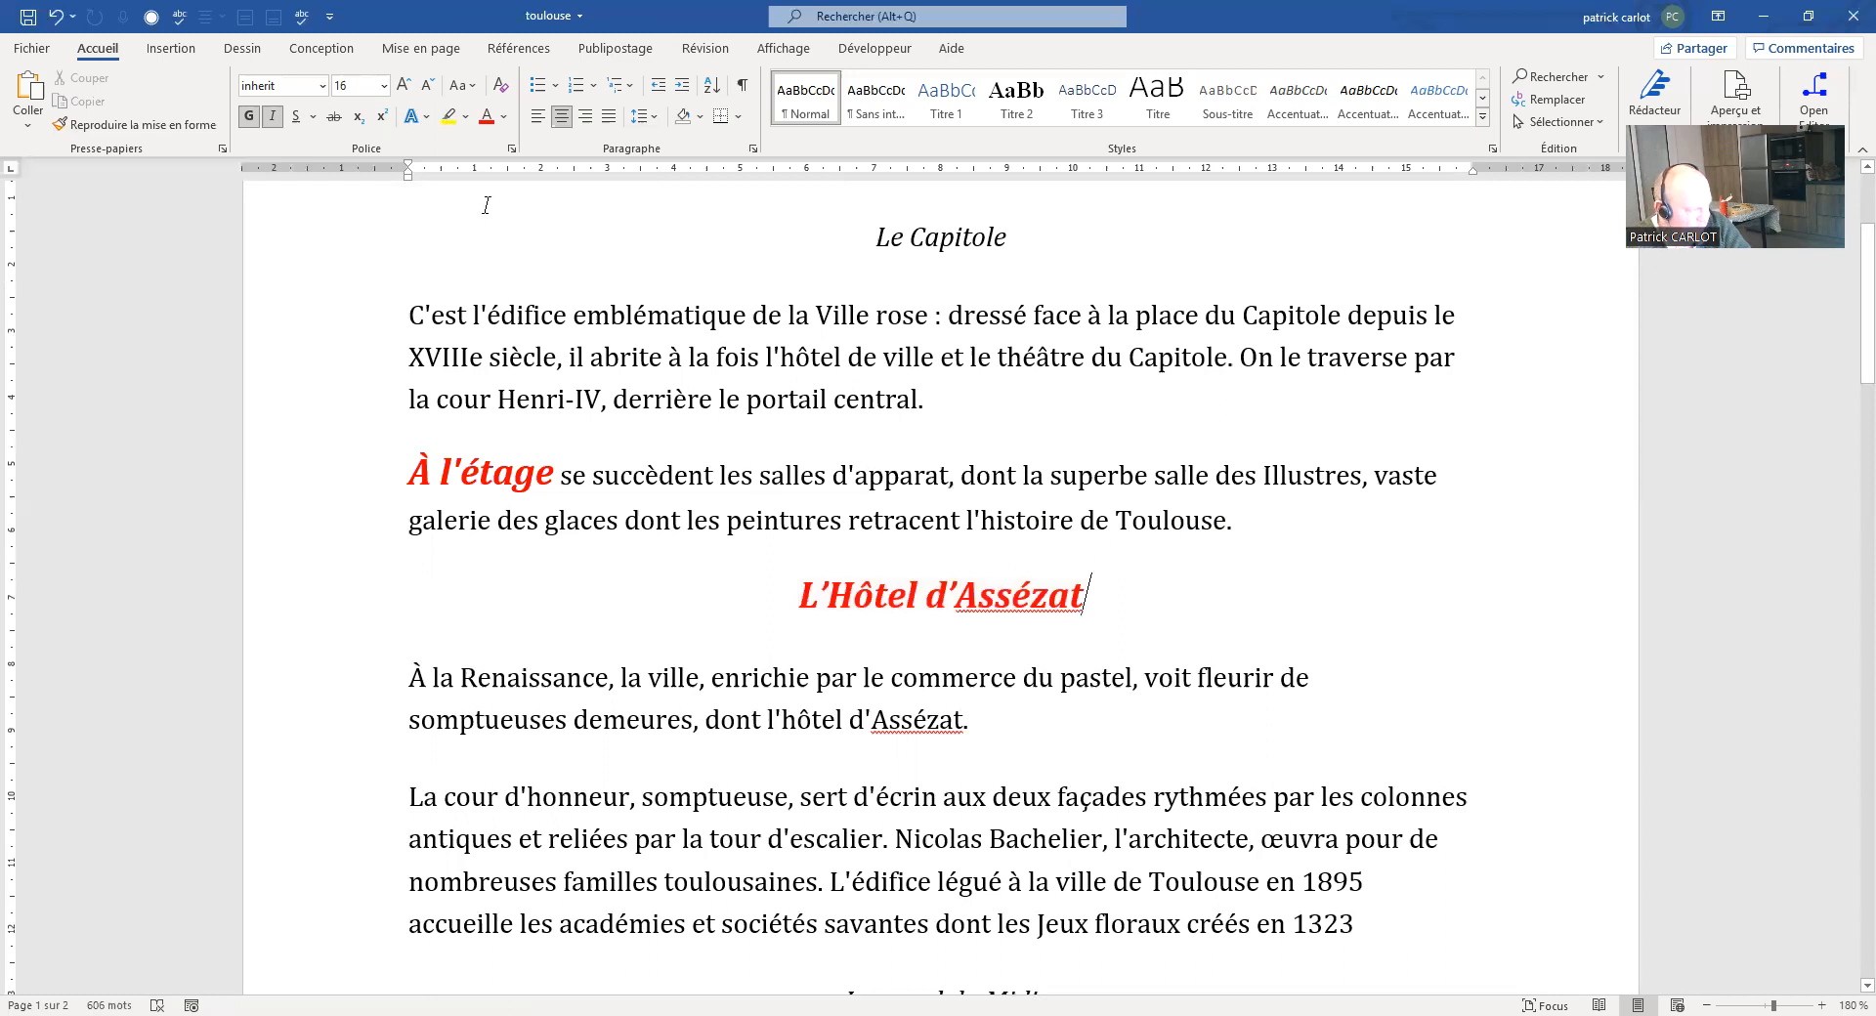
Step: Undo the formatting copied onto L'Hôtel d'Assézat and À l'étage, returning to the selected title word TOULOUSE
click(57, 20)
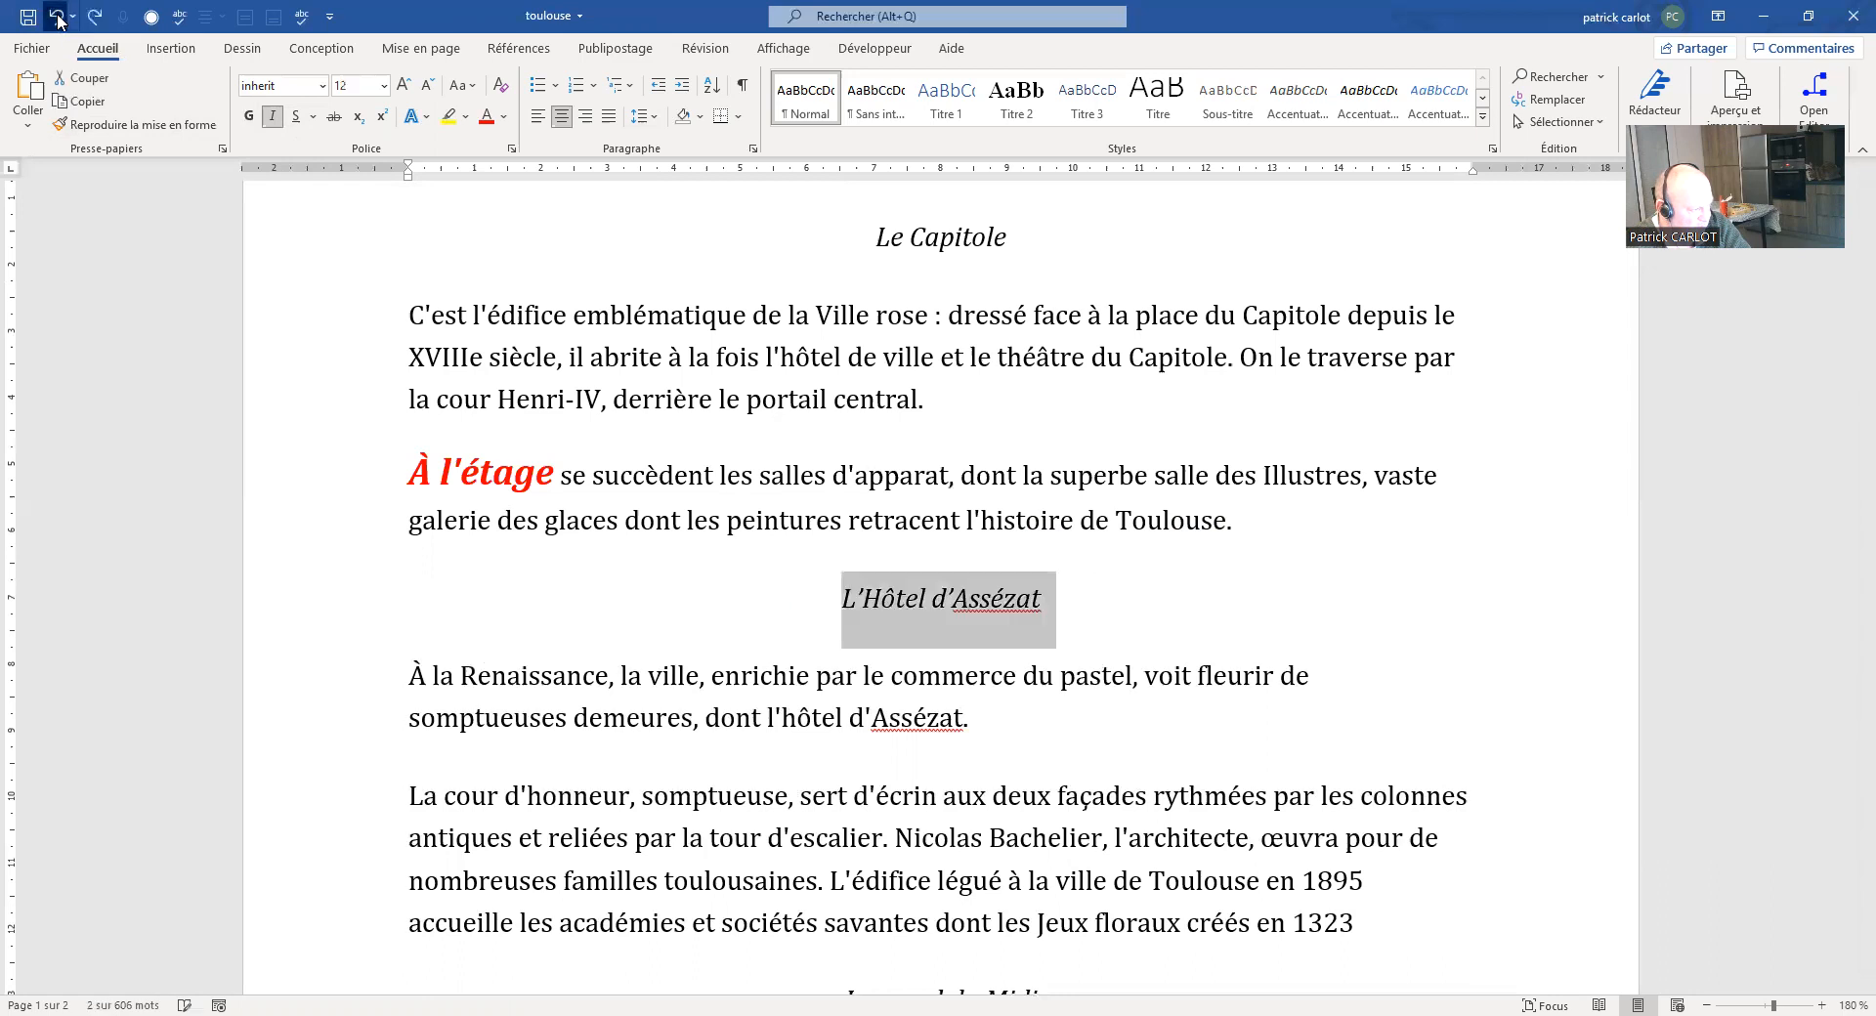
click(58, 20)
click(58, 19)
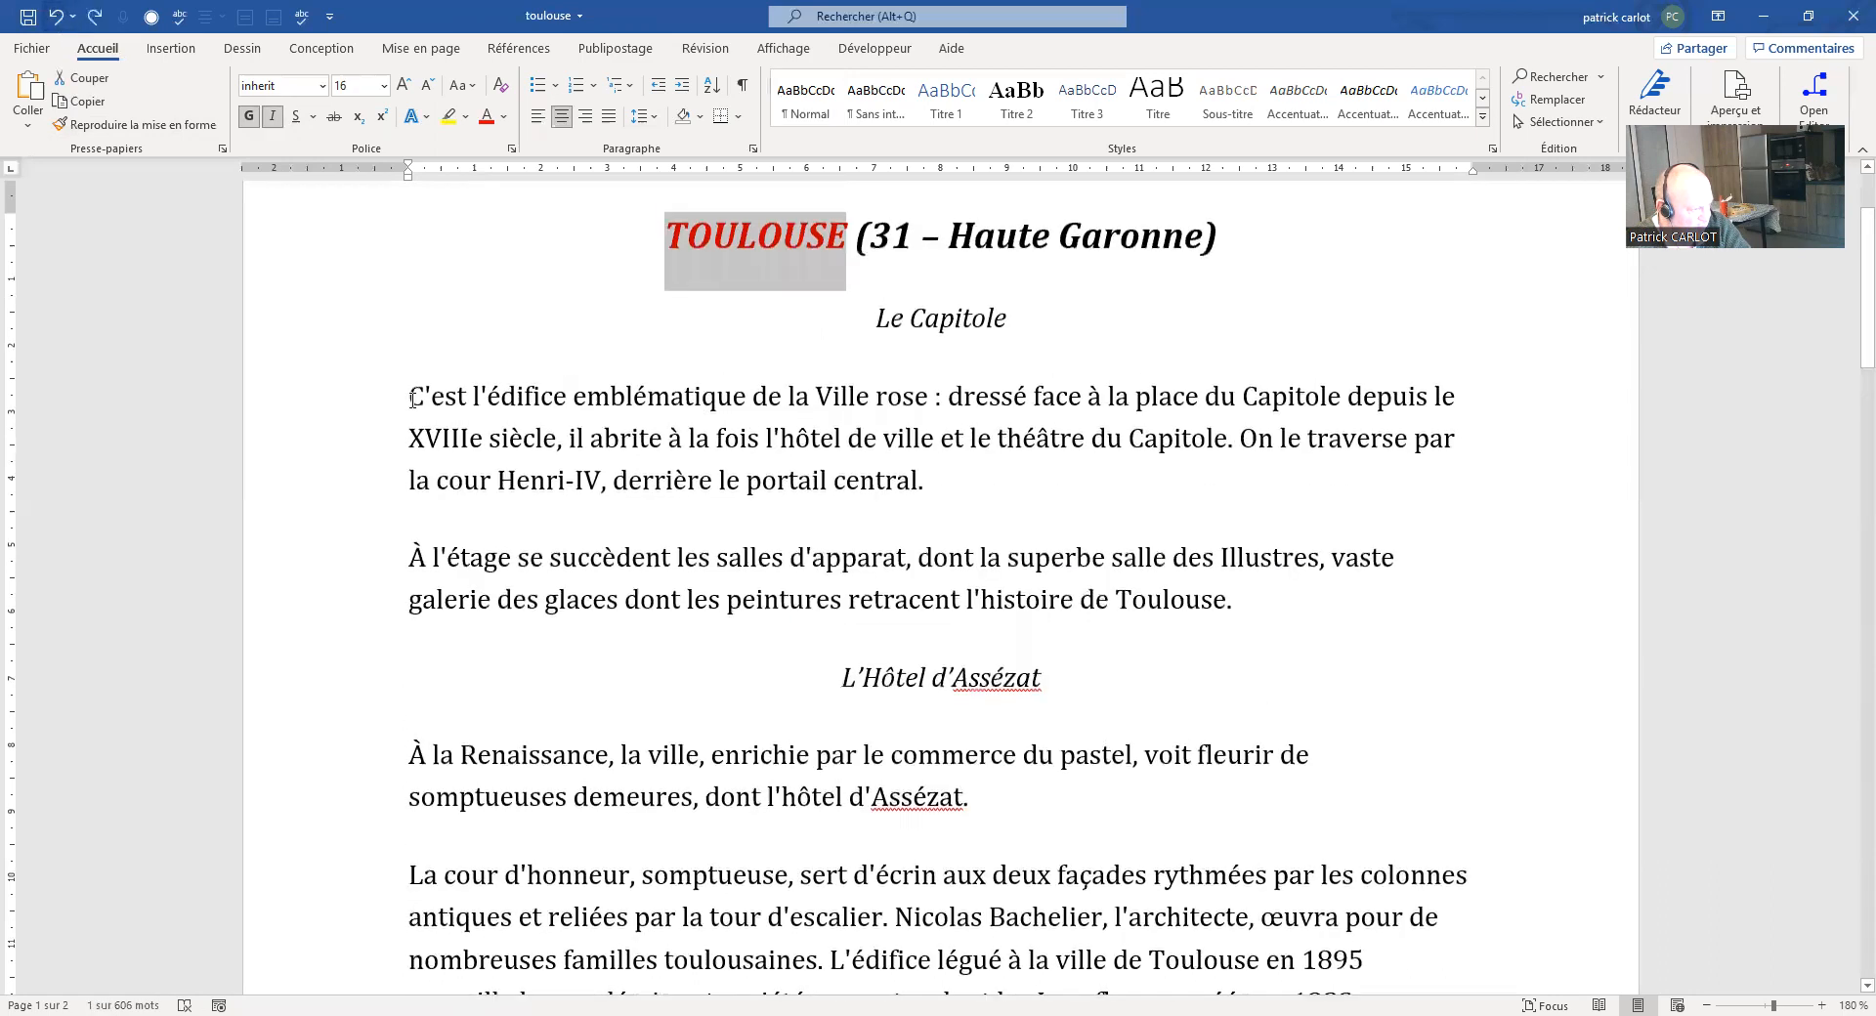
scroll(450, 430, up, 2)
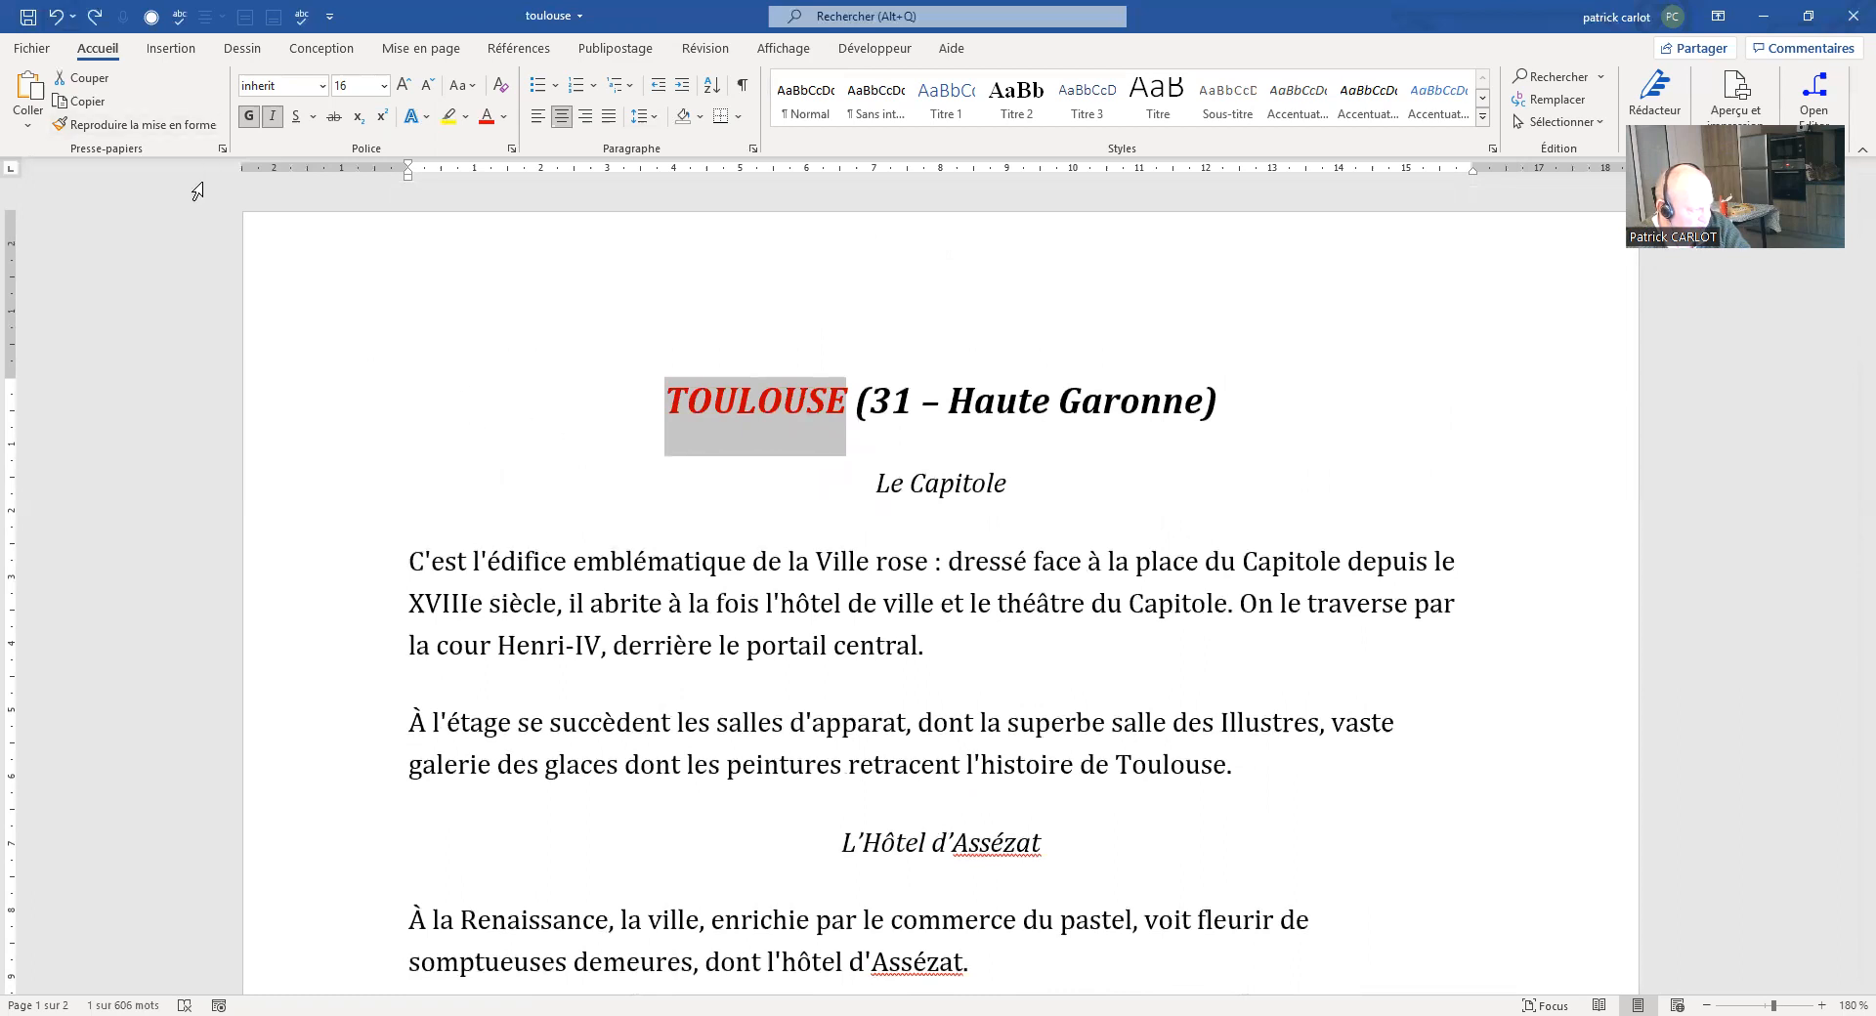
Step: With Format Painter locked on for repeated use, apply TOULOUSE's formatting to the whole À l'étage paragraph and to the words L'édifice
click(162, 132)
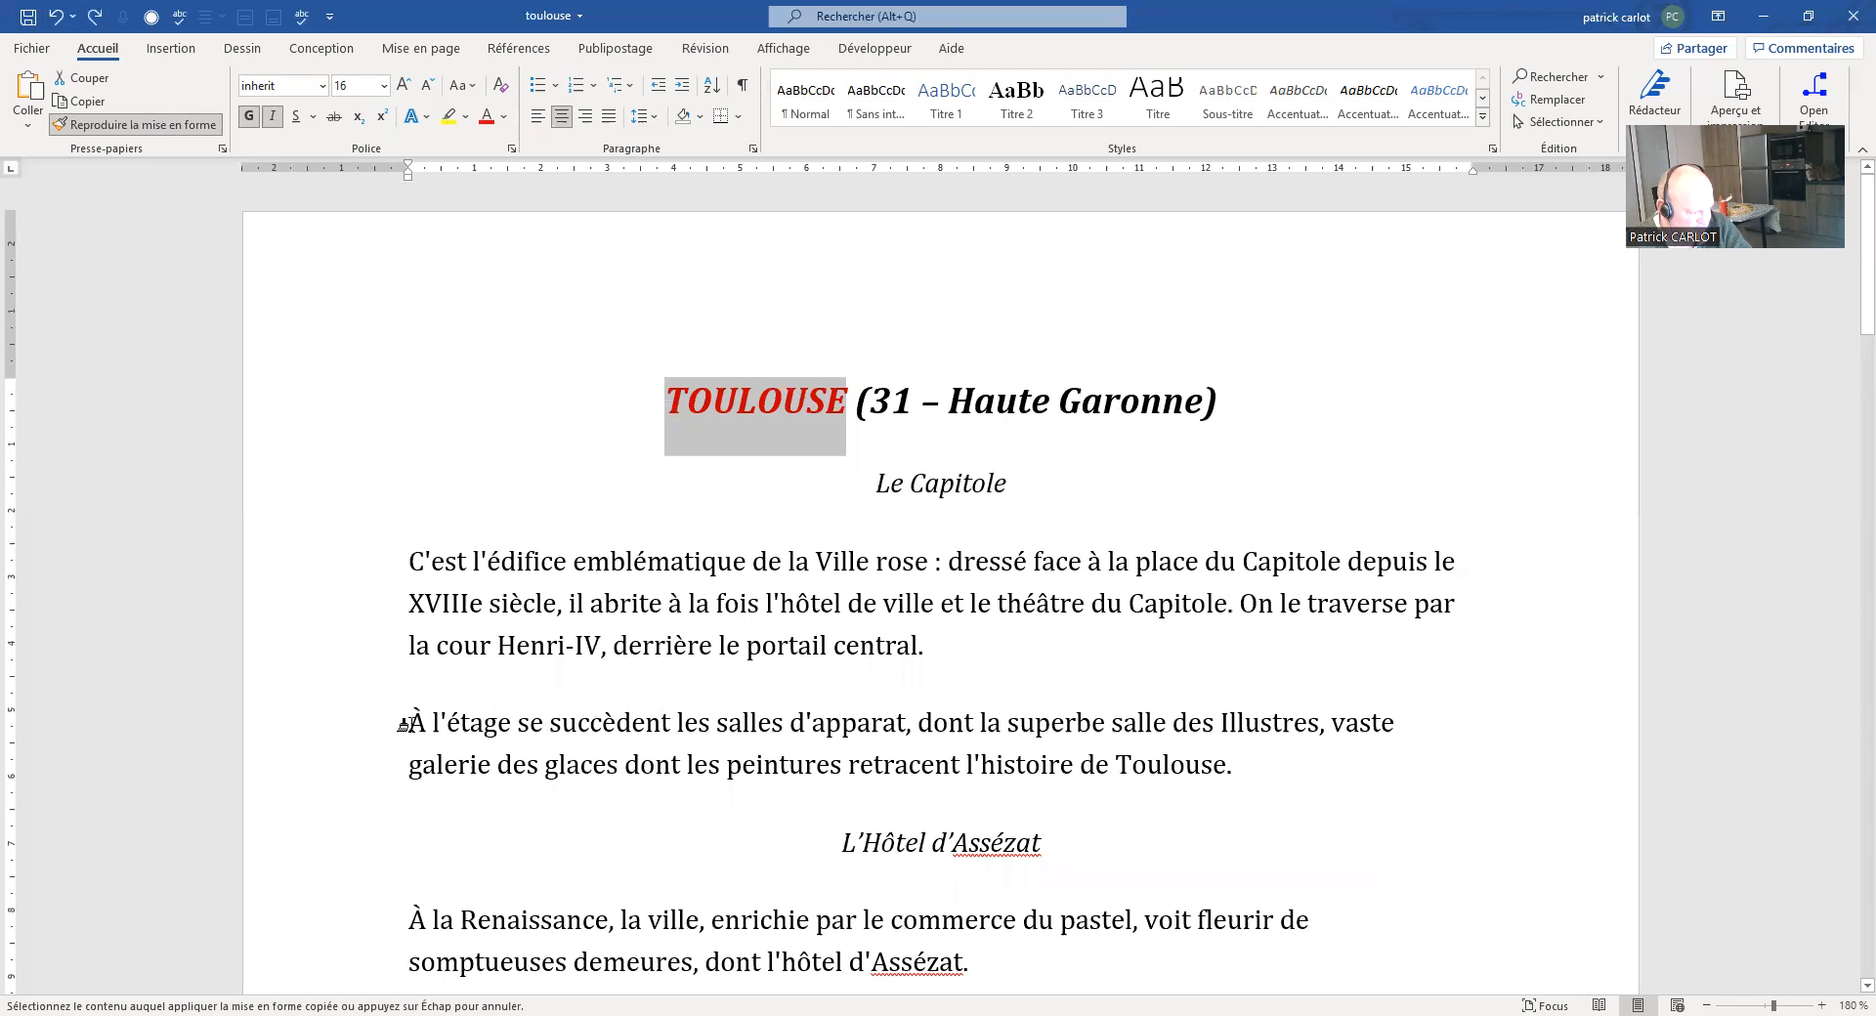
mouse_move(404, 718)
mouse_down()
mouse_move(733, 753)
mouse_move(1242, 763)
mouse_up()
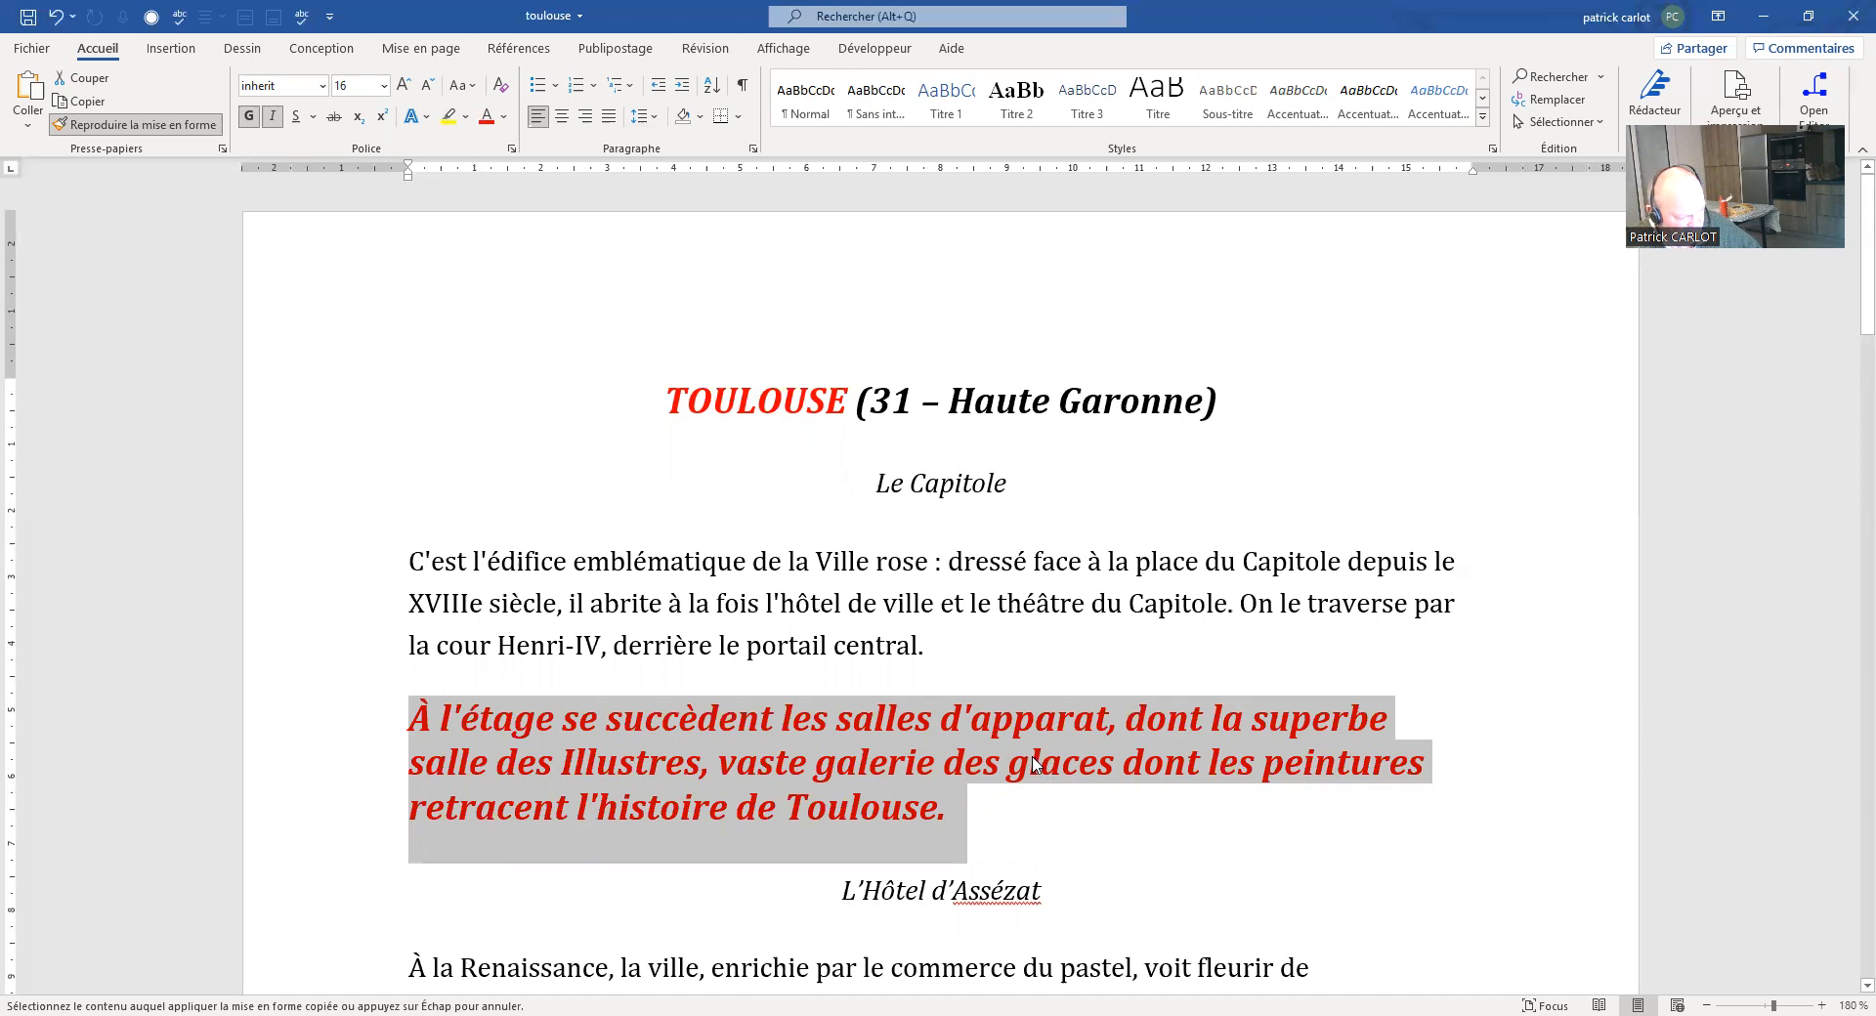
scroll(1016, 728, down, 3)
scroll(1016, 727, down, 2)
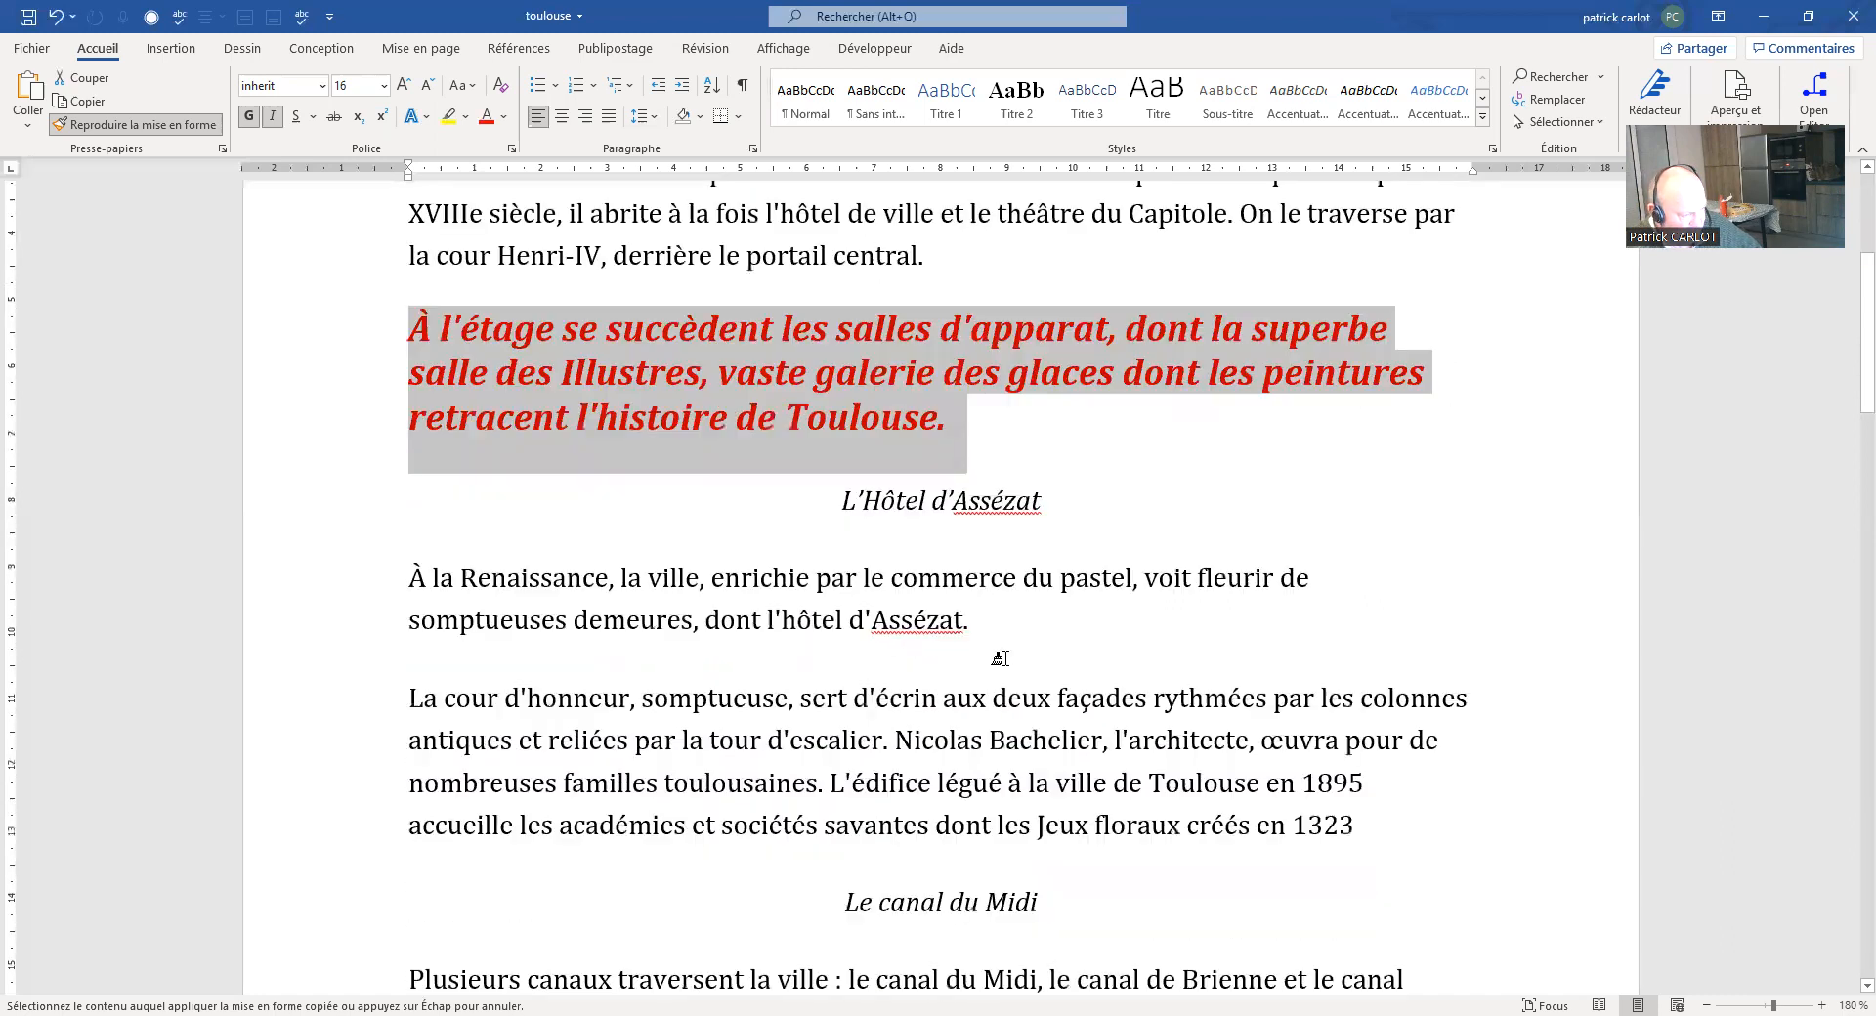
scroll(994, 679, down, 2)
drag(823, 681, 942, 694)
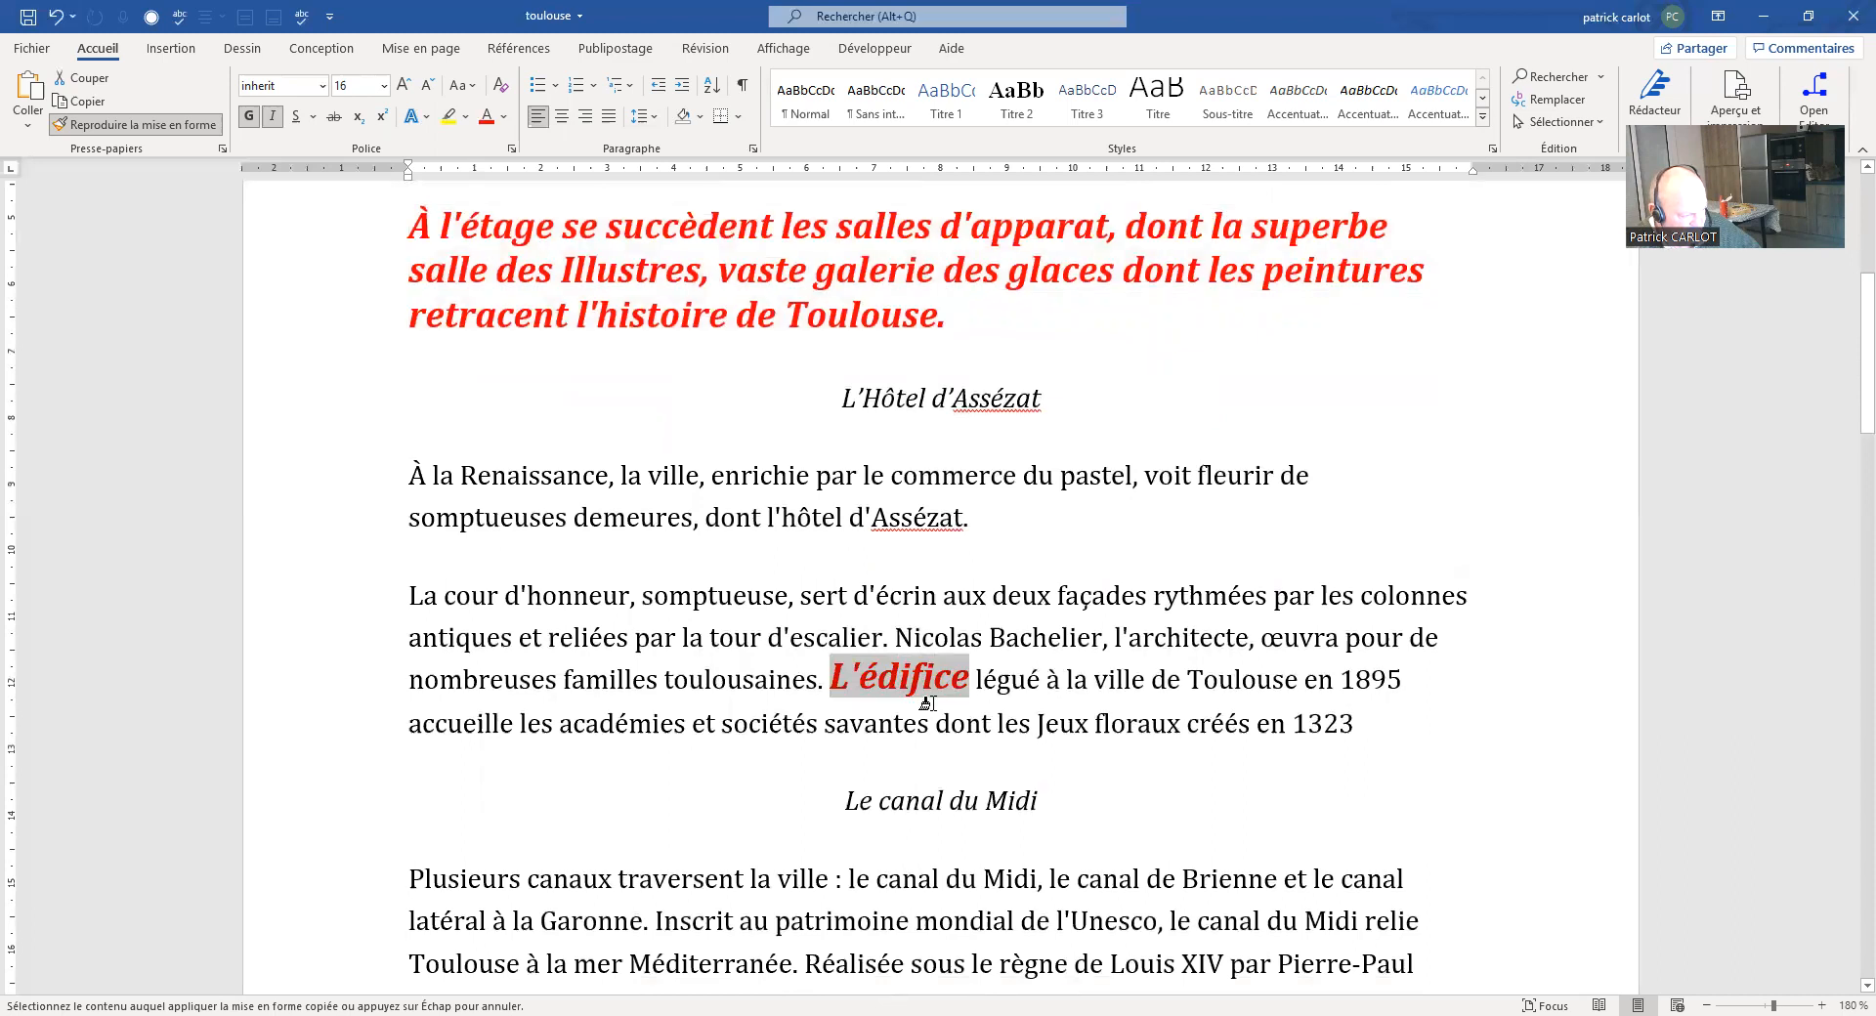
Step: Apply the copied formatting to "le canal du Midi," in the Le canal du Midi section and to the last paragraph of the CASTRES section
scroll(927, 704, down, 4)
drag(860, 552, 1039, 554)
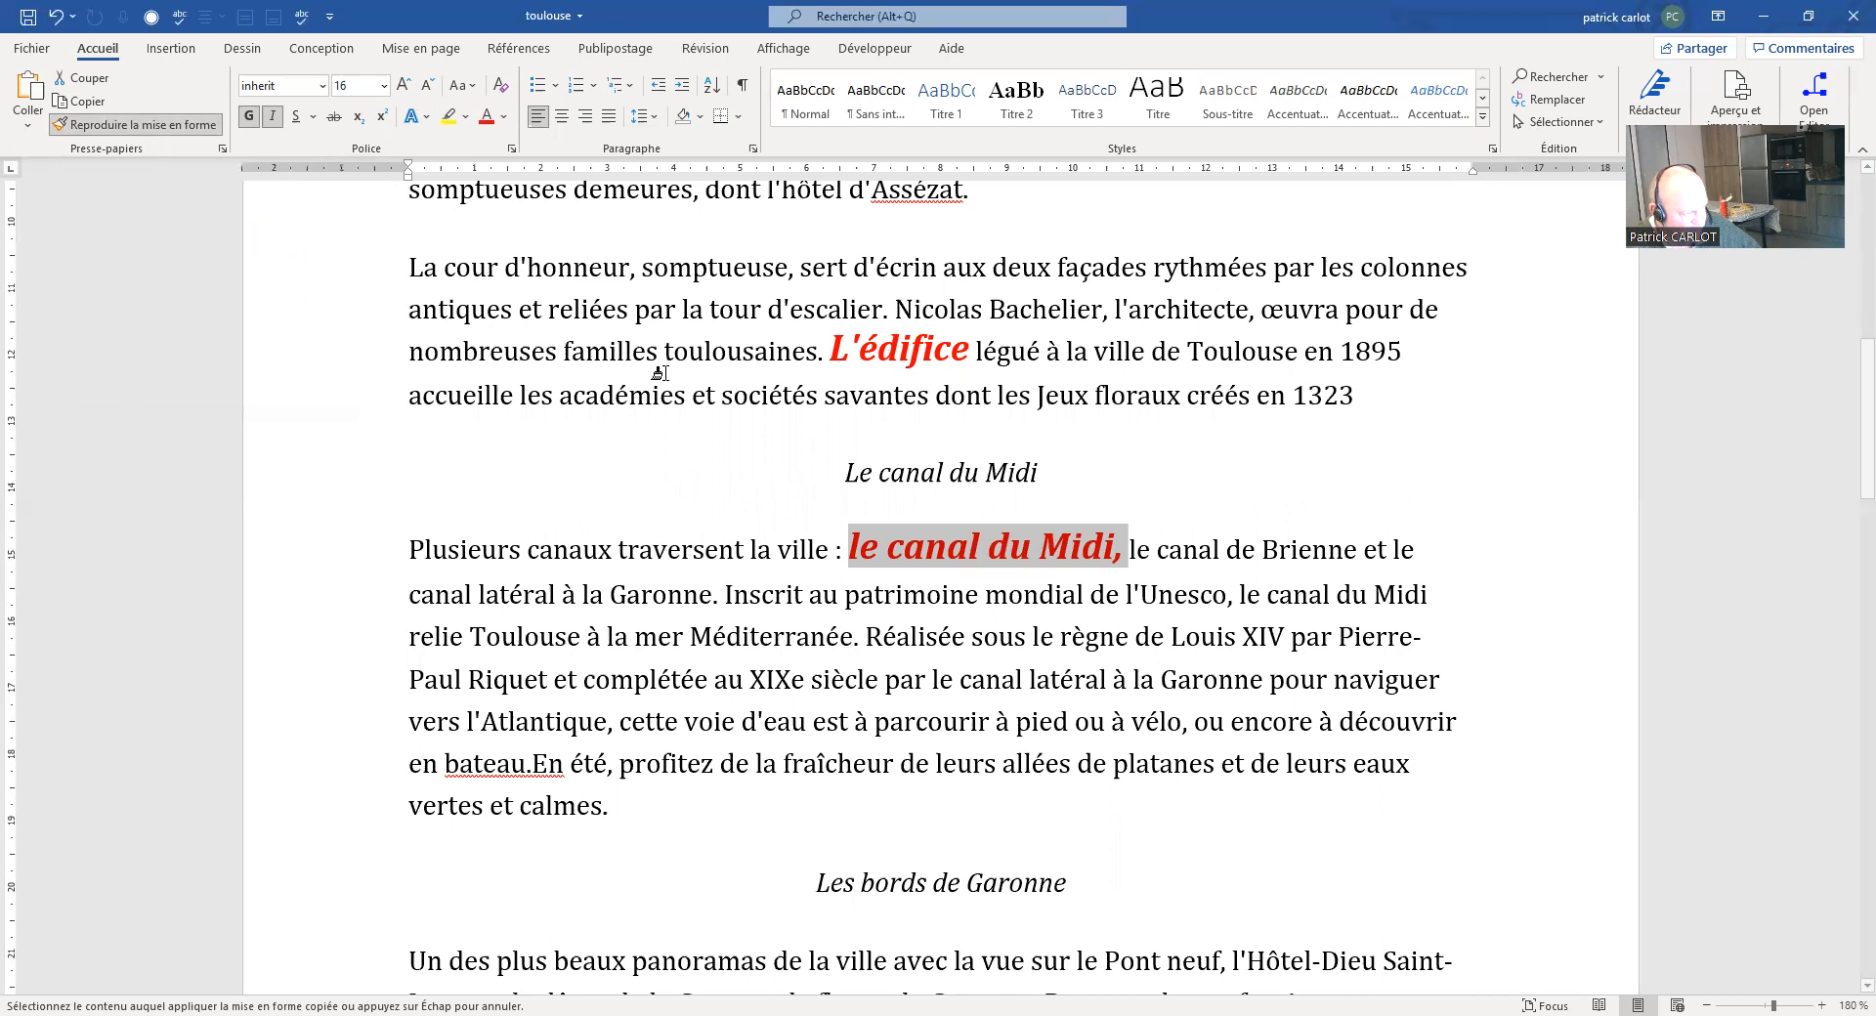
scroll(650, 396, down, 3)
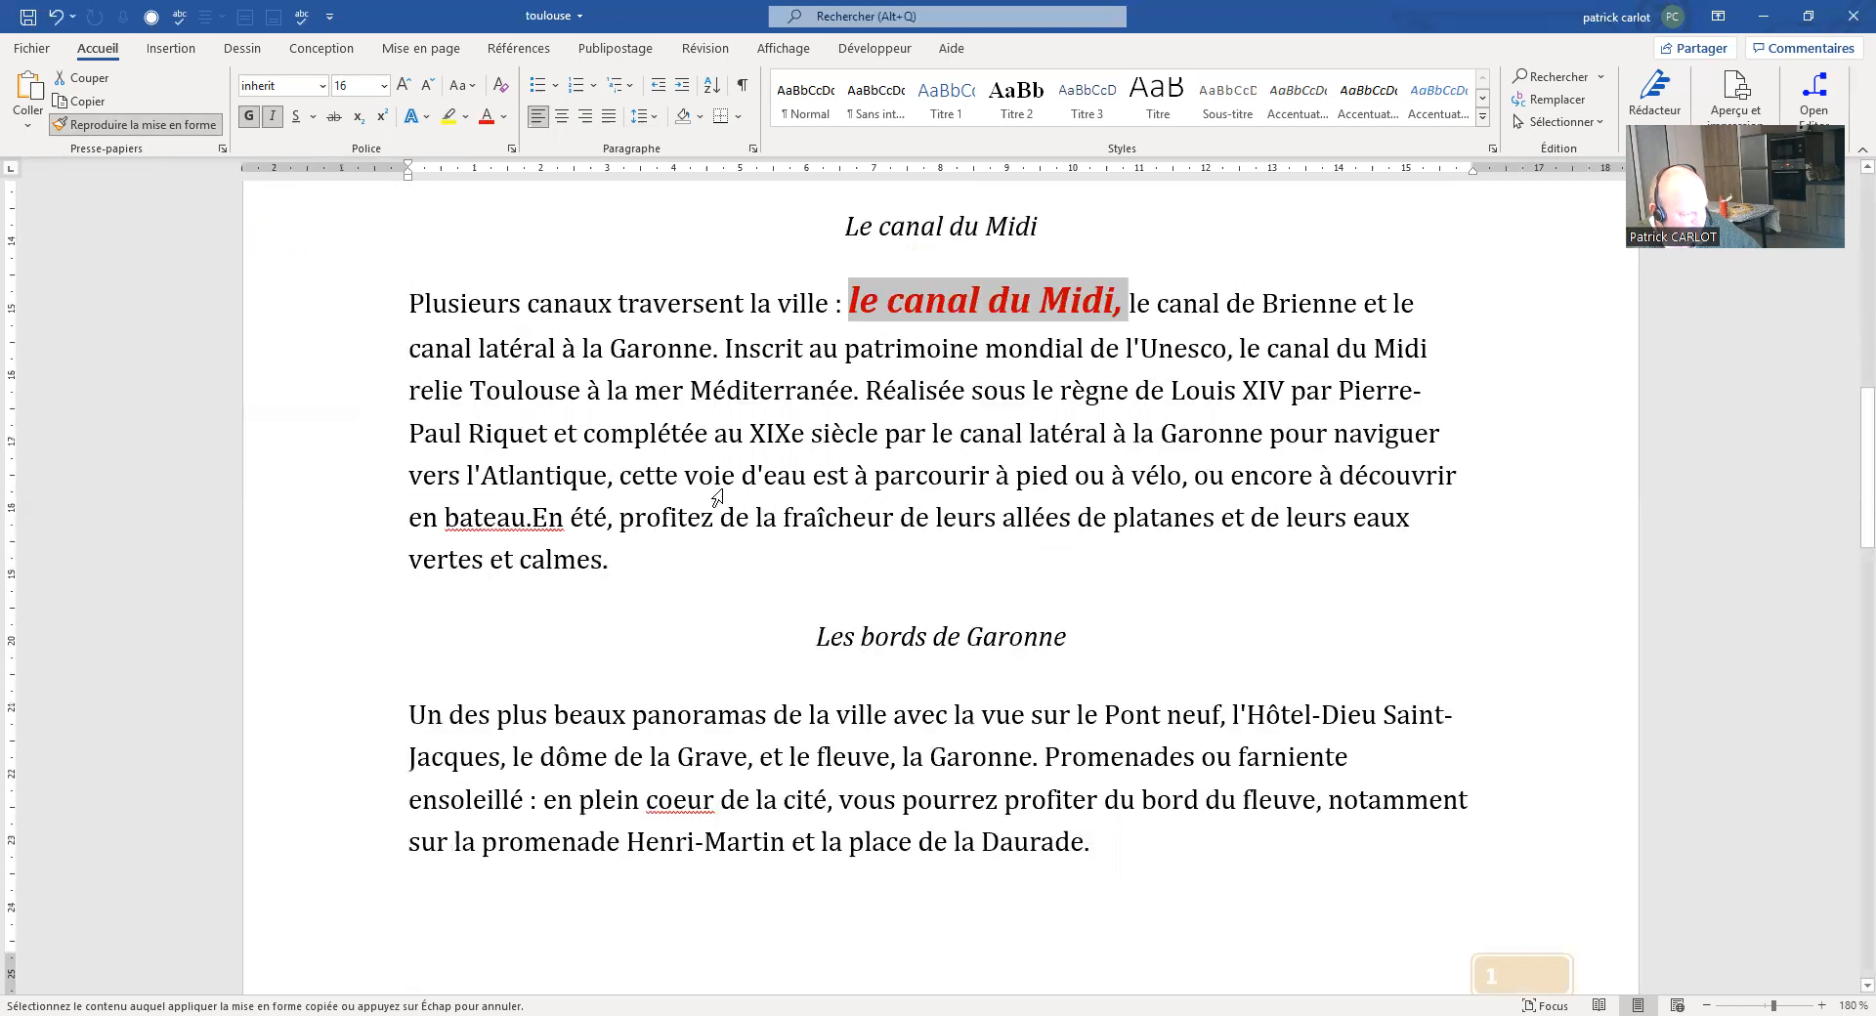
scroll(728, 483, down, 2)
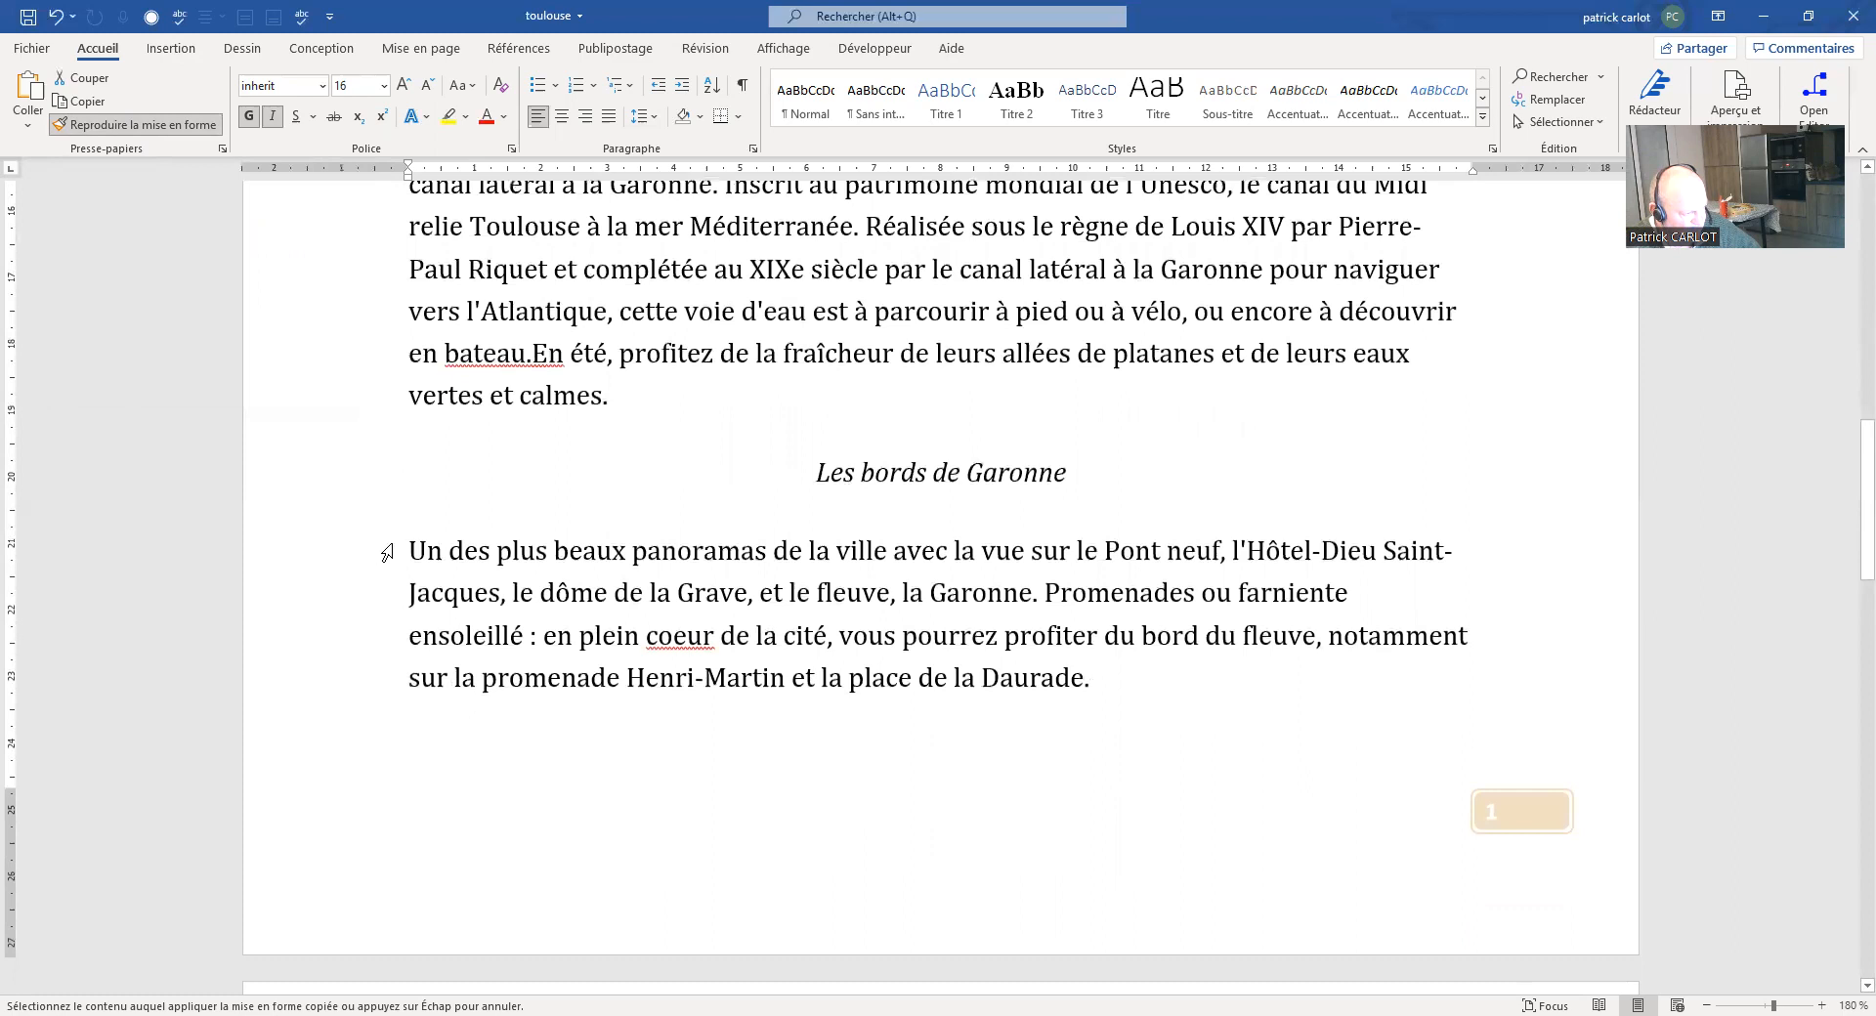
scroll(633, 563, down, 4)
scroll(633, 562, down, 10)
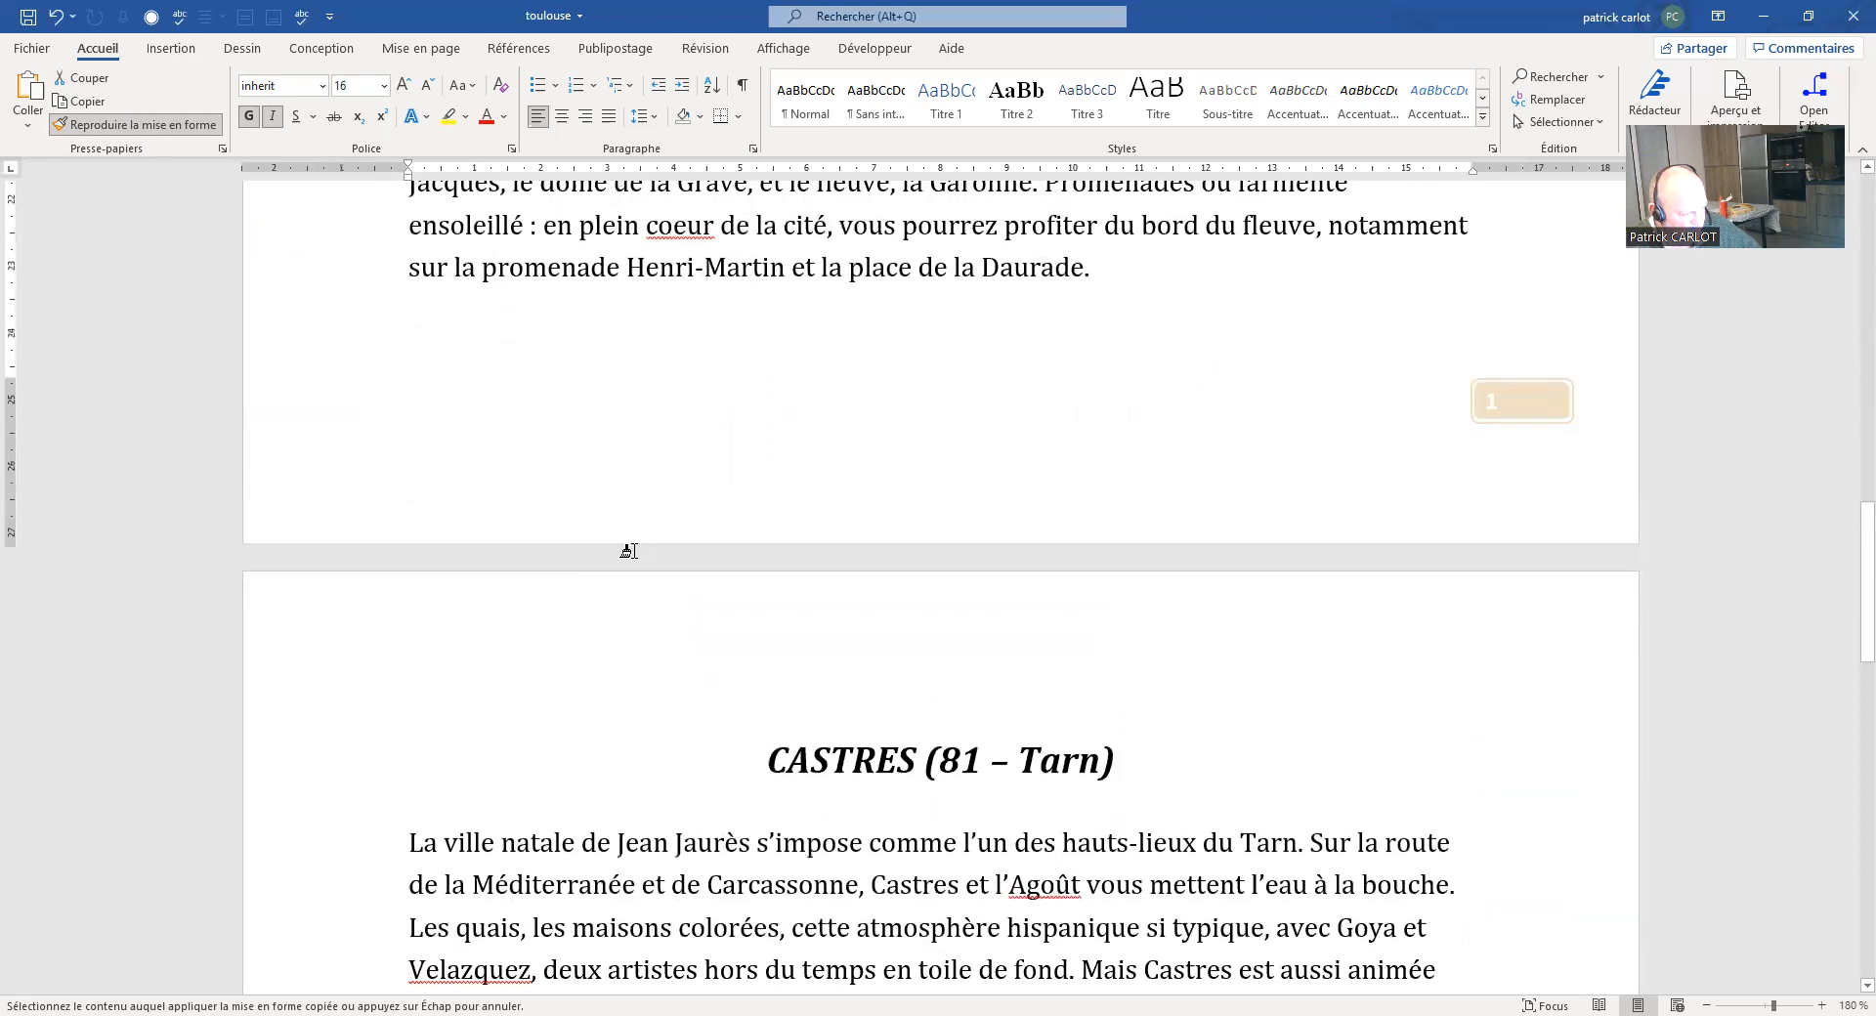
scroll(640, 539, down, 8)
scroll(606, 544, up, 7)
scroll(329, 643, down, 1)
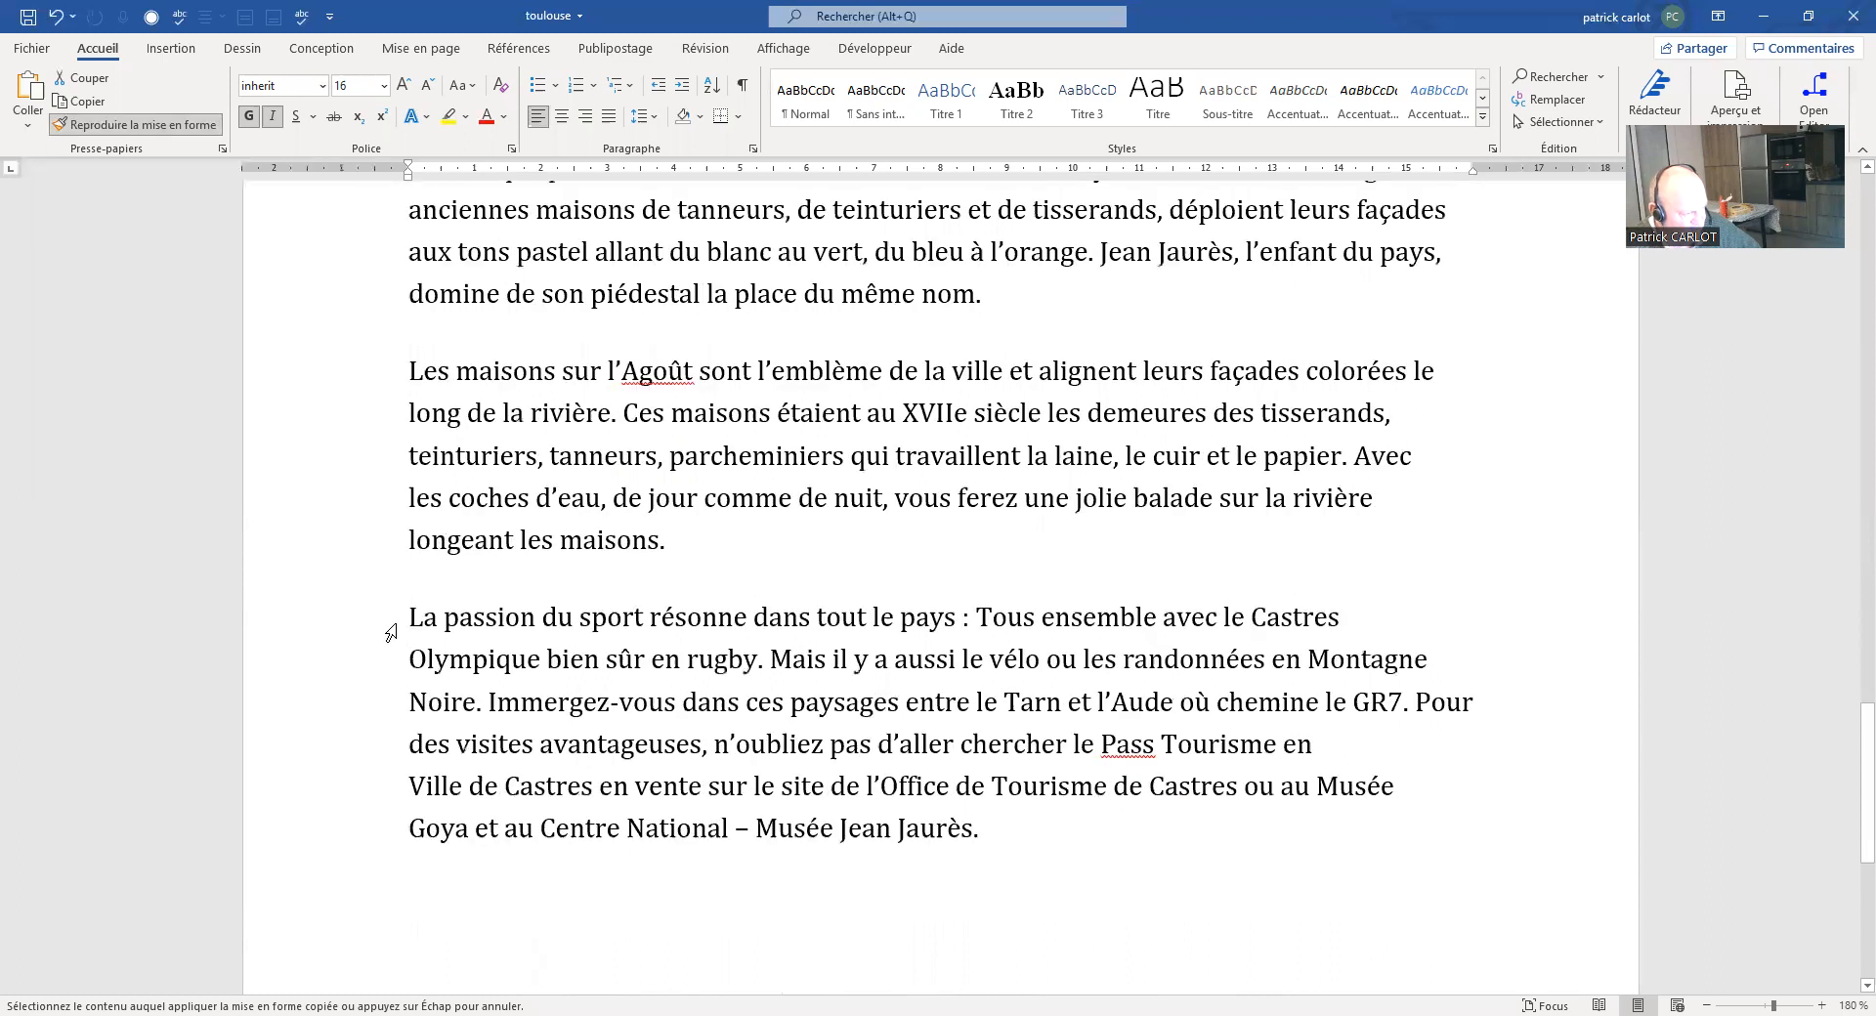
mouse_move(399, 616)
mouse_down()
mouse_move(879, 759)
mouse_move(977, 826)
mouse_move(932, 767)
mouse_up()
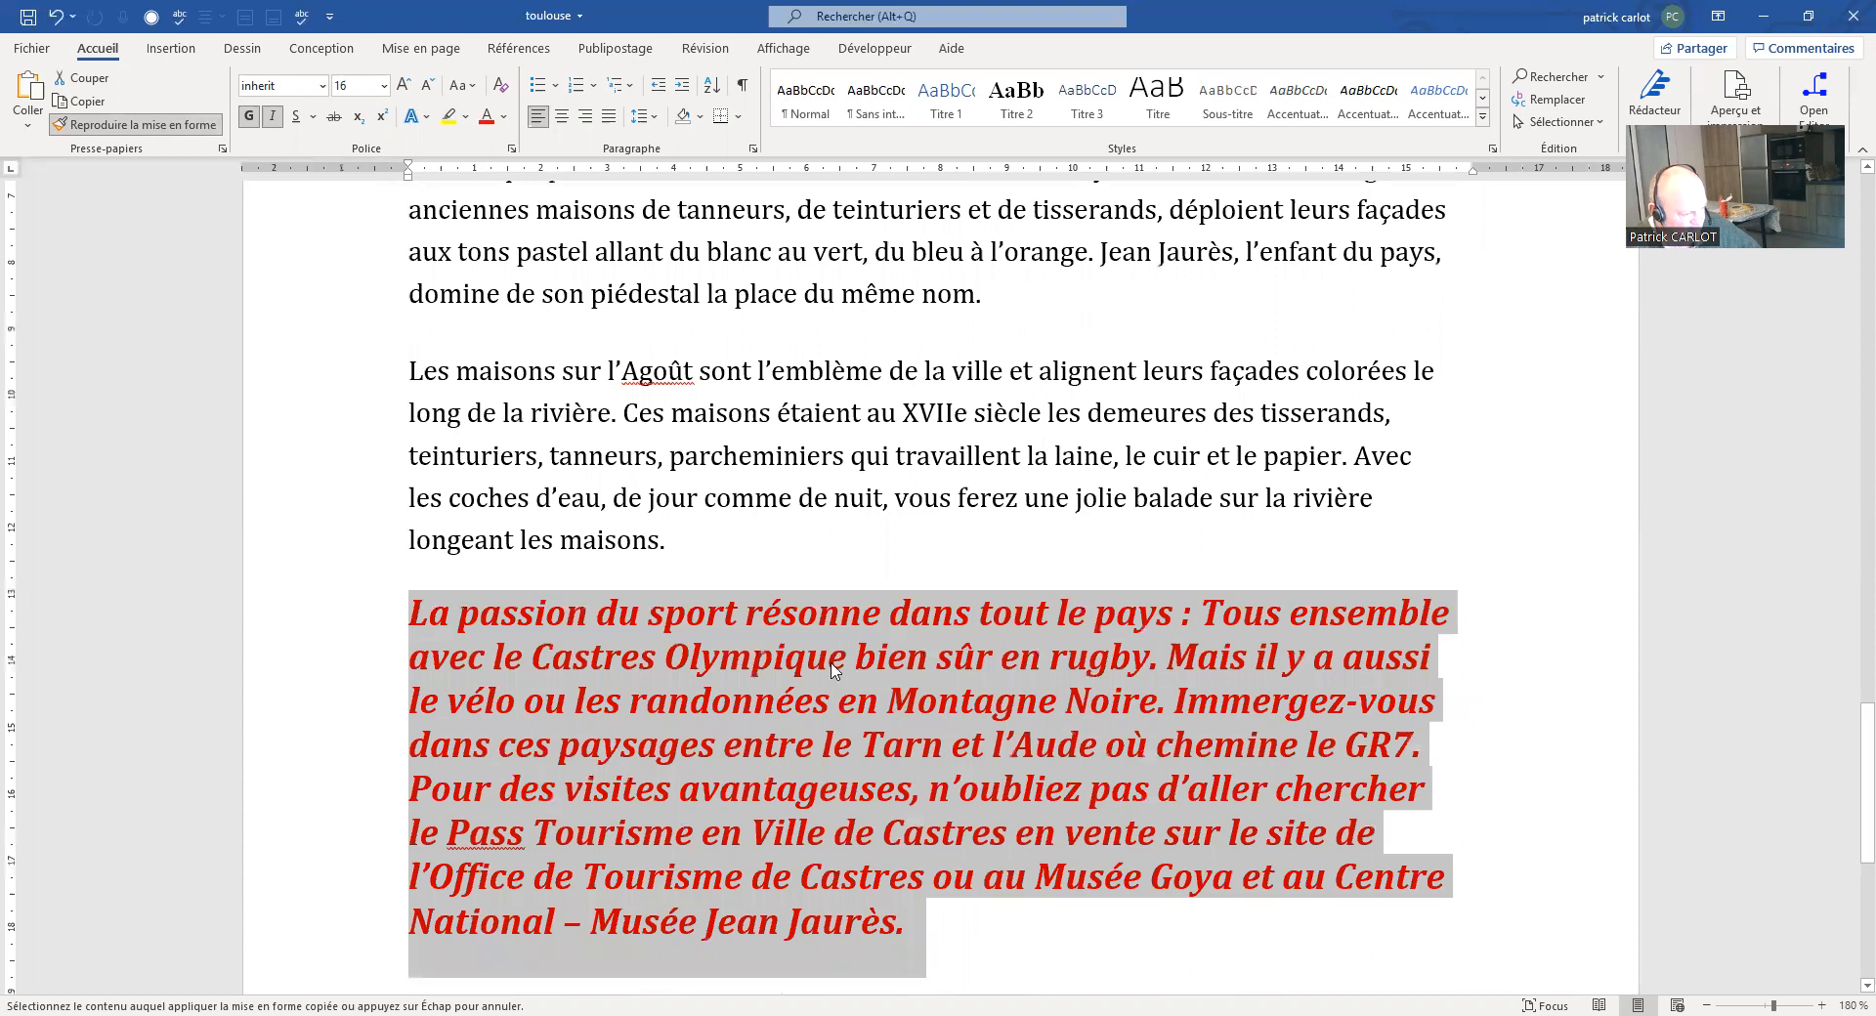
Step: Check the newly formatted last paragraph on page 2 and turn off Format Painter
scroll(836, 669, down, 5)
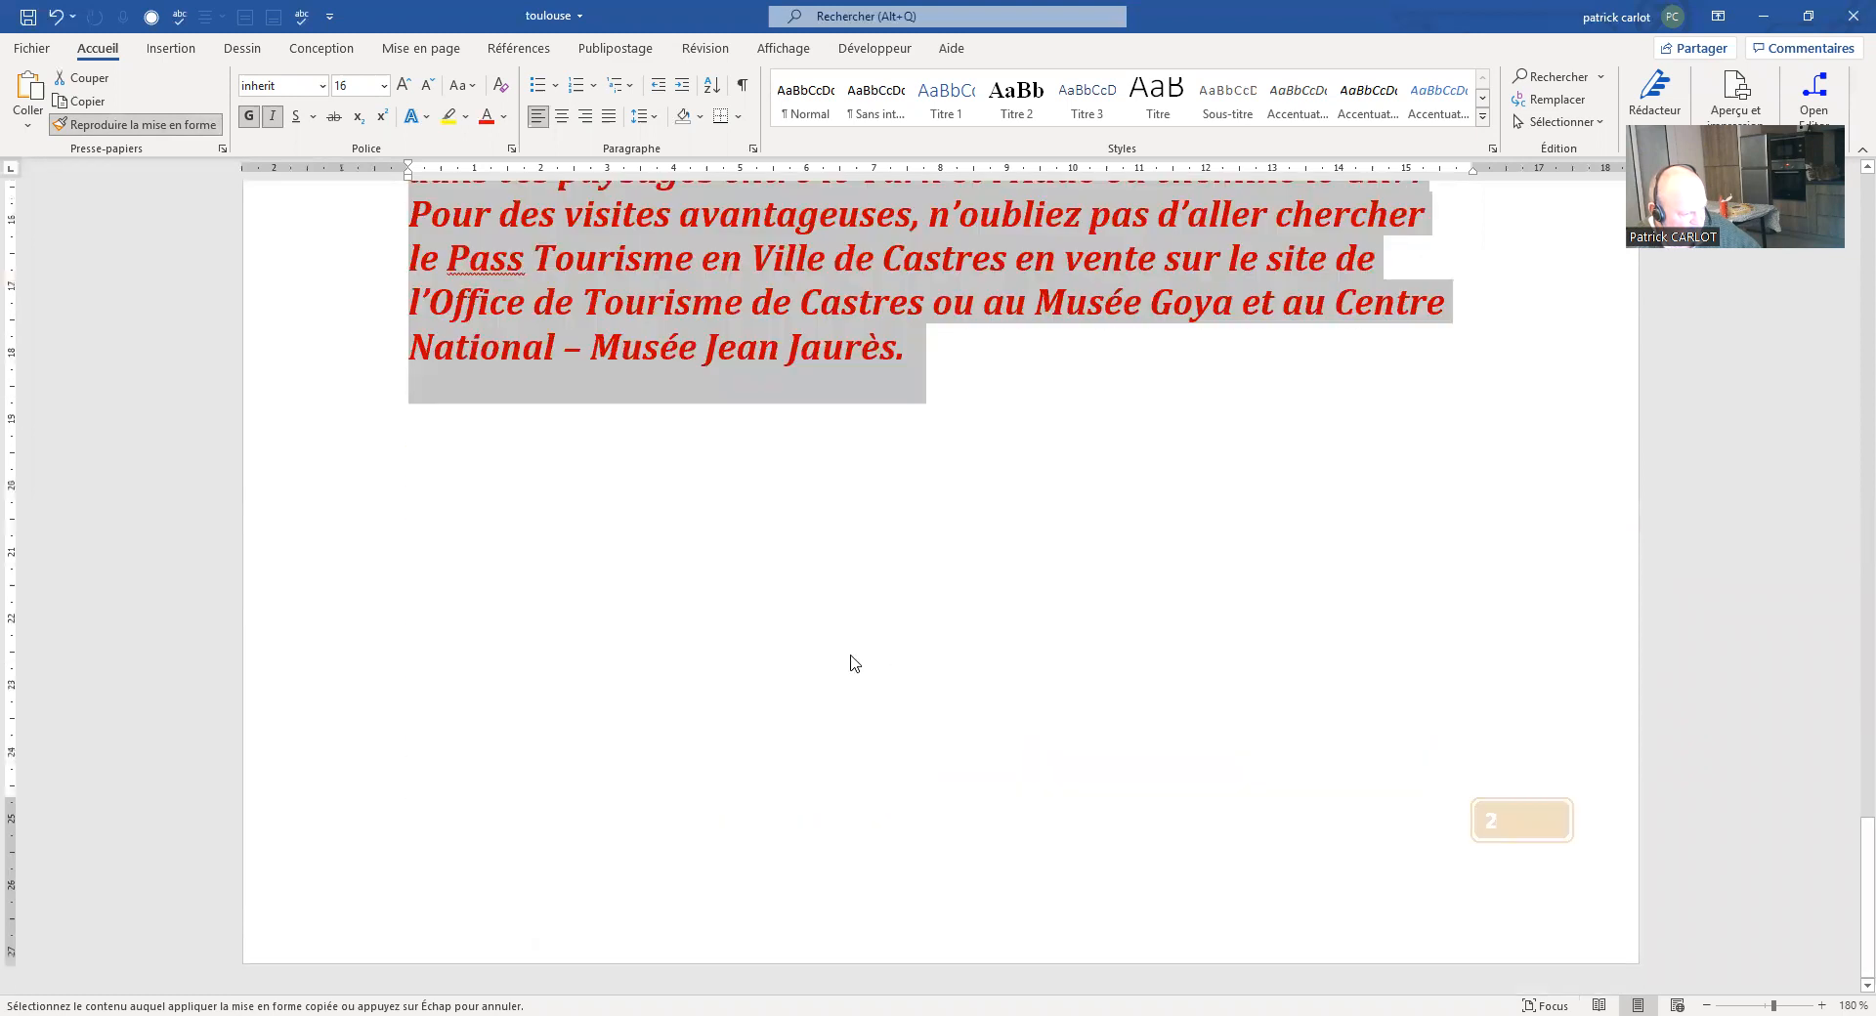
scroll(856, 656, up, 5)
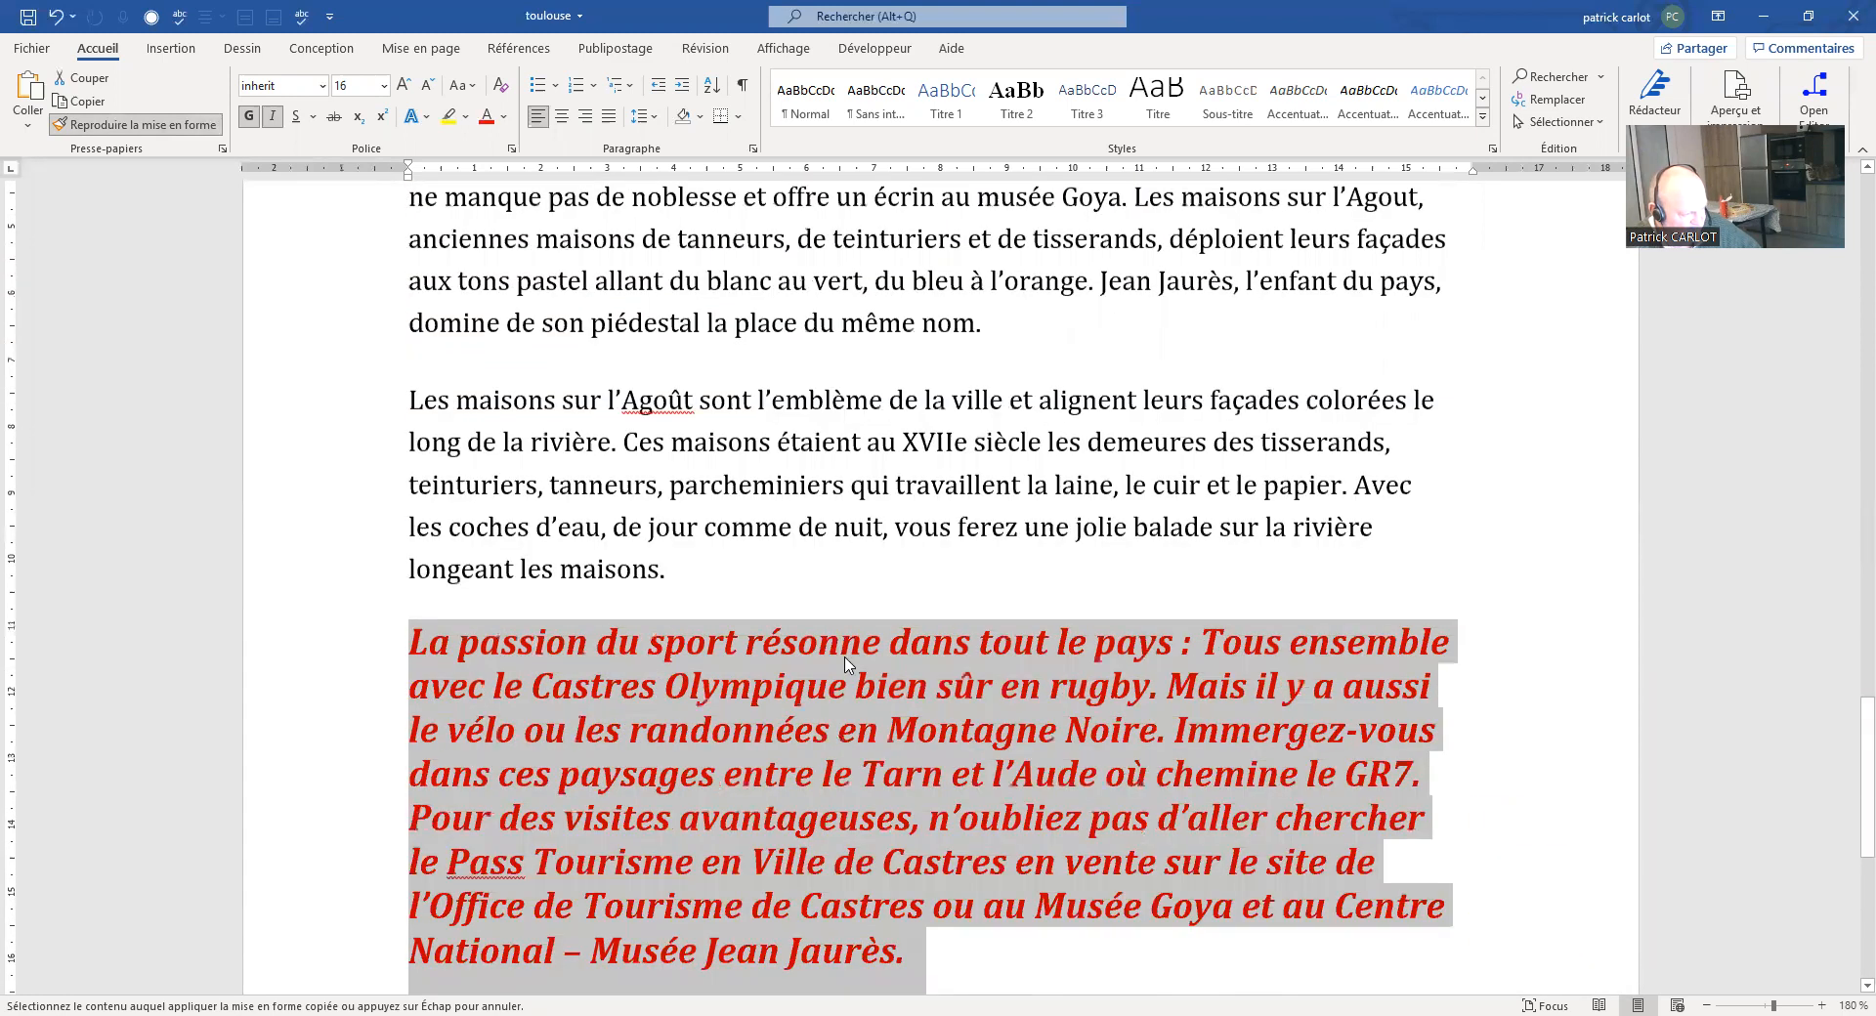
scroll(846, 664, down, 5)
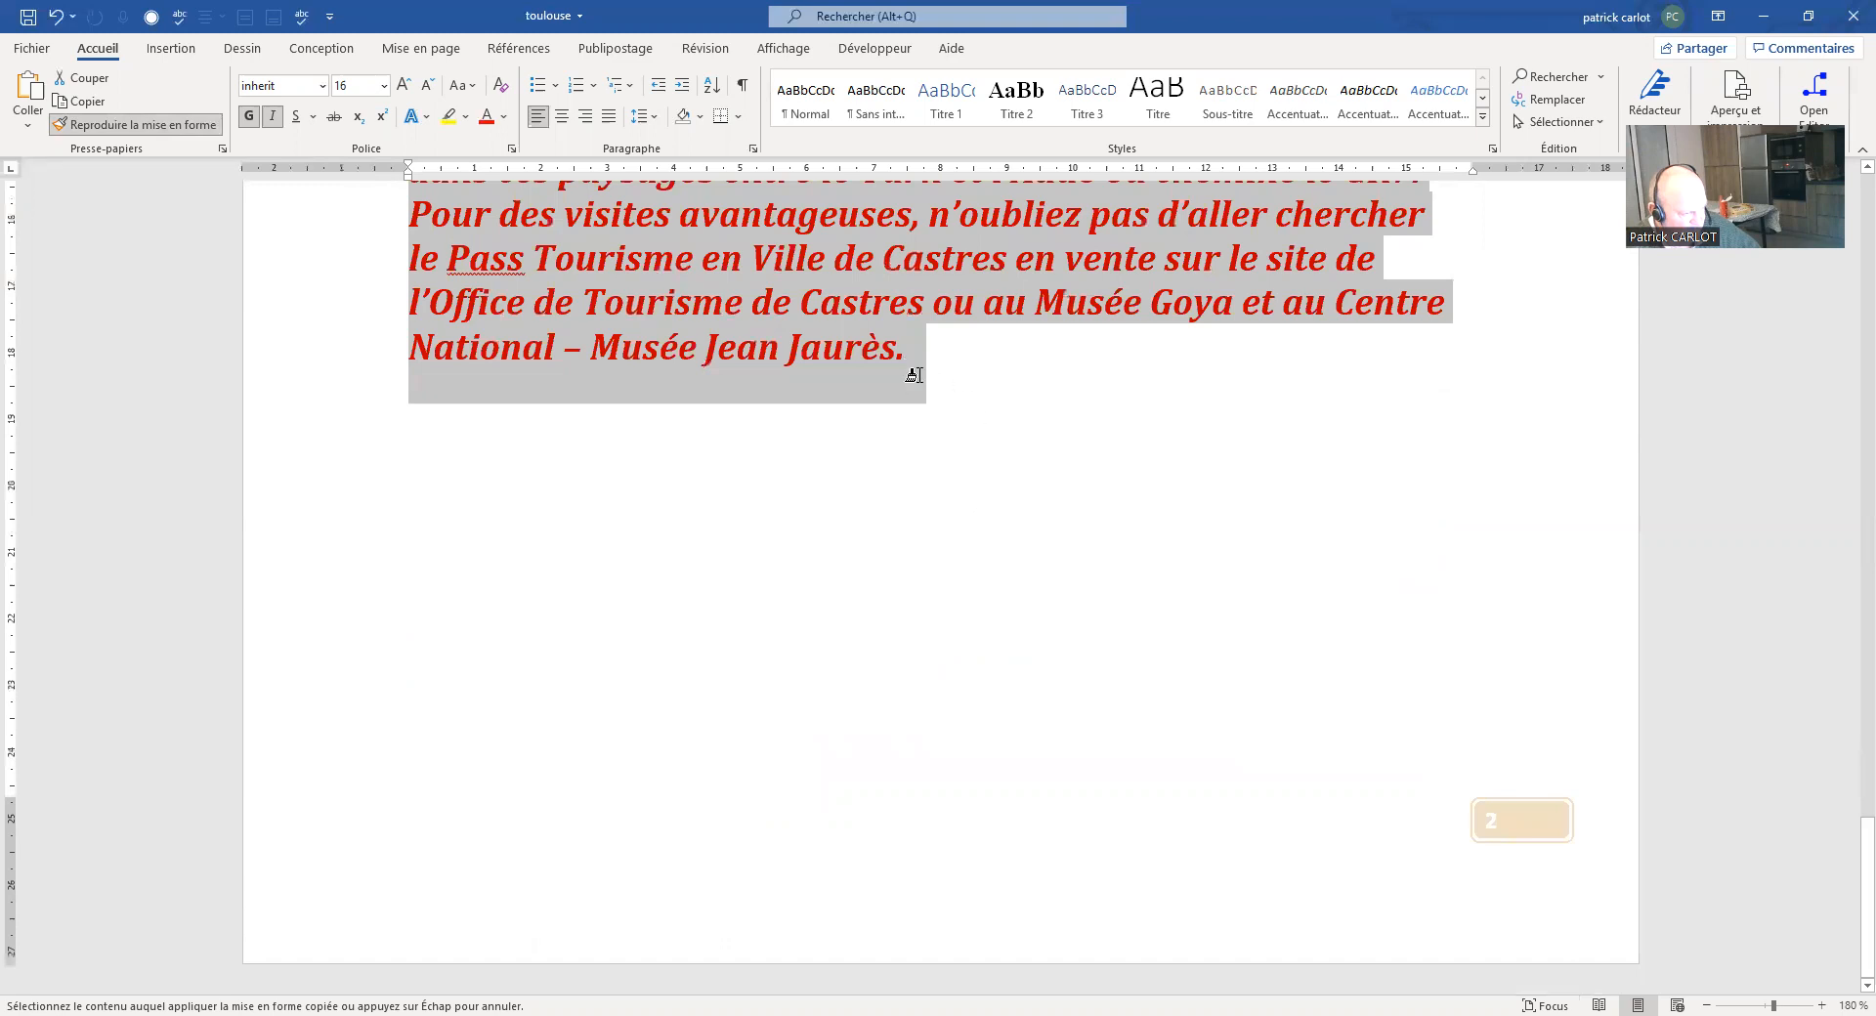
click(147, 126)
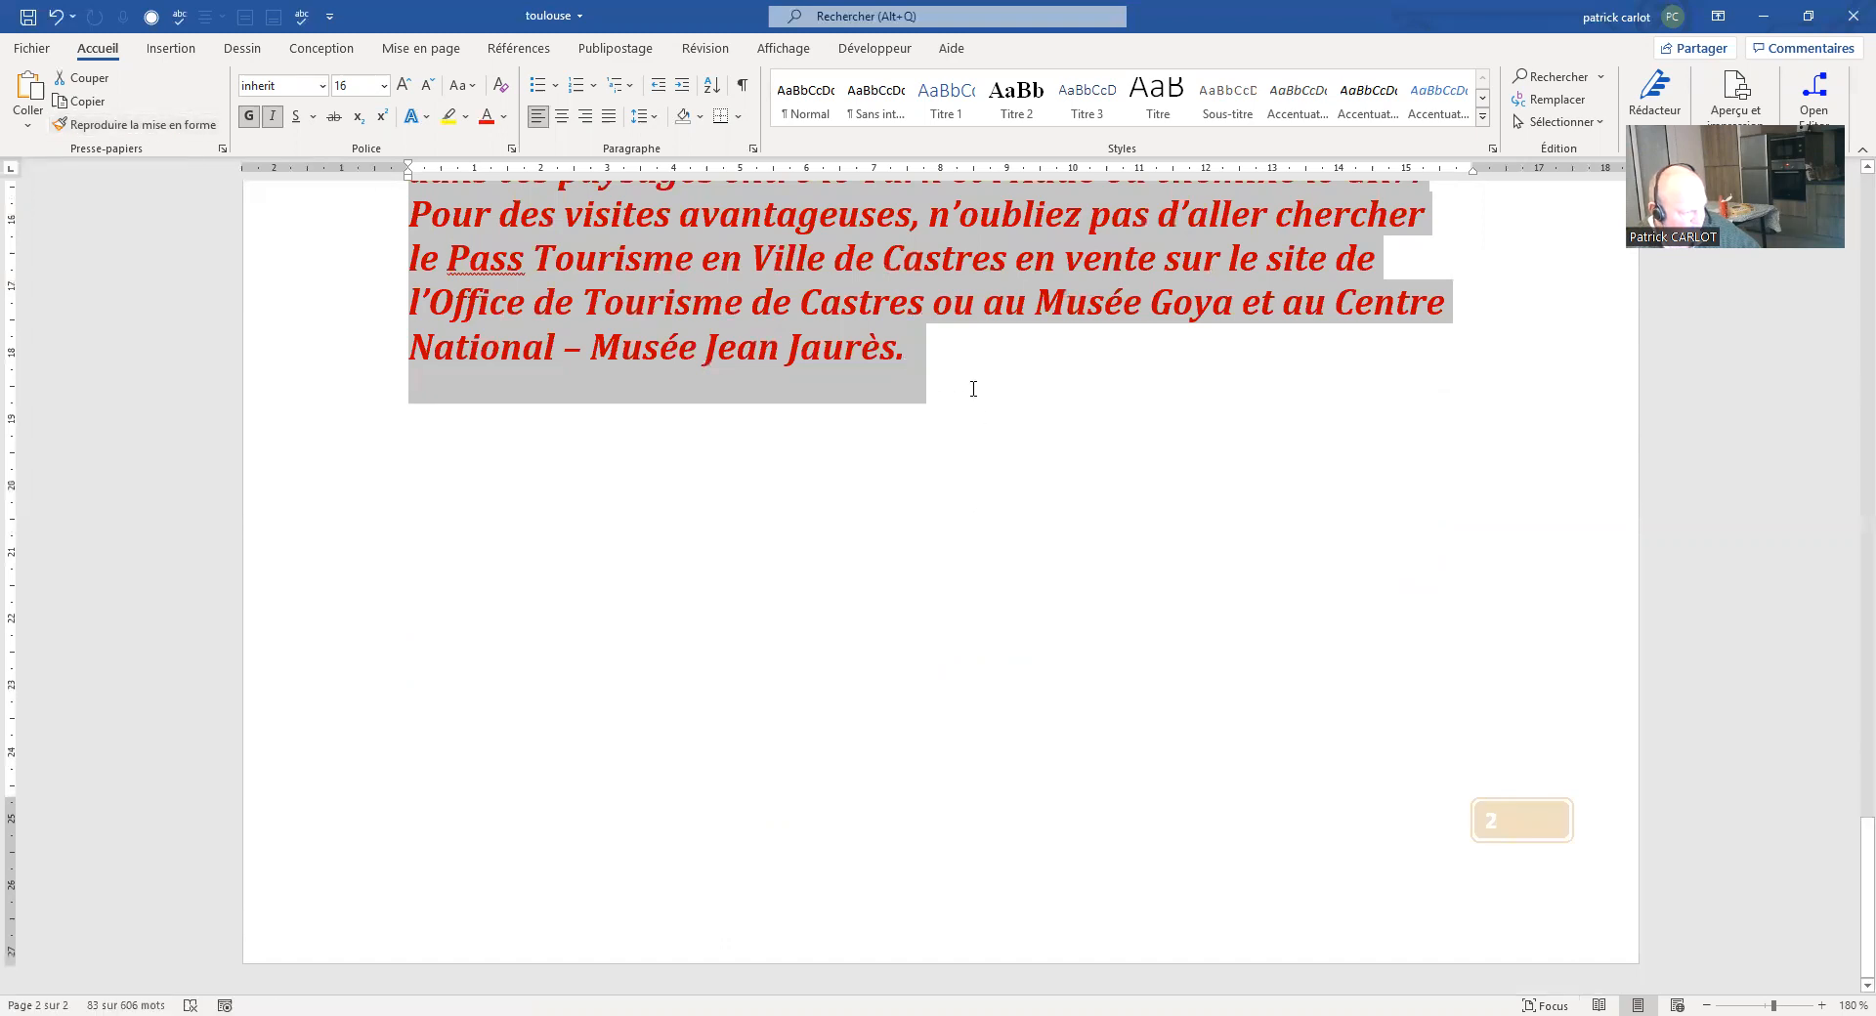
Step: Add a new paragraph at the end of the CASTRES section, try the sample text fdsfdsqfq in it and delete that text
click(932, 348)
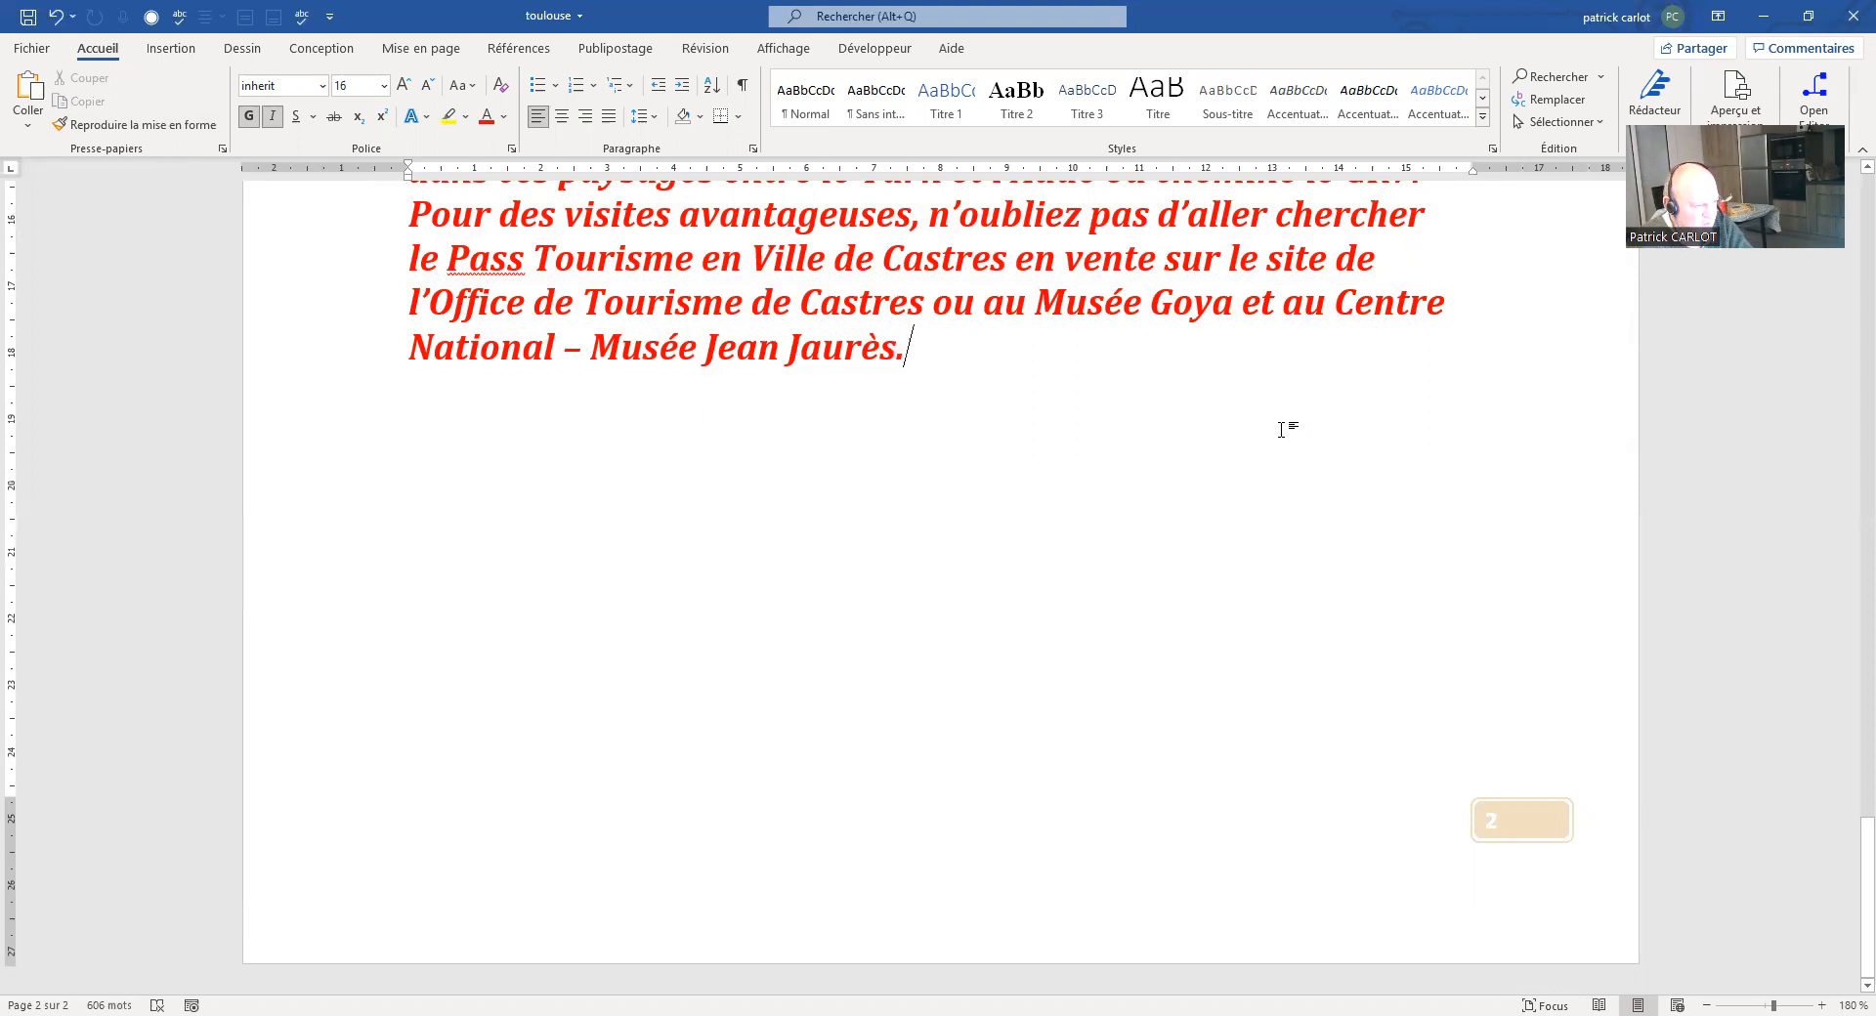
key(Return)
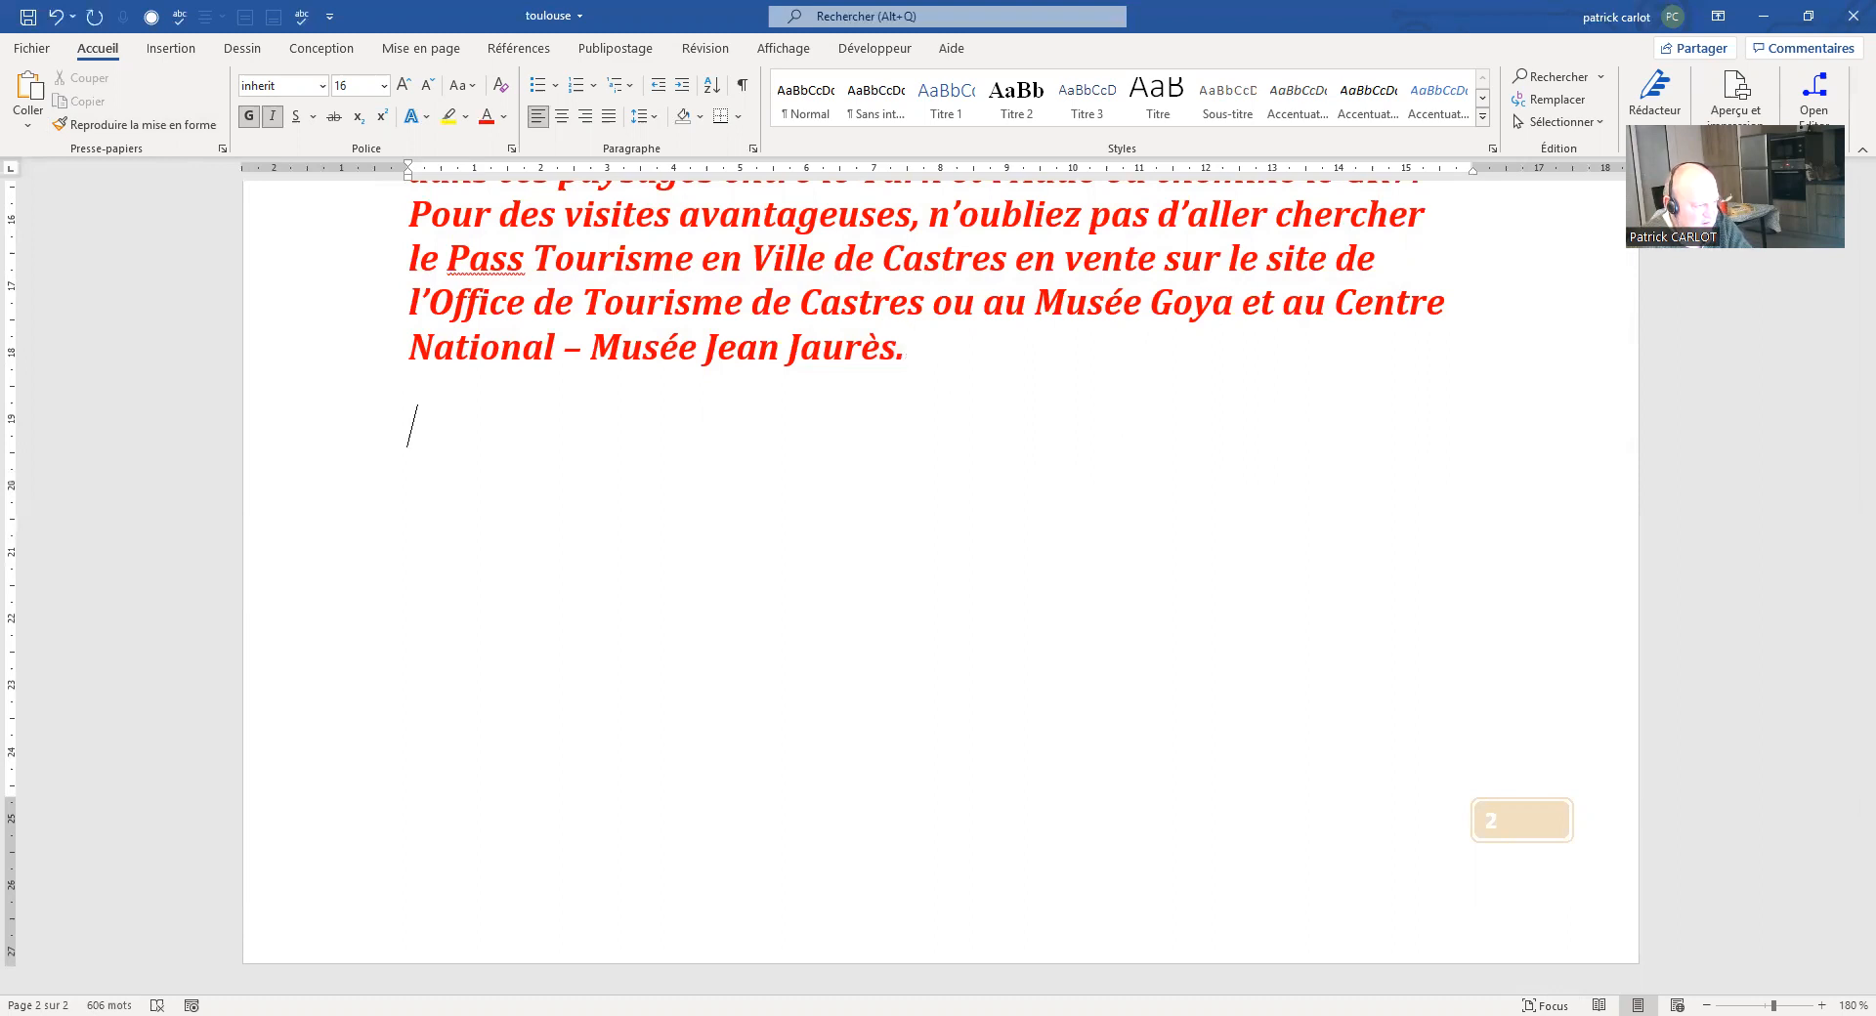
text(fdsfdsqfq)
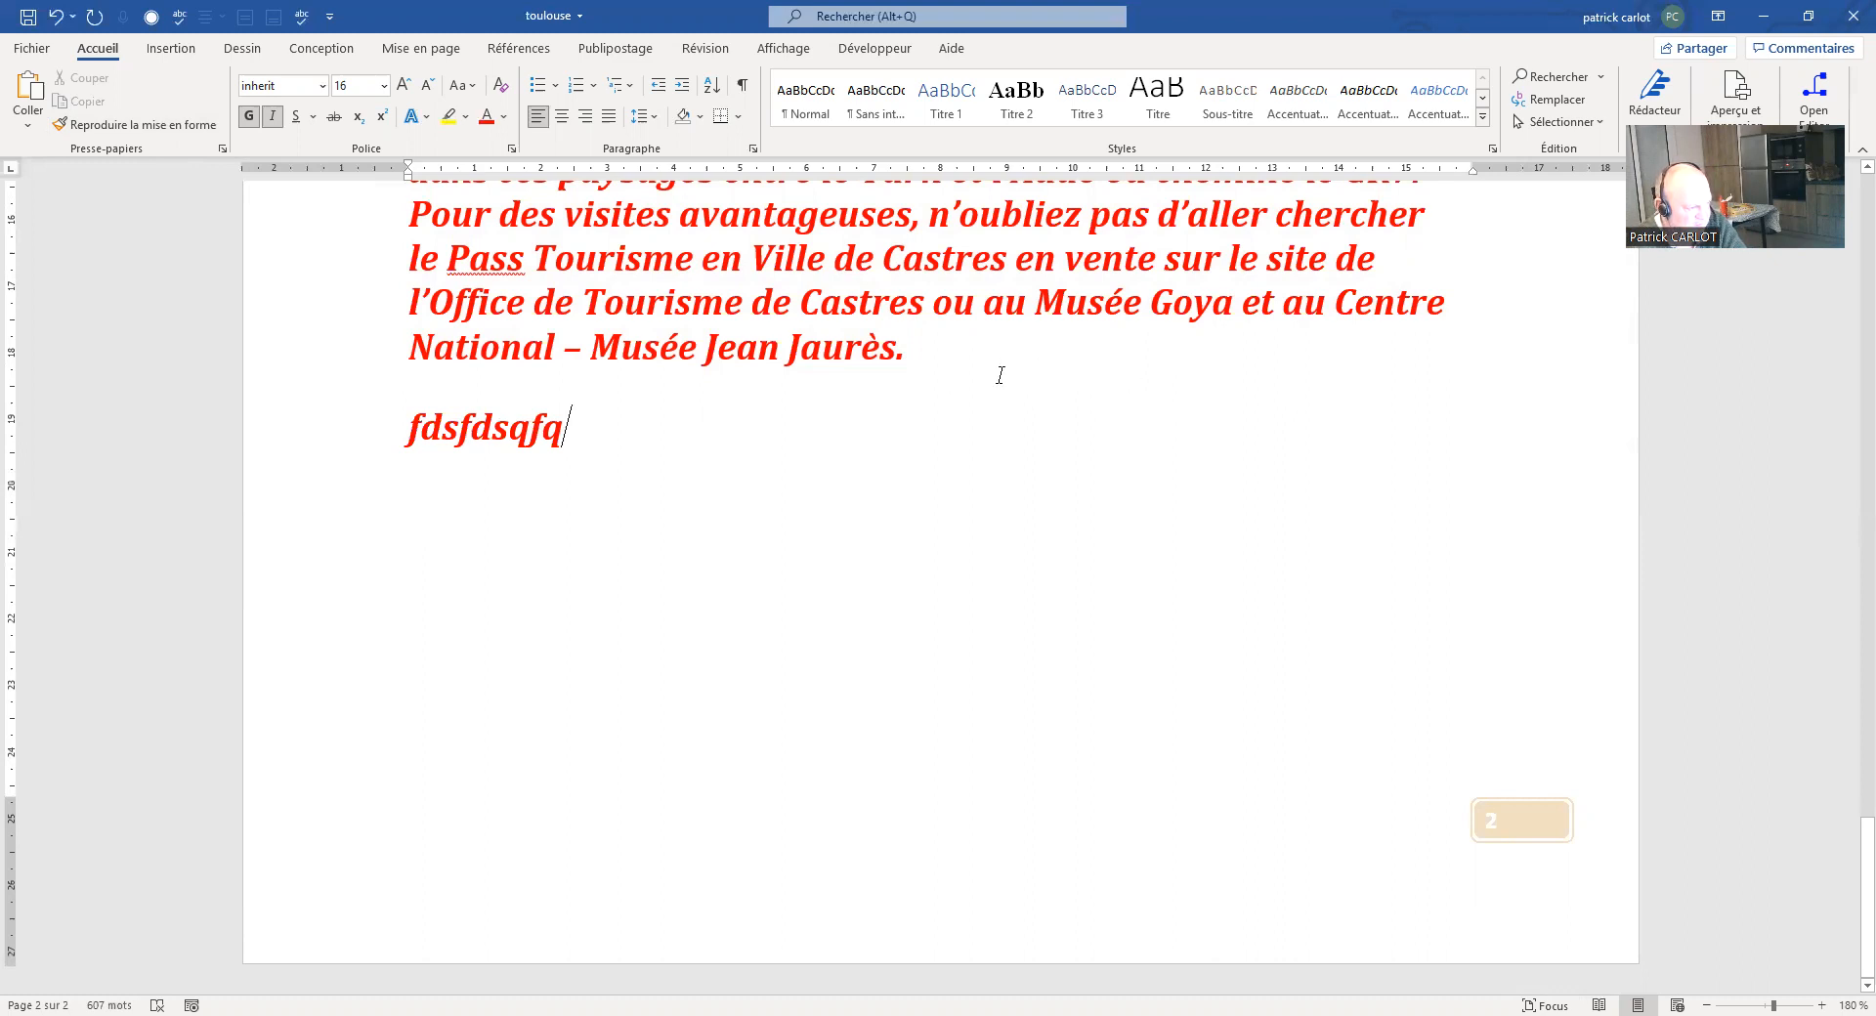
key(BackSpace)
key(BackSpace)
key(BackSpace)
key(BackSpace)
key(BackSpace)
key(BackSpace)
key(BackSpace)
key(BackSpace)
key(BackSpace)
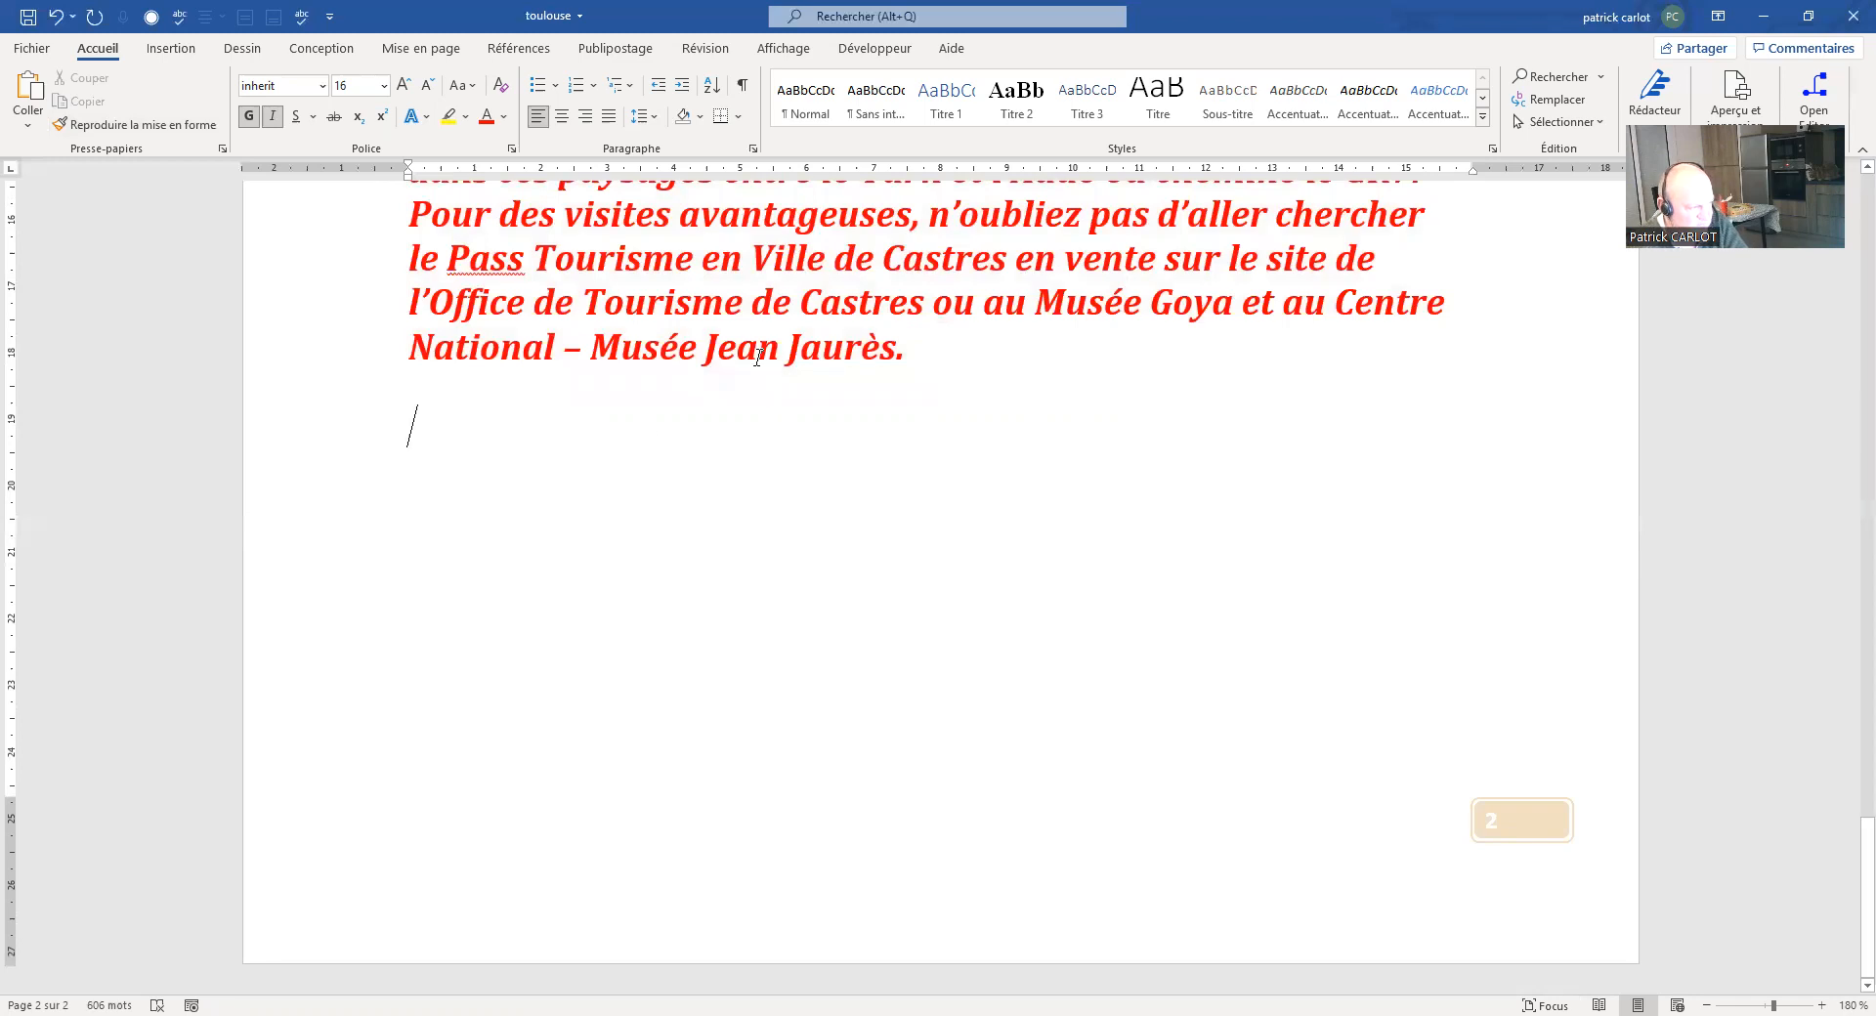
Step: Set the new last paragraph's font to black without bold or italic and enter the sample text sqd
click(506, 118)
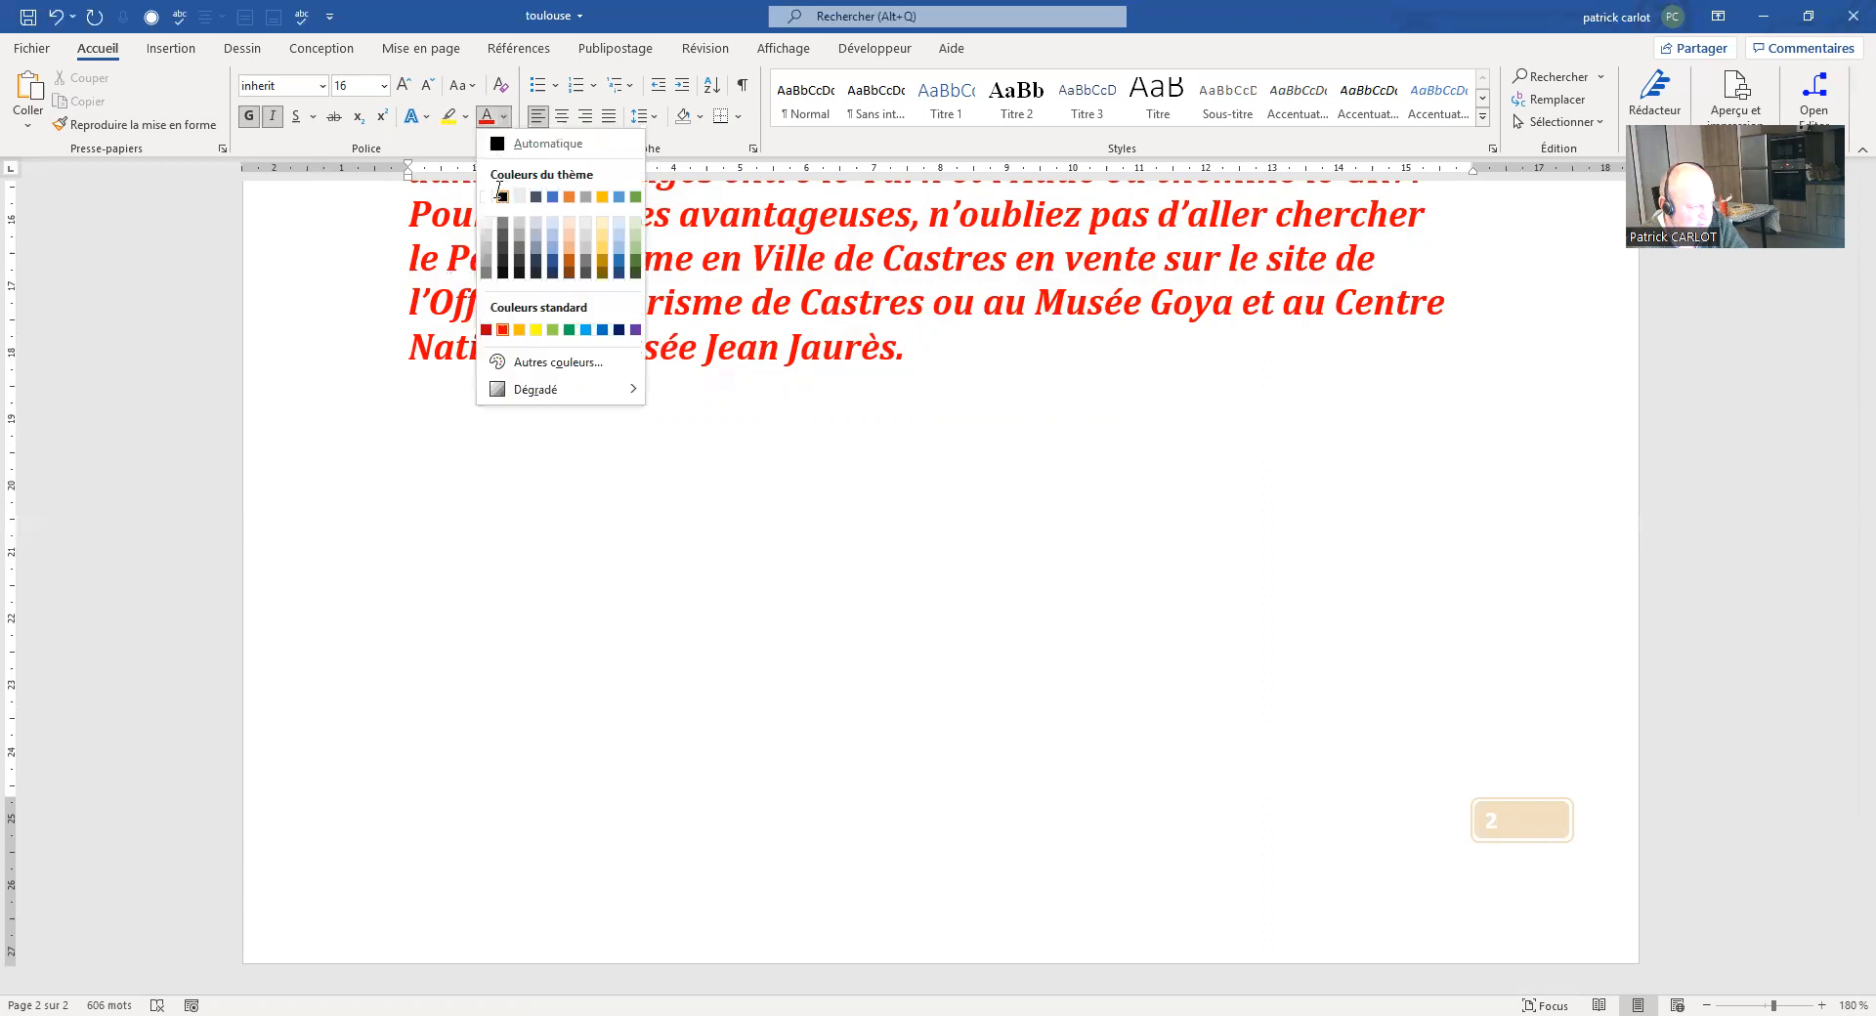
click(500, 195)
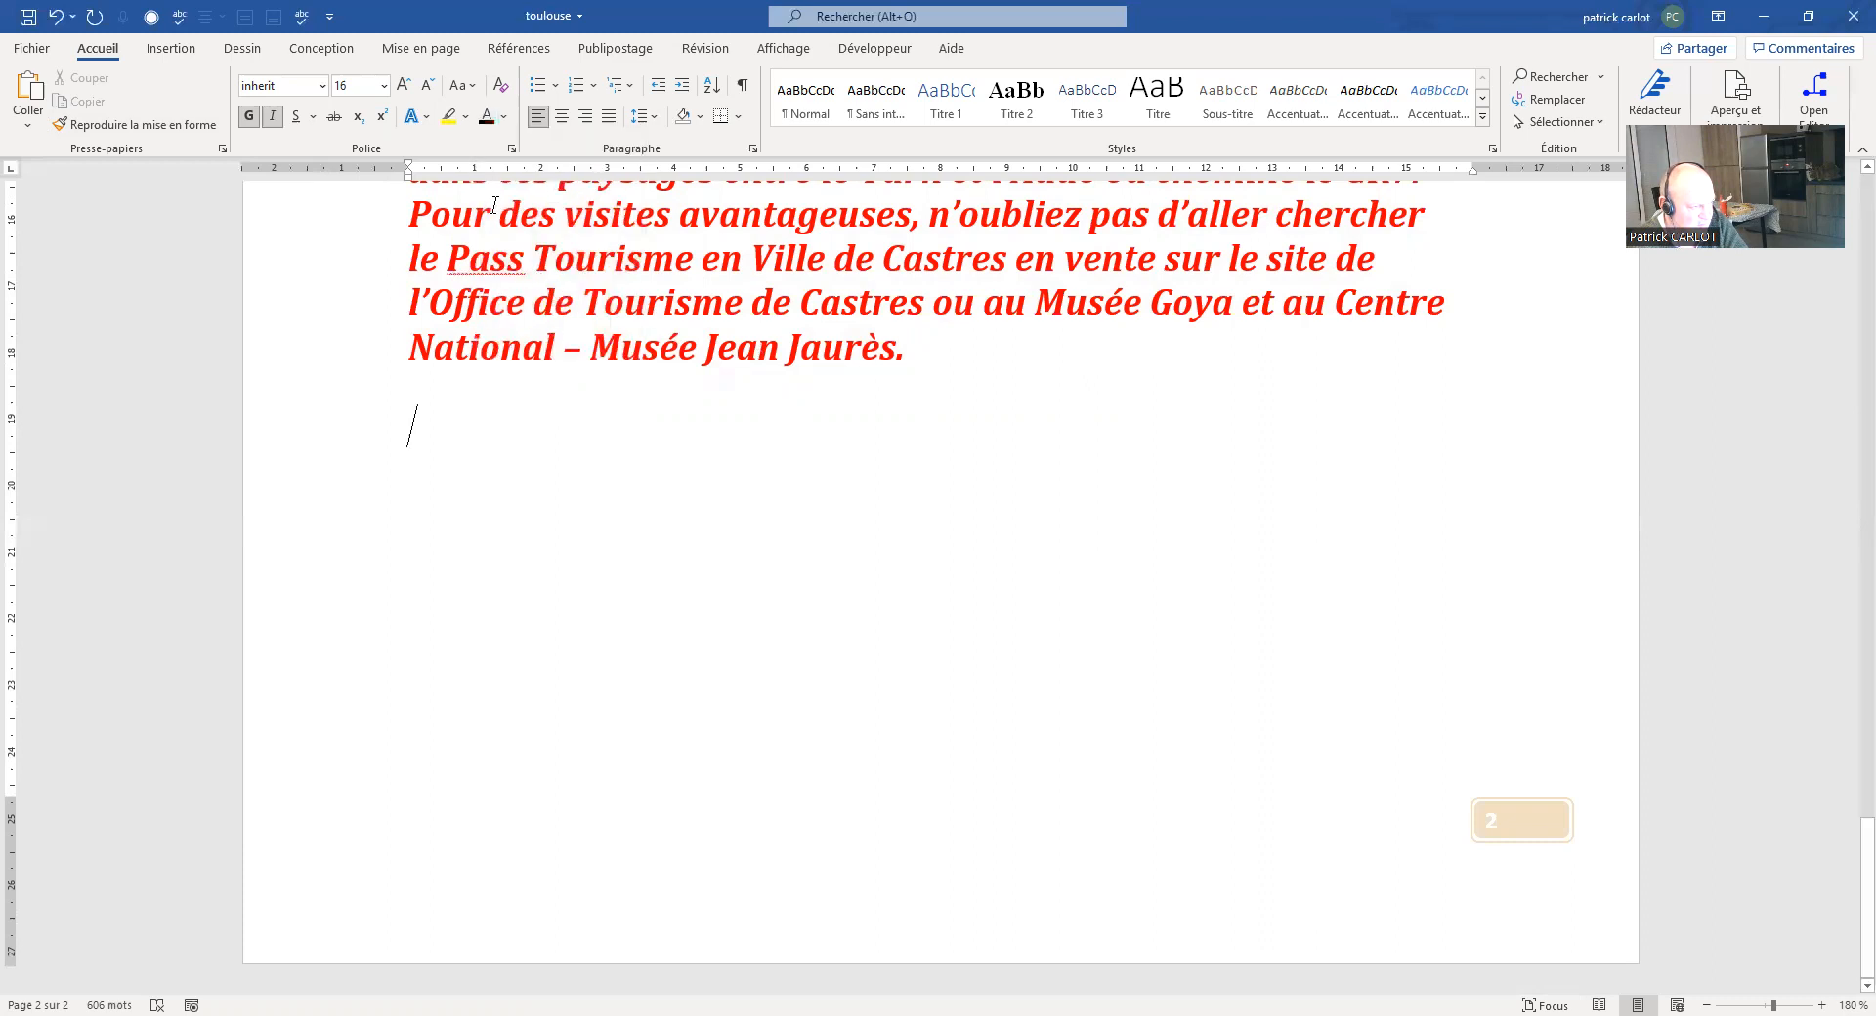
click(274, 118)
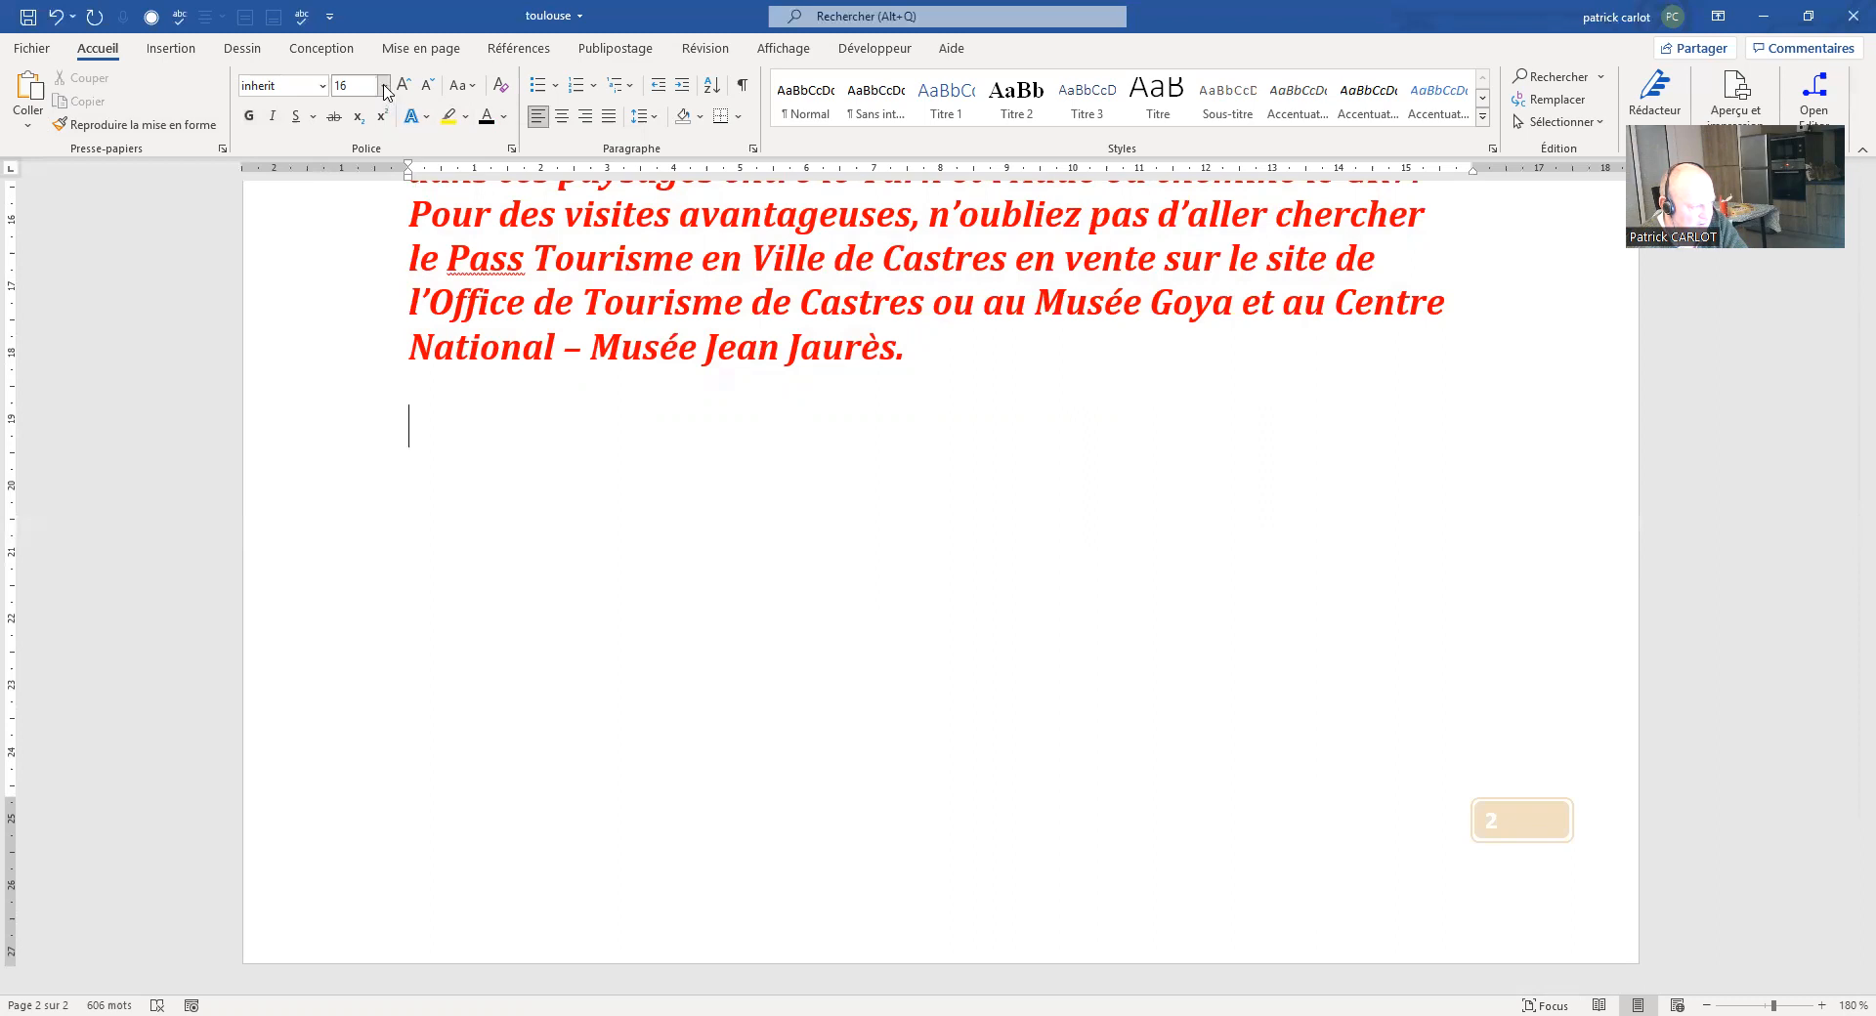
text(sqd)
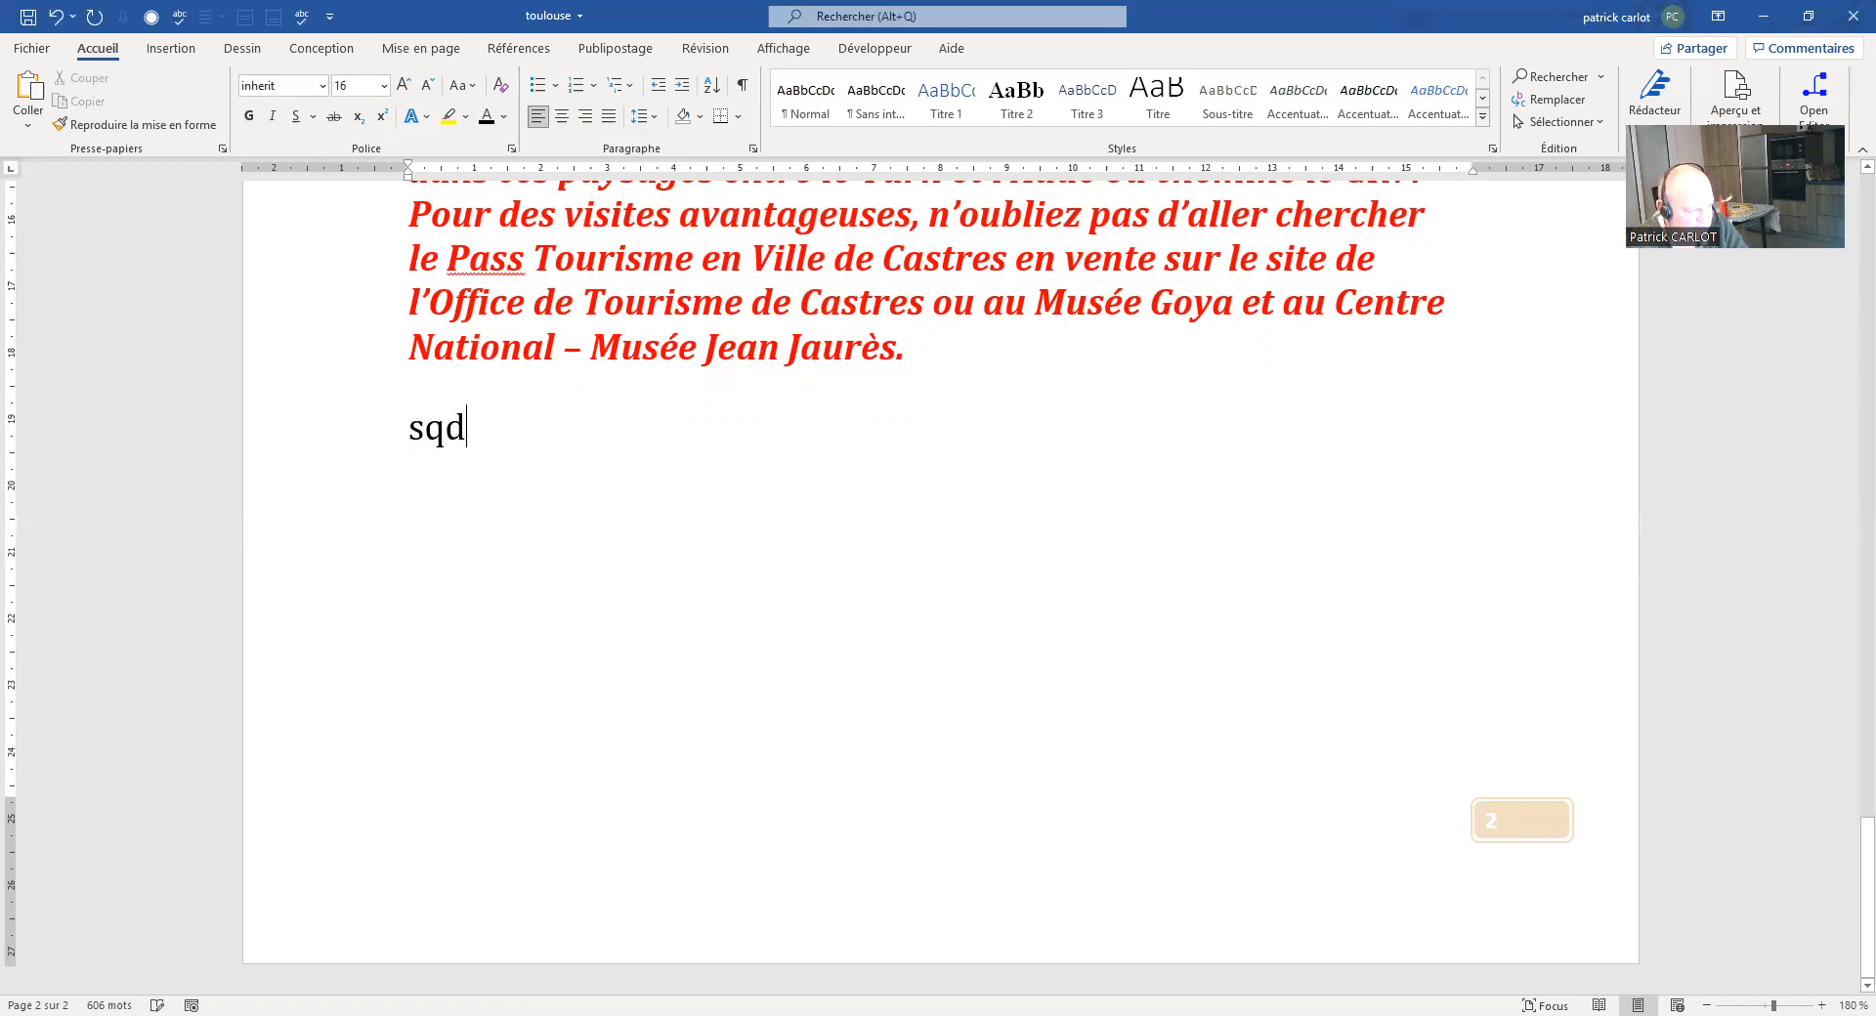
Step: Extend the sample text with "qfsqfsqfsdqsdfqfsdqfsd dwsqfgdgd qsdfgsdqf", add blank paragraphs below it and insert a page break
text(qfsqfsqfsdqsdfqfsdqfsd )
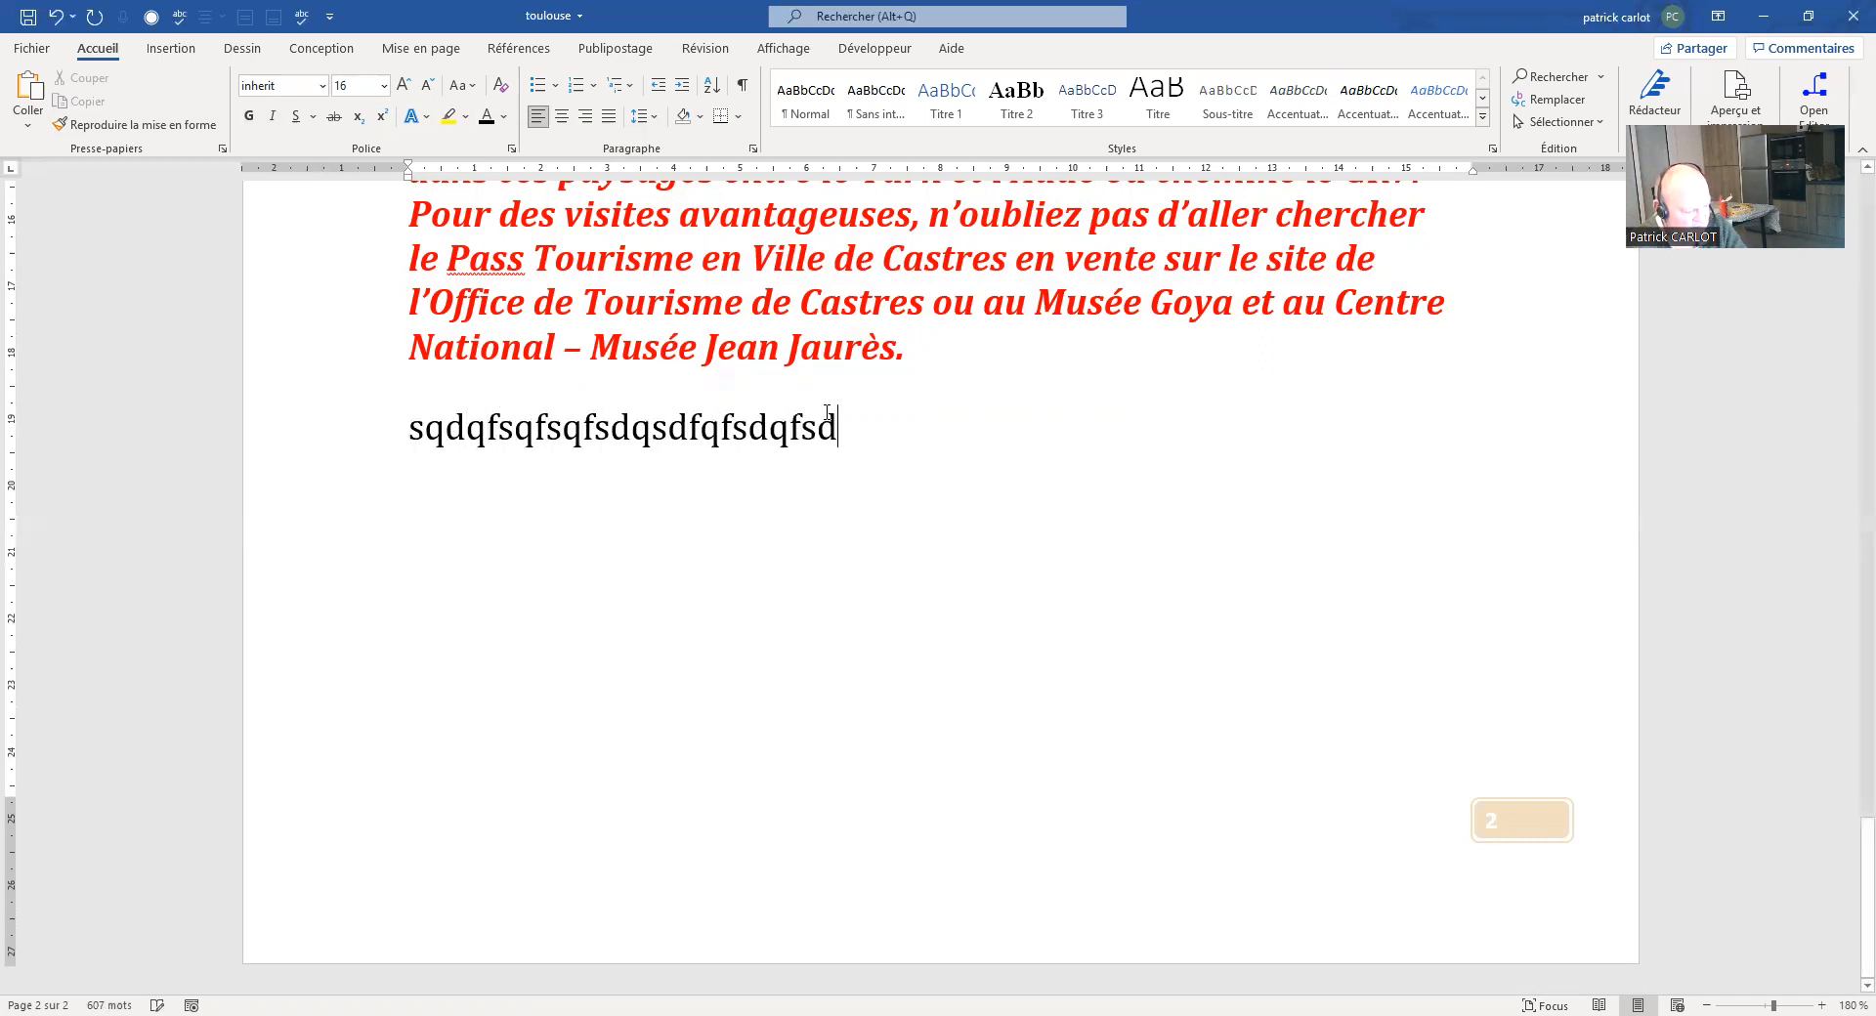
text(dwsqfgdgd qsdfgsdqf)
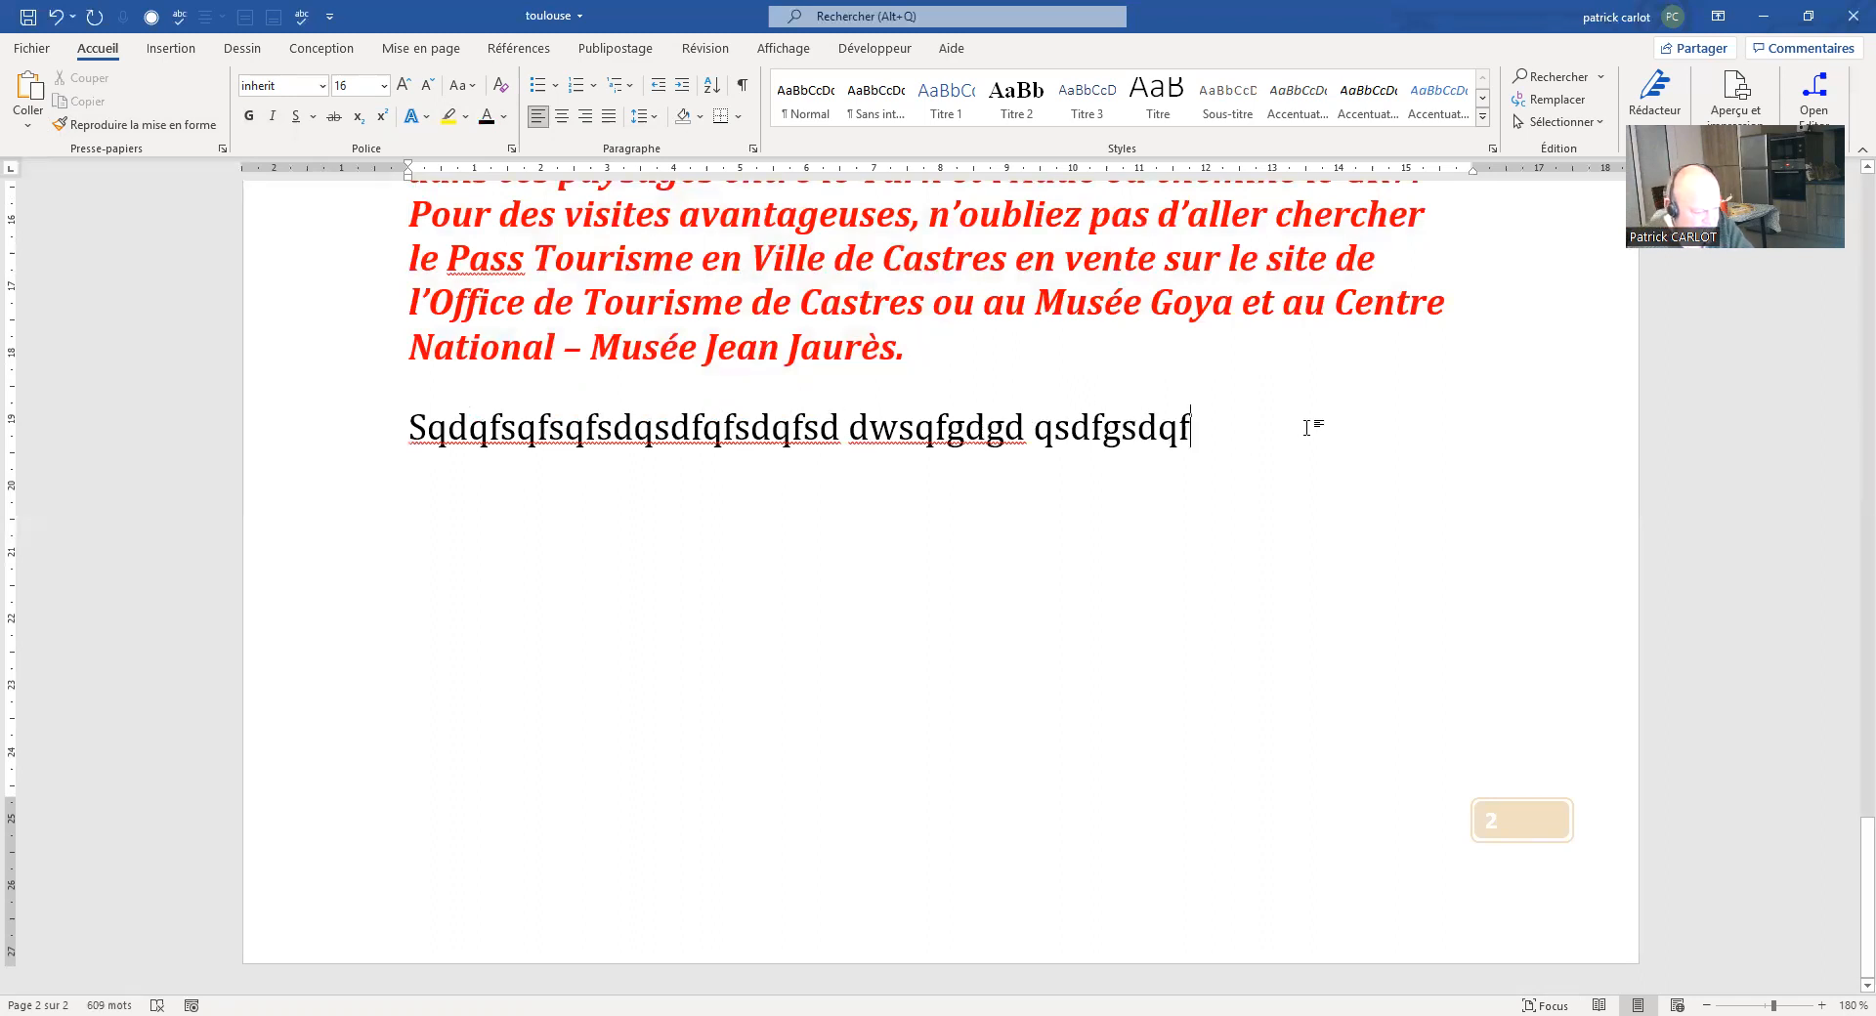
key(Return)
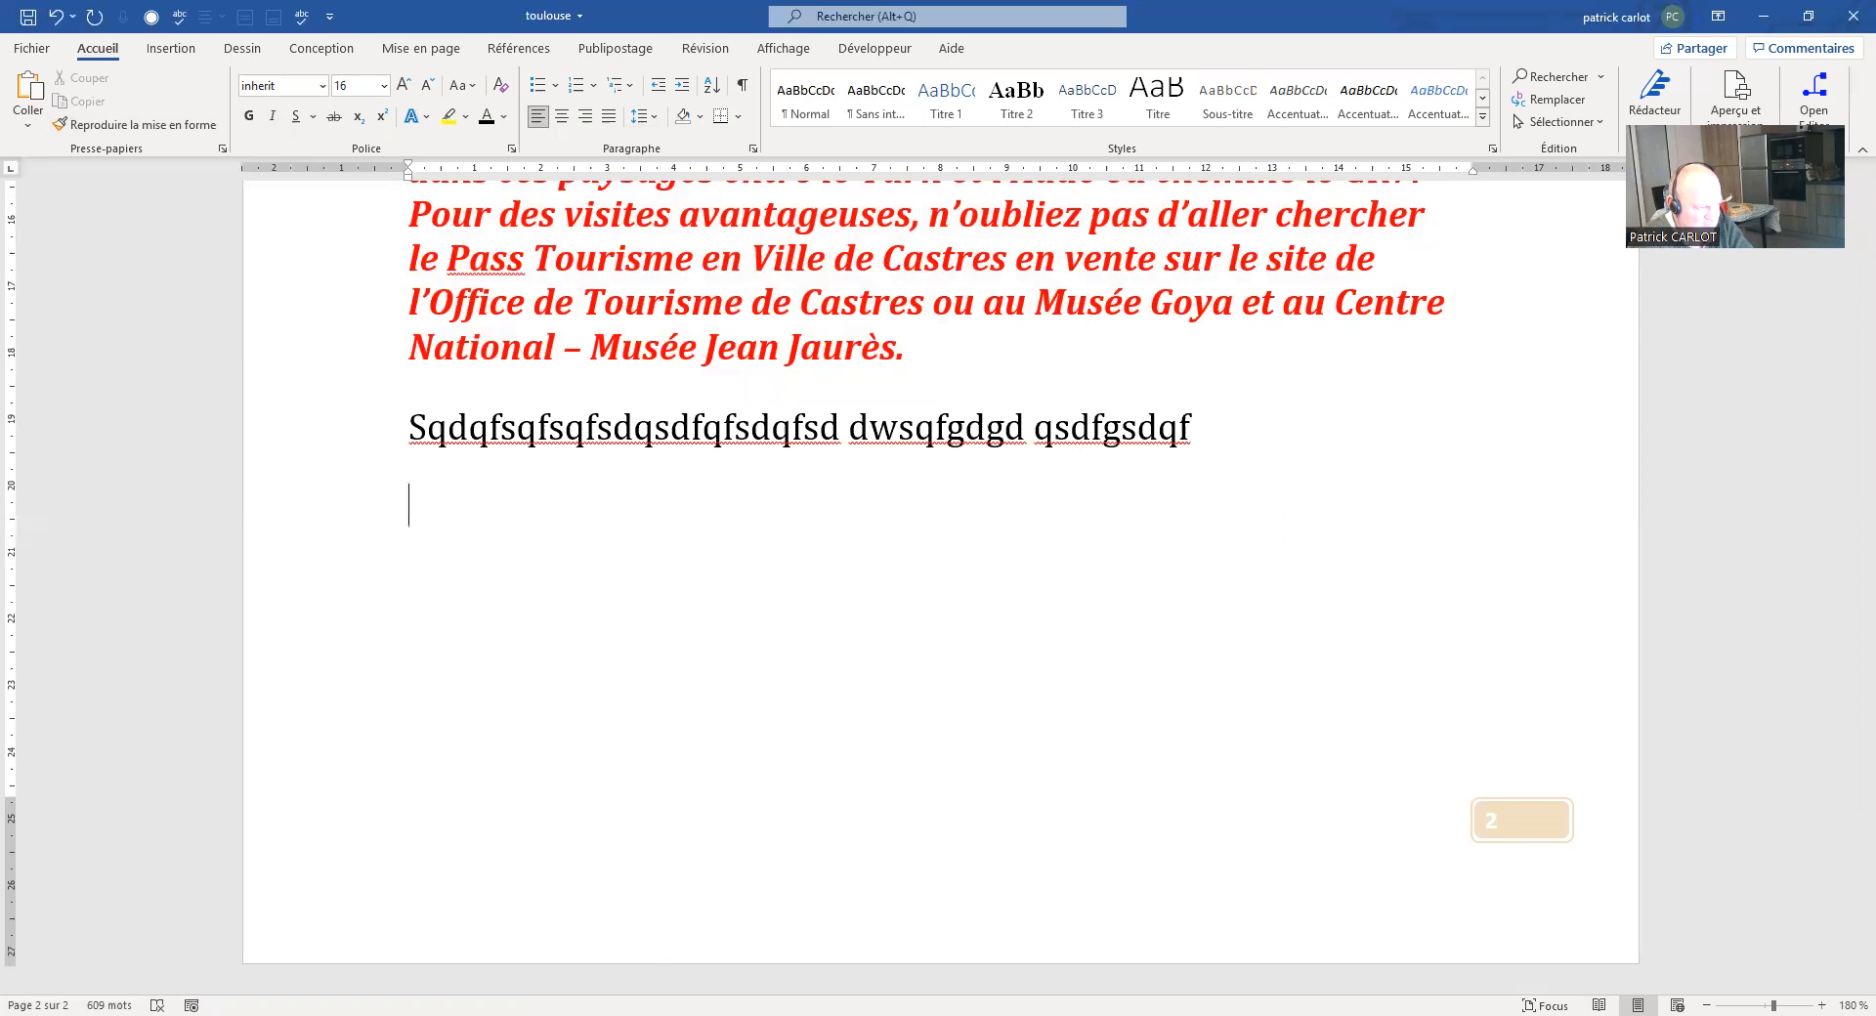
key(Return)
key(Return)
key(ctrl+Return)
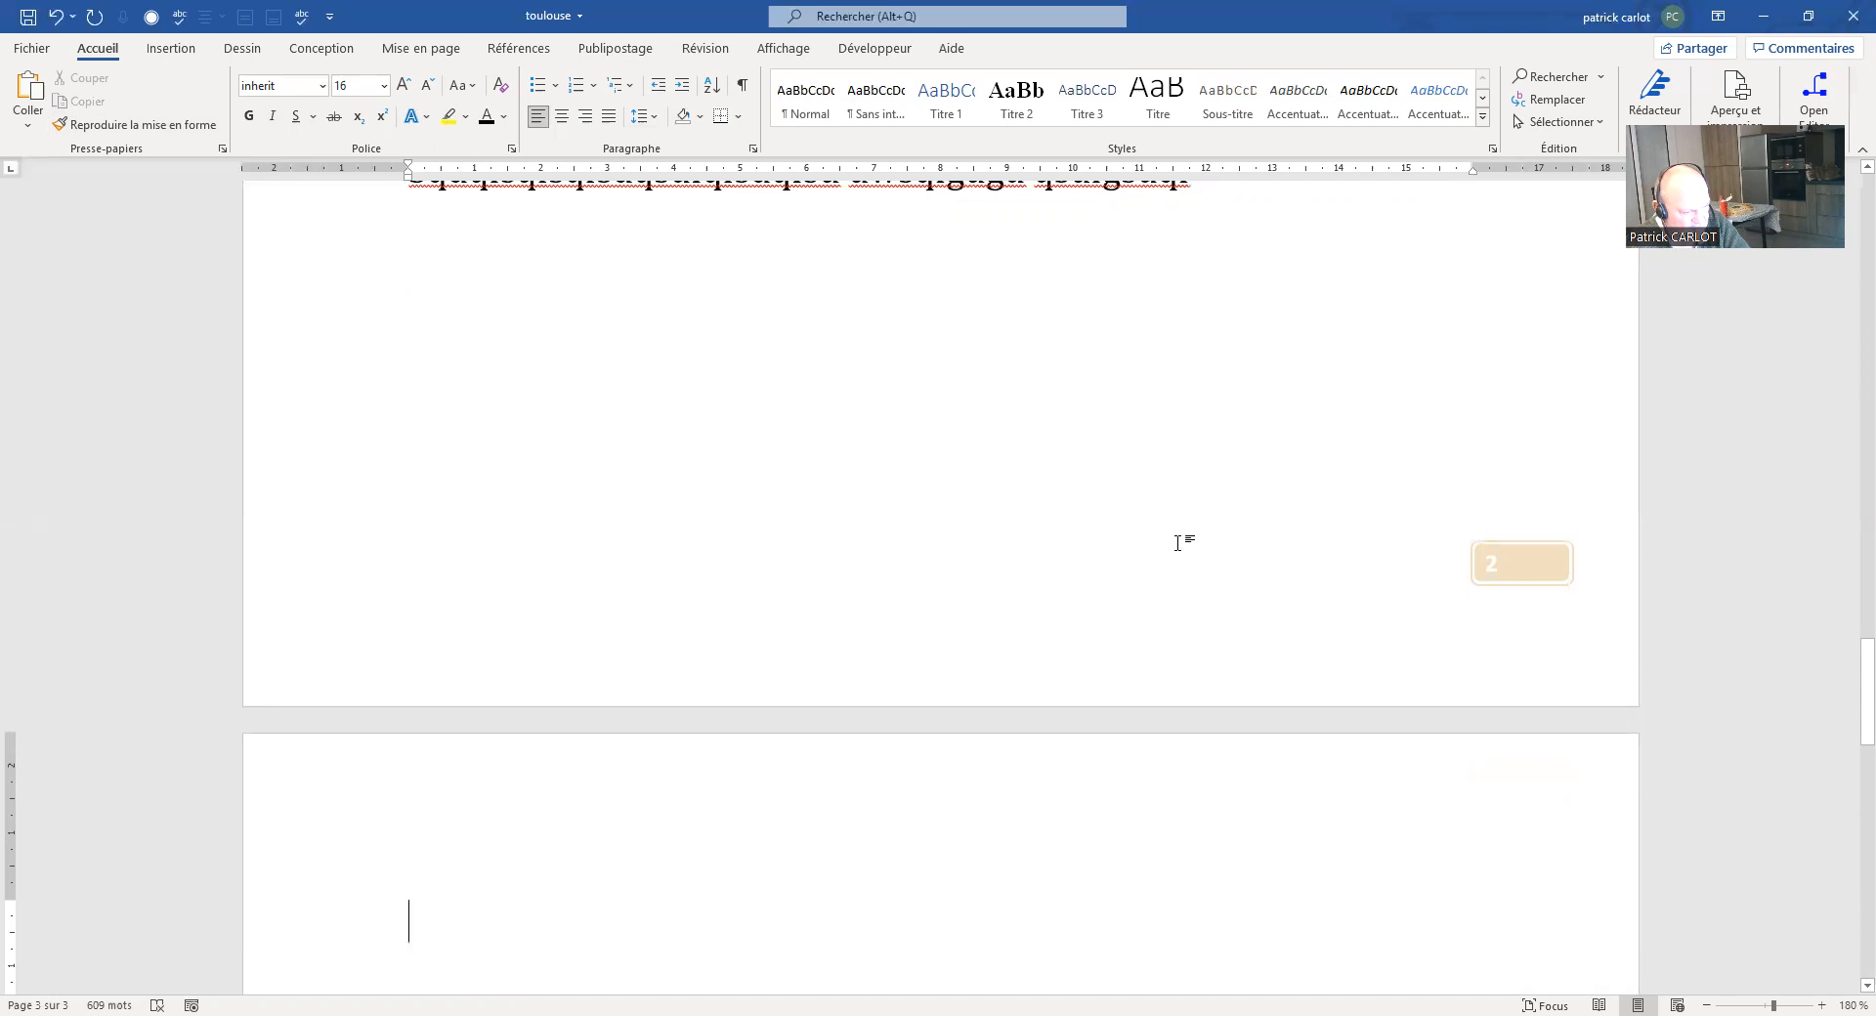
Step: Check the new page 3, remove the page break and delete the sample line below the red CASTRES paragraph
scroll(1178, 541, down, 10)
scroll(1164, 551, down, 4)
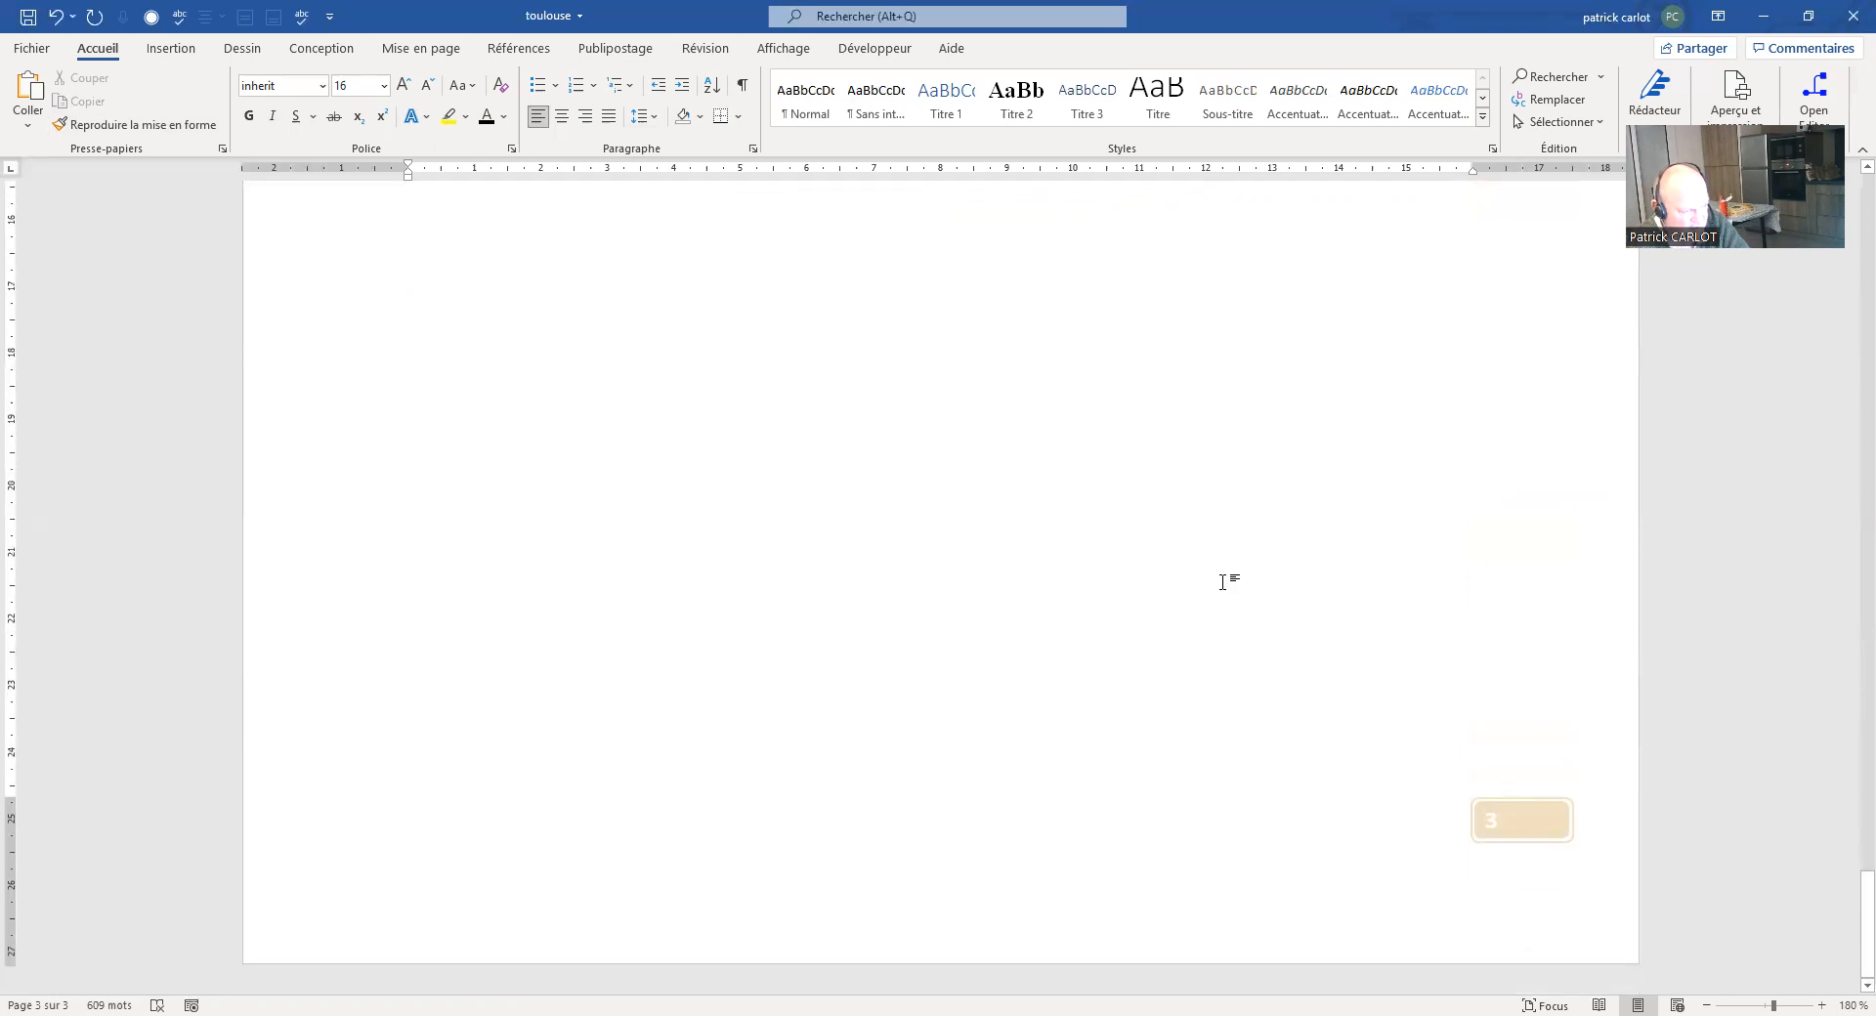
scroll(1222, 582, up, 12)
scroll(1231, 578, up, 5)
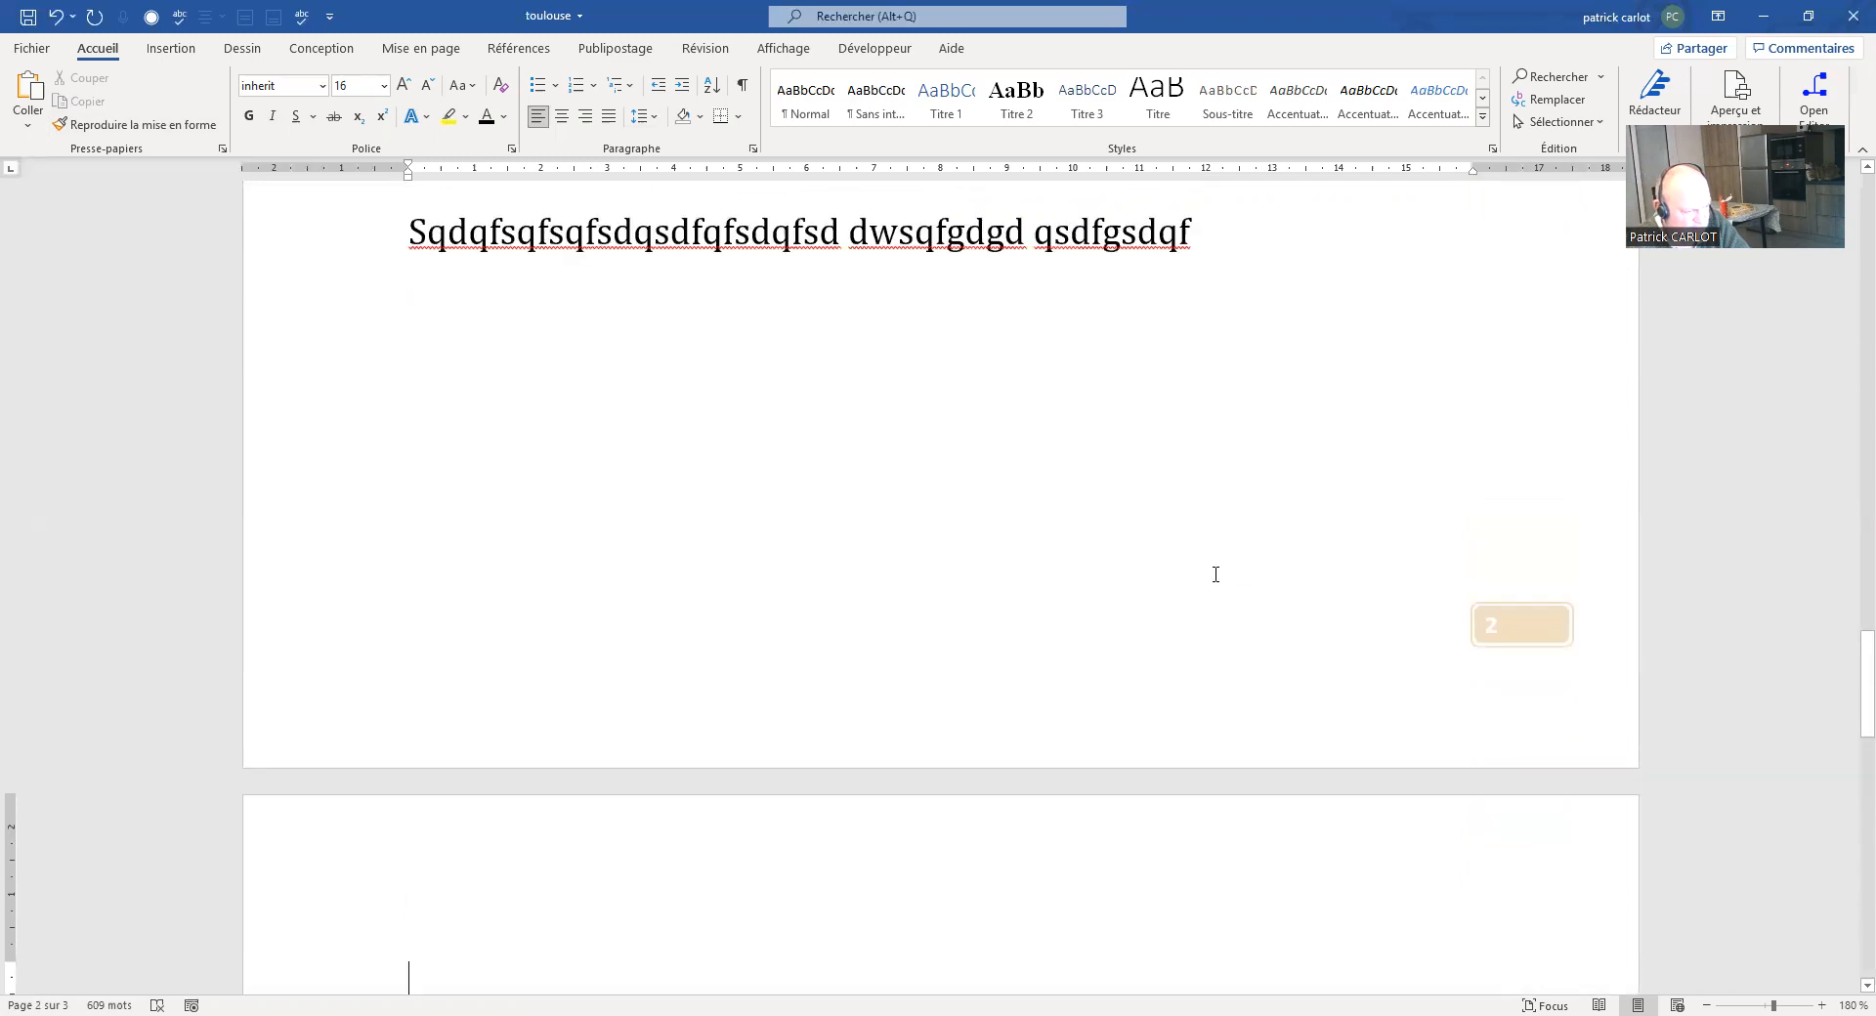
click(434, 514)
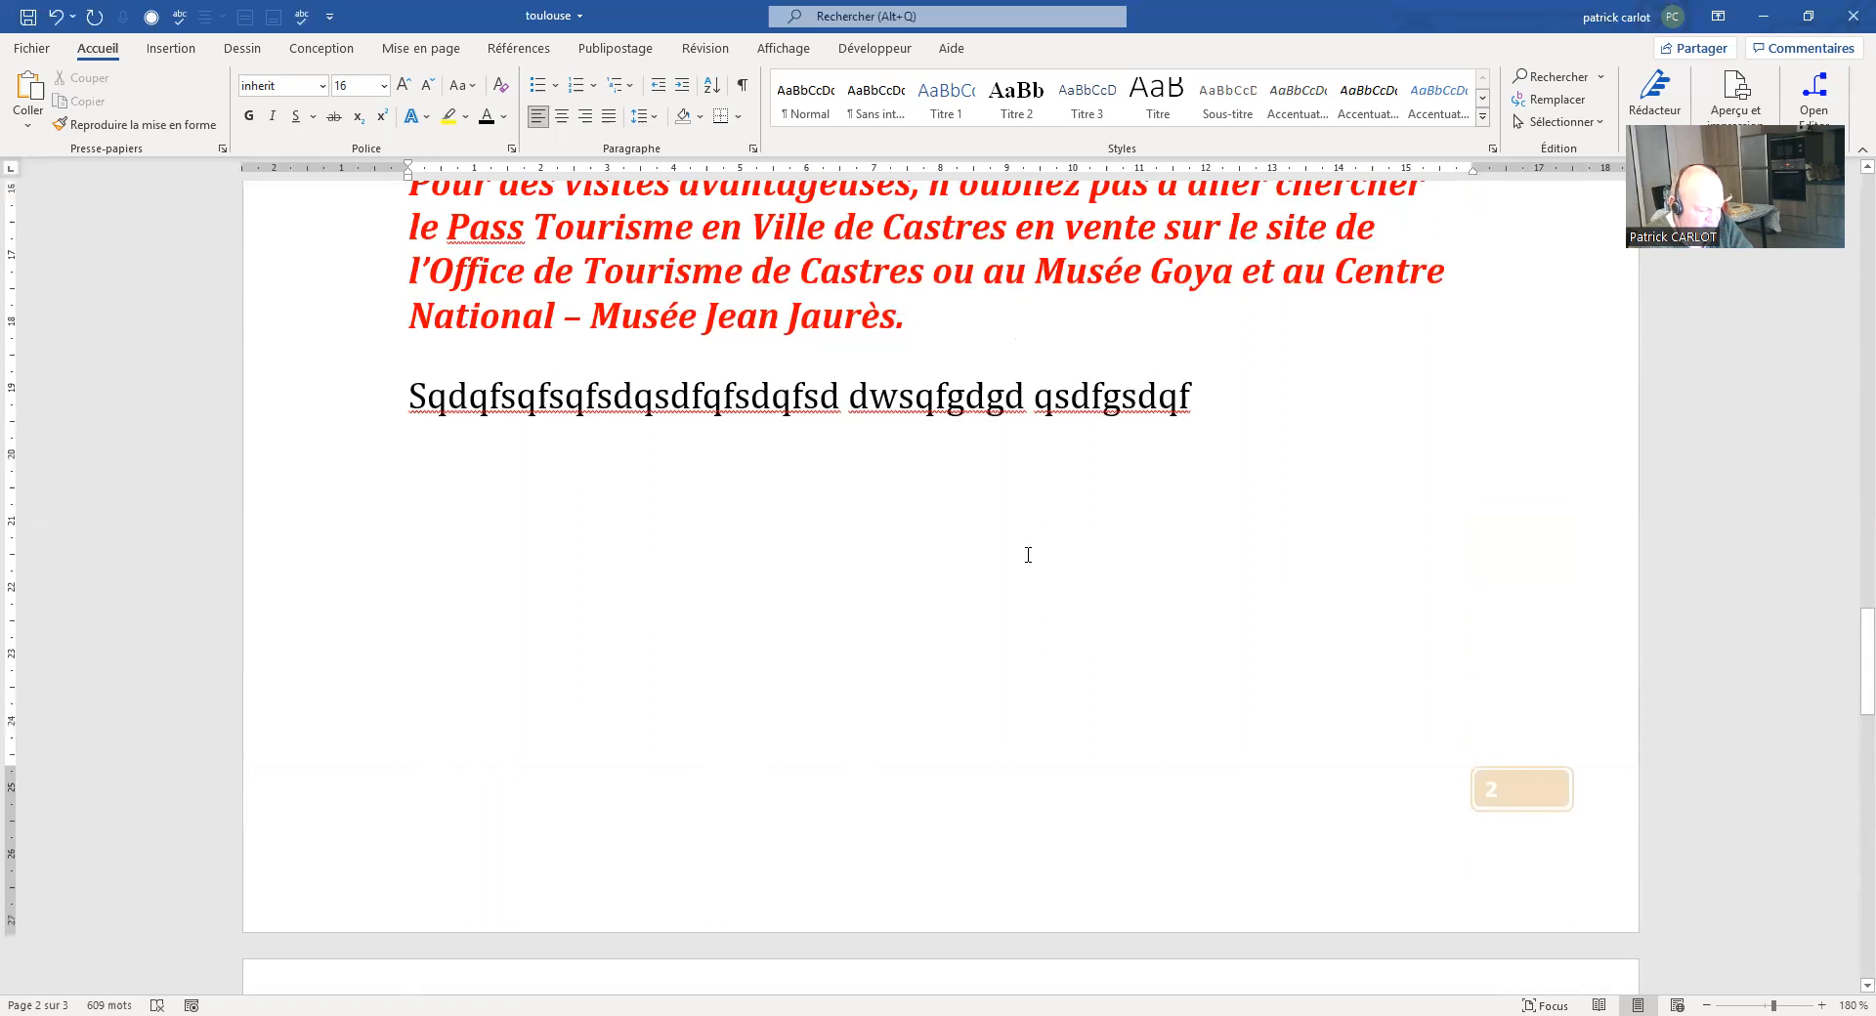
key(Delete)
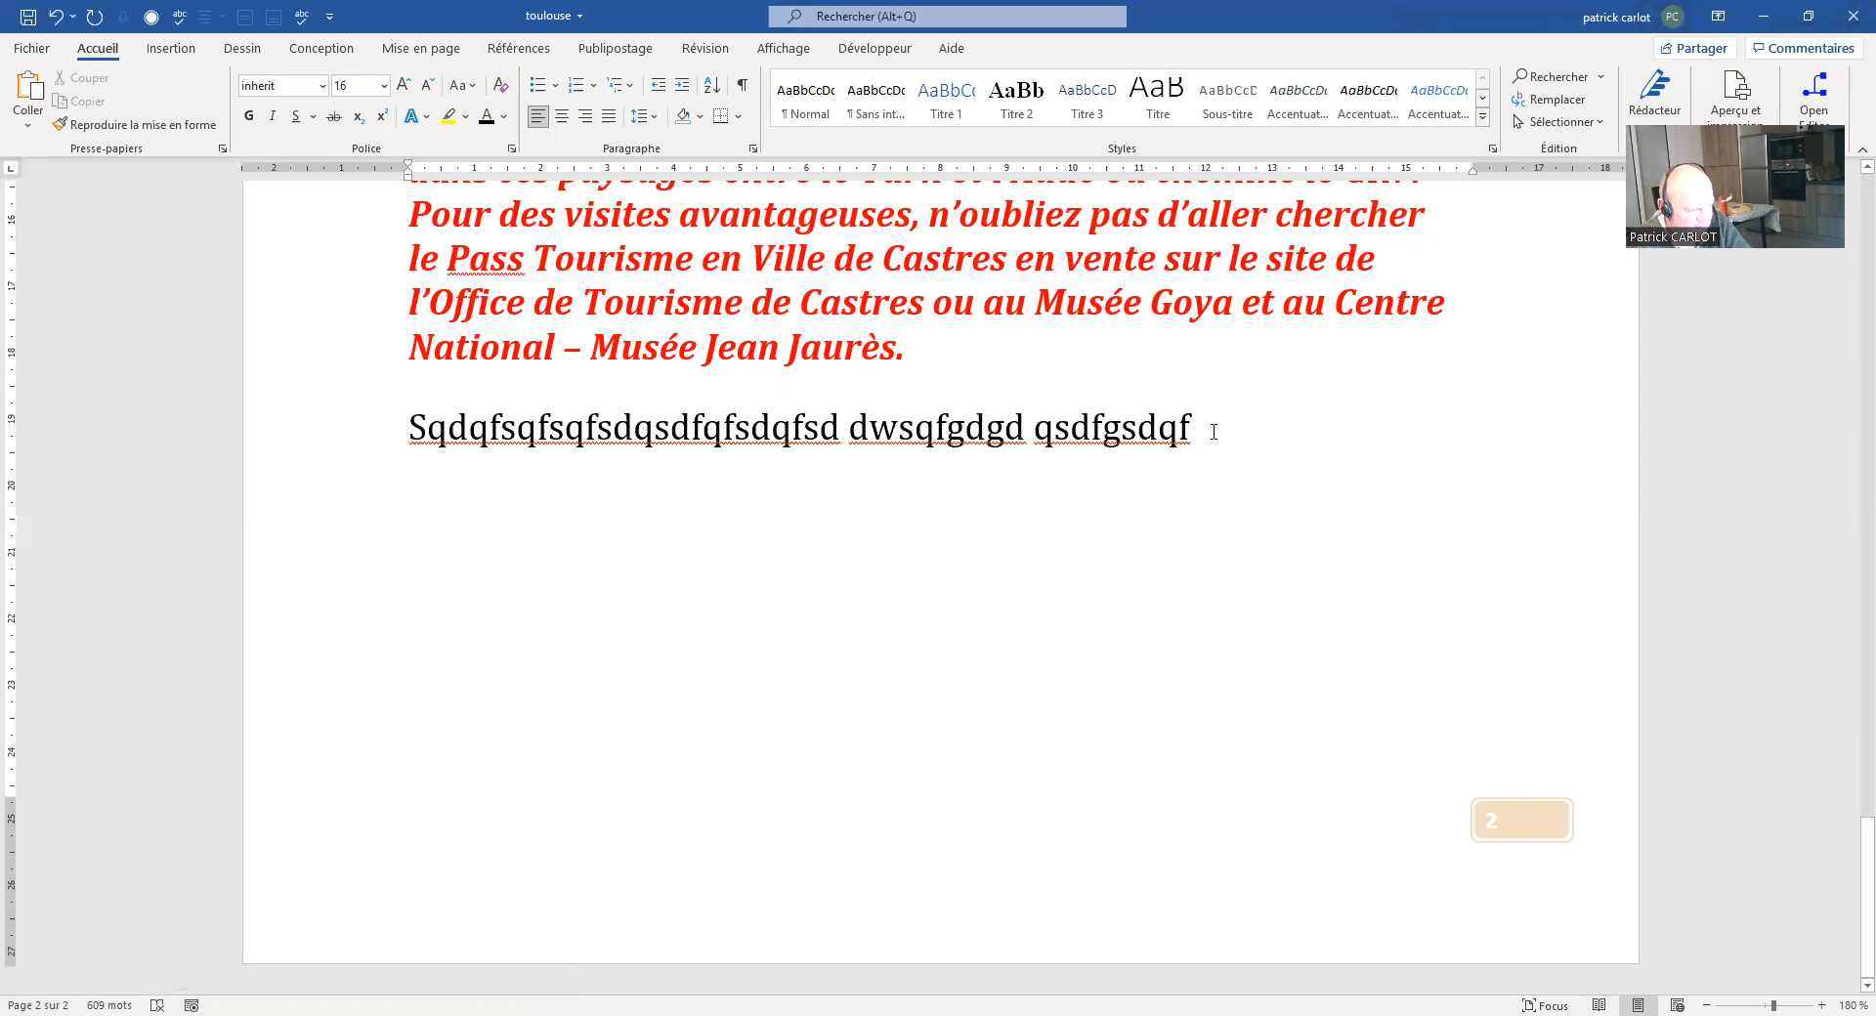
drag(1206, 428, 435, 435)
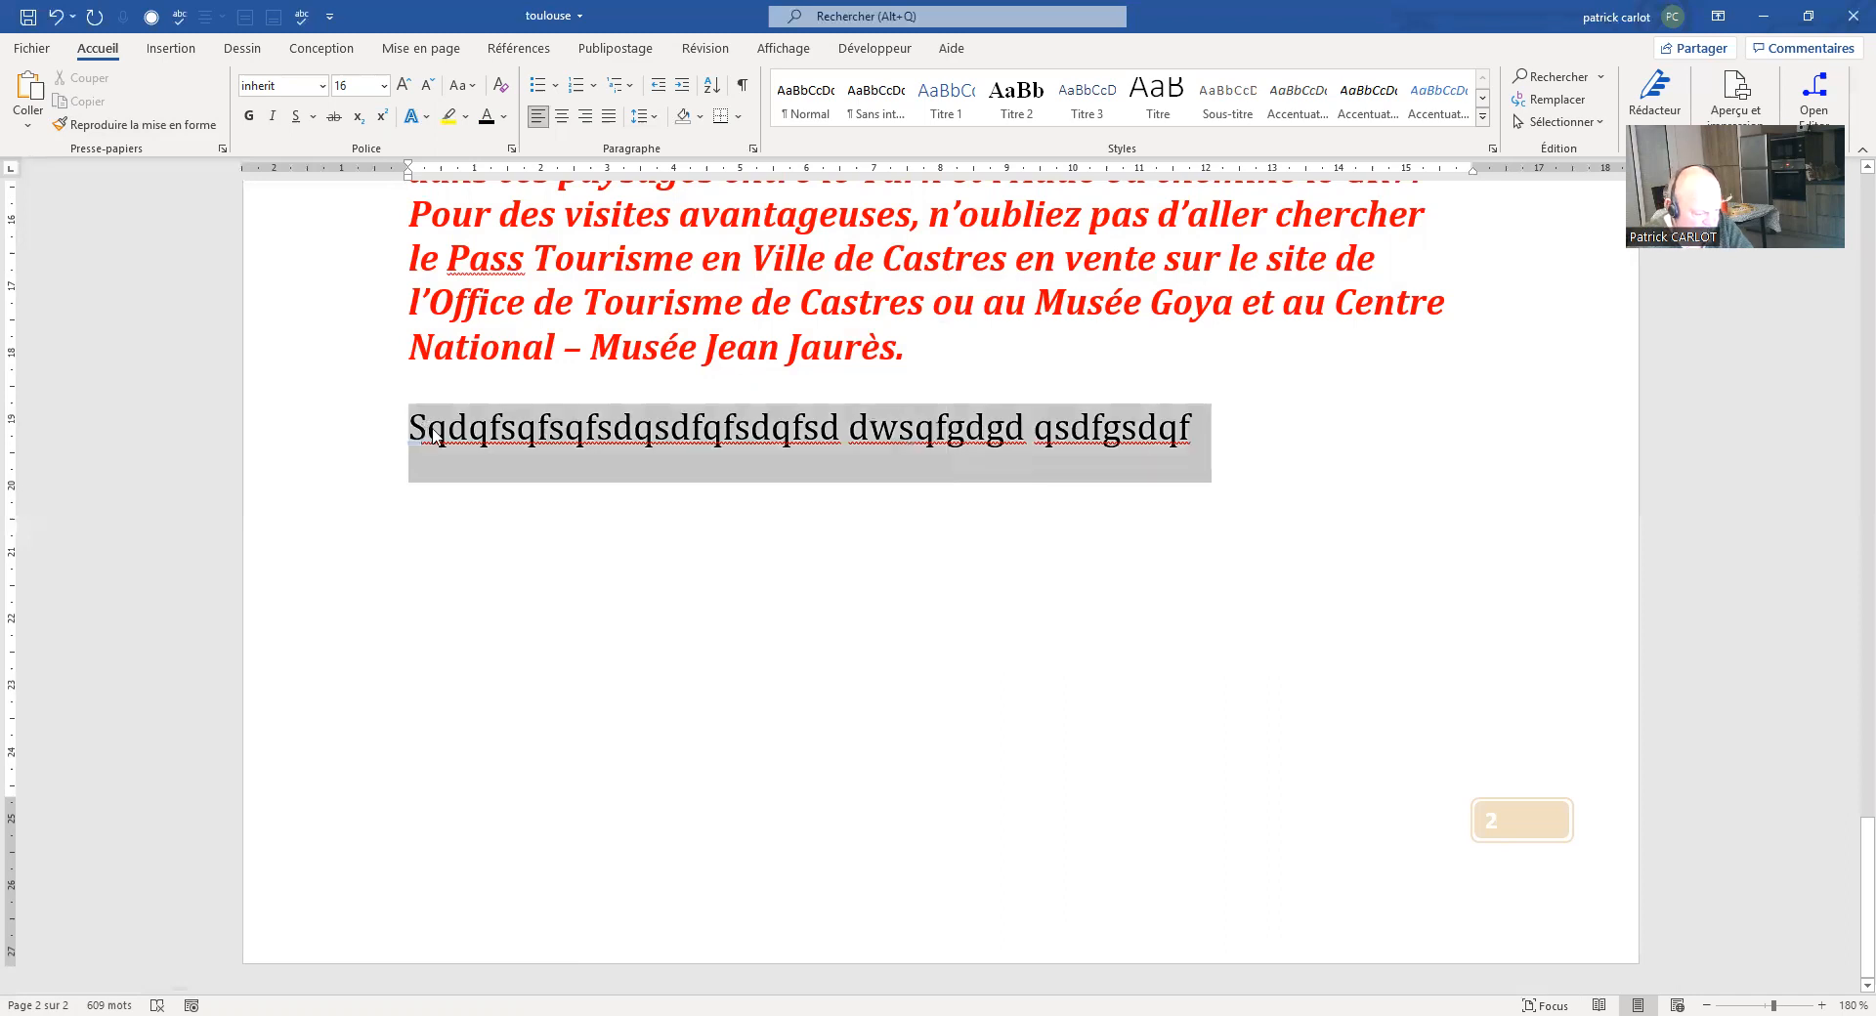
key(BackSpace)
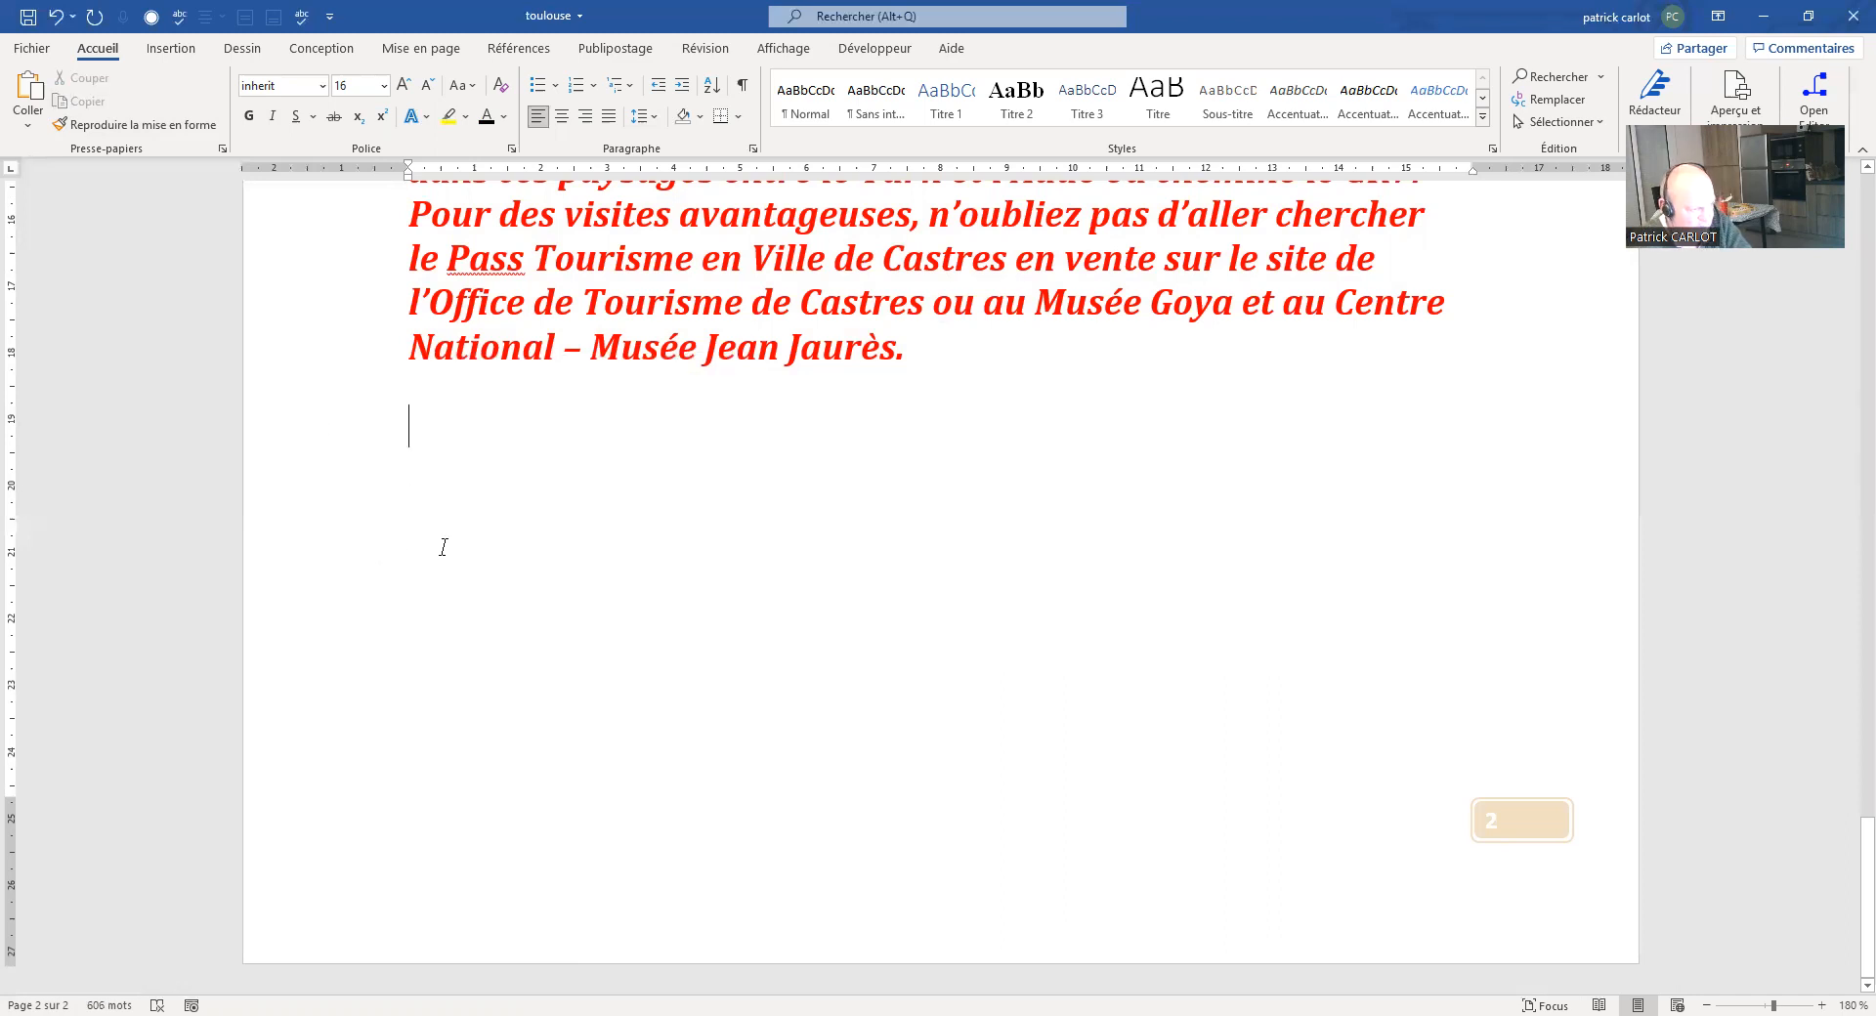
Step: Copy the plain formatting of "allant du blanc au vert, du" with Format Painter to the red last paragraph of the CASTRES section
scroll(438, 544, up, 2)
scroll(436, 571, up, 6)
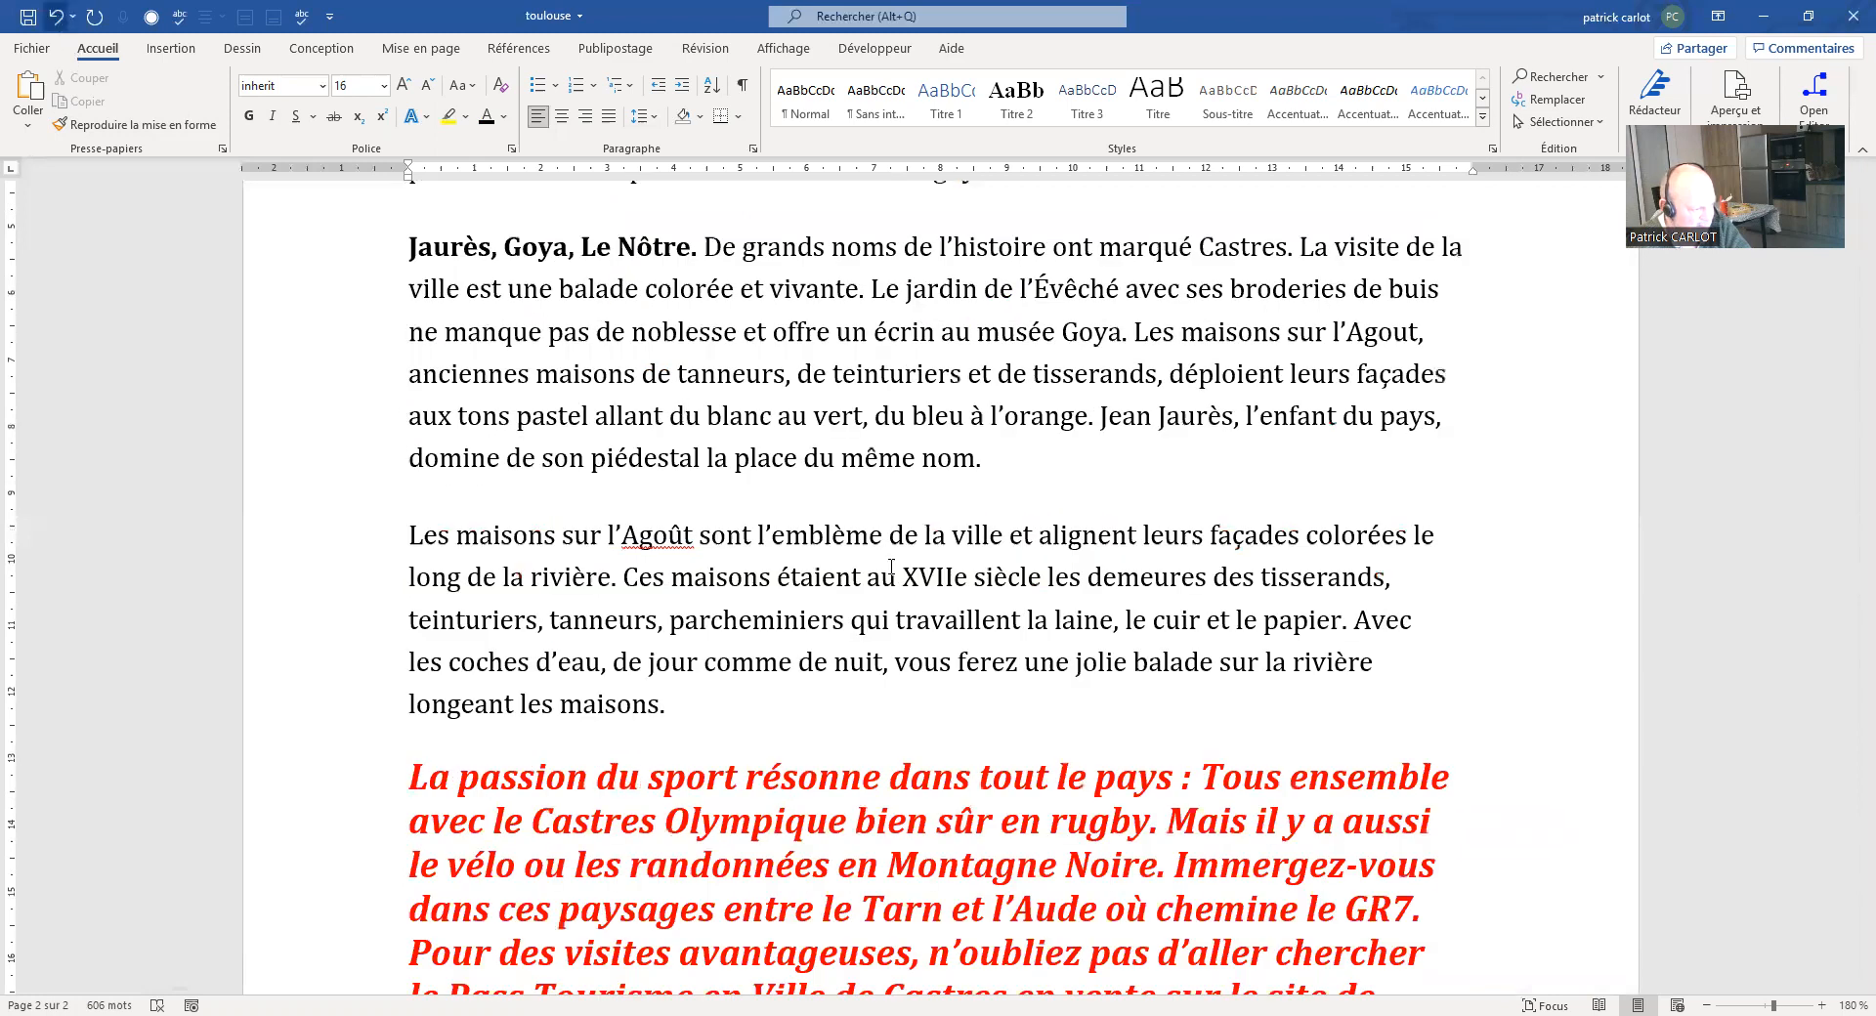
scroll(884, 572, down, 1)
scroll(929, 531, down, 1)
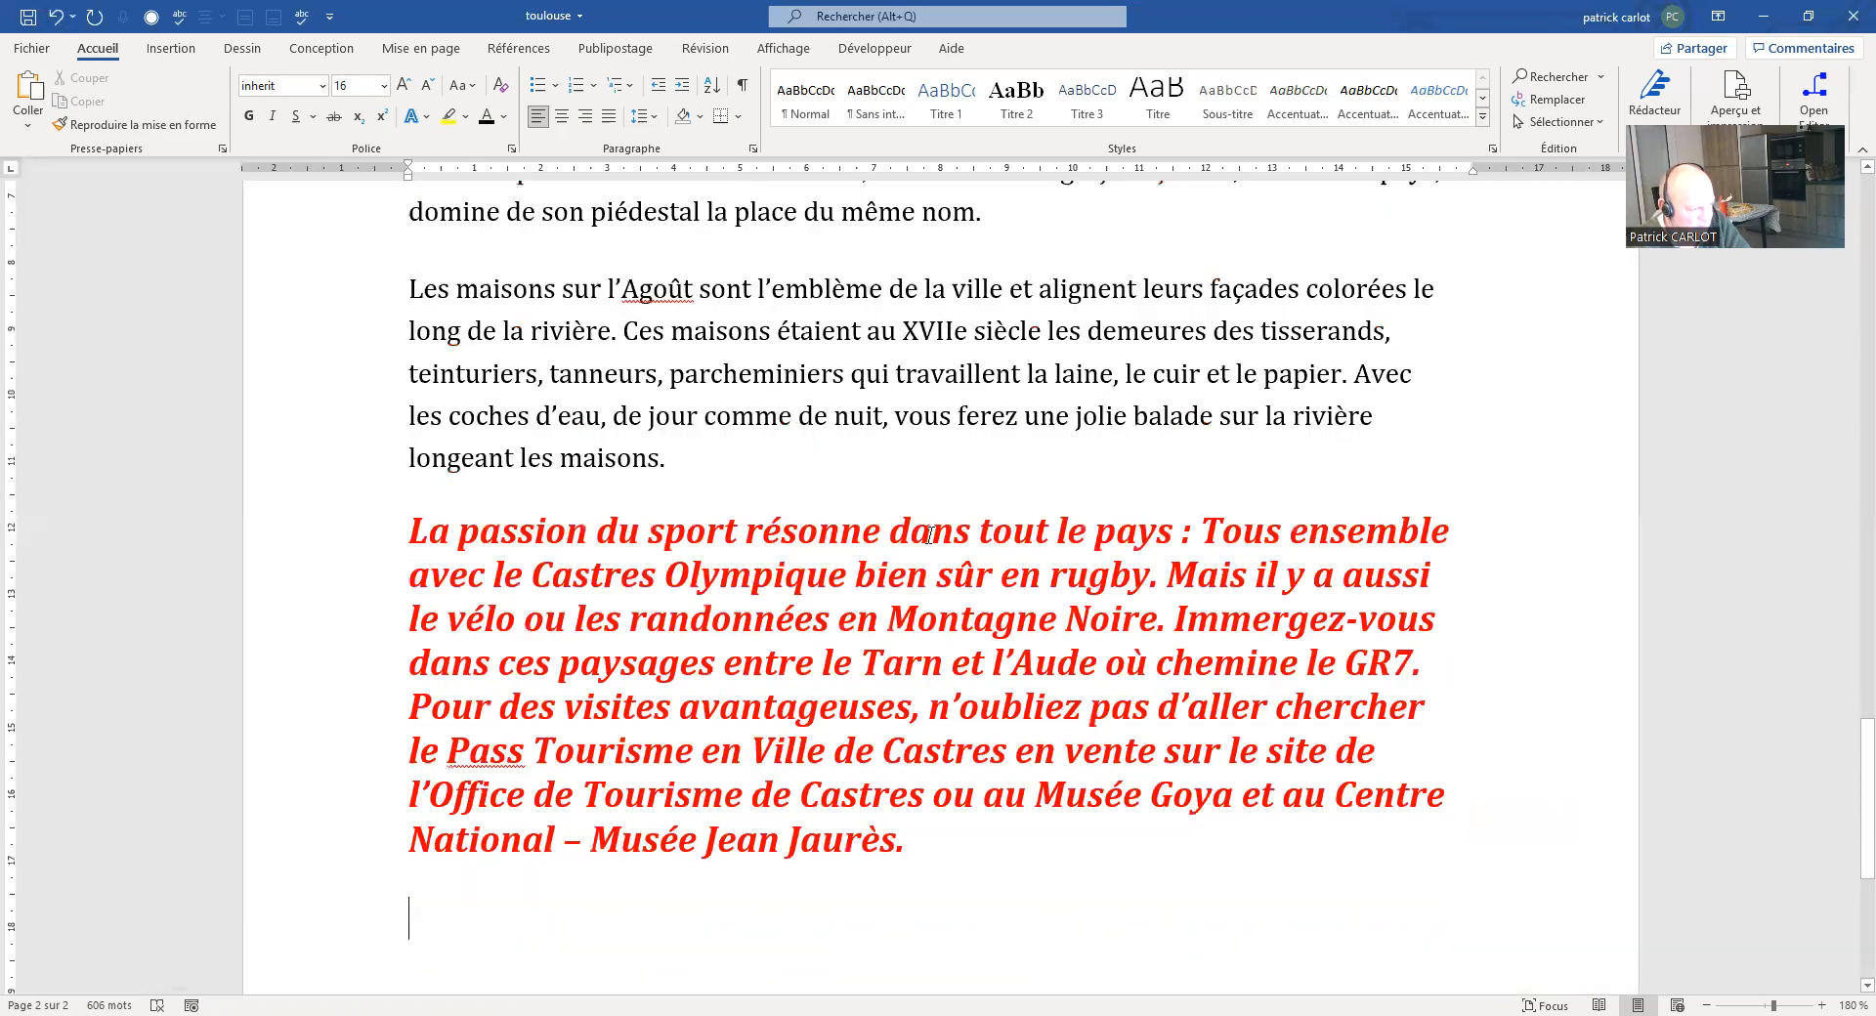
scroll(682, 415, up, 3)
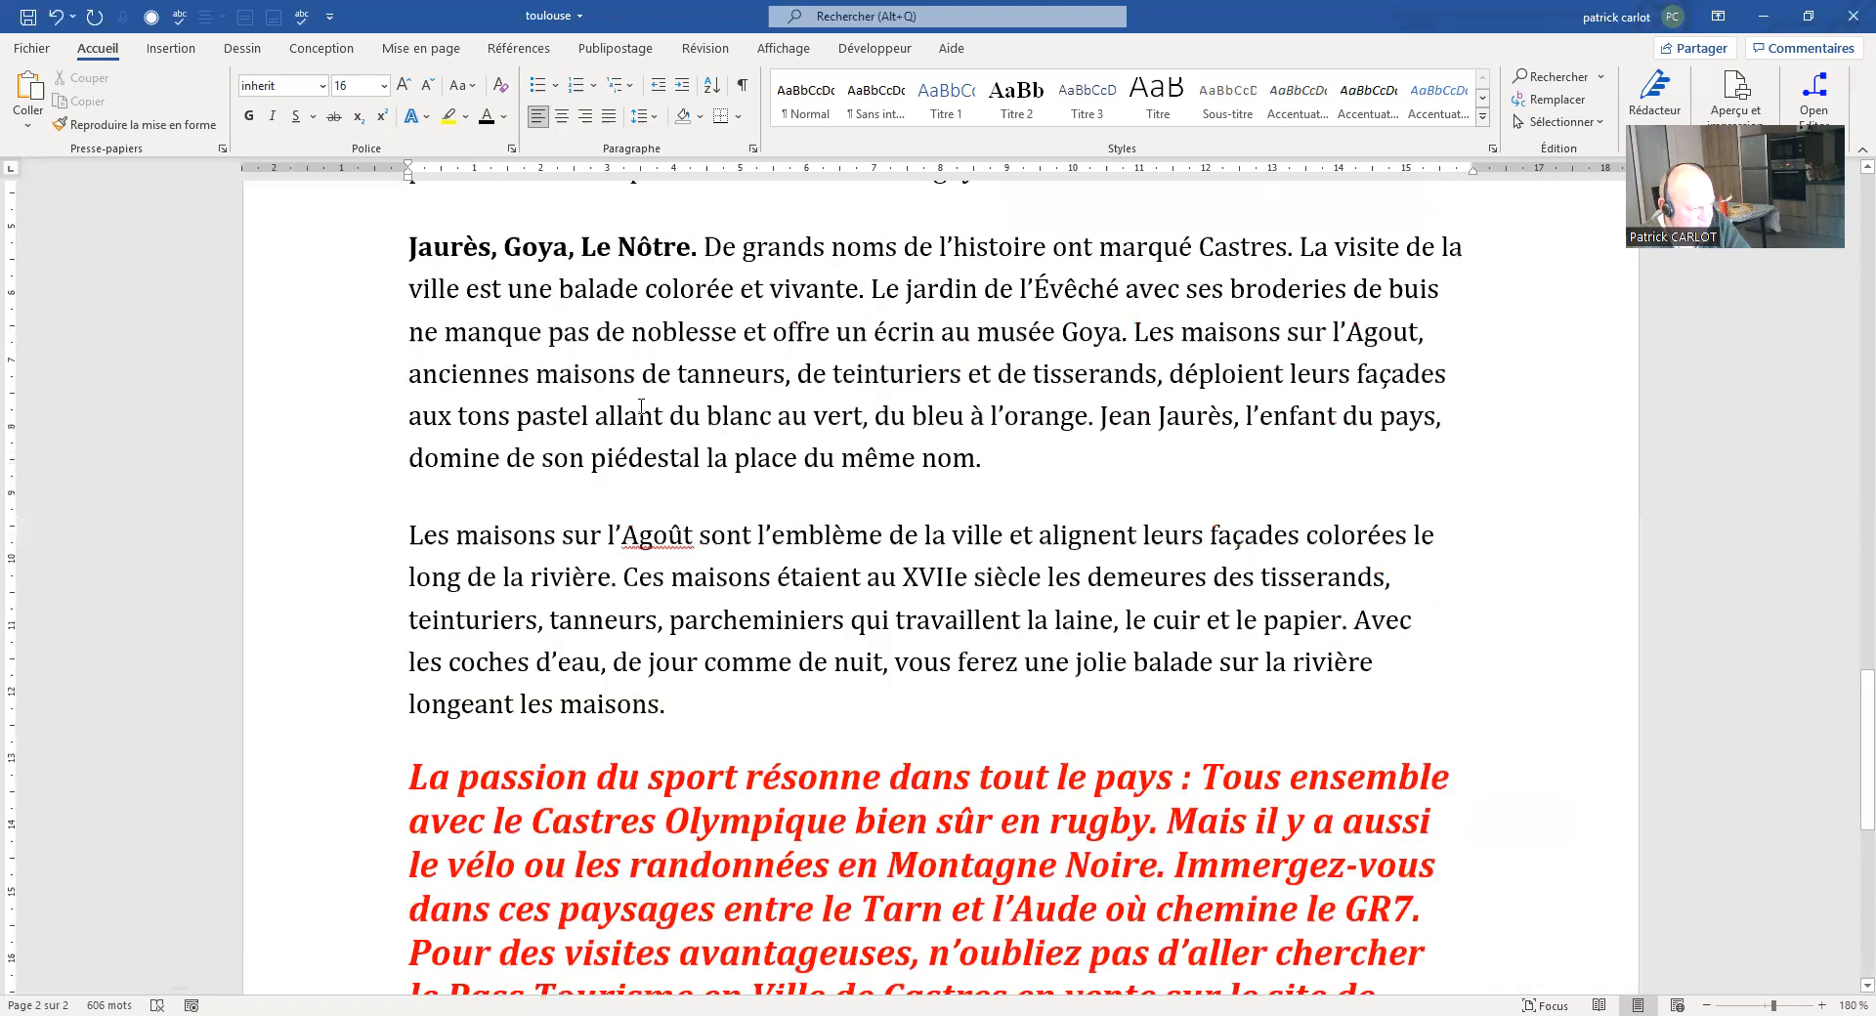
drag(615, 417, 897, 430)
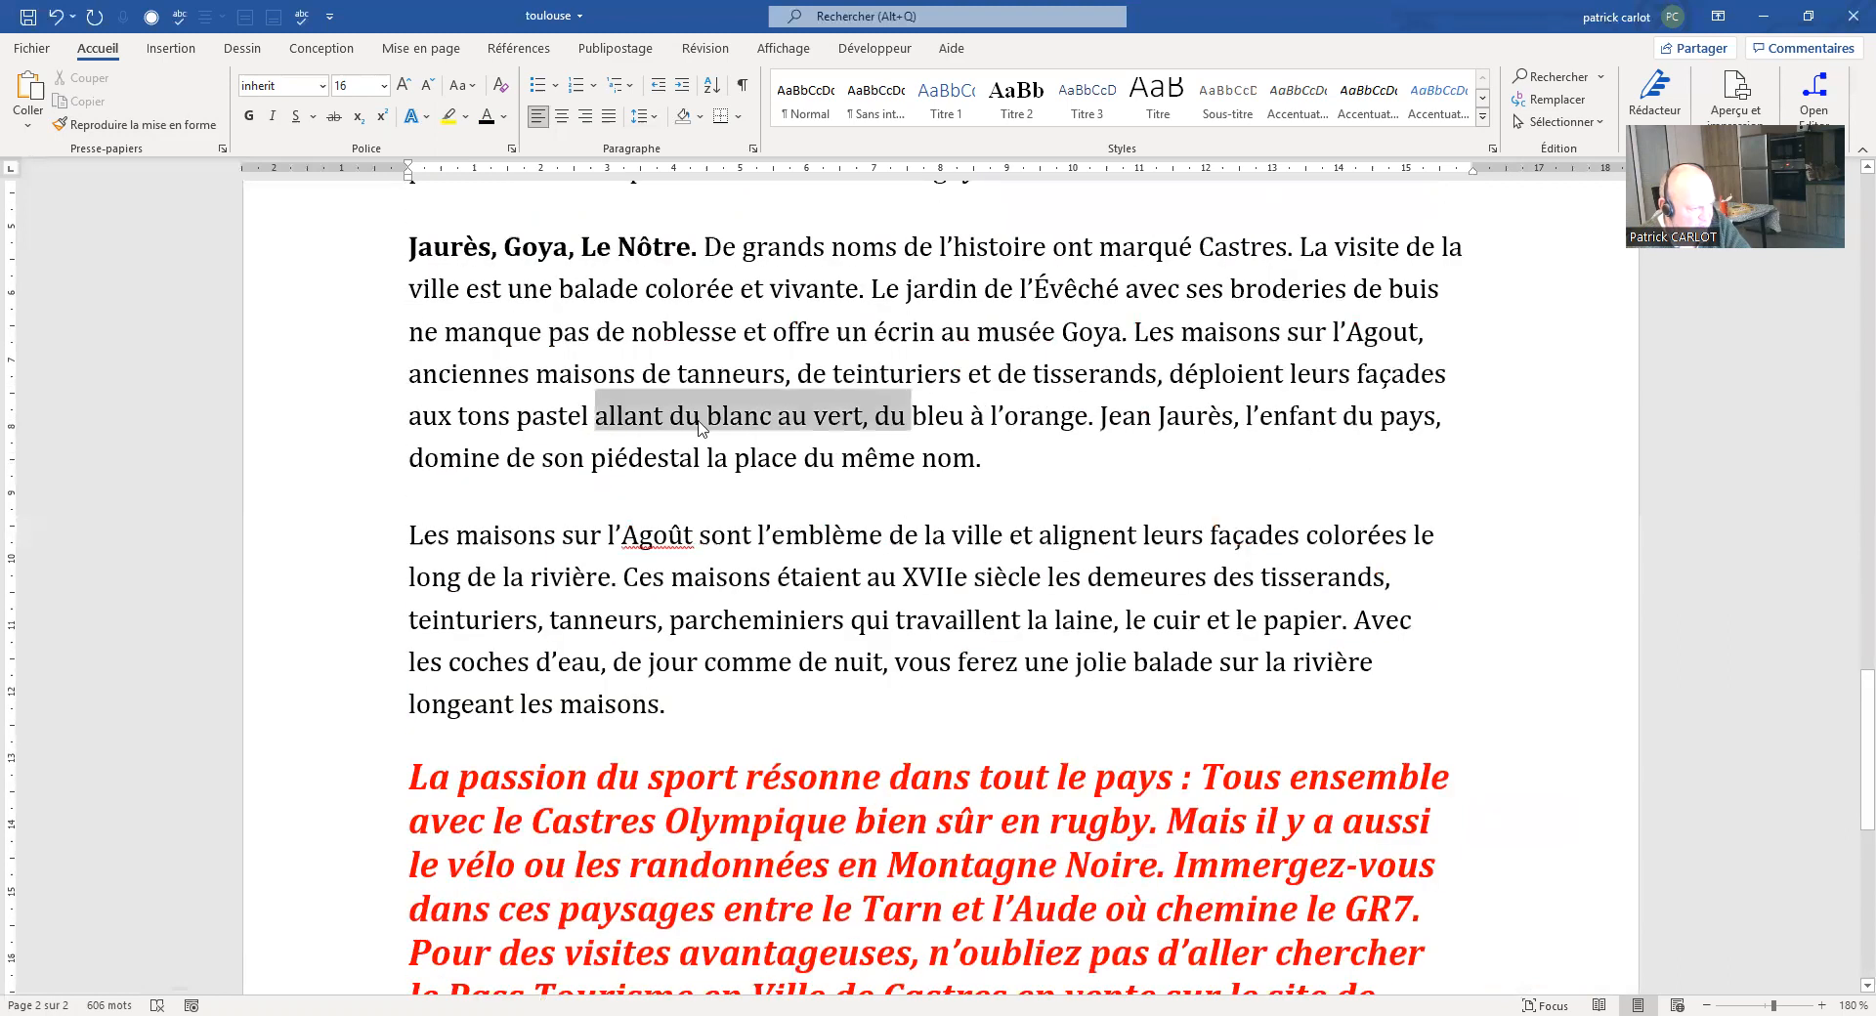
click(130, 124)
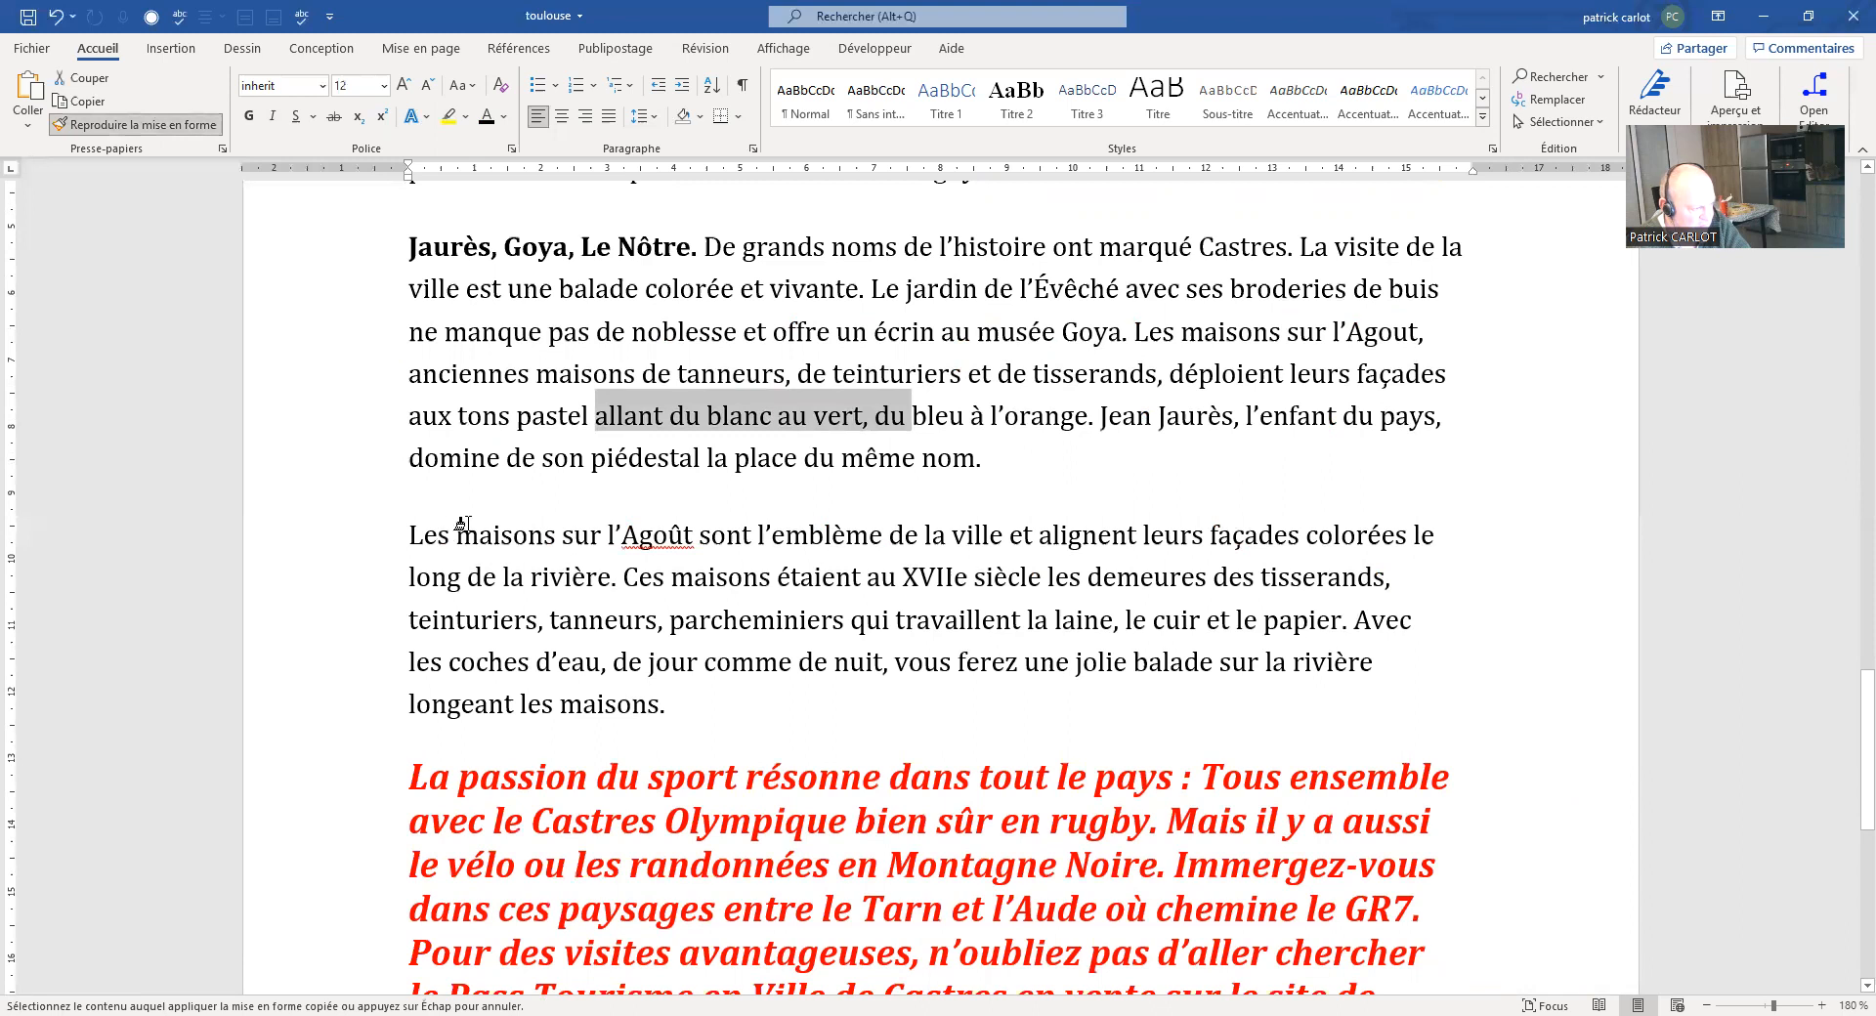
scroll(396, 469, down, 2)
scroll(395, 440, down, 2)
mouse_move(401, 448)
mouse_down()
mouse_move(779, 694)
mouse_move(904, 761)
mouse_move(942, 754)
mouse_up()
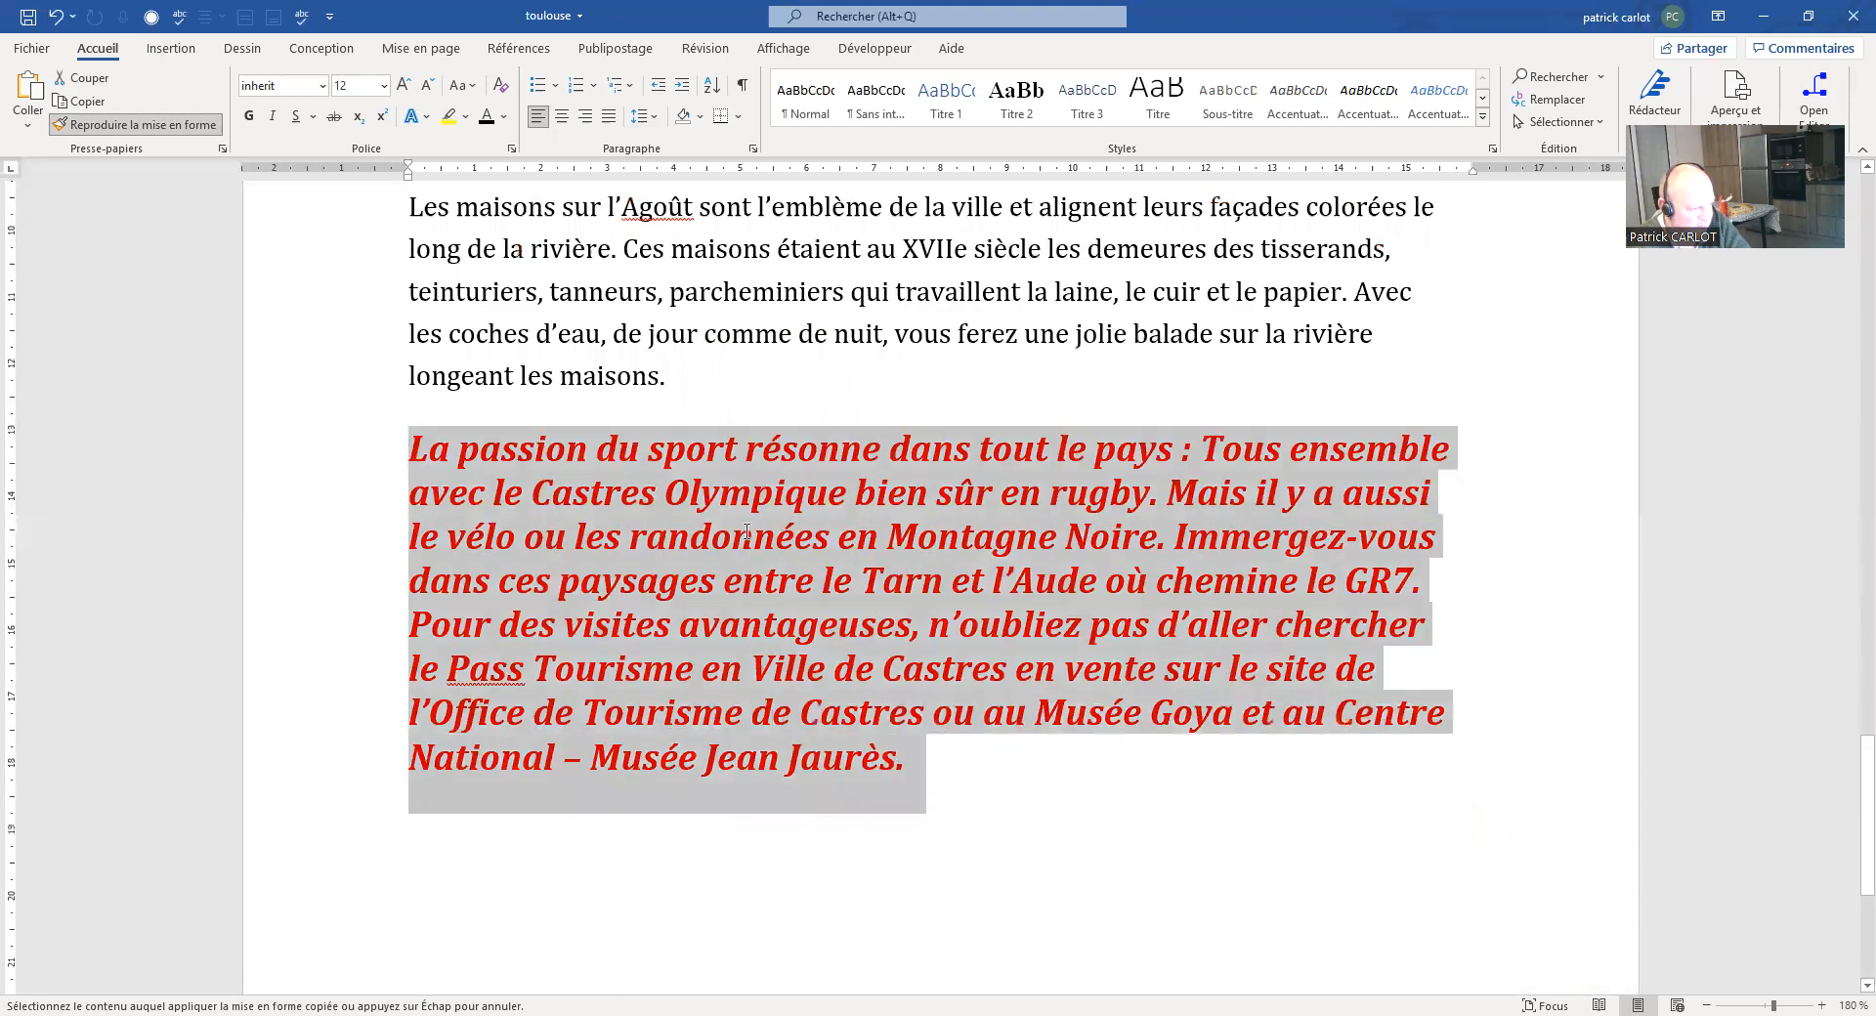
Step: Look through the document from its end up to the title for passages still in red formatting
scroll(762, 556, down, 4)
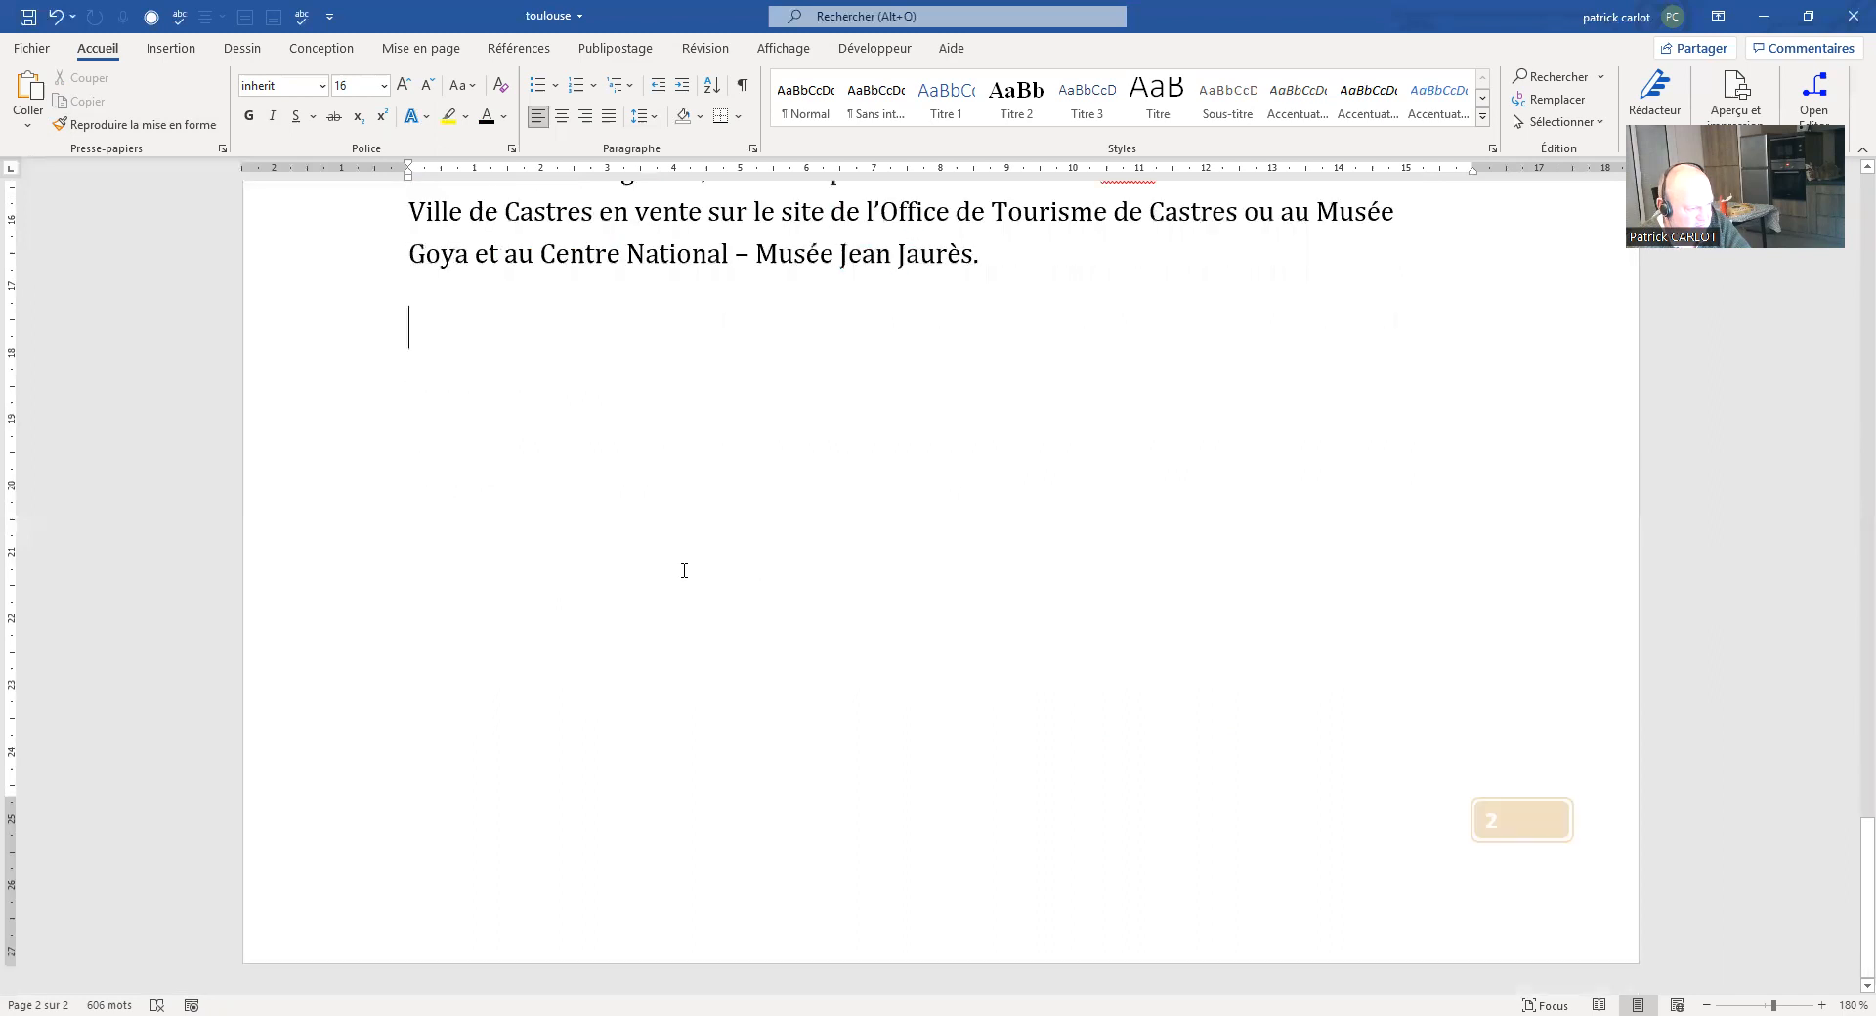
scroll(699, 528, up, 10)
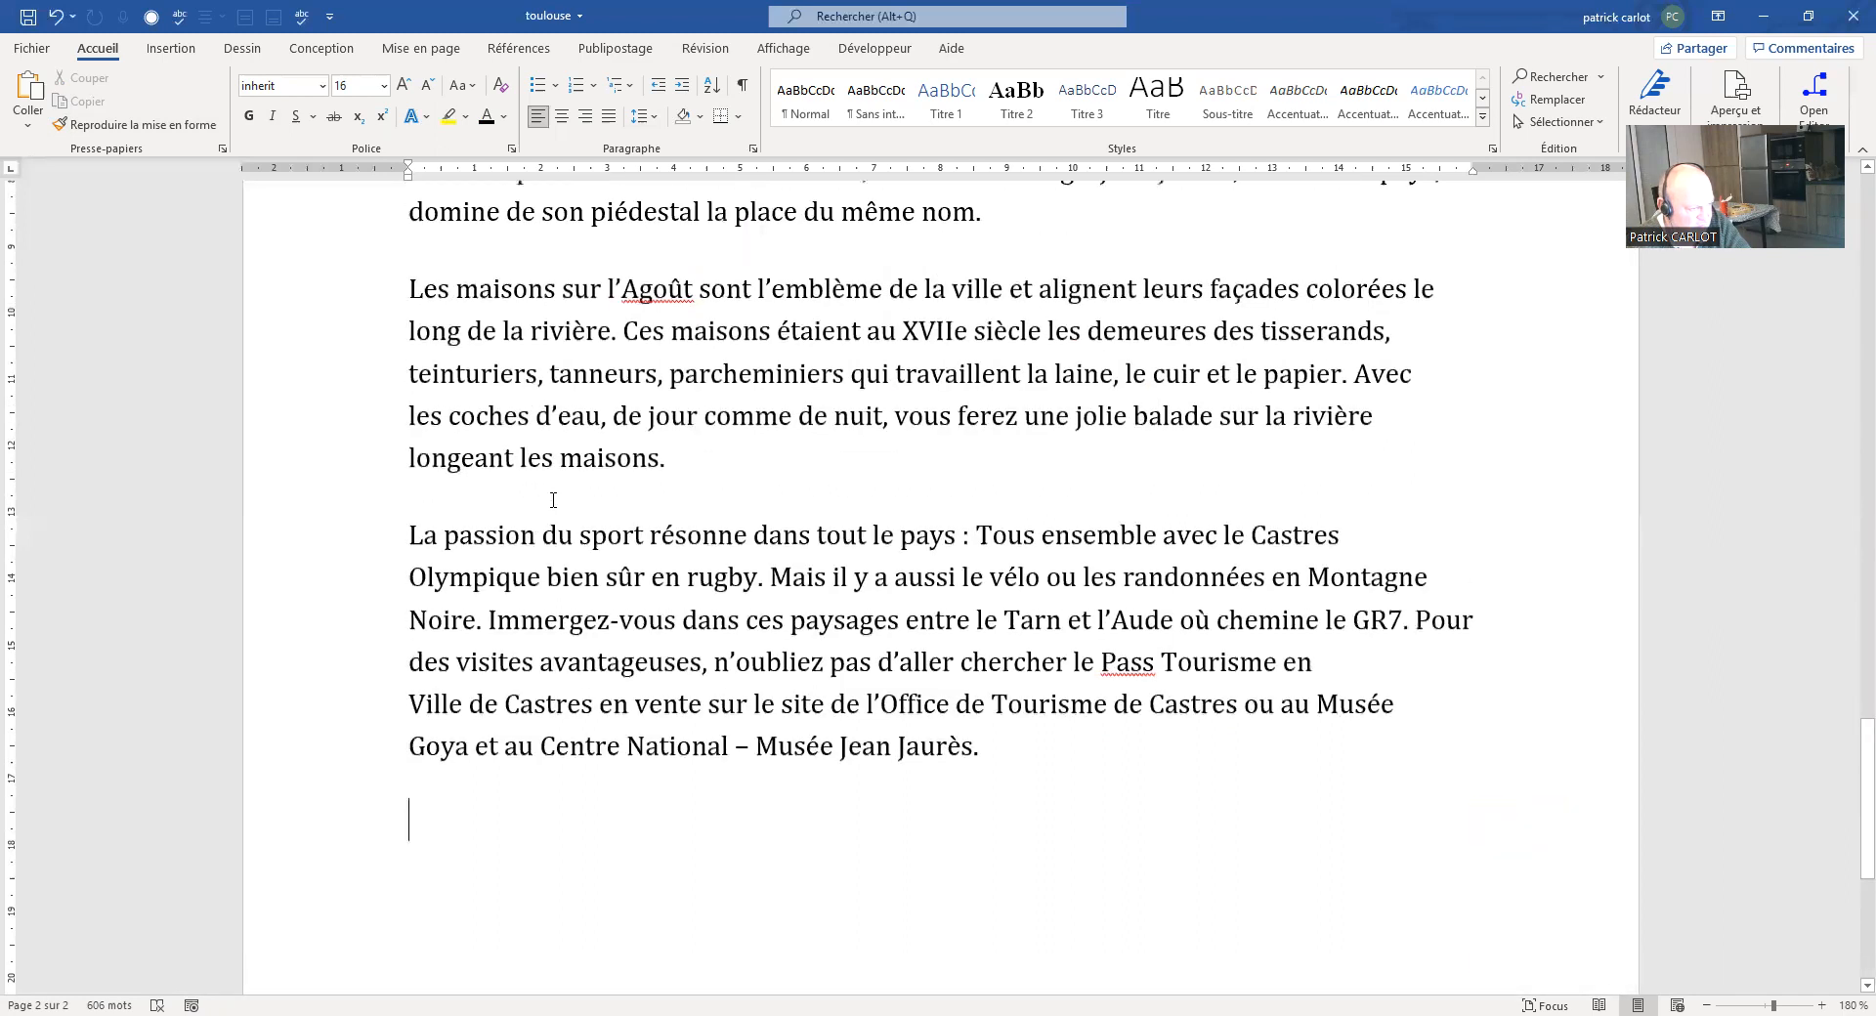
scroll(584, 473, up, 15)
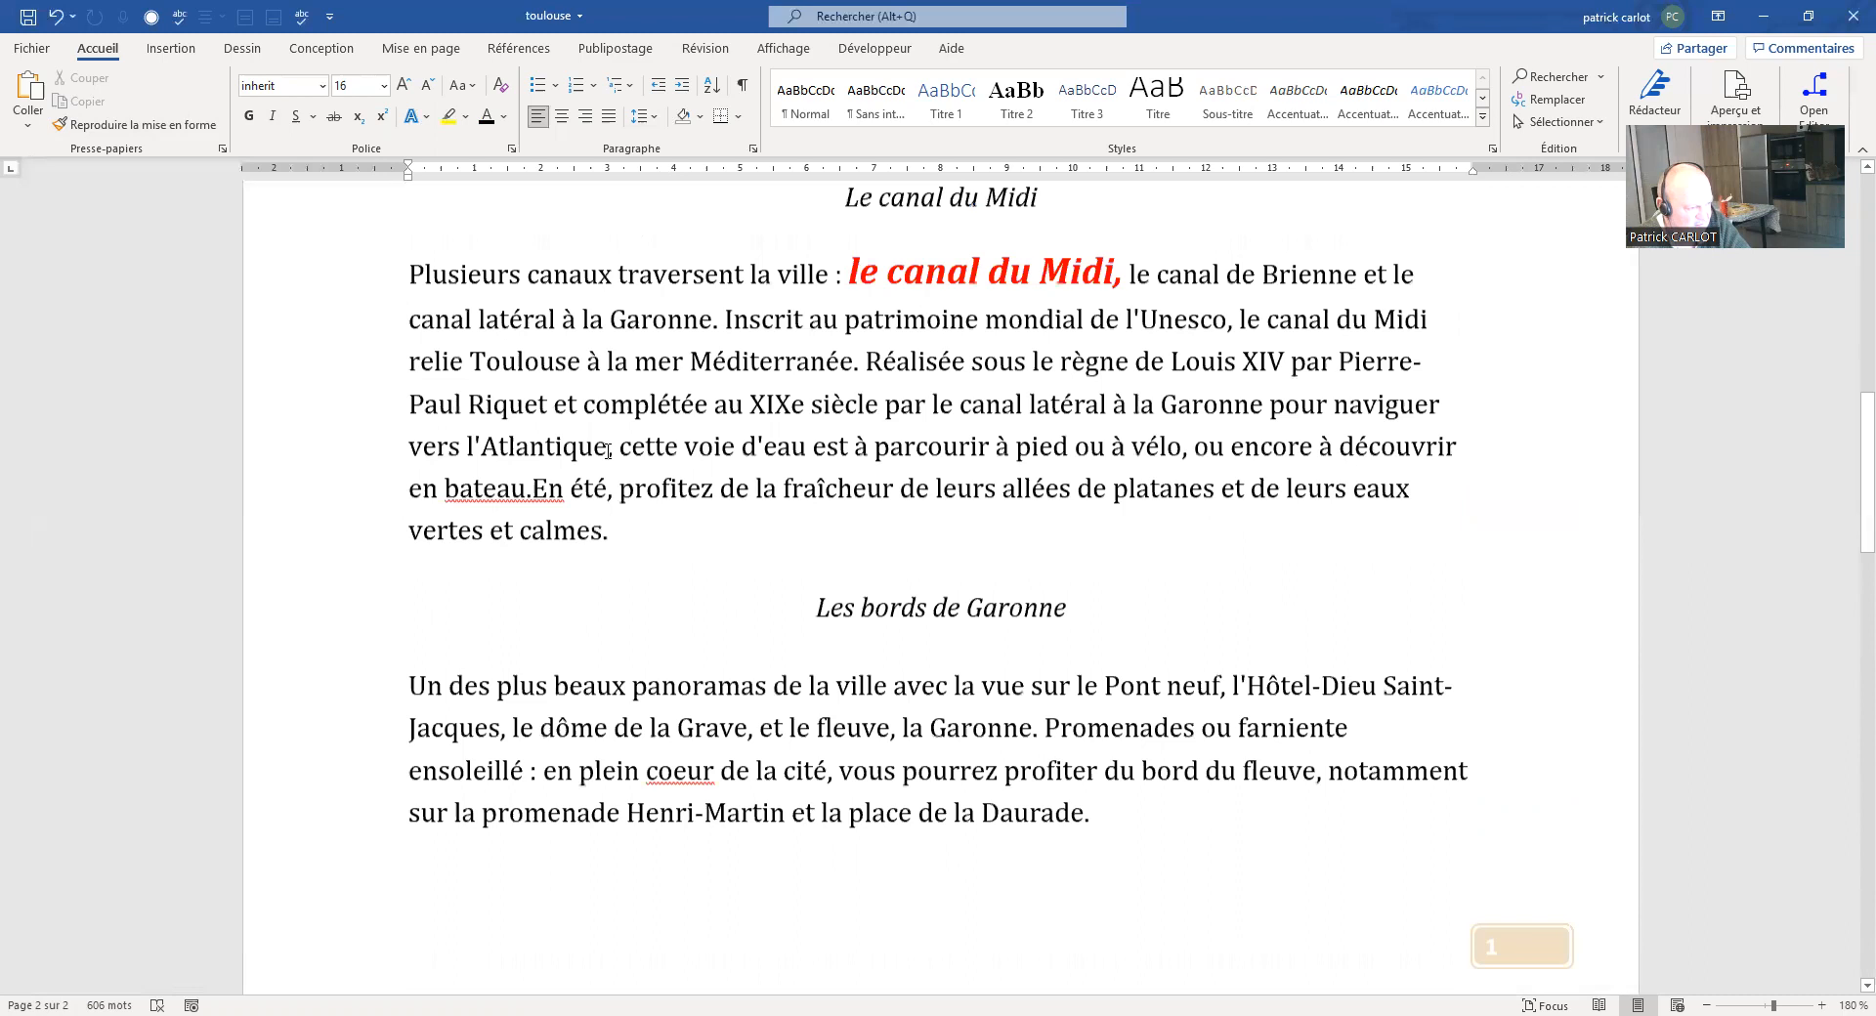
scroll(762, 578, up, 1)
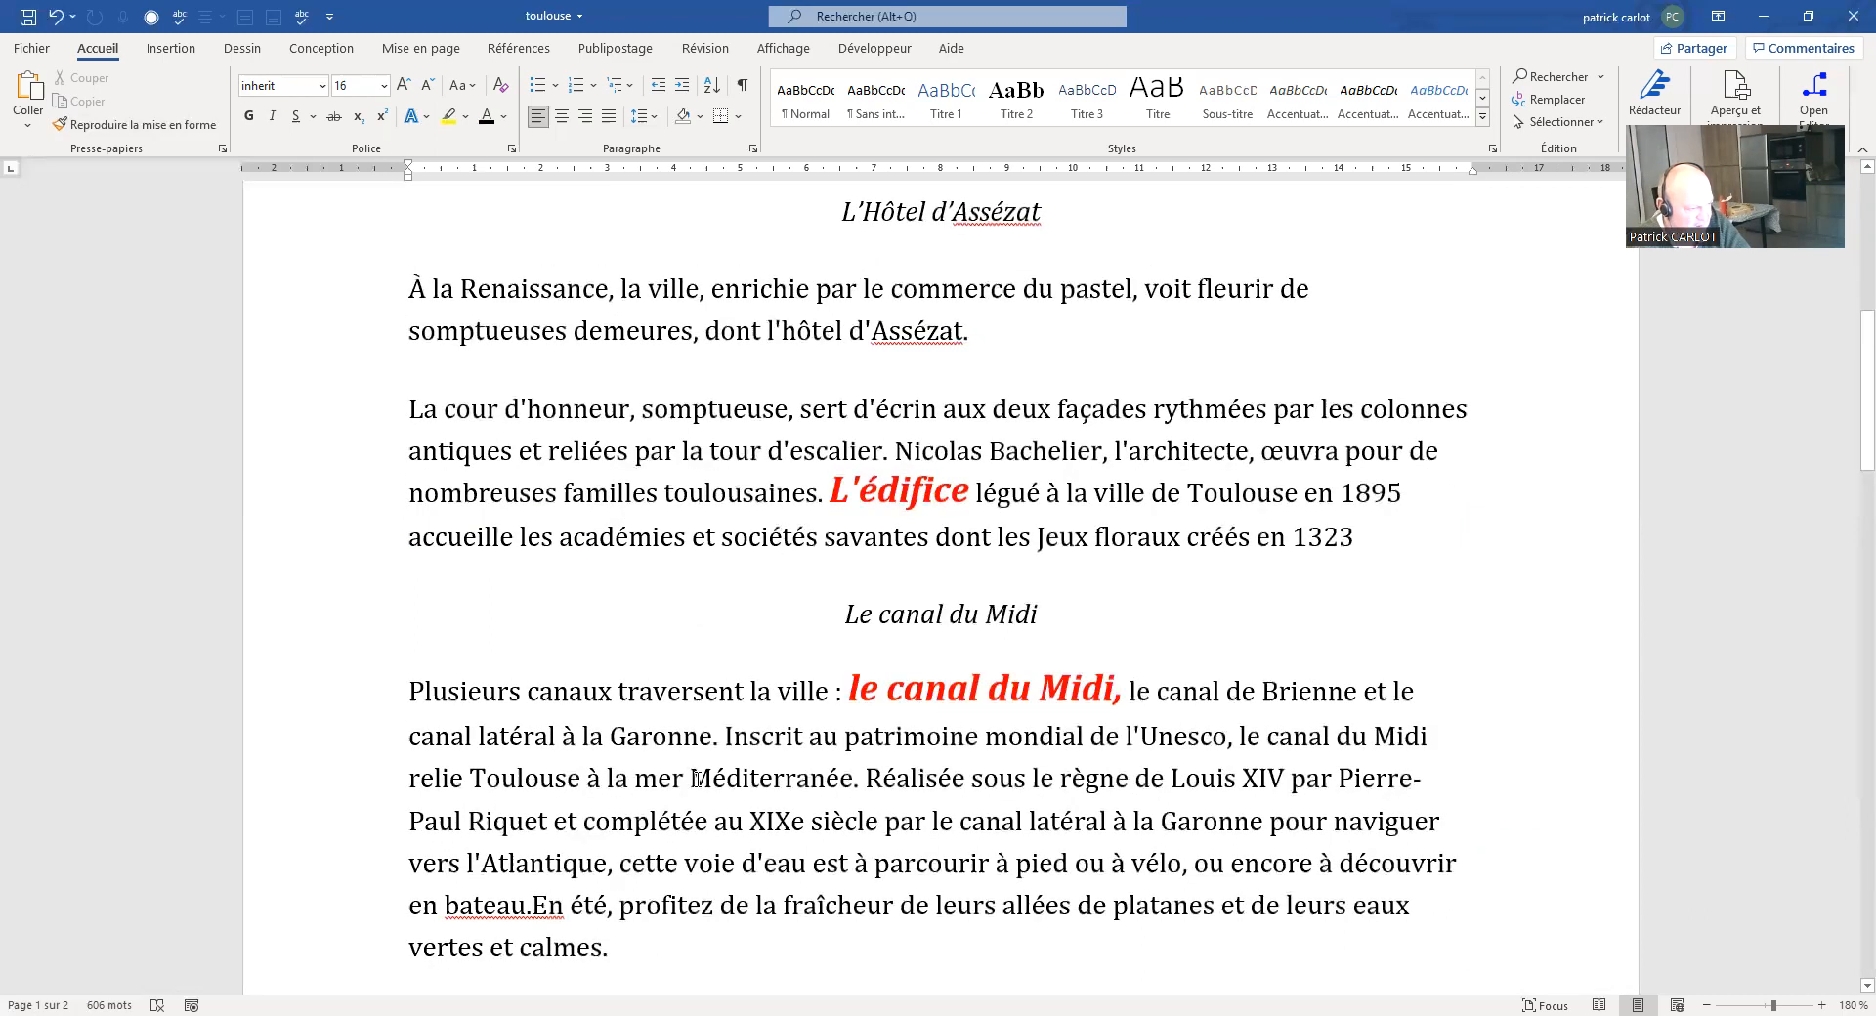
scroll(654, 657, up, 2)
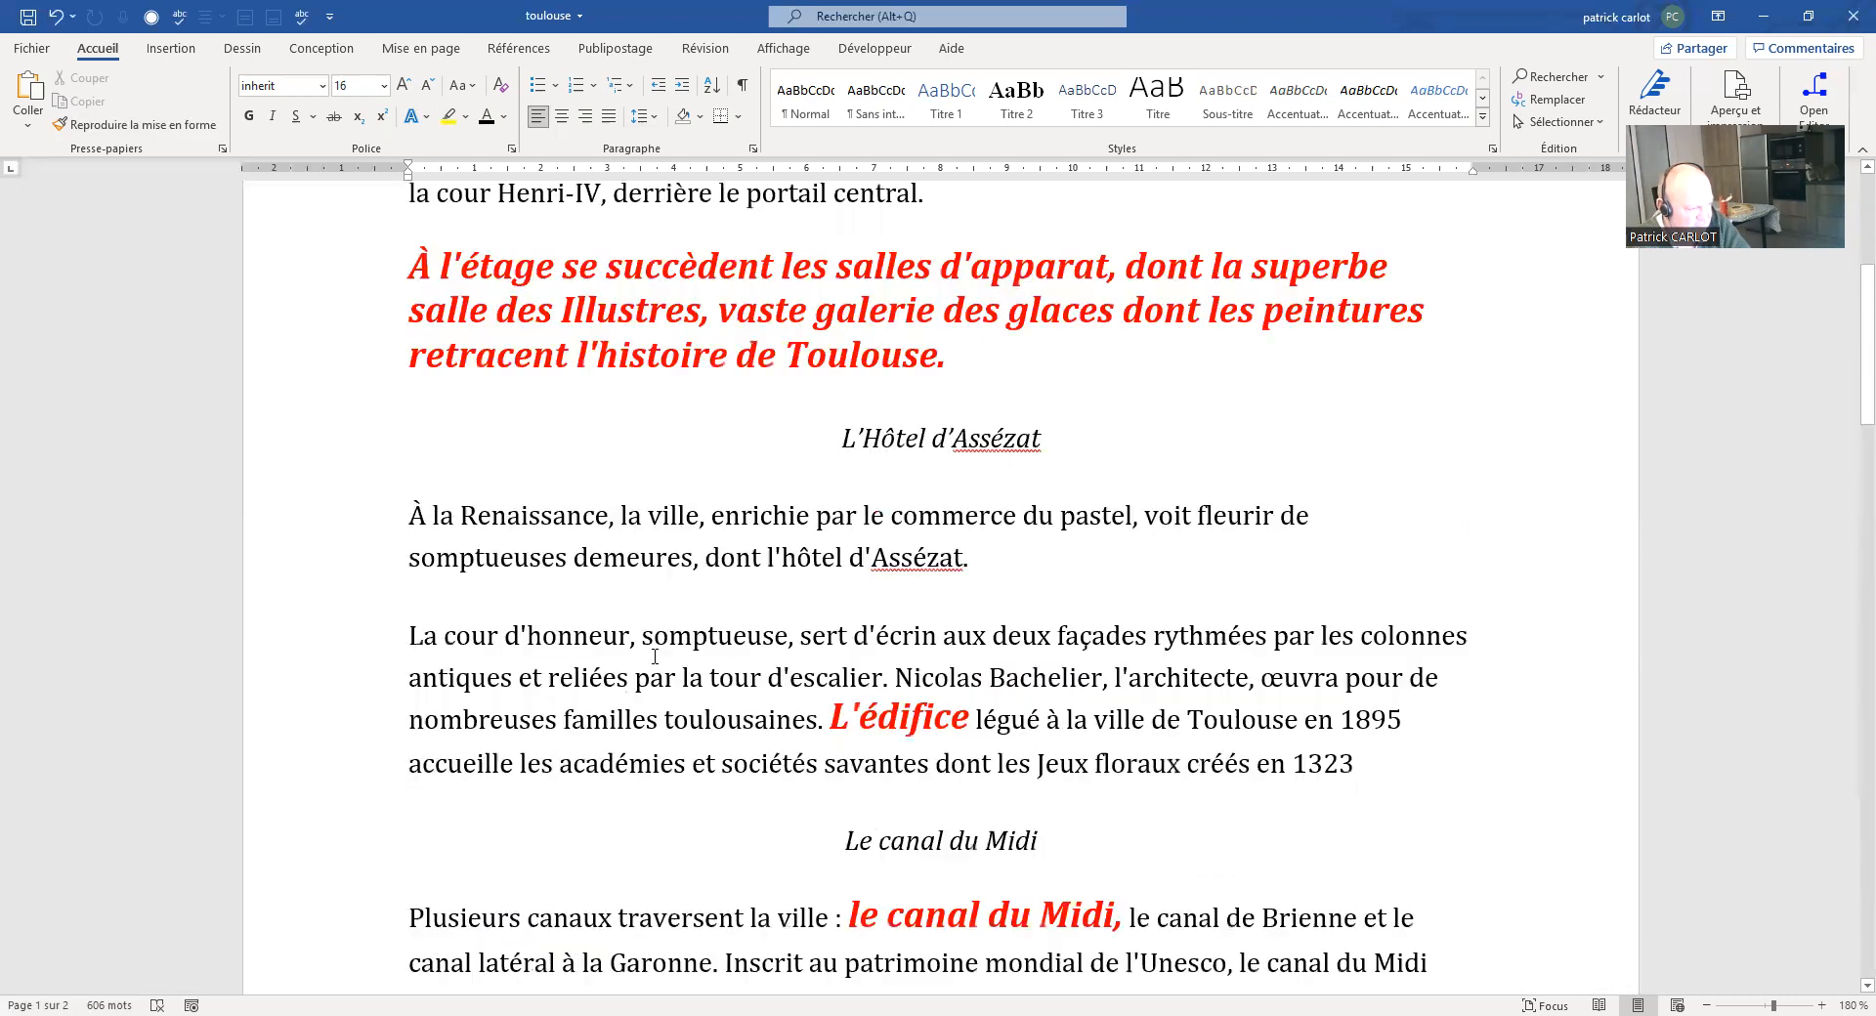
scroll(672, 636, up, 4)
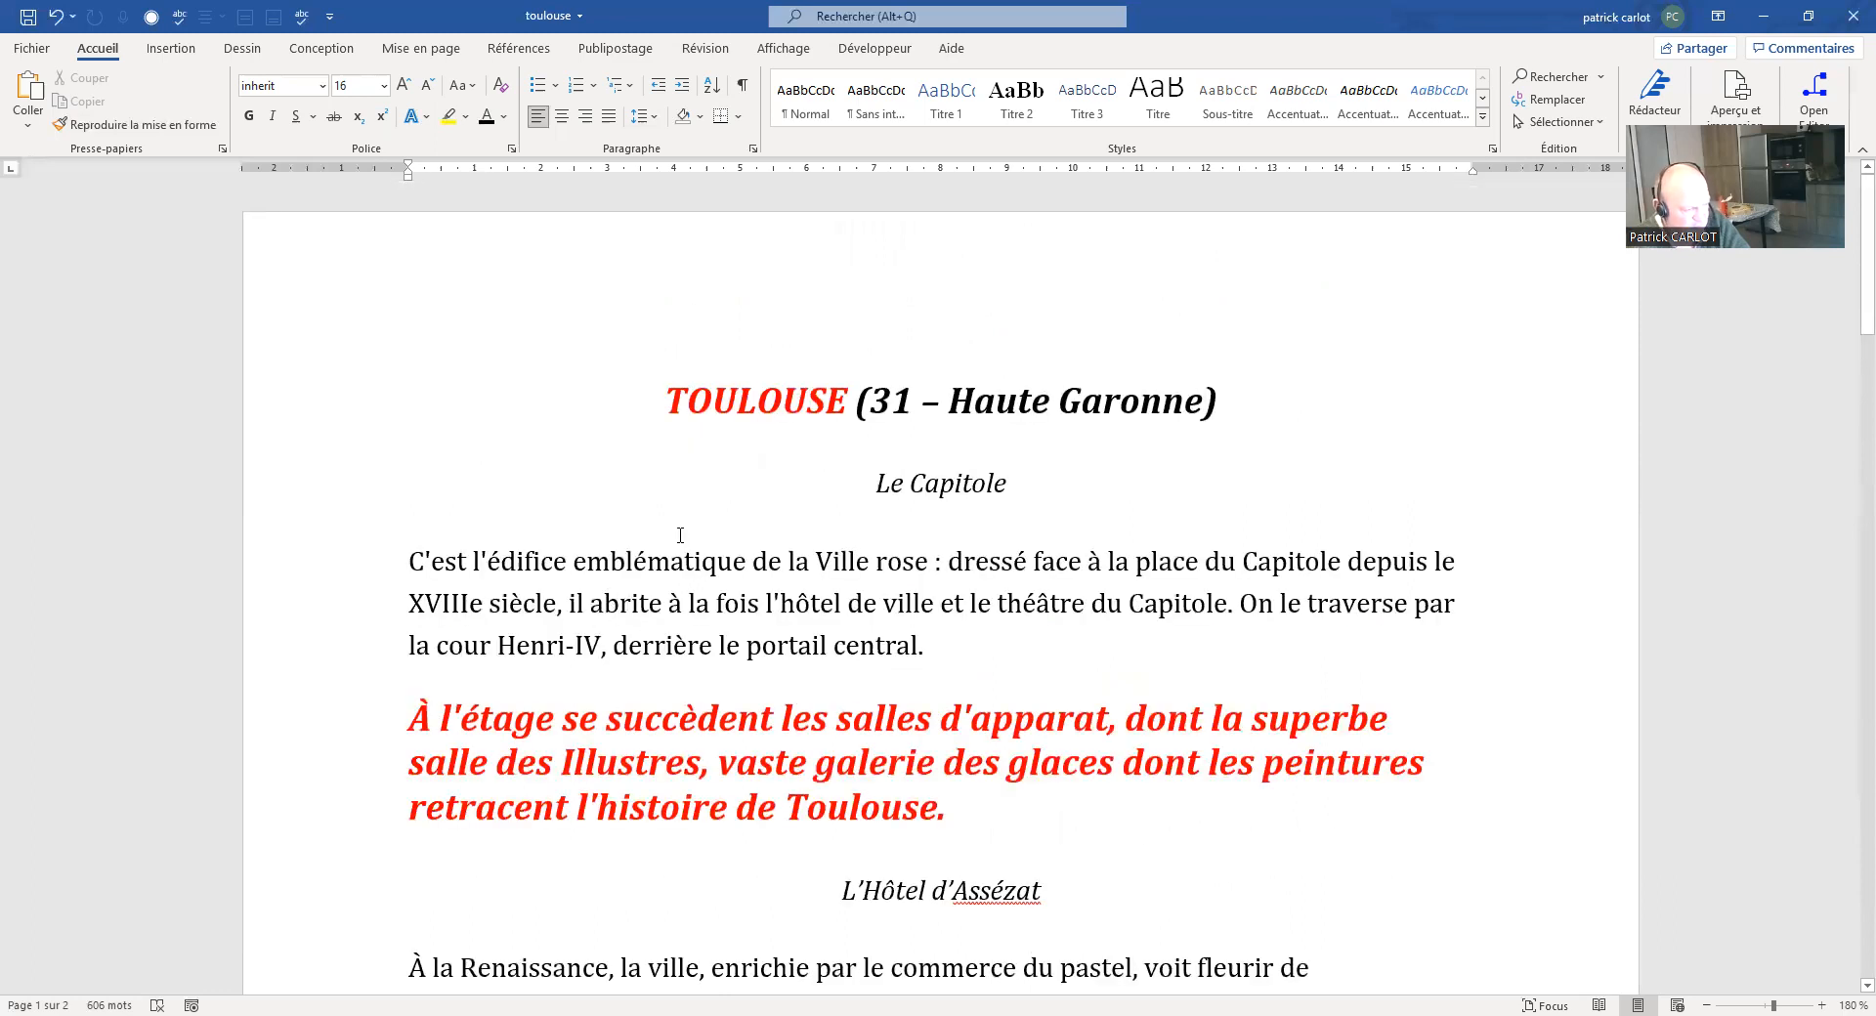
scroll(666, 539, down, 1)
scroll(665, 539, down, 2)
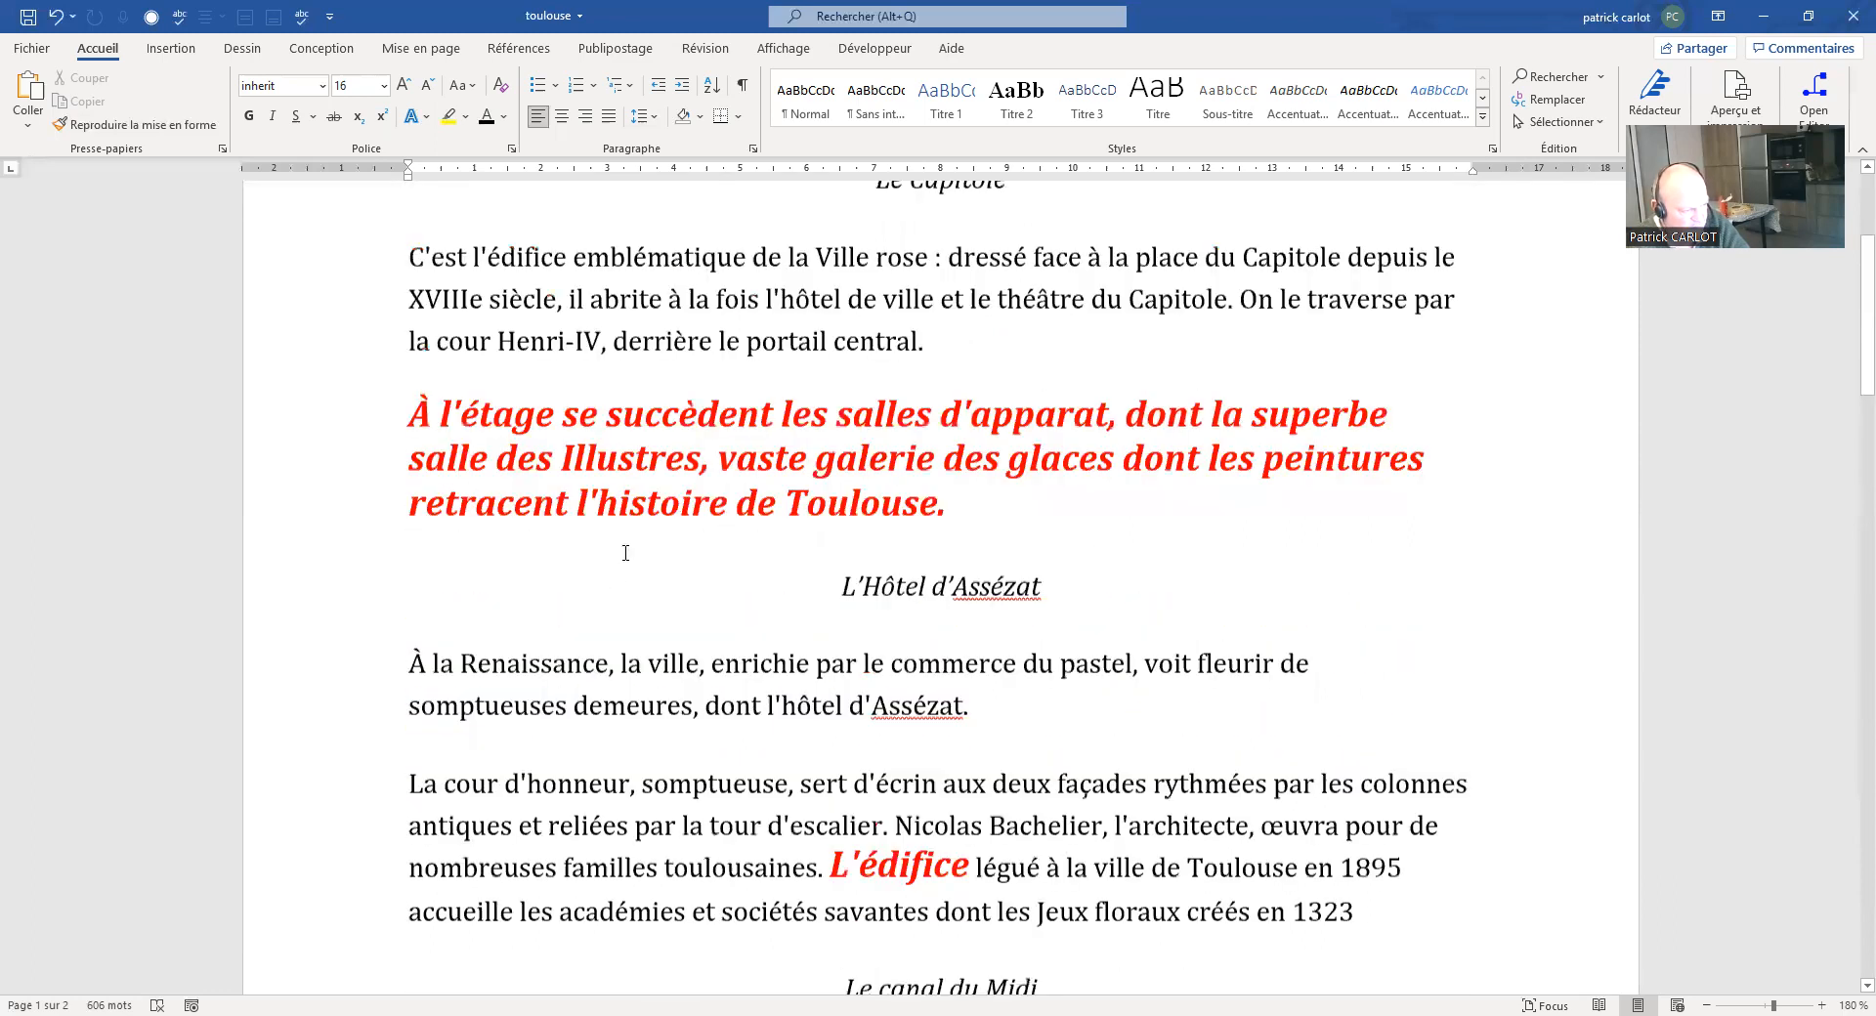
scroll(664, 522, up, 3)
scroll(664, 528, down, 5)
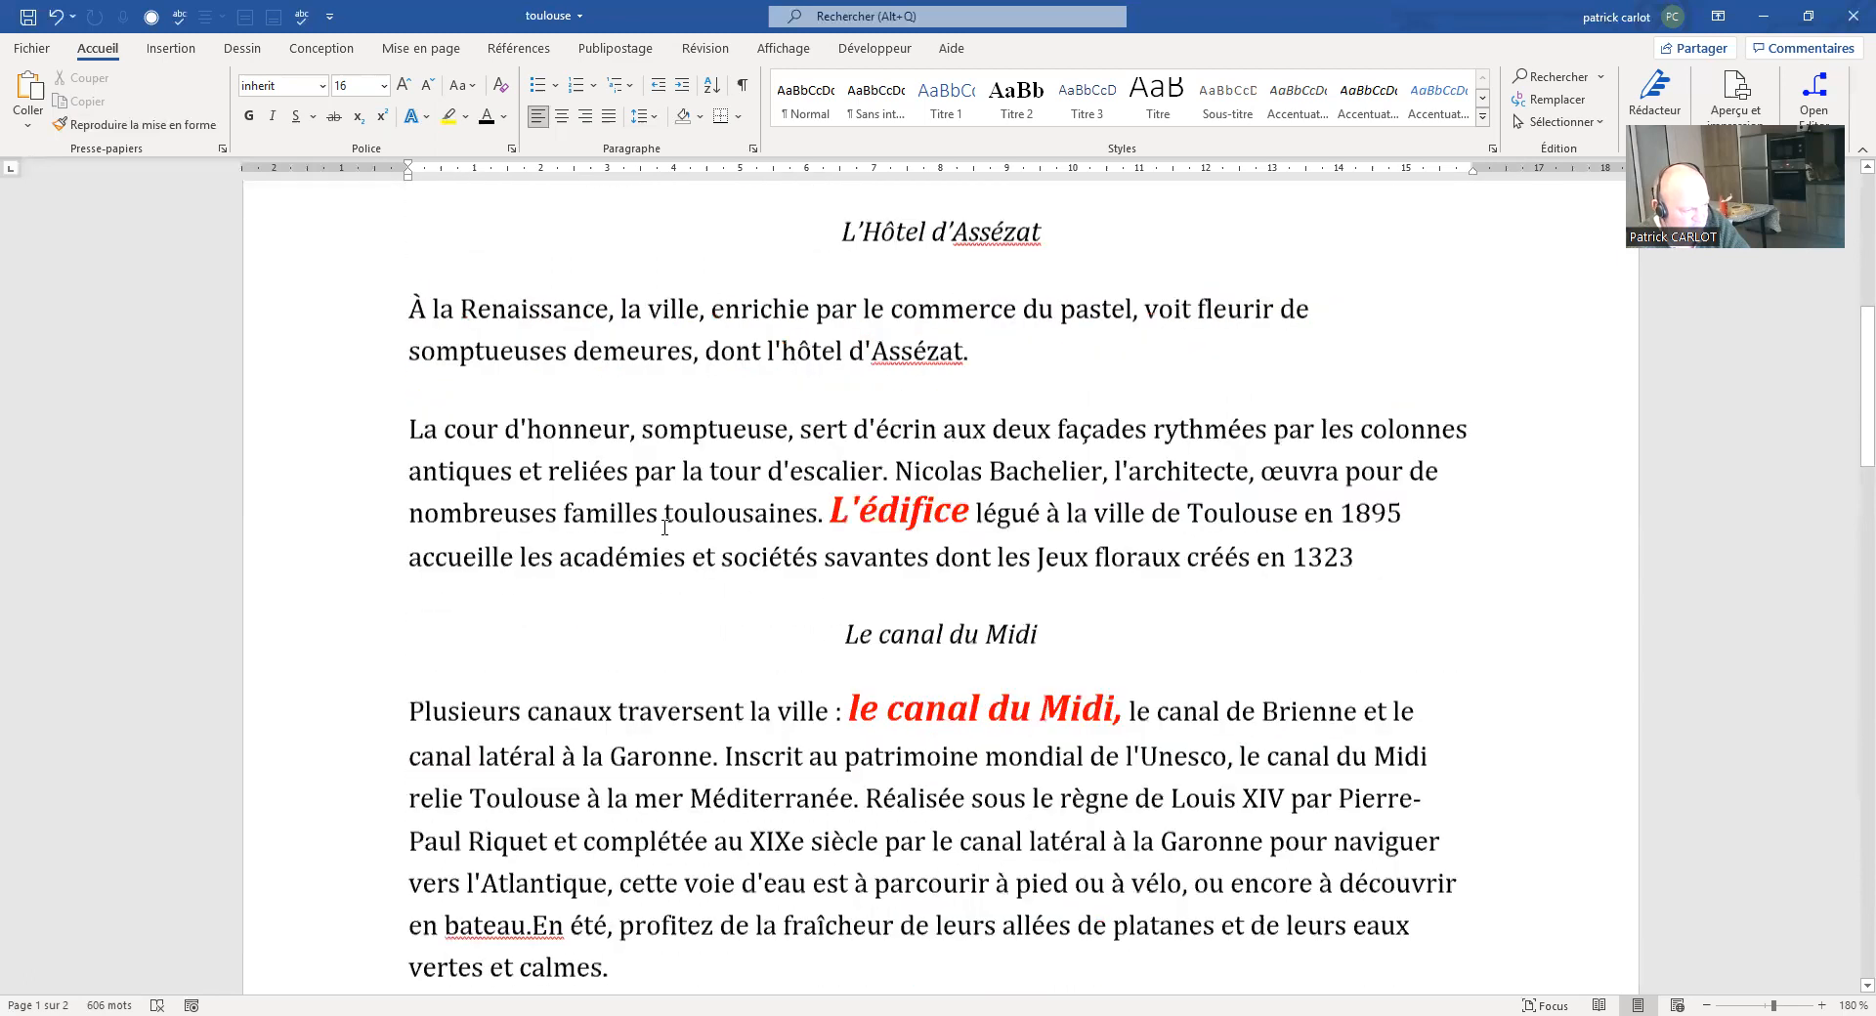
Step: Copy the formatting of "par le canal" to the red words "le canal du Midi" in the Le canal du Midi section
scroll(664, 528, down, 4)
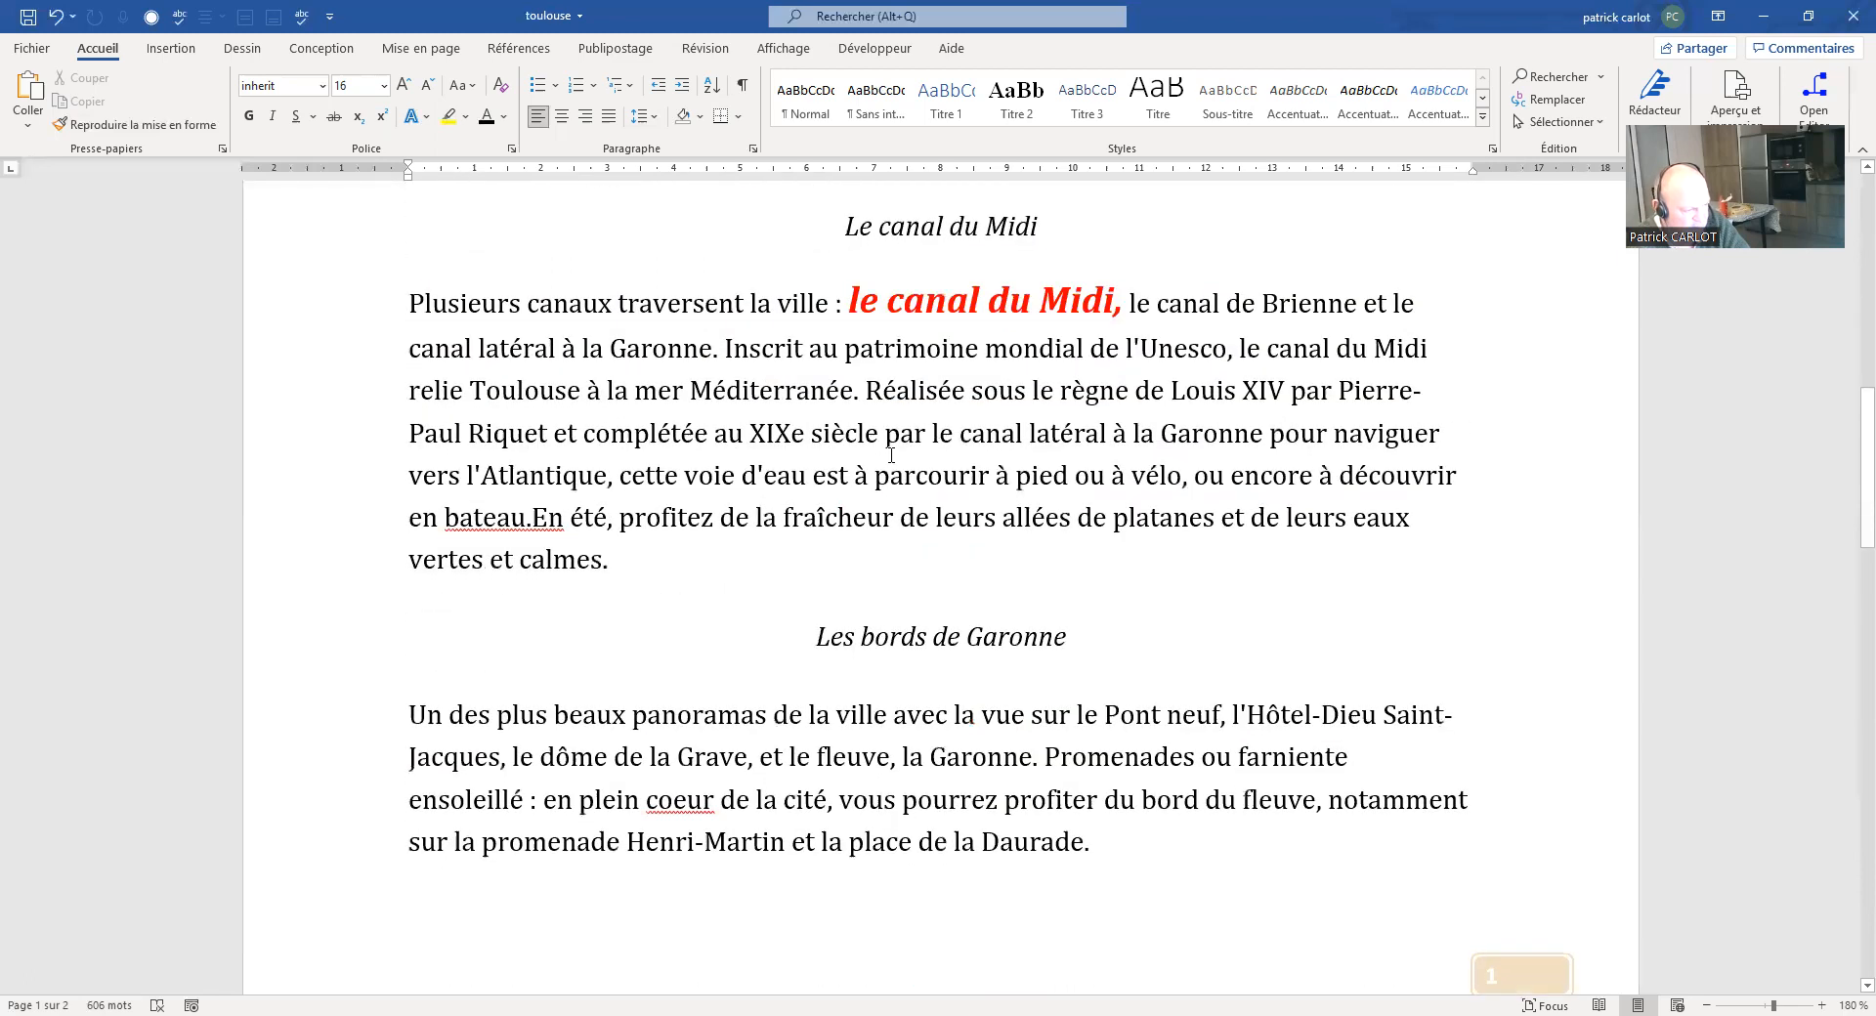
drag(883, 433, 1028, 433)
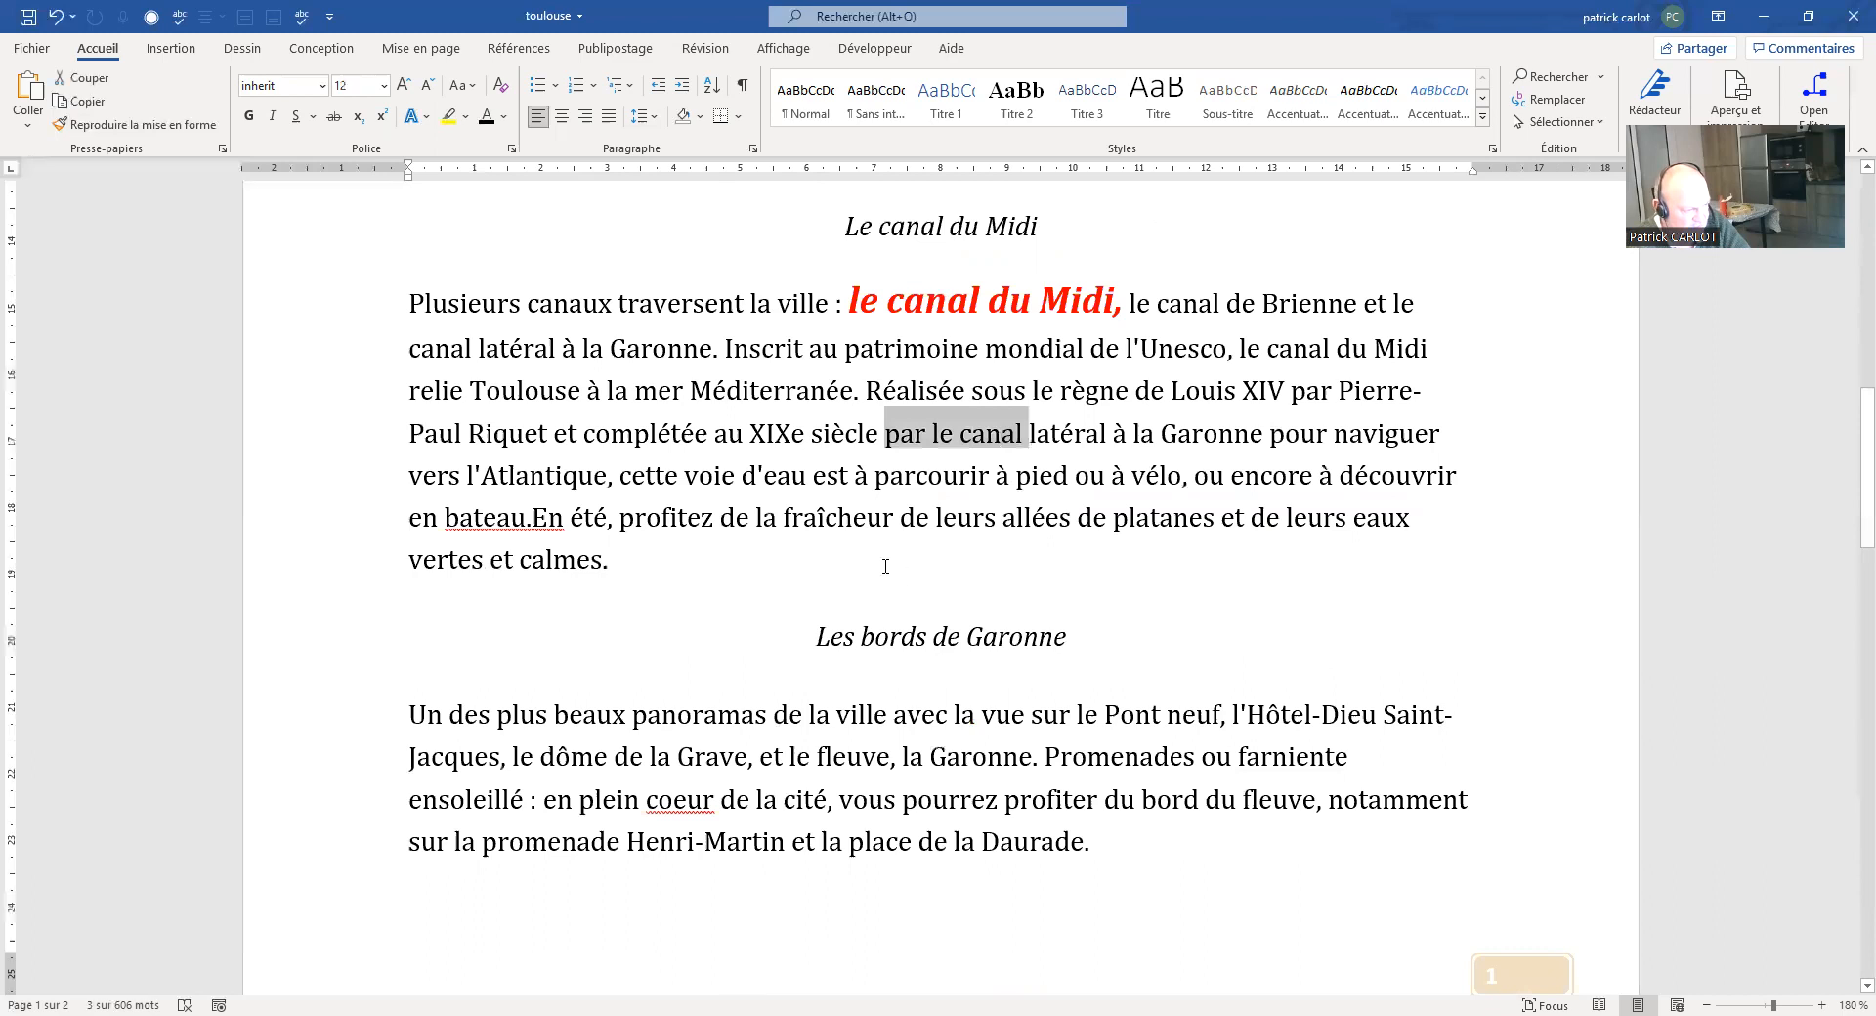
click(156, 127)
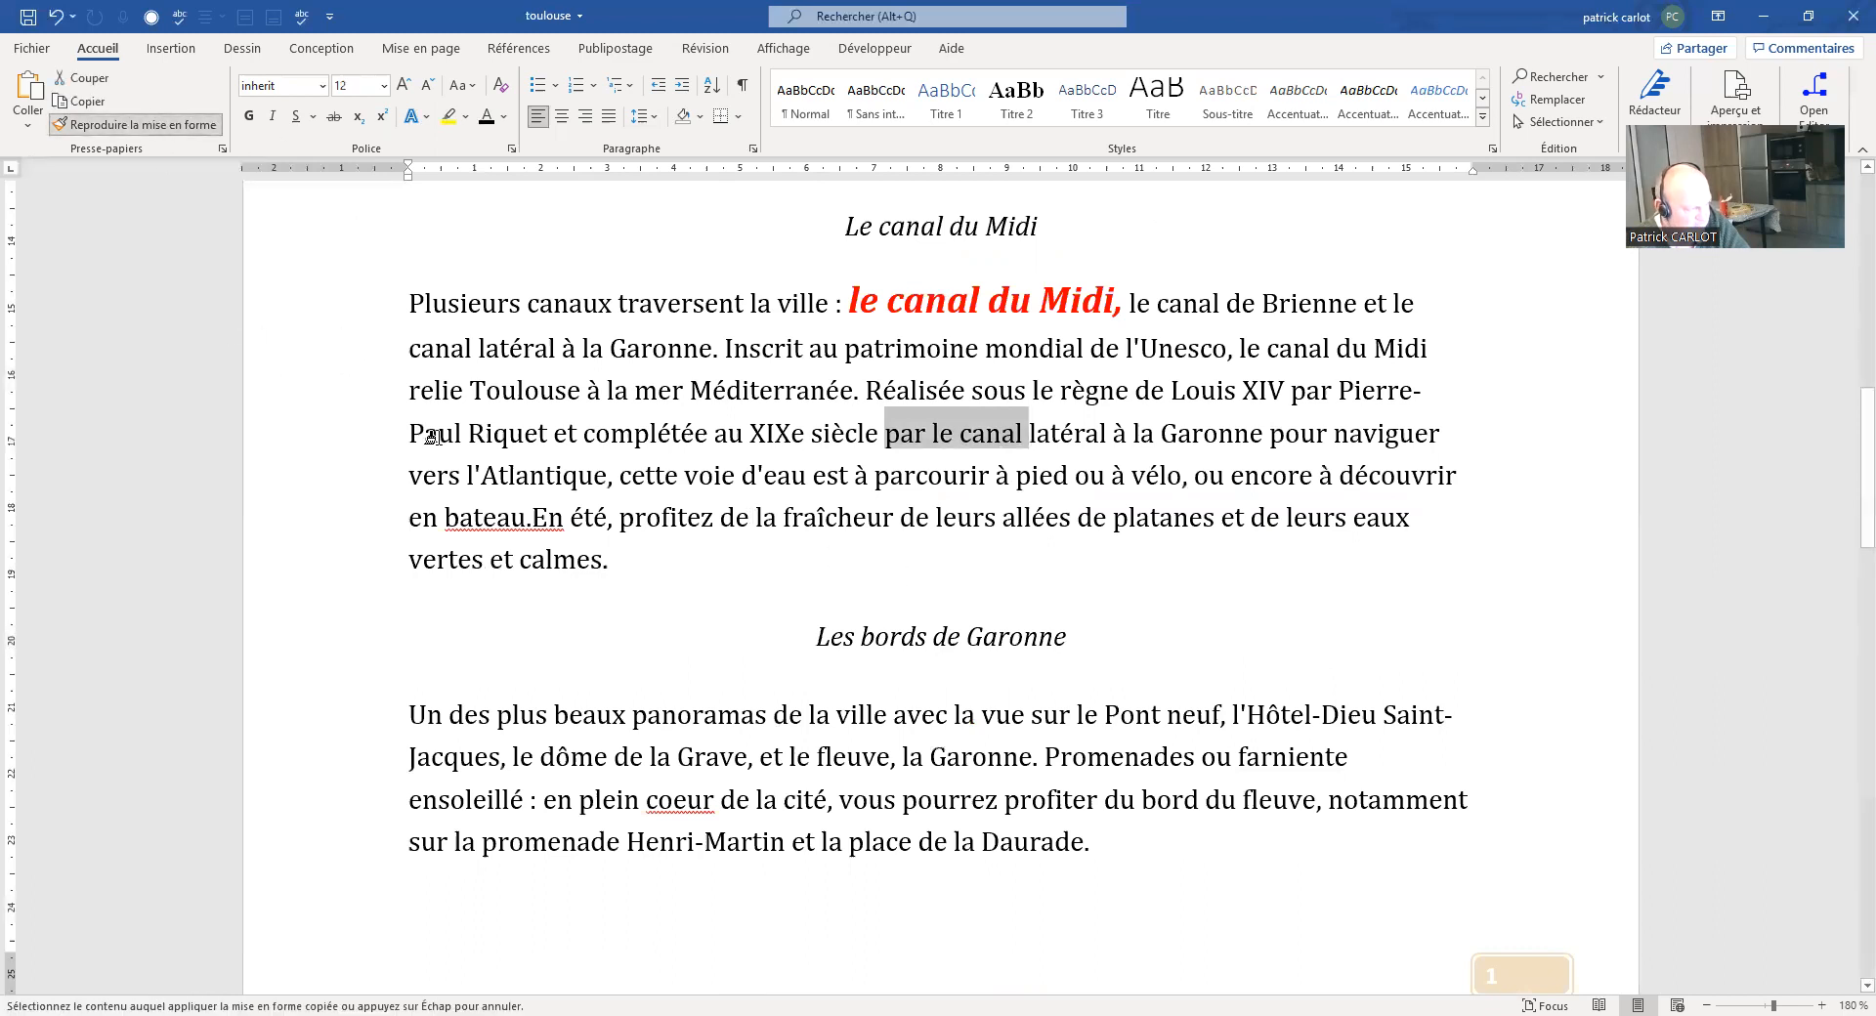
scroll(772, 445, up, 3)
drag(848, 467, 1065, 479)
click(891, 565)
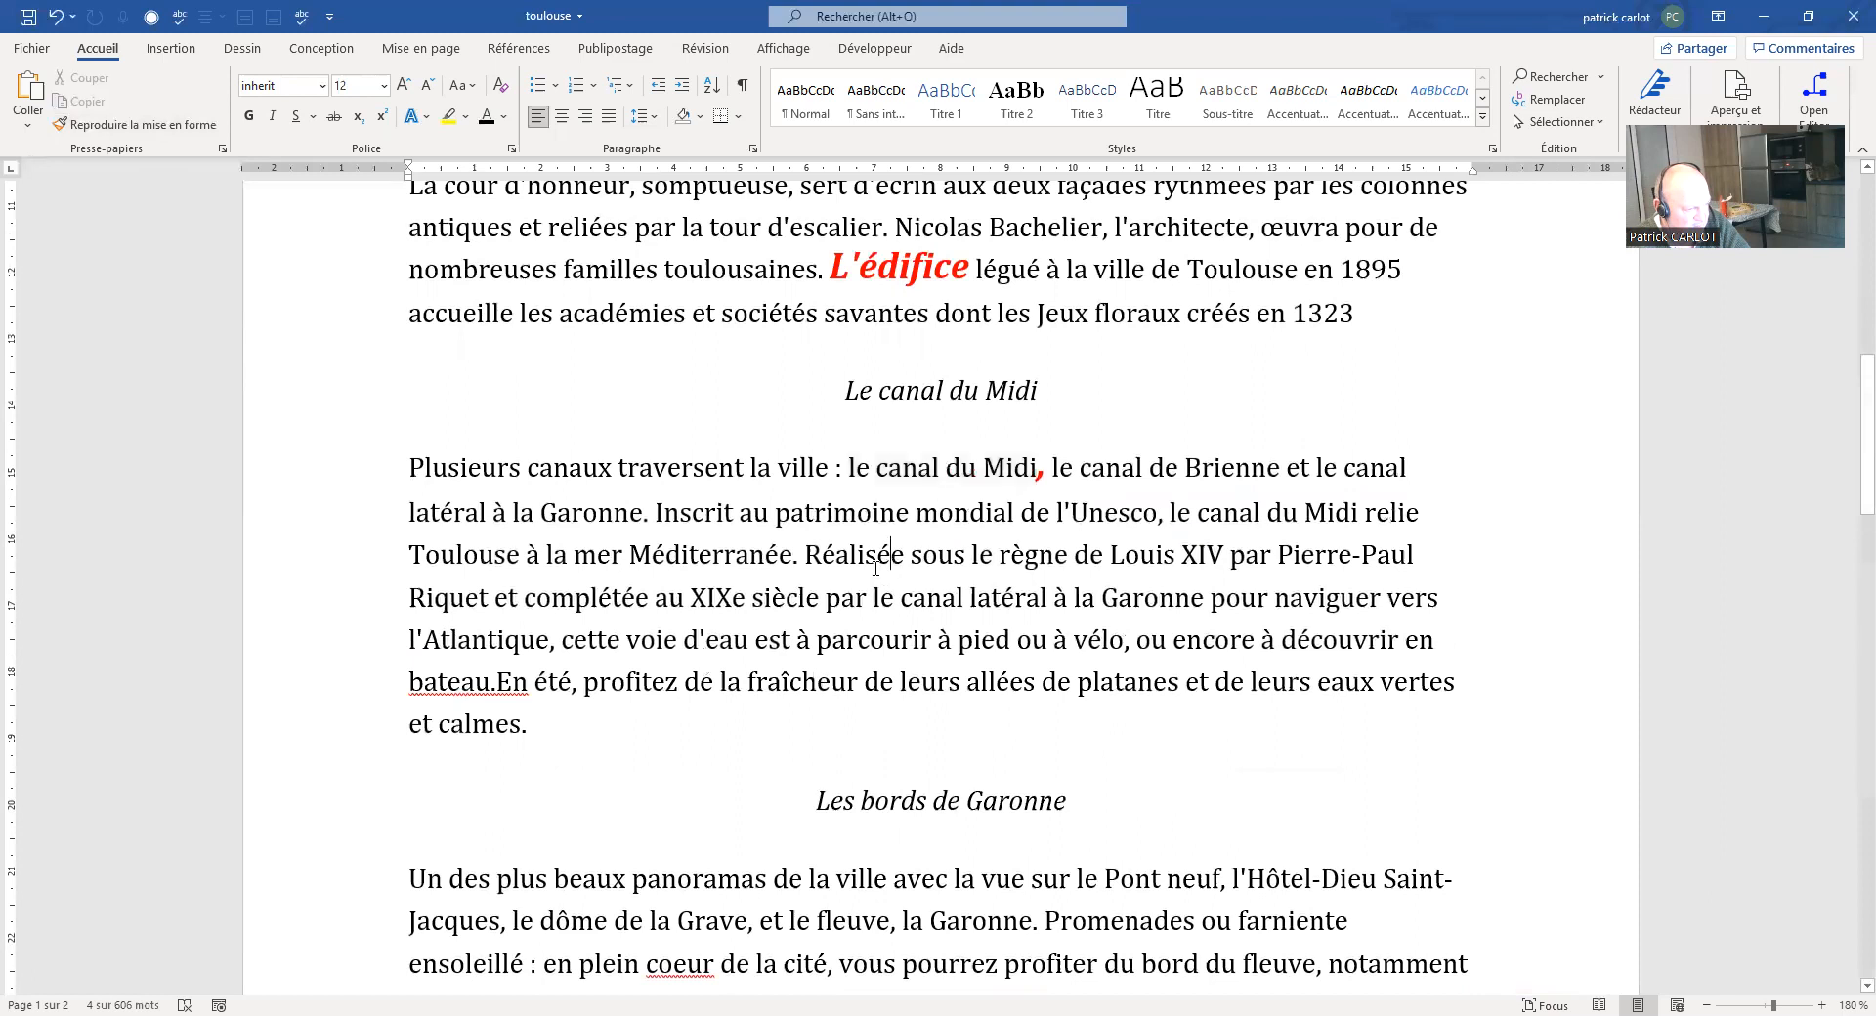
Step: Copy the formatting of "Inscrit au pa" for repeated use and apply it to the red comma after "Midi" and to "L'édifice"
drag(661, 515, 807, 512)
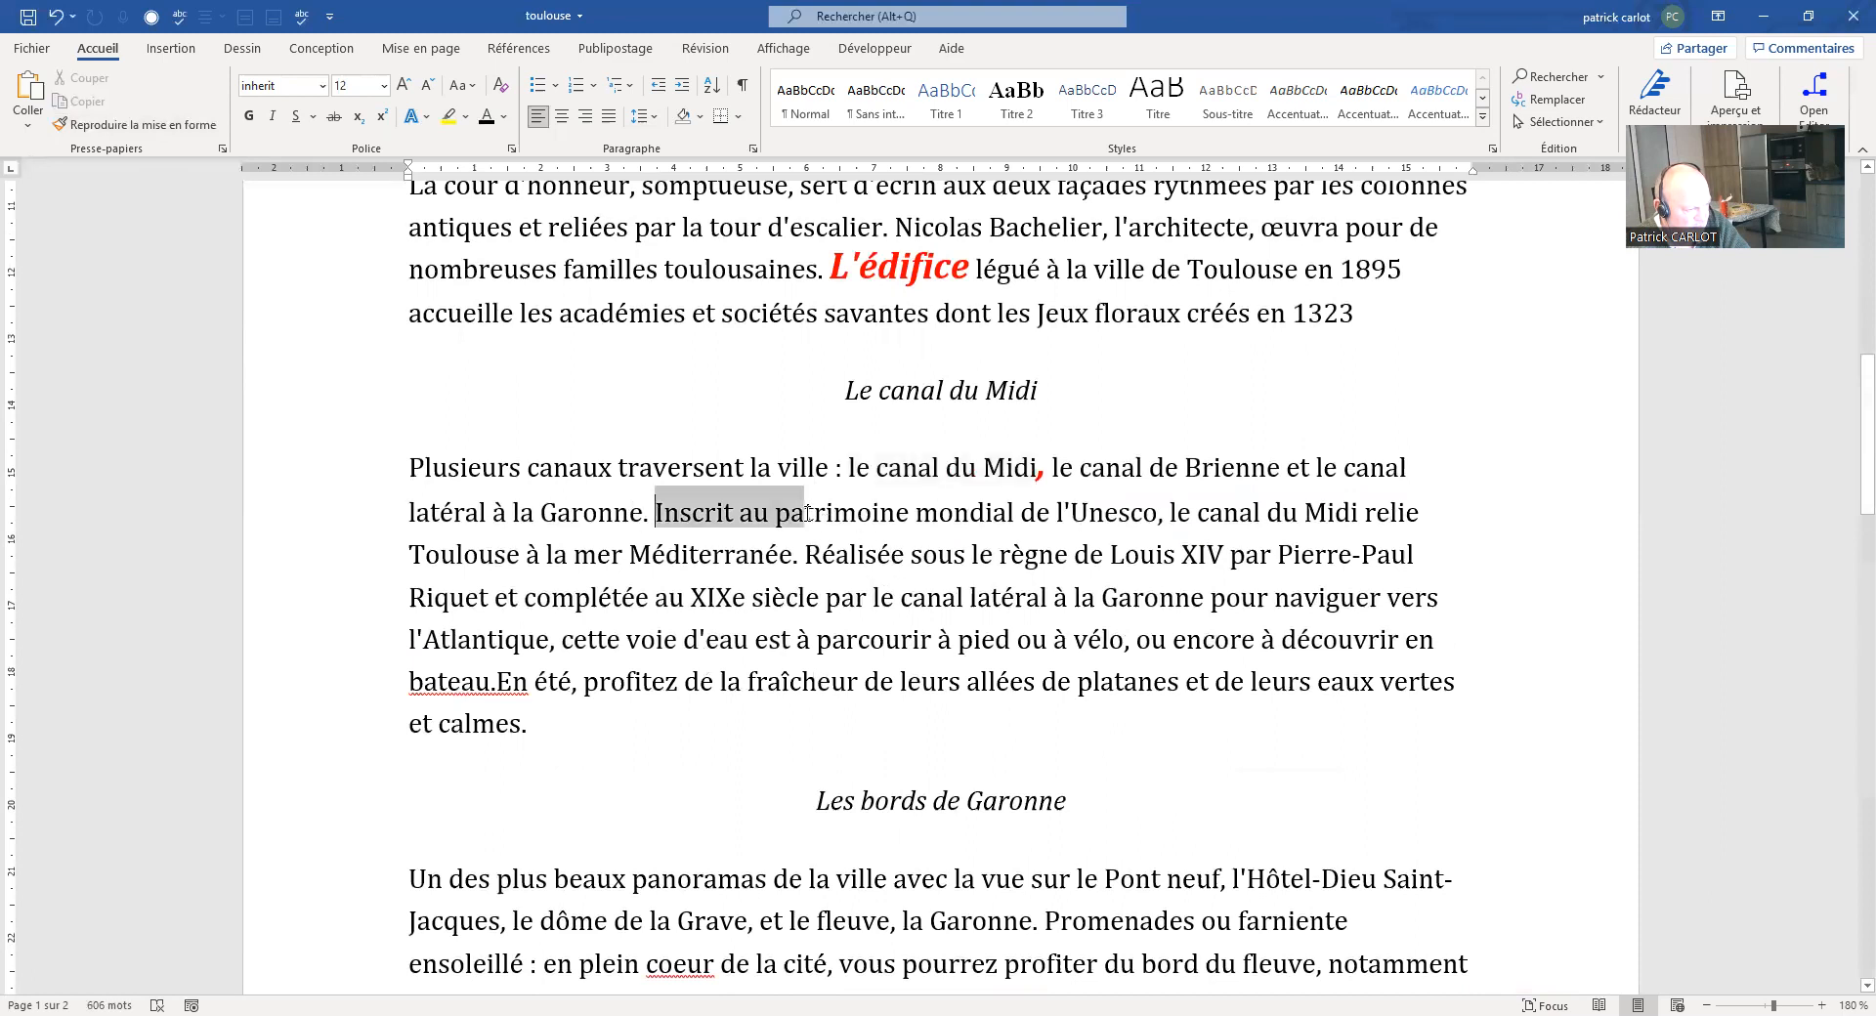
click(140, 136)
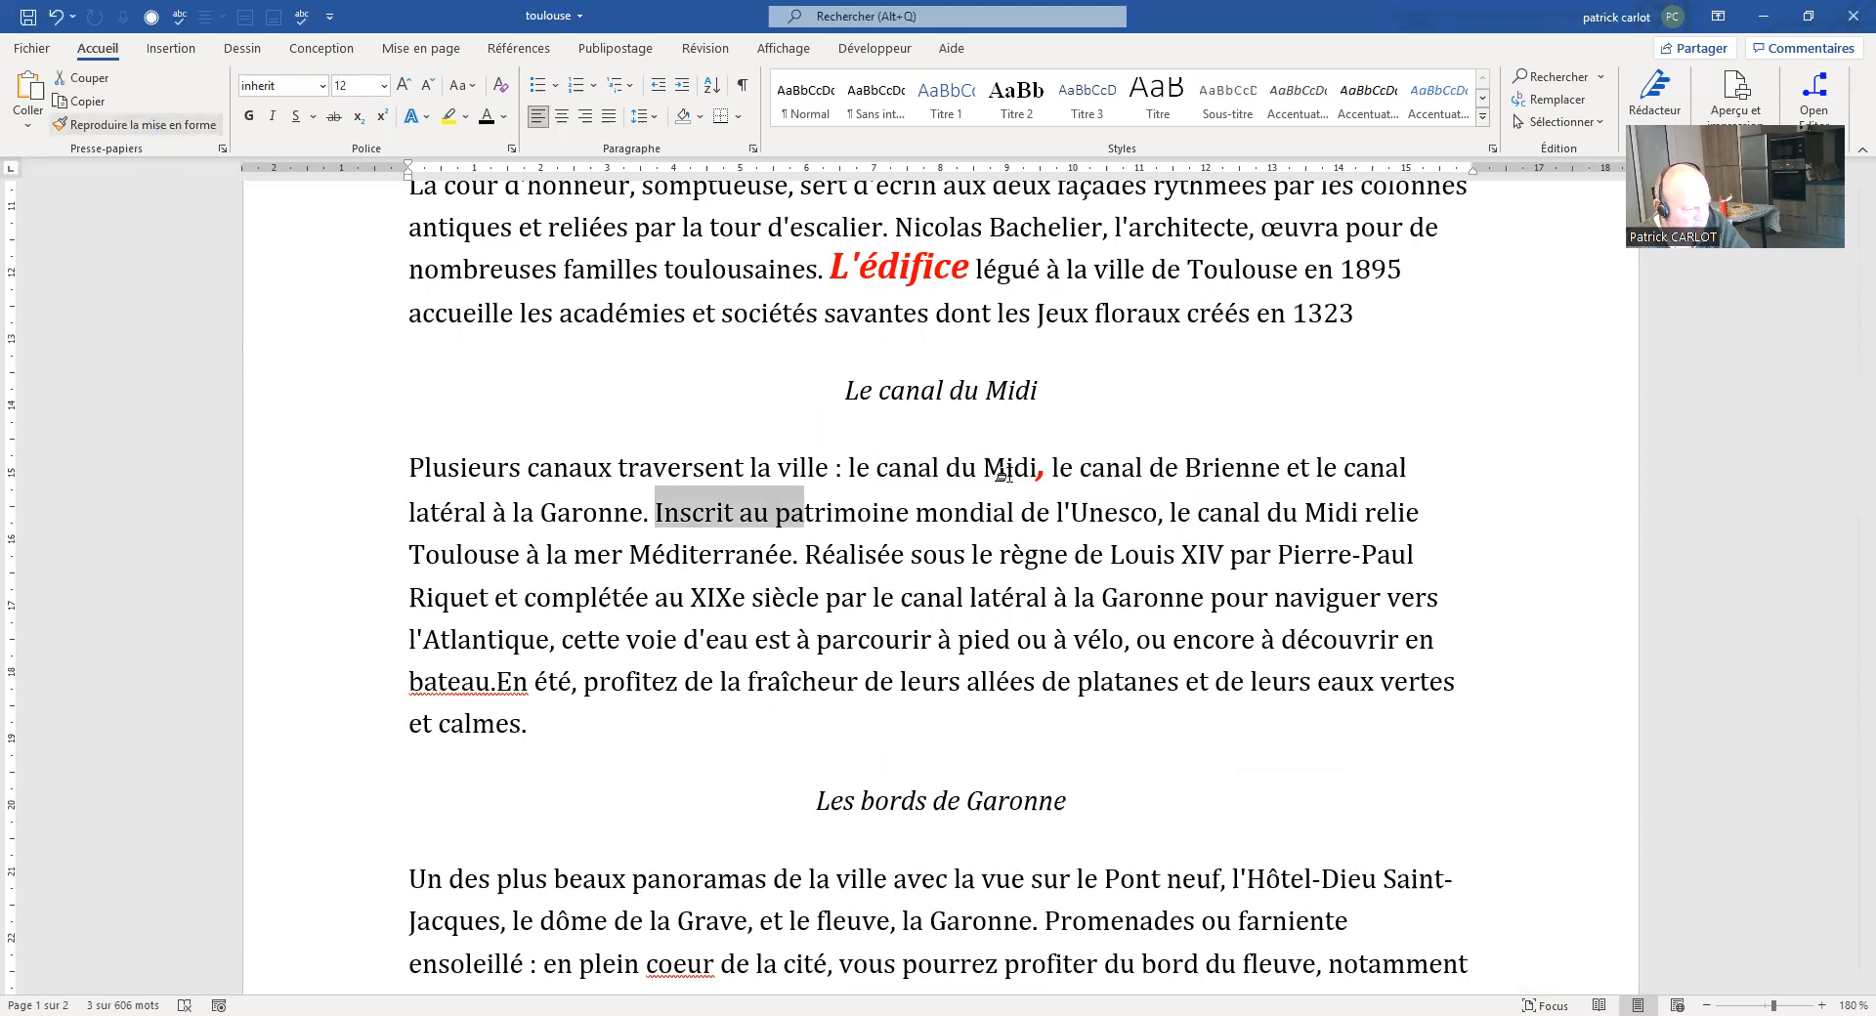
drag(1083, 471, 955, 480)
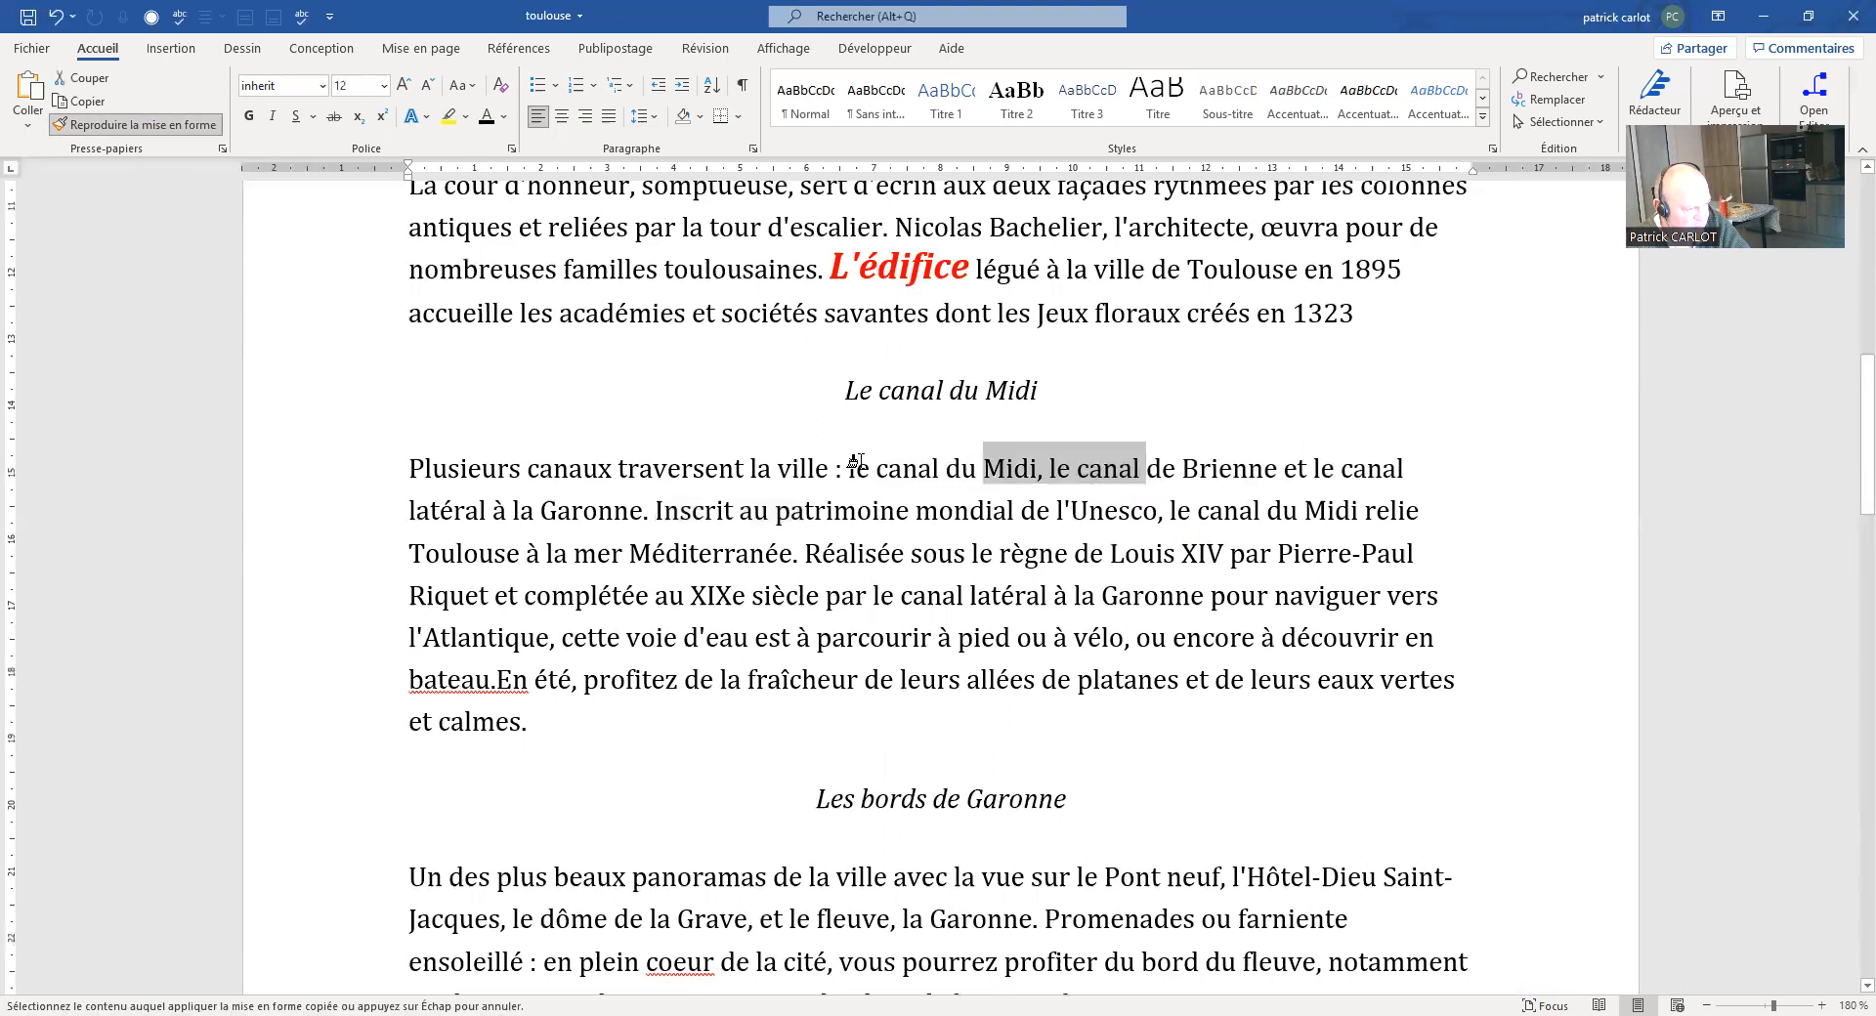
scroll(850, 450, up, 2)
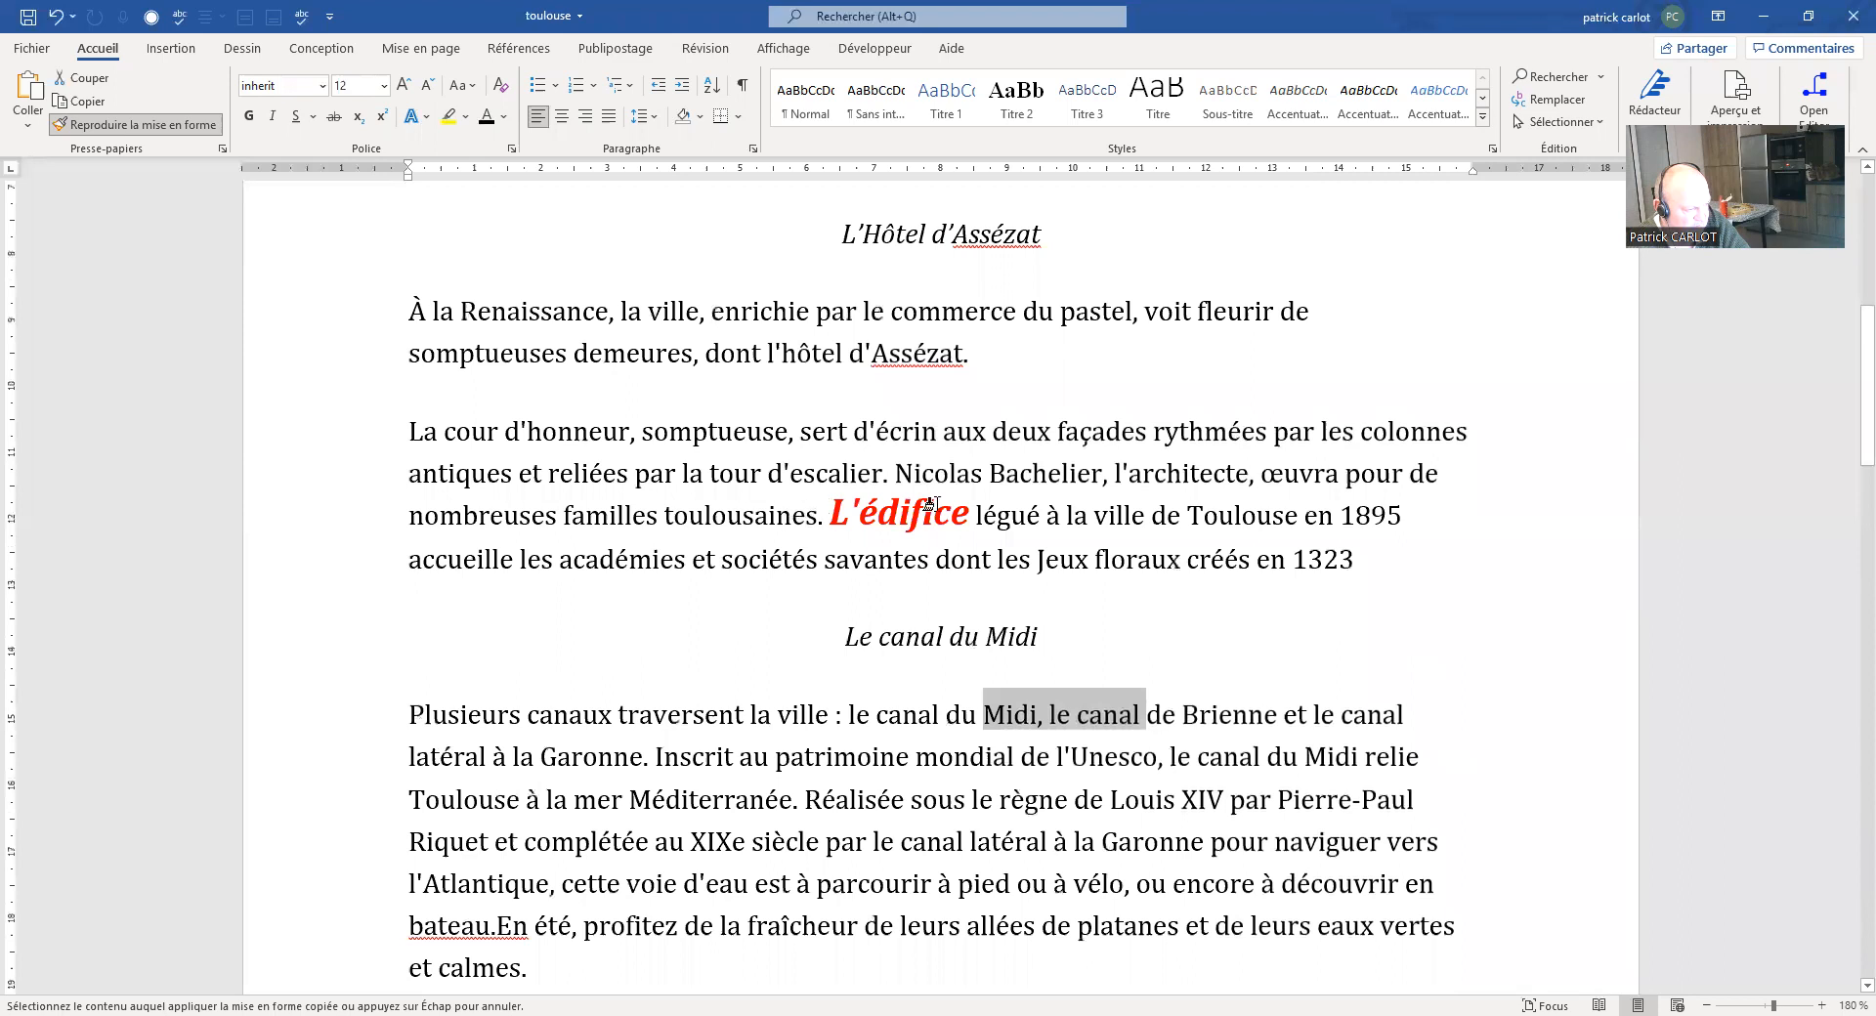
drag(807, 510, 1006, 515)
Step: Apply the copied plain formatting to the red "À l'étage" paragraph and to "TOULOUSE (31 – Haute" in the title
scroll(801, 508, up, 4)
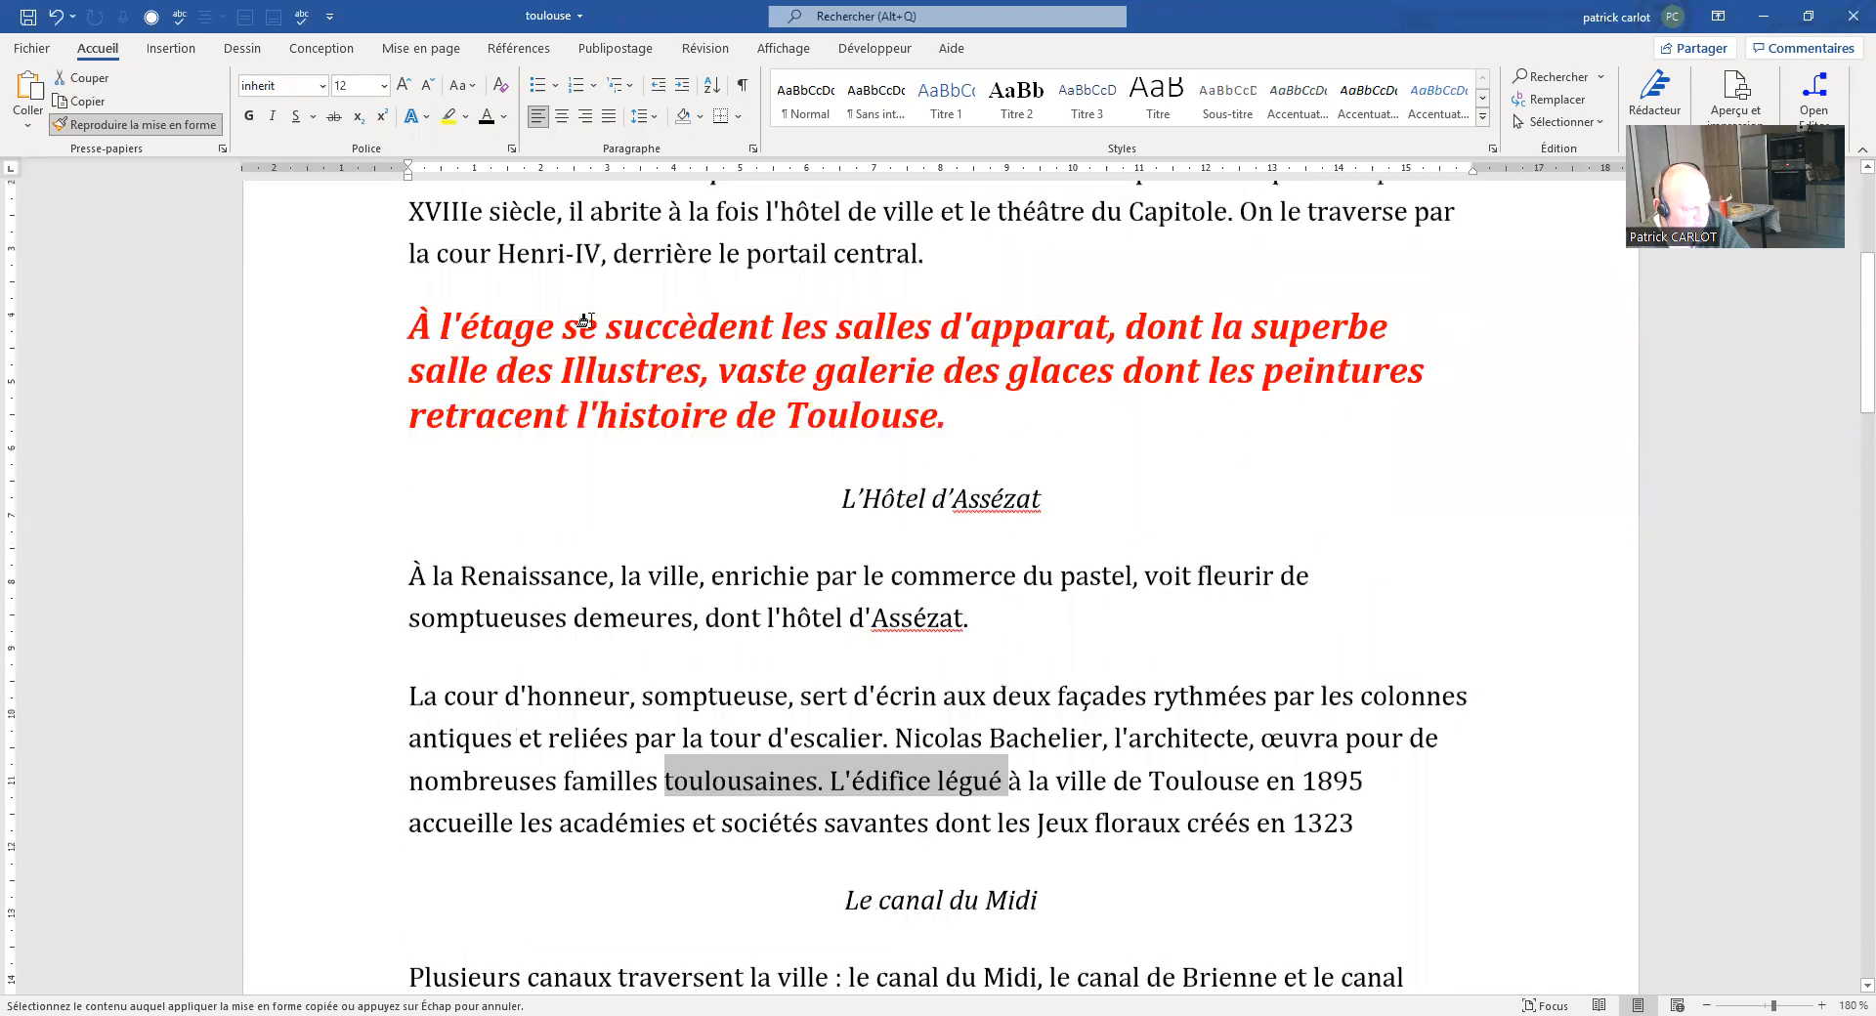
drag(396, 541, 1018, 641)
scroll(821, 496, up, 2)
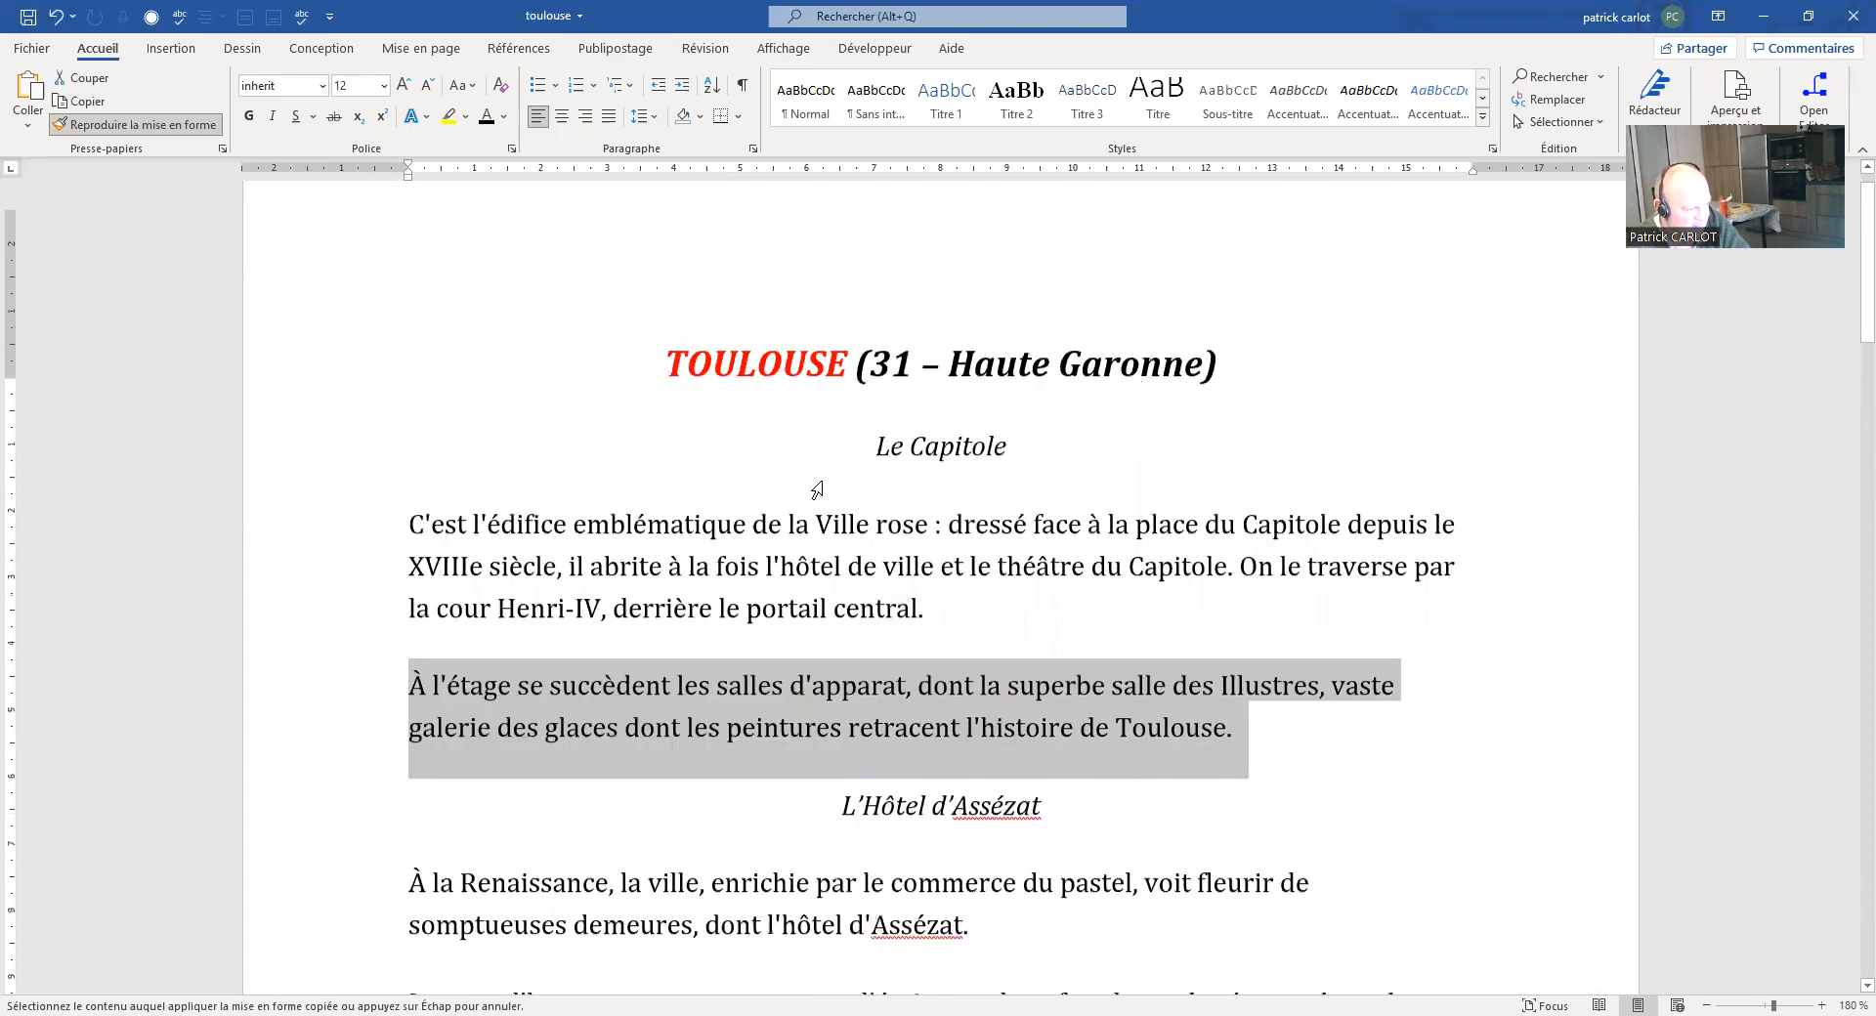
drag(664, 398, 989, 405)
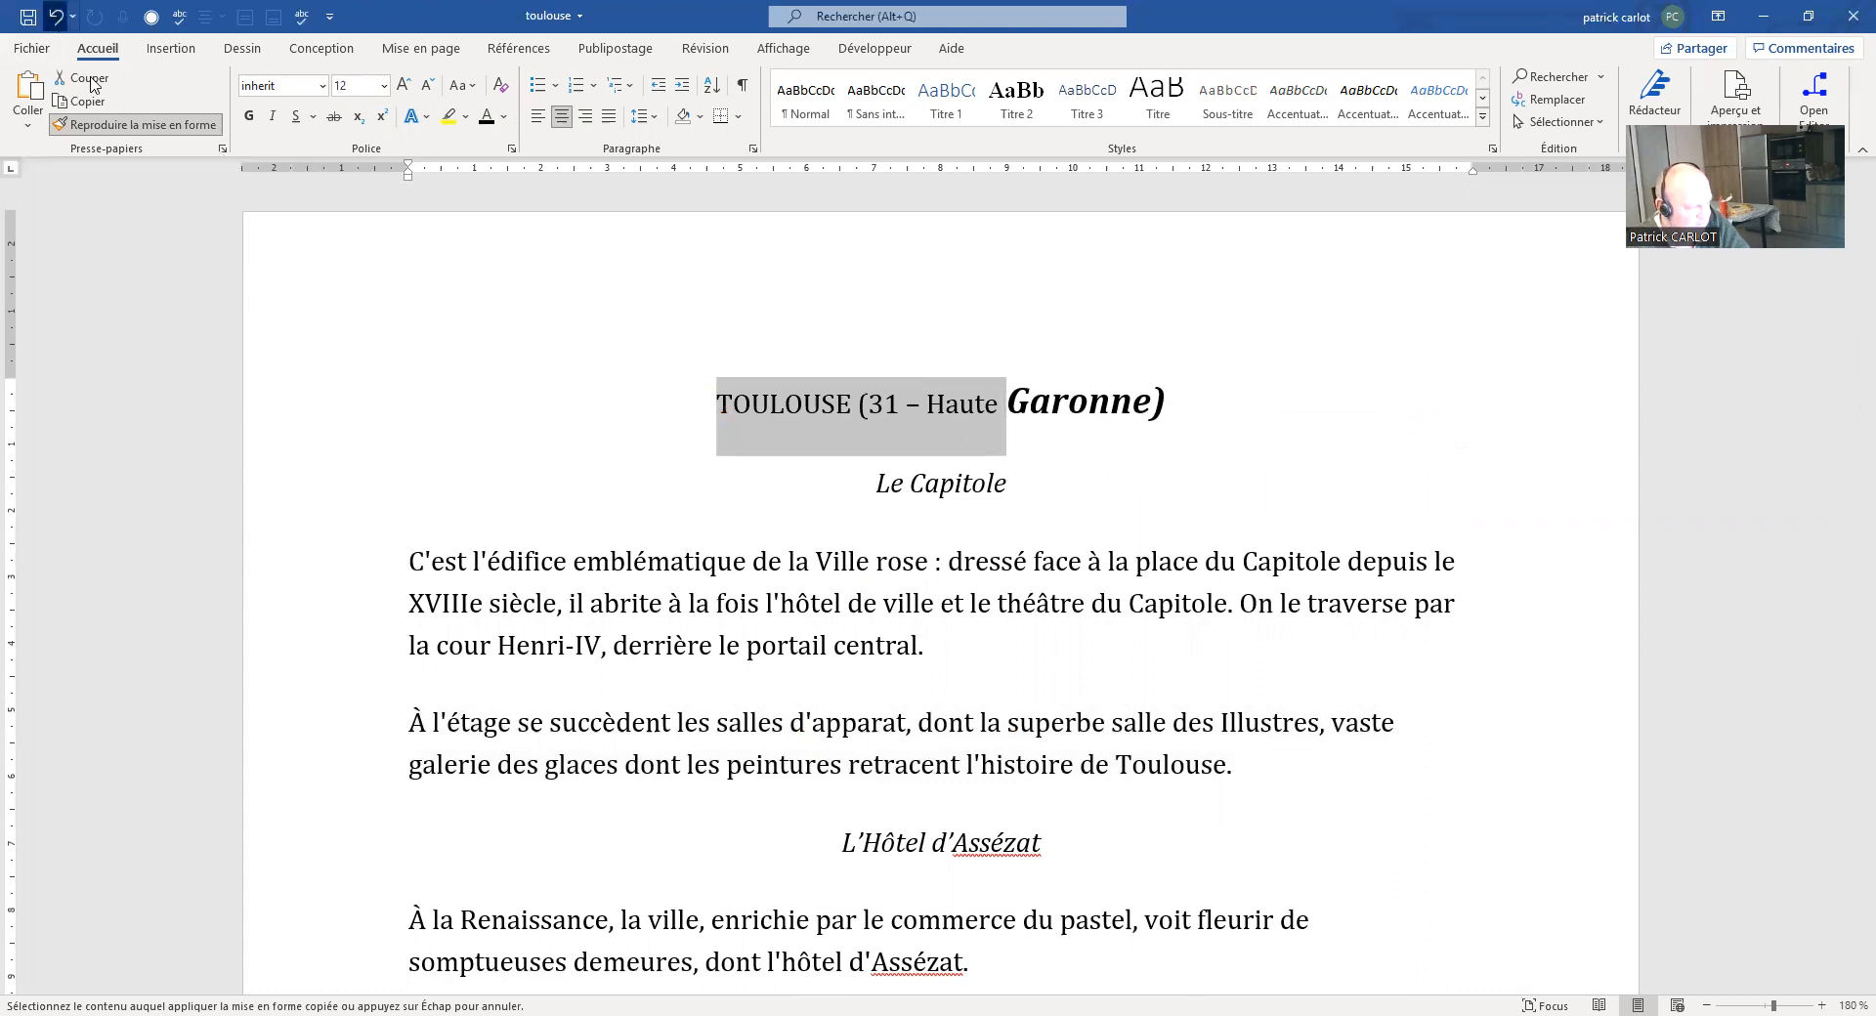
Step: Undo the plain formatting applied to the title's "TOULOUSE (31 – Haute" and check both pages for remaining red passages
click(54, 20)
click(1131, 483)
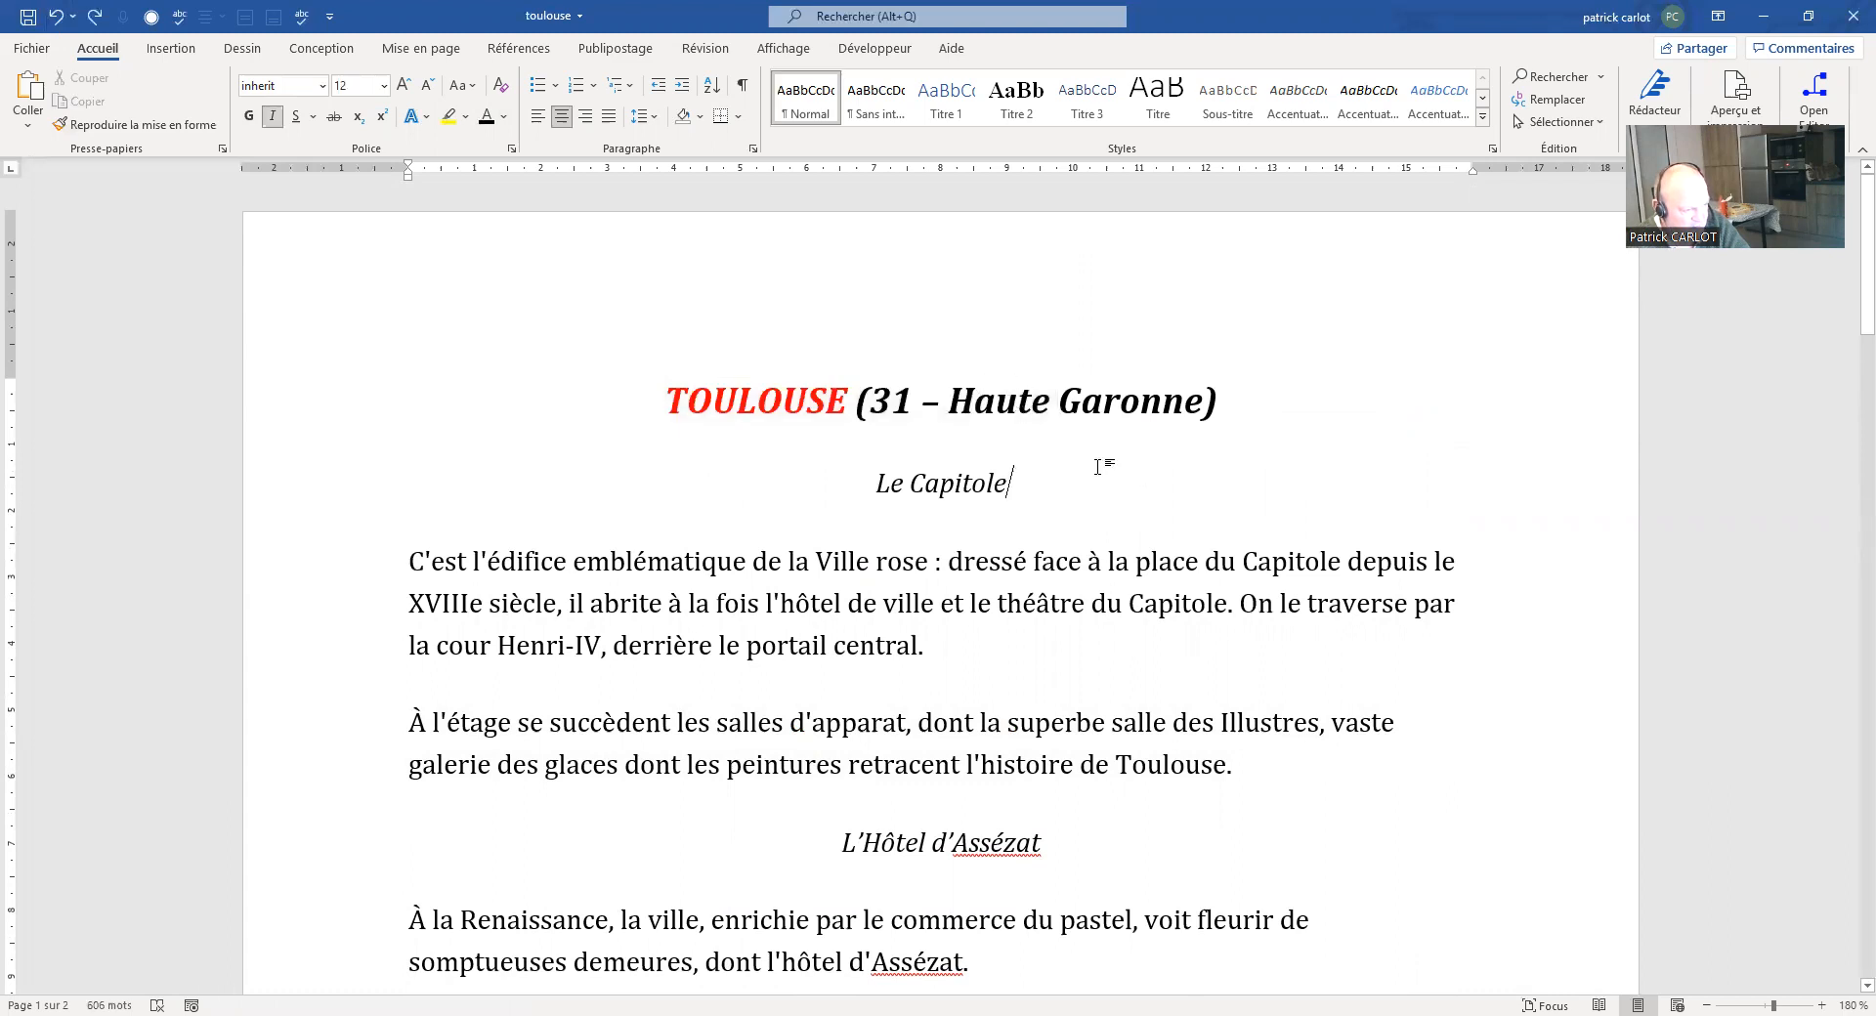
scroll(1087, 479, down, 1)
scroll(1057, 534, down, 20)
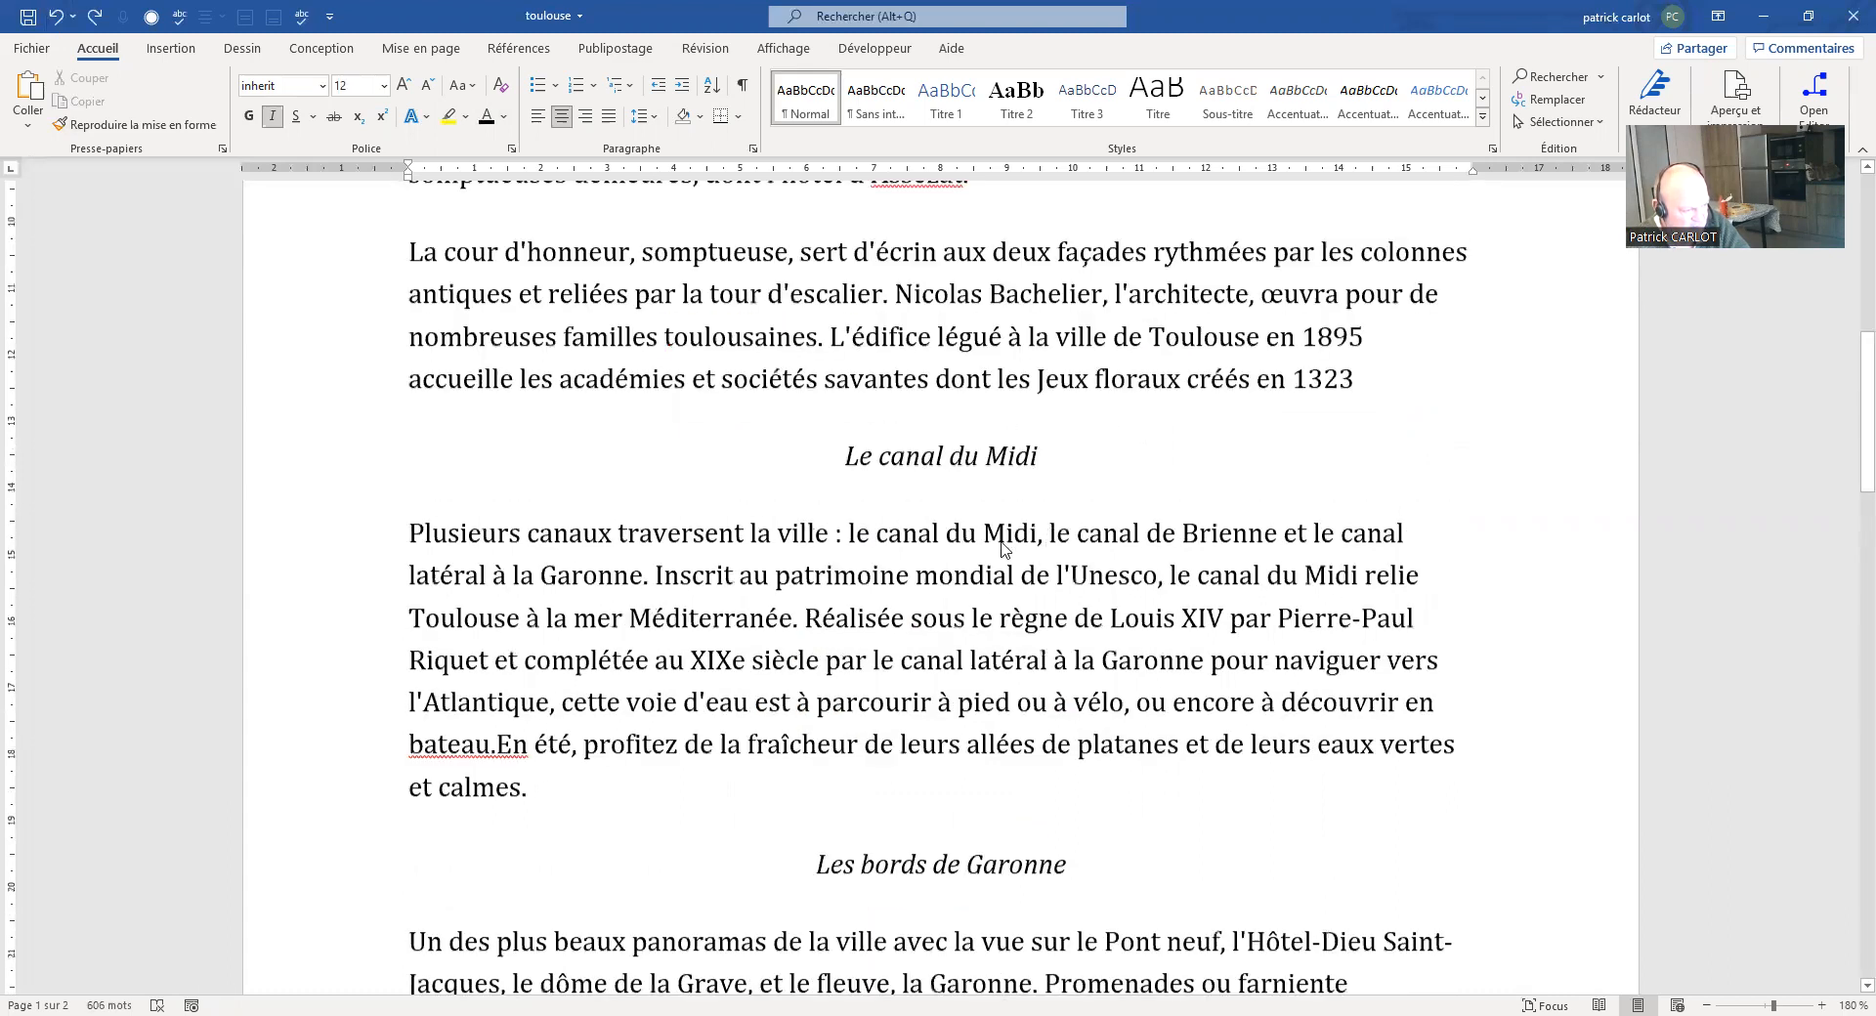
scroll(974, 543, up, 10)
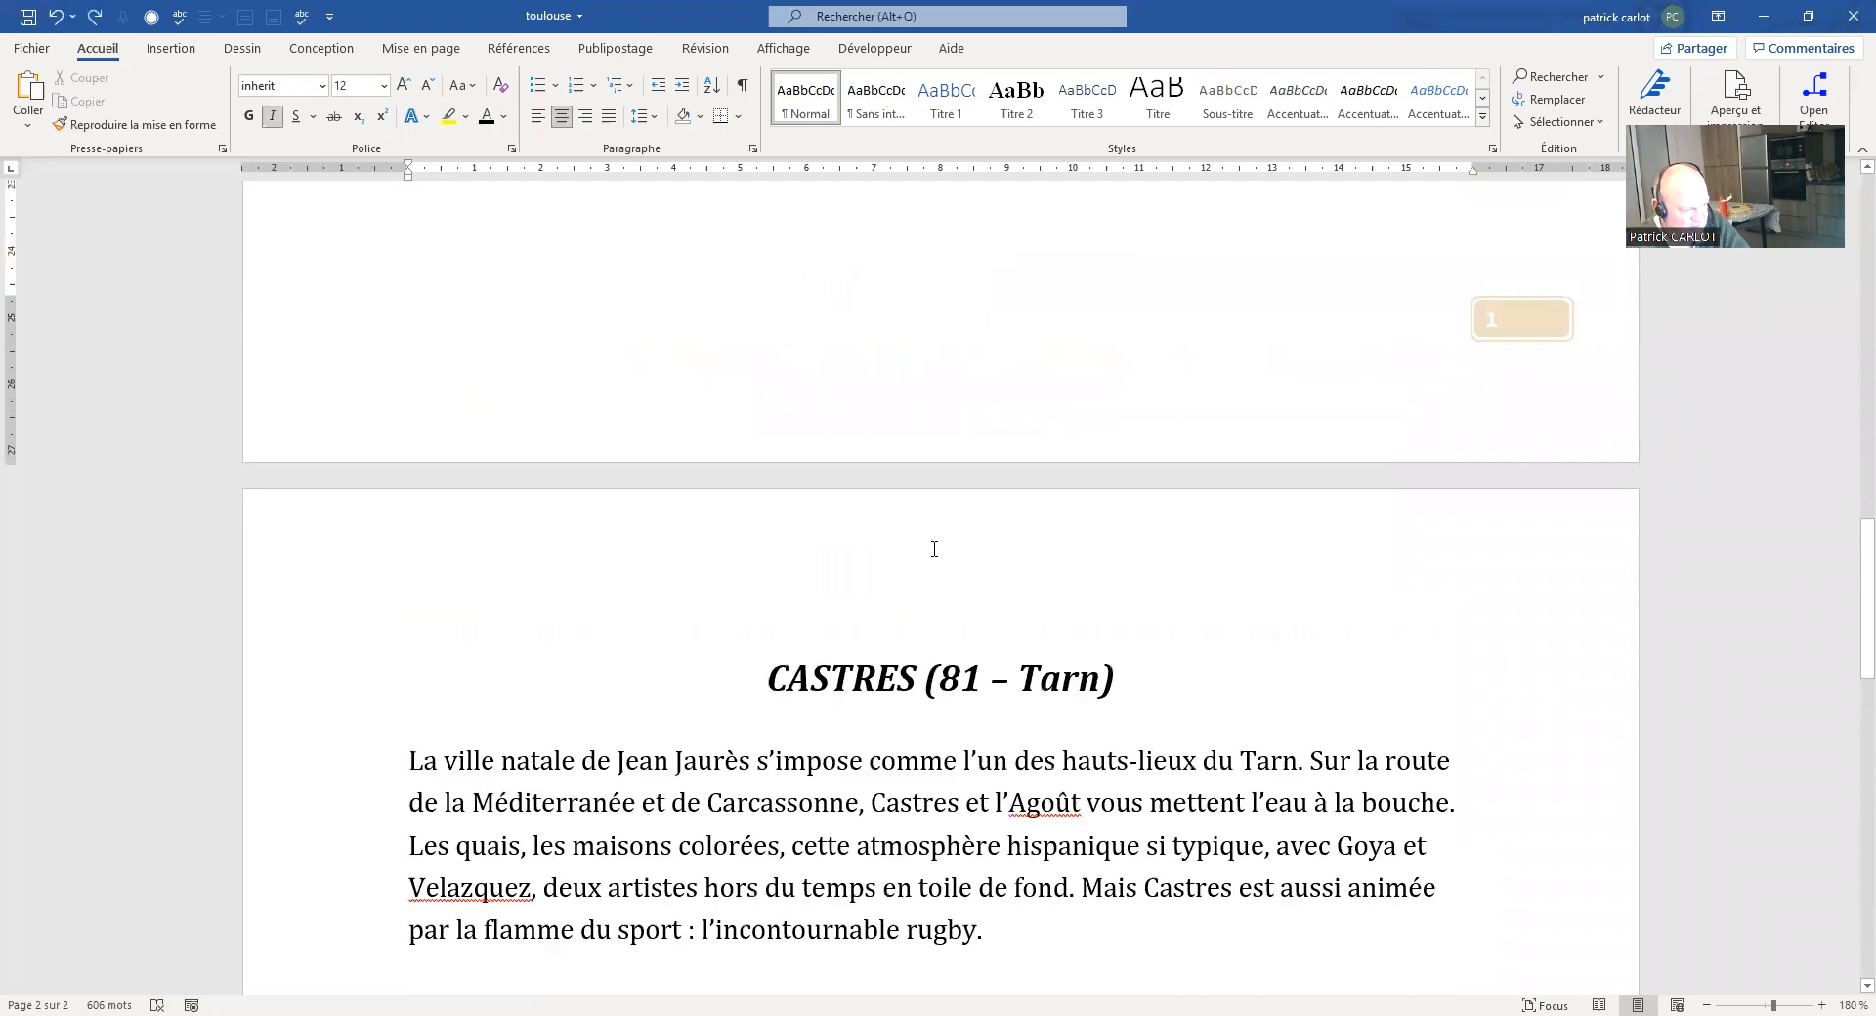
scroll(969, 457, up, 4)
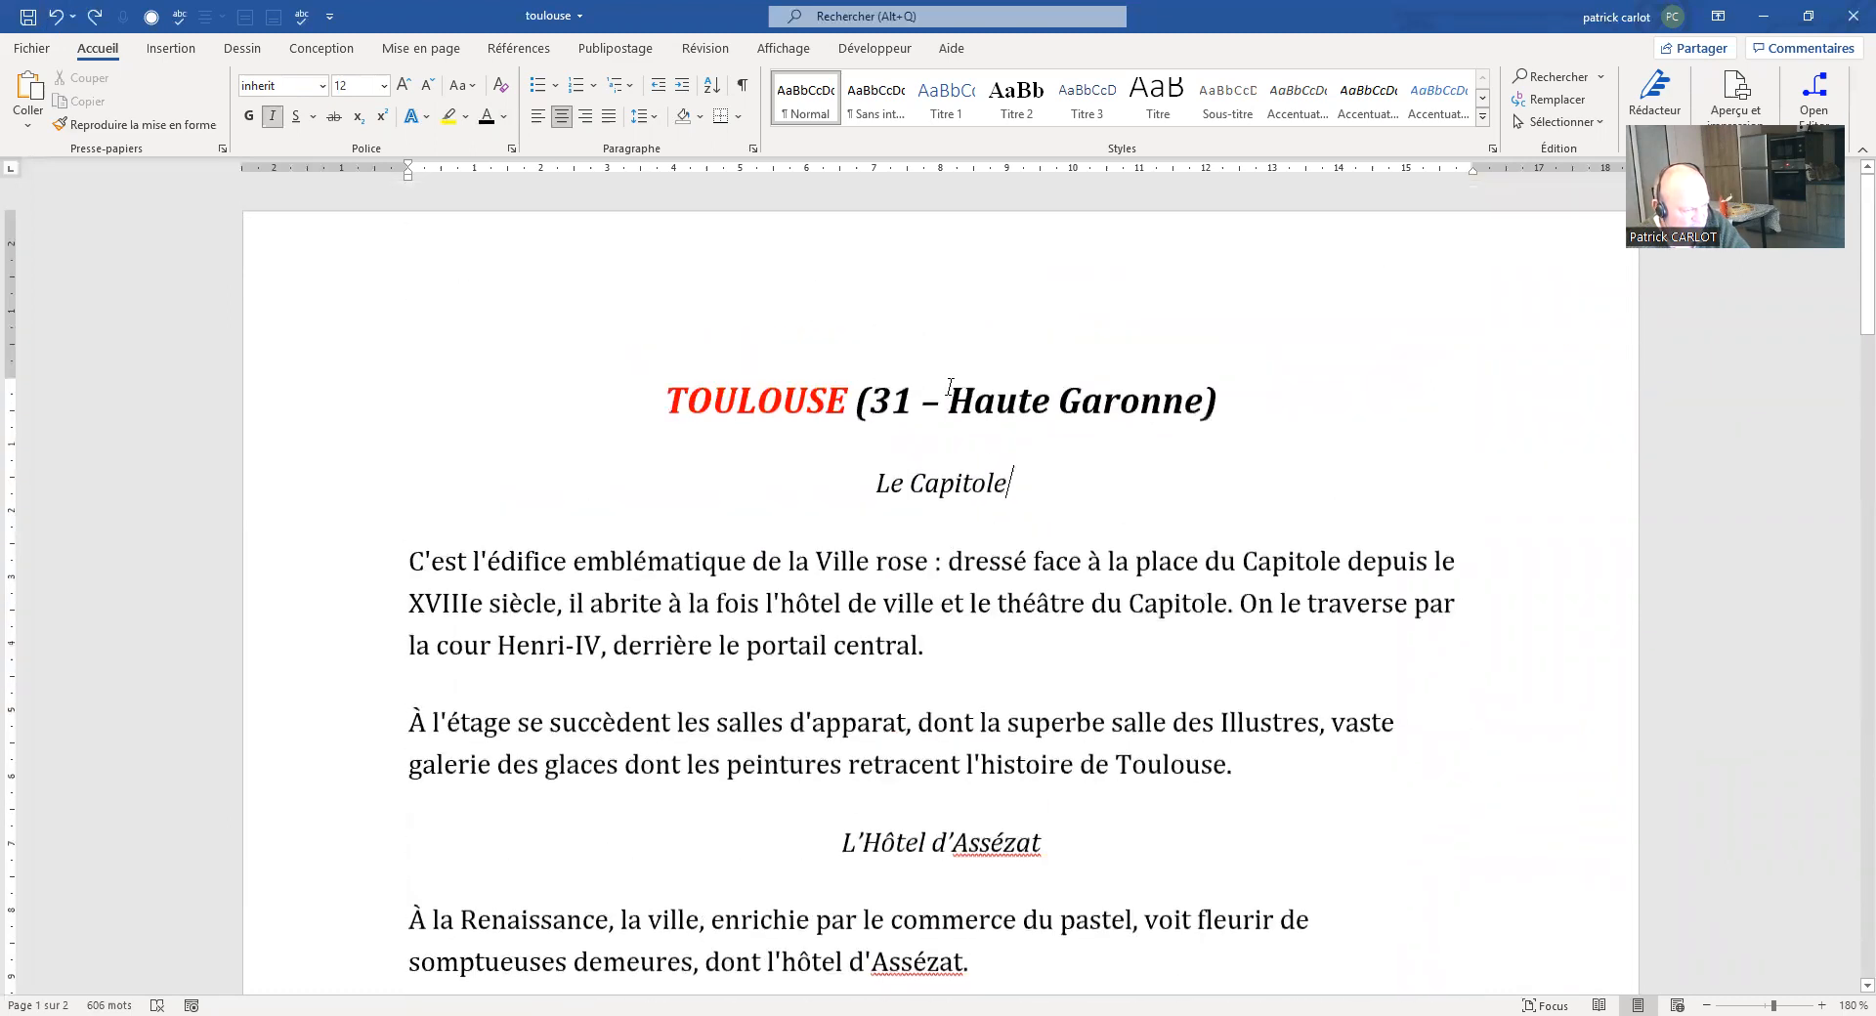
Step: Copy the formatting of "Garonne)" to "TOULOUSE (31" in the title with Format Painter and save the document
drag(1062, 399, 1226, 395)
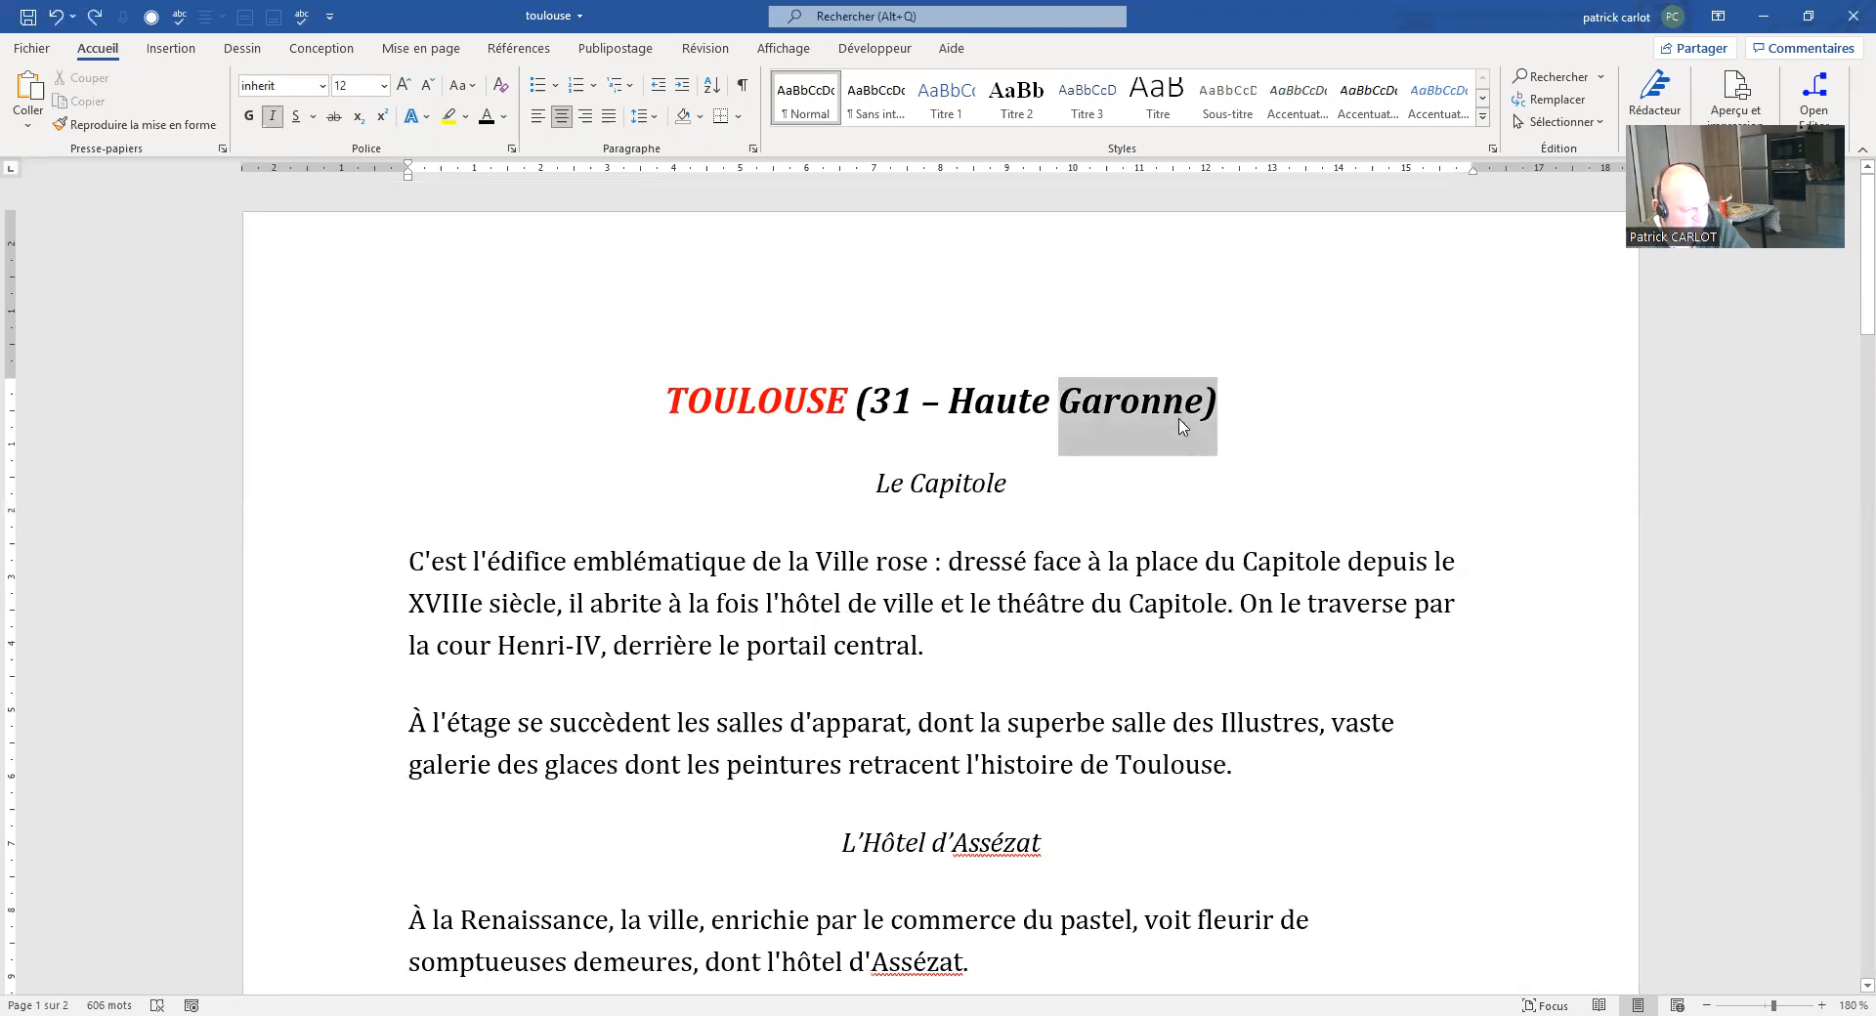
click(146, 127)
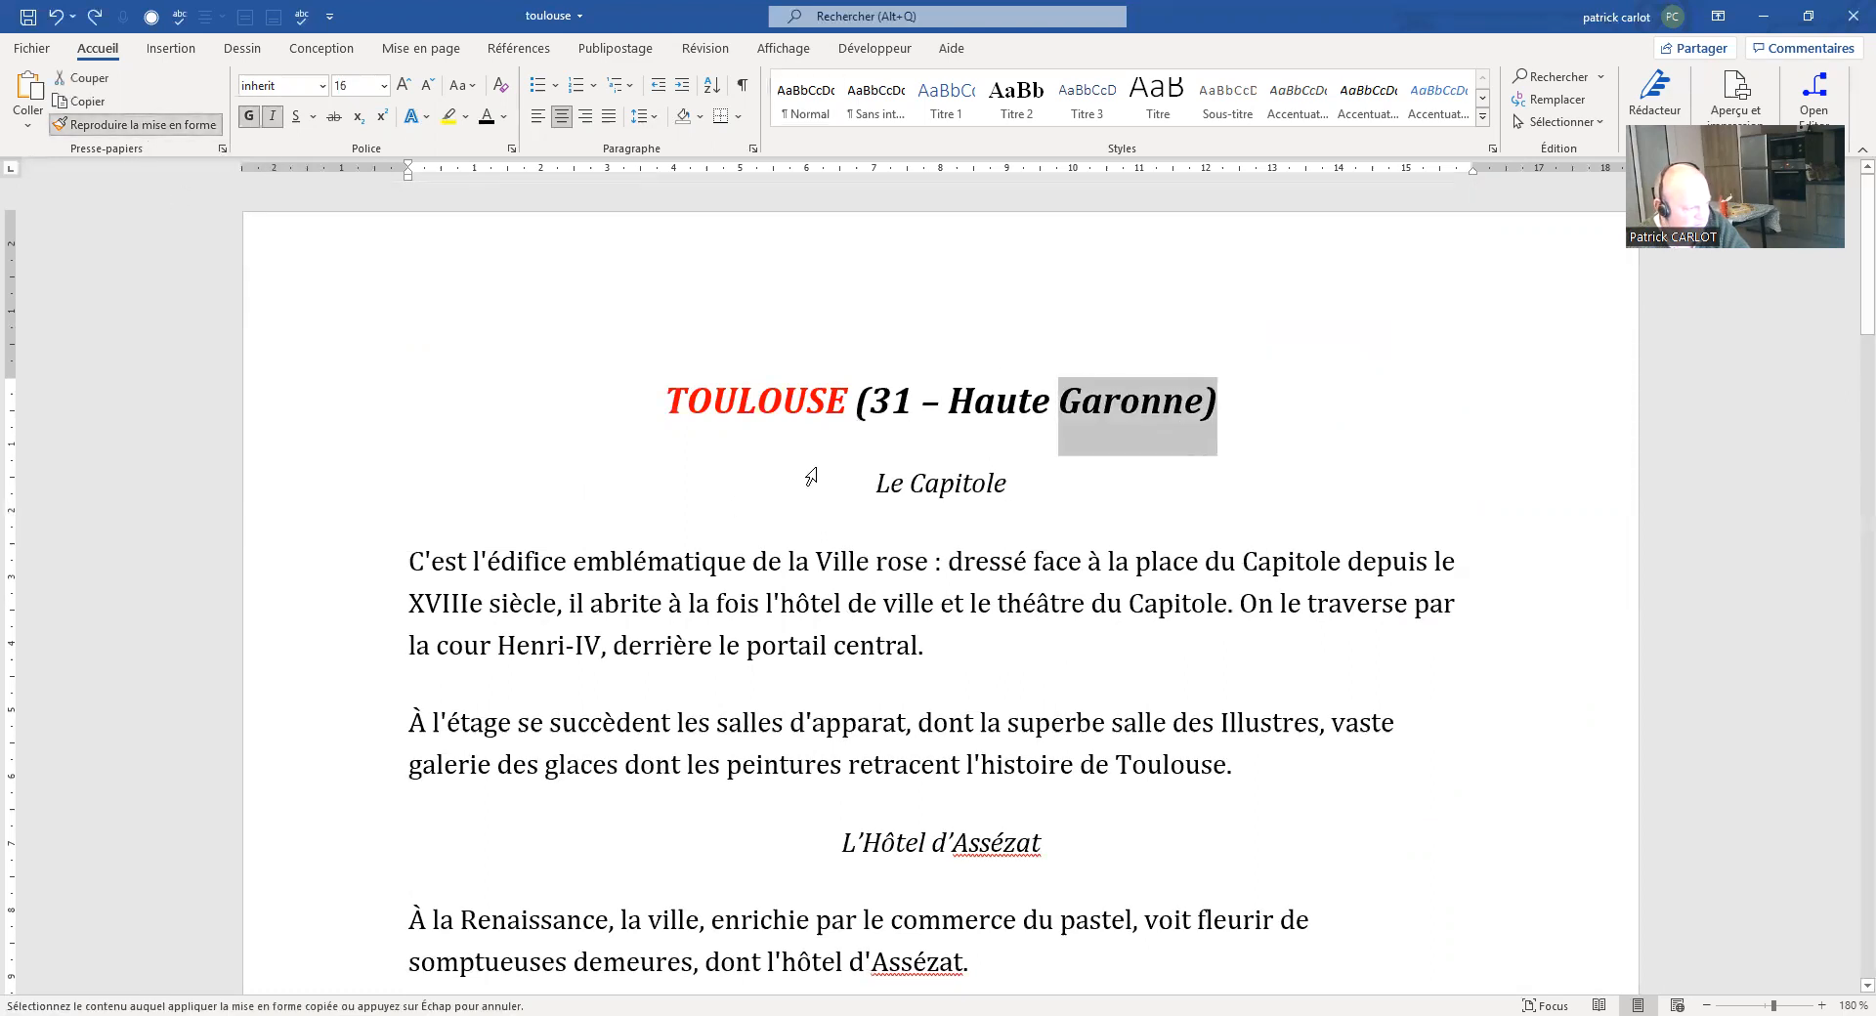
drag(889, 402, 665, 415)
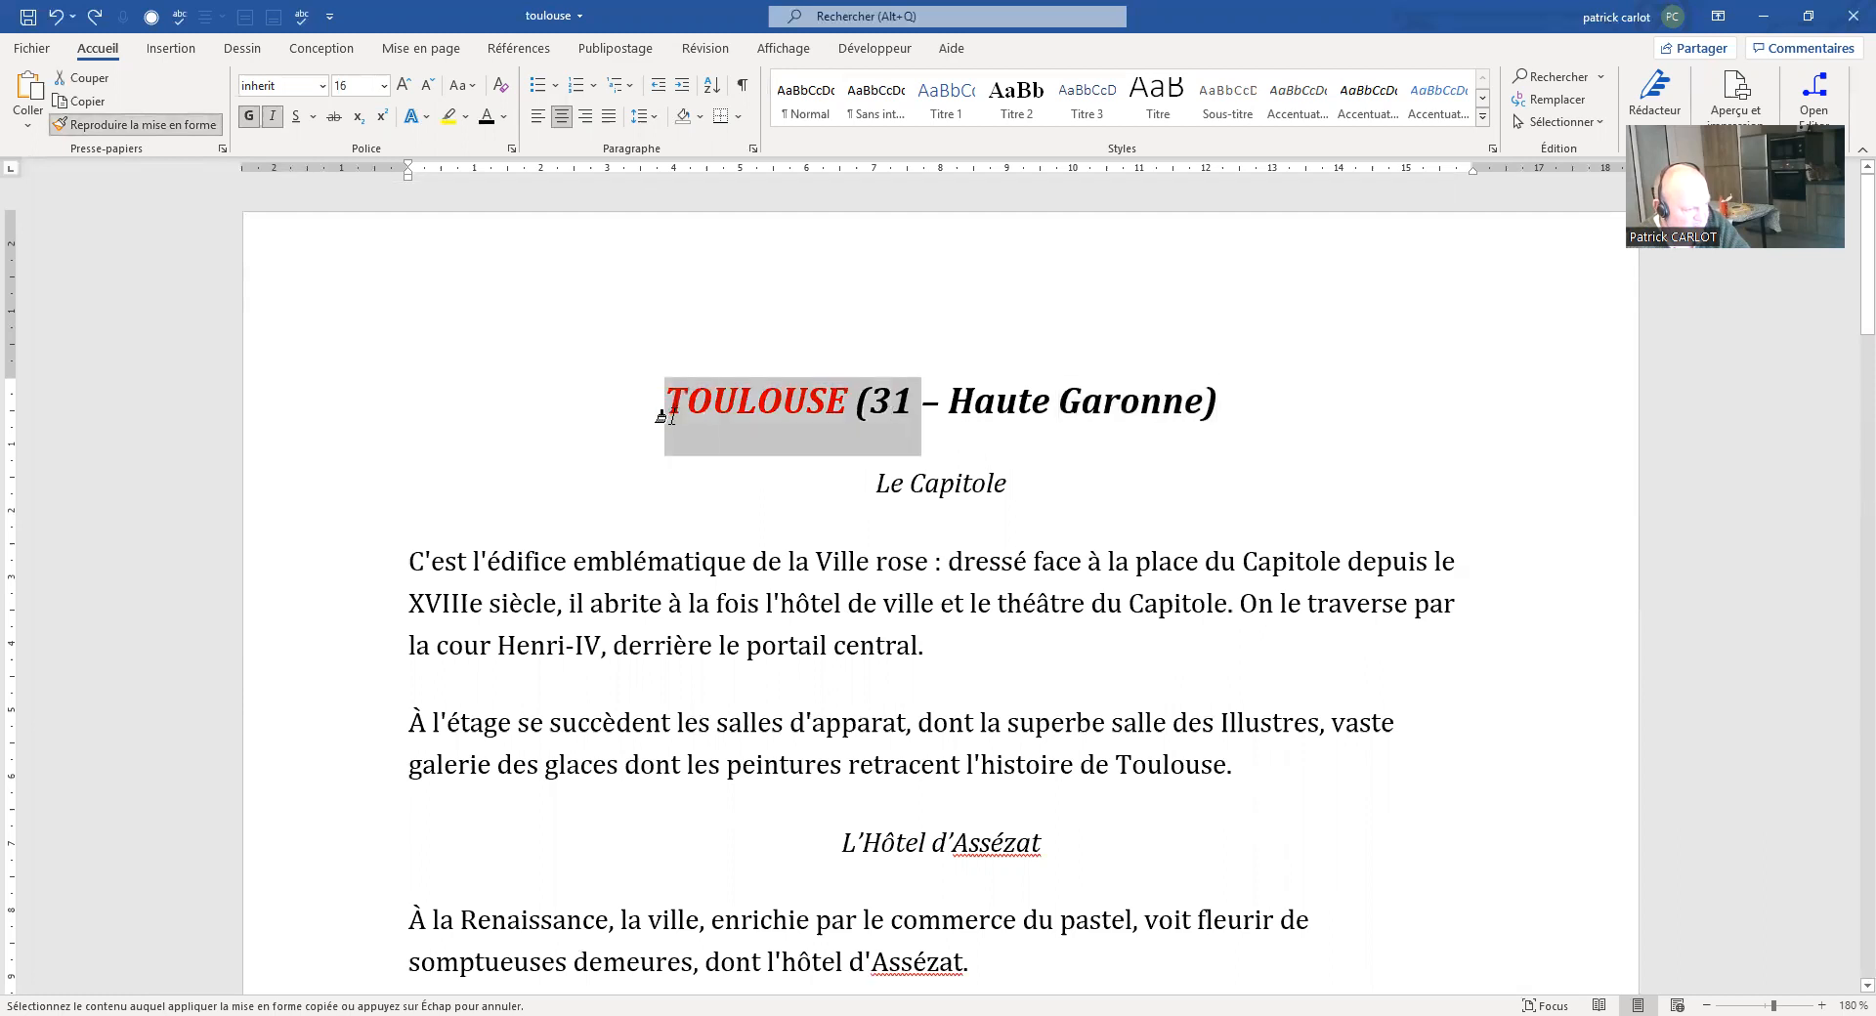
click(564, 459)
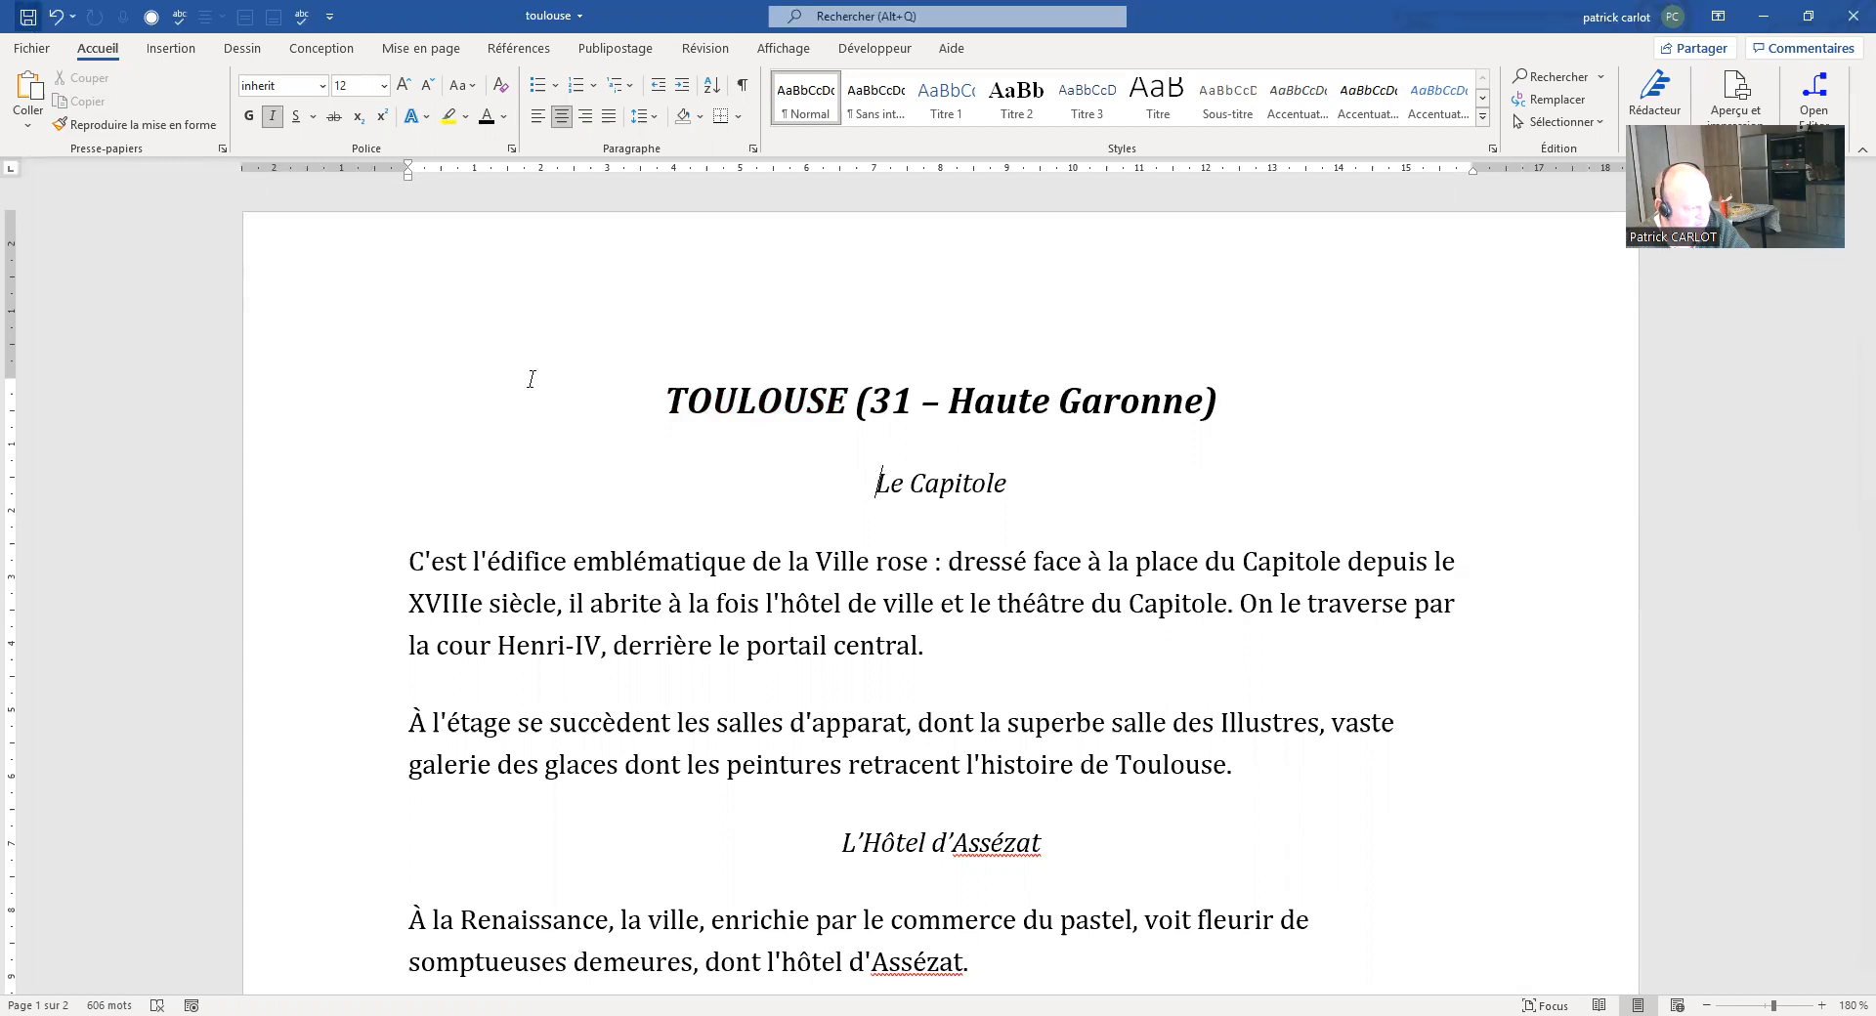
Step: Review the text from the Le Capitole section to the CASTRES page and back to the title for consistent formatting
scroll(453, 412, down, 2)
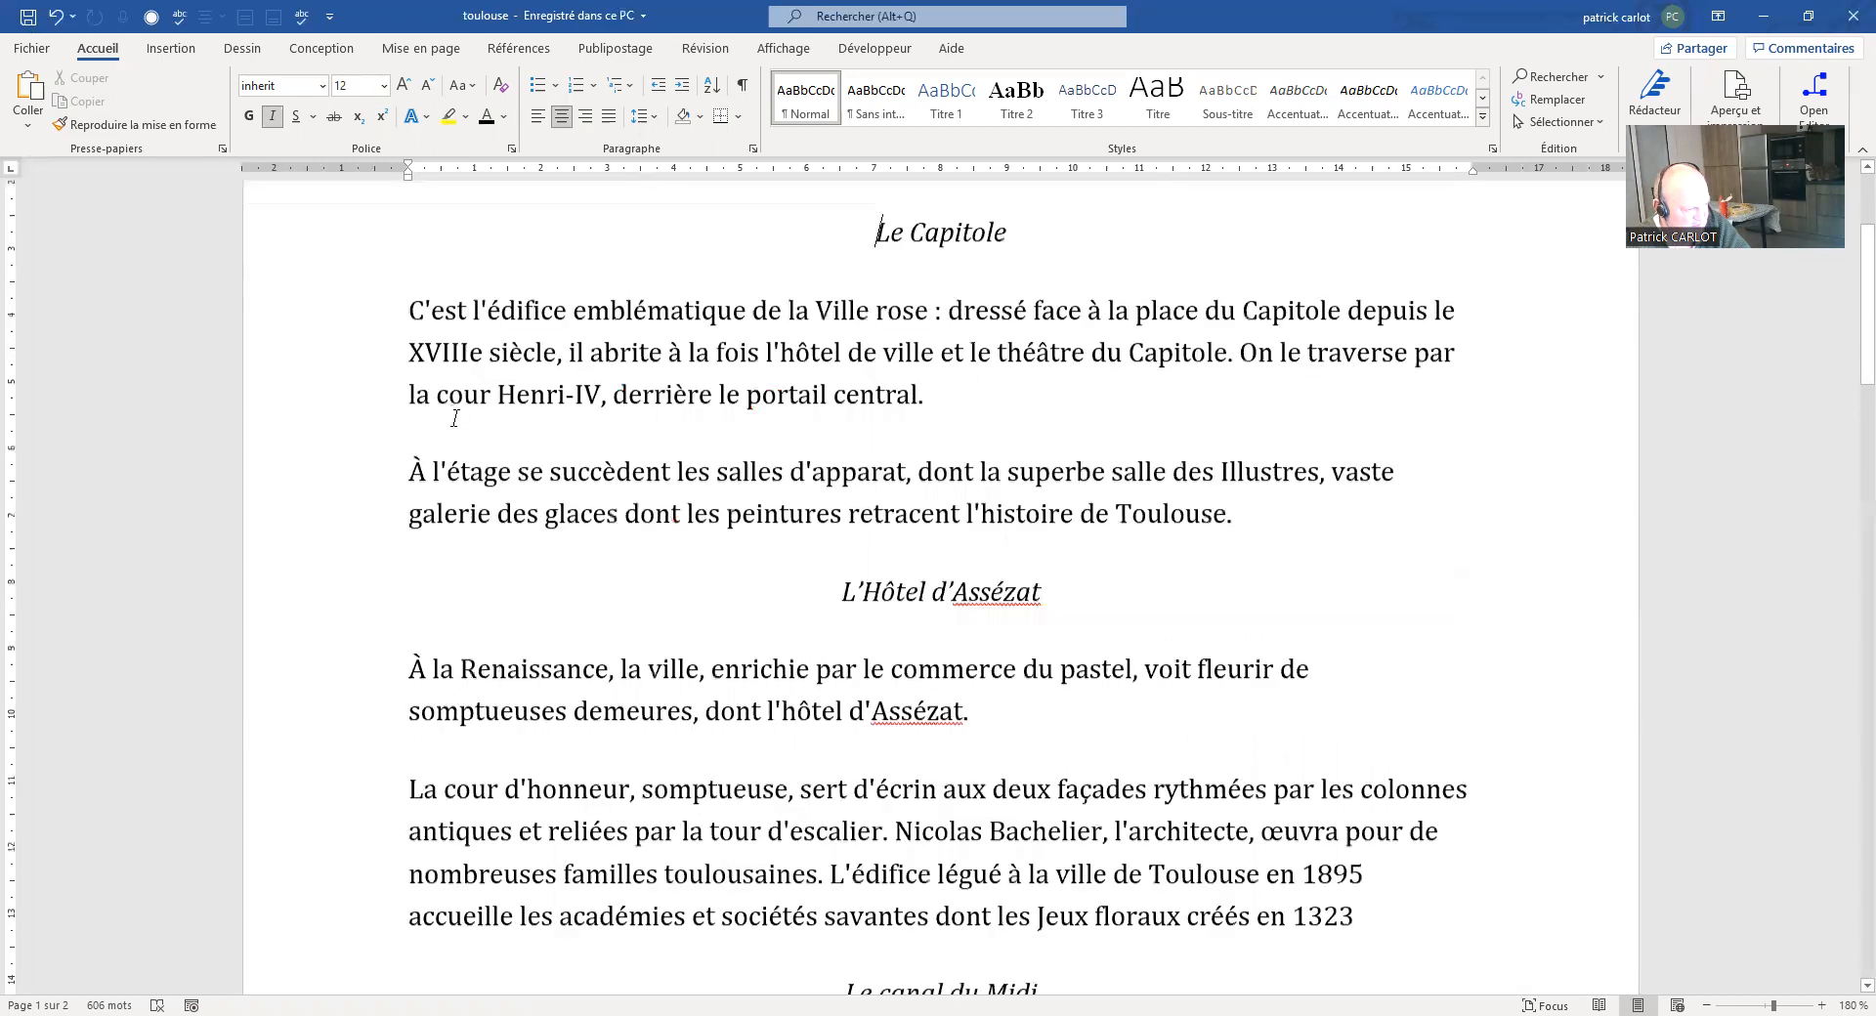
scroll(455, 418, down, 4)
scroll(460, 453, down, 10)
scroll(459, 454, up, 8)
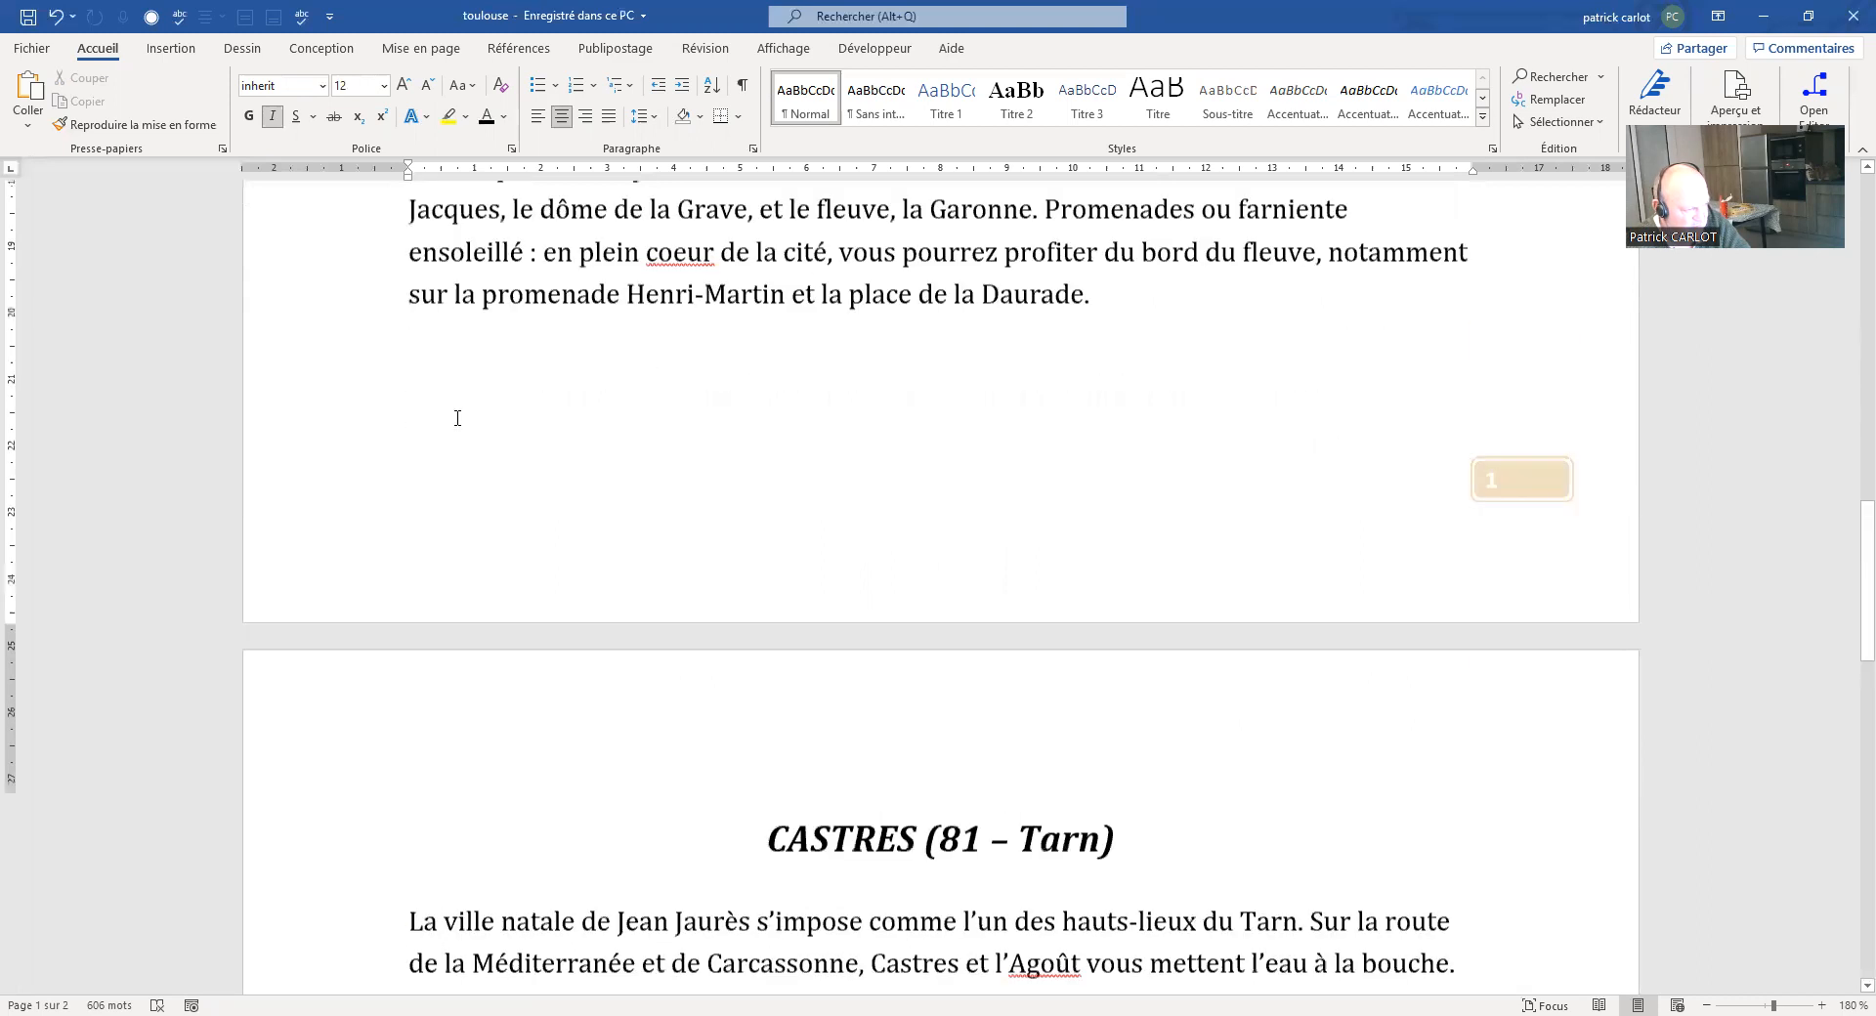
scroll(459, 451, up, 8)
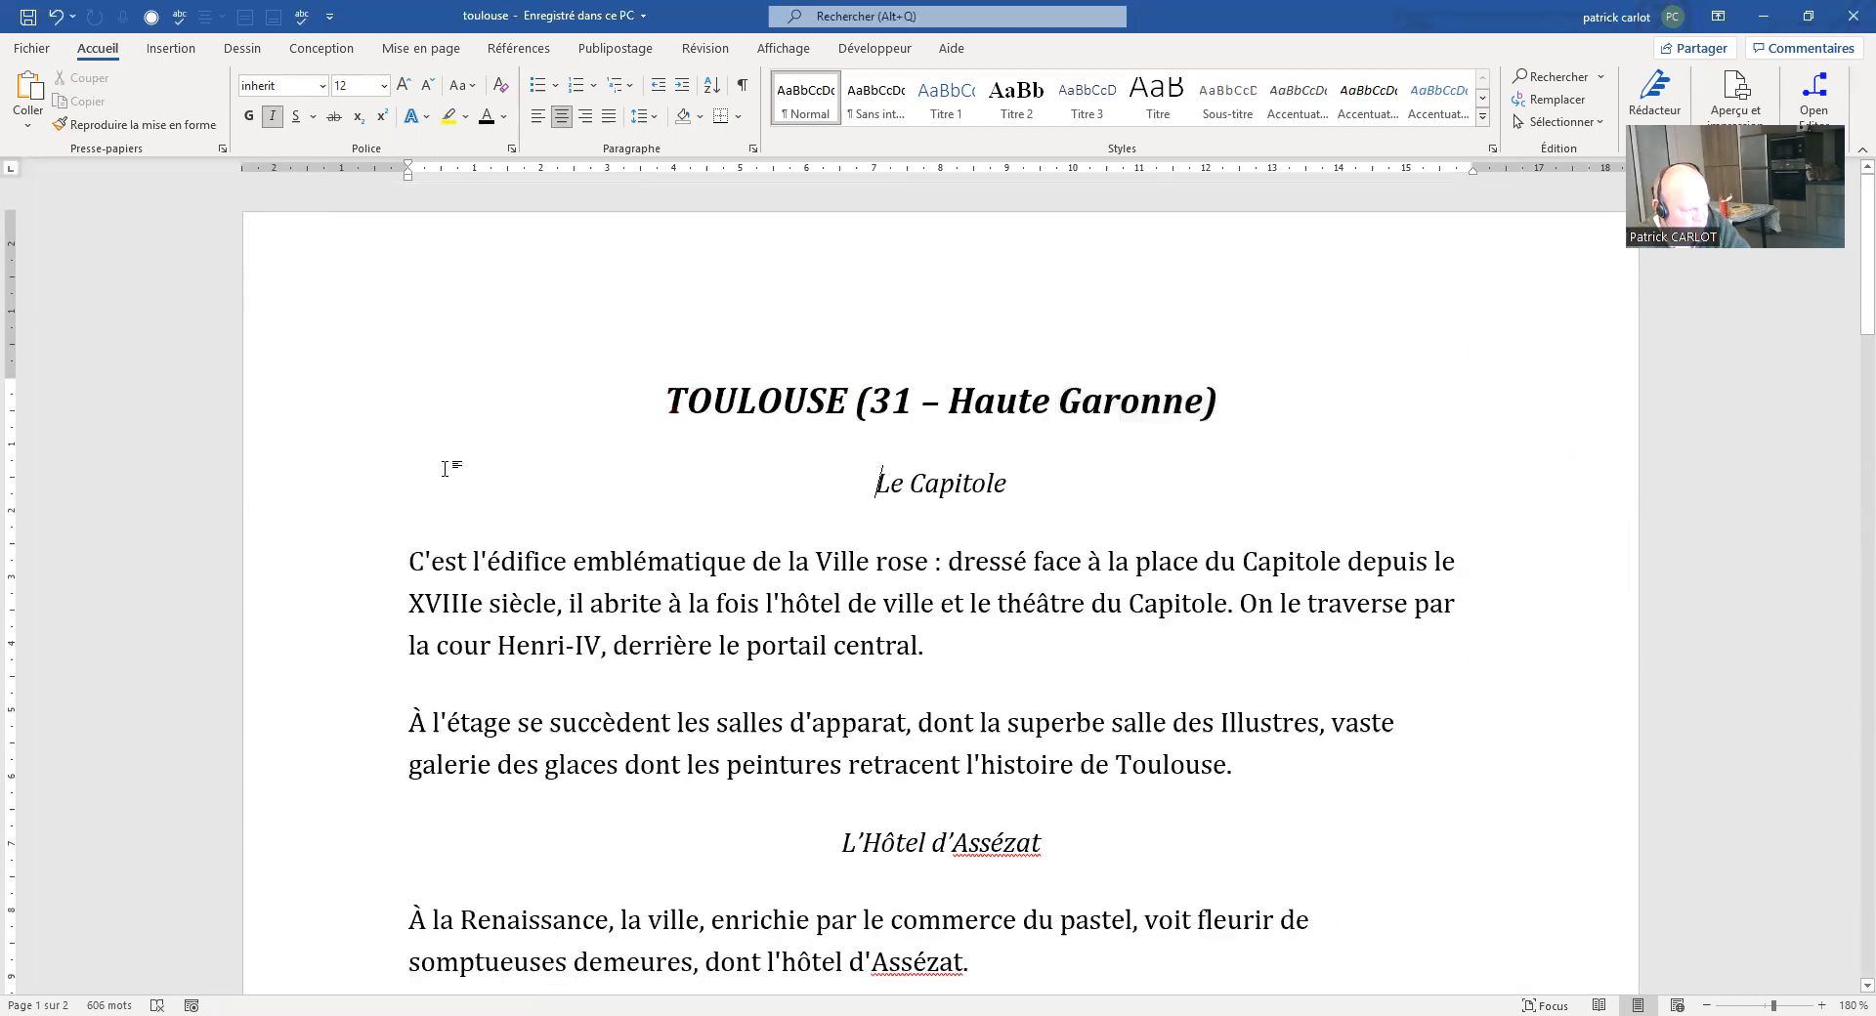